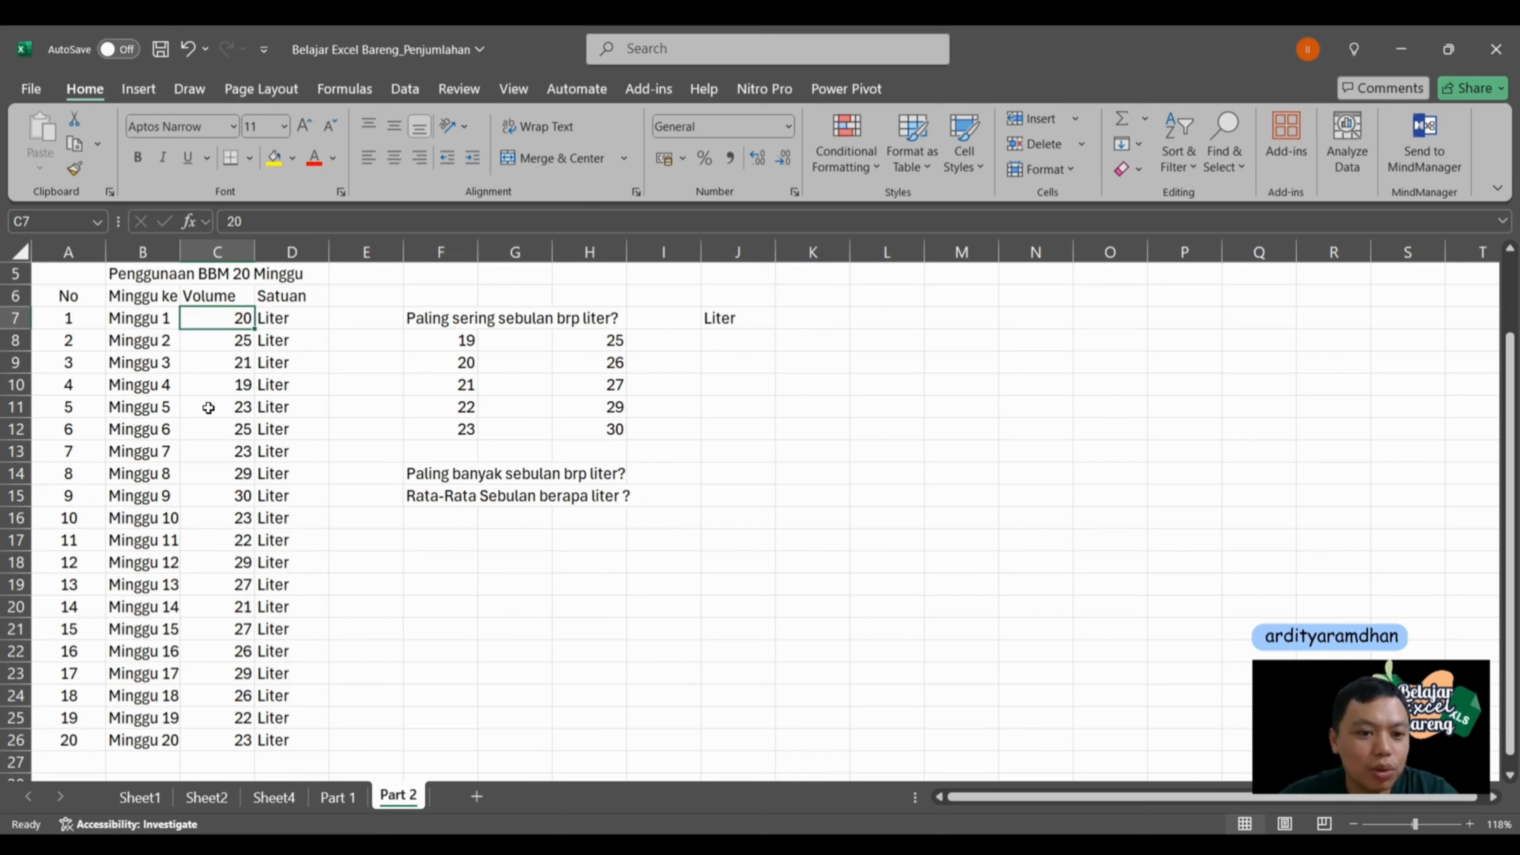
key(Right)
key(Right)
key(Right)
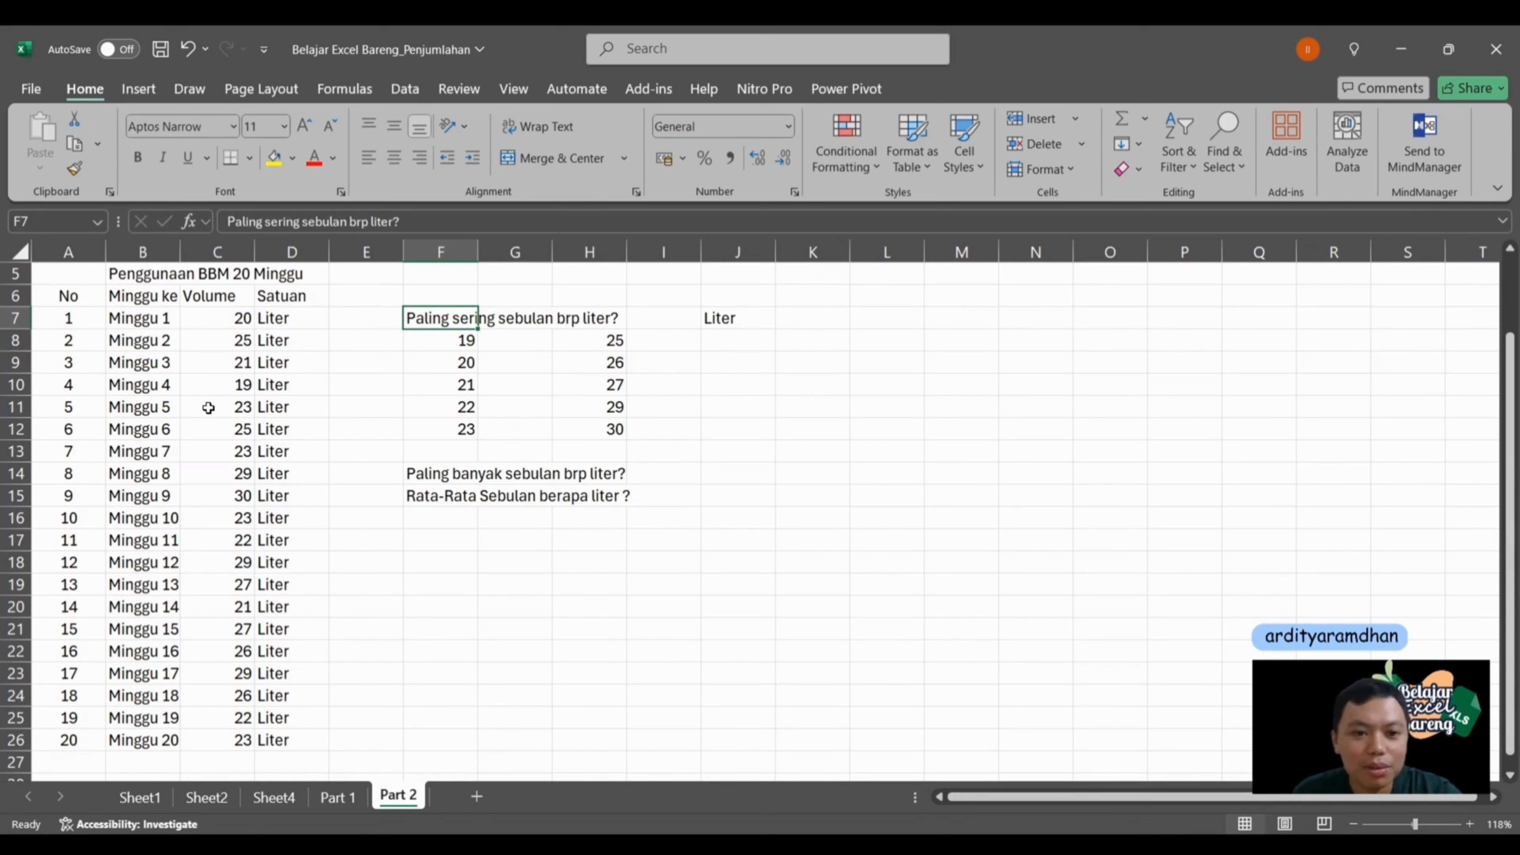
key(Left)
key(Left)
key(Left)
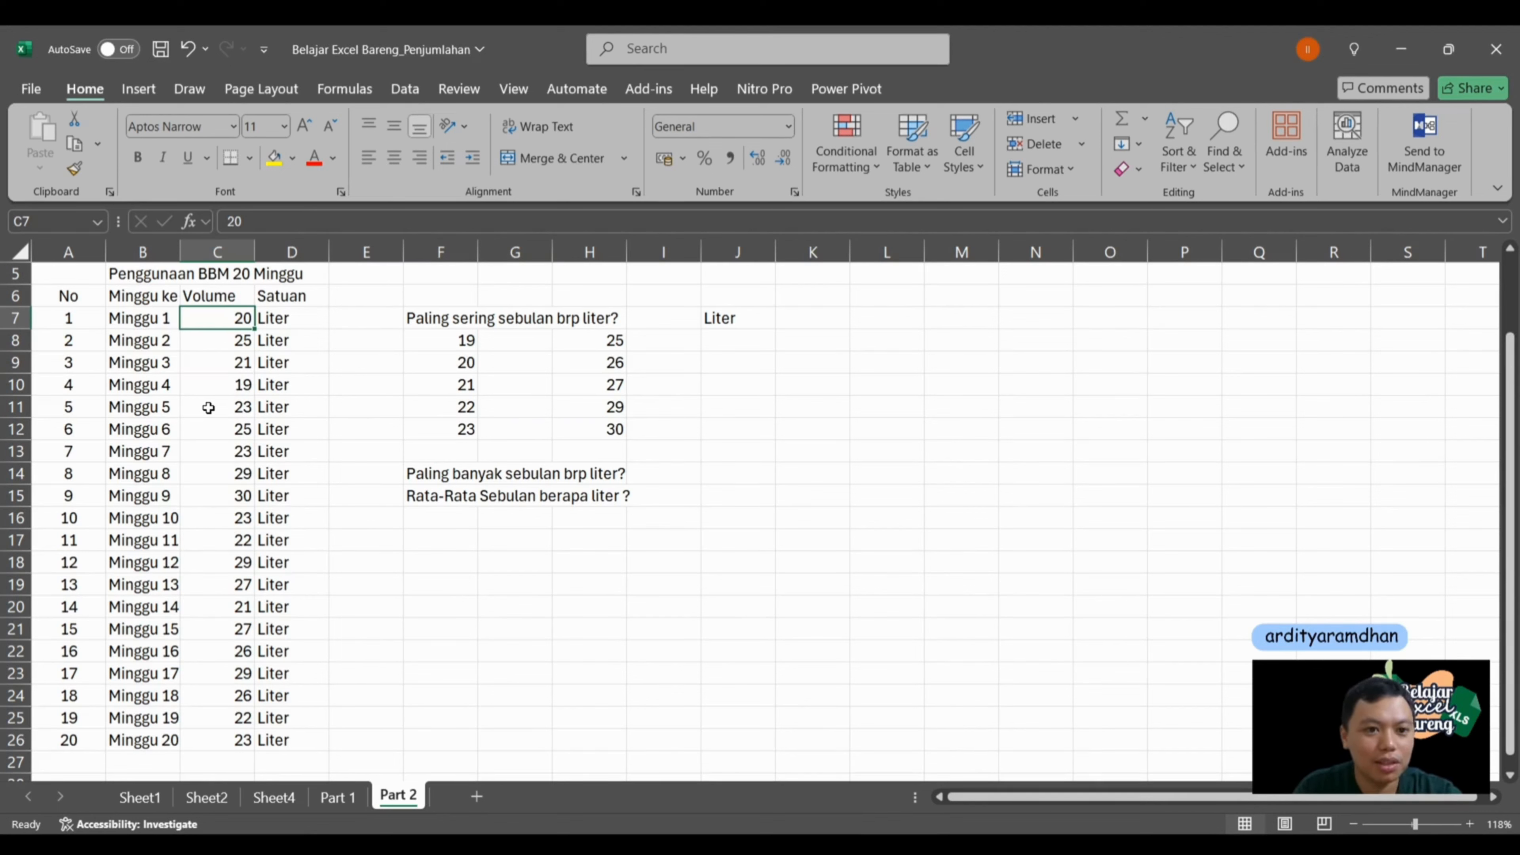
Step: Enter =COUNTIF(C7:C26;C7) in E7 to count how often the Minggu 1 volume occurs
key(Right)
key(Right)
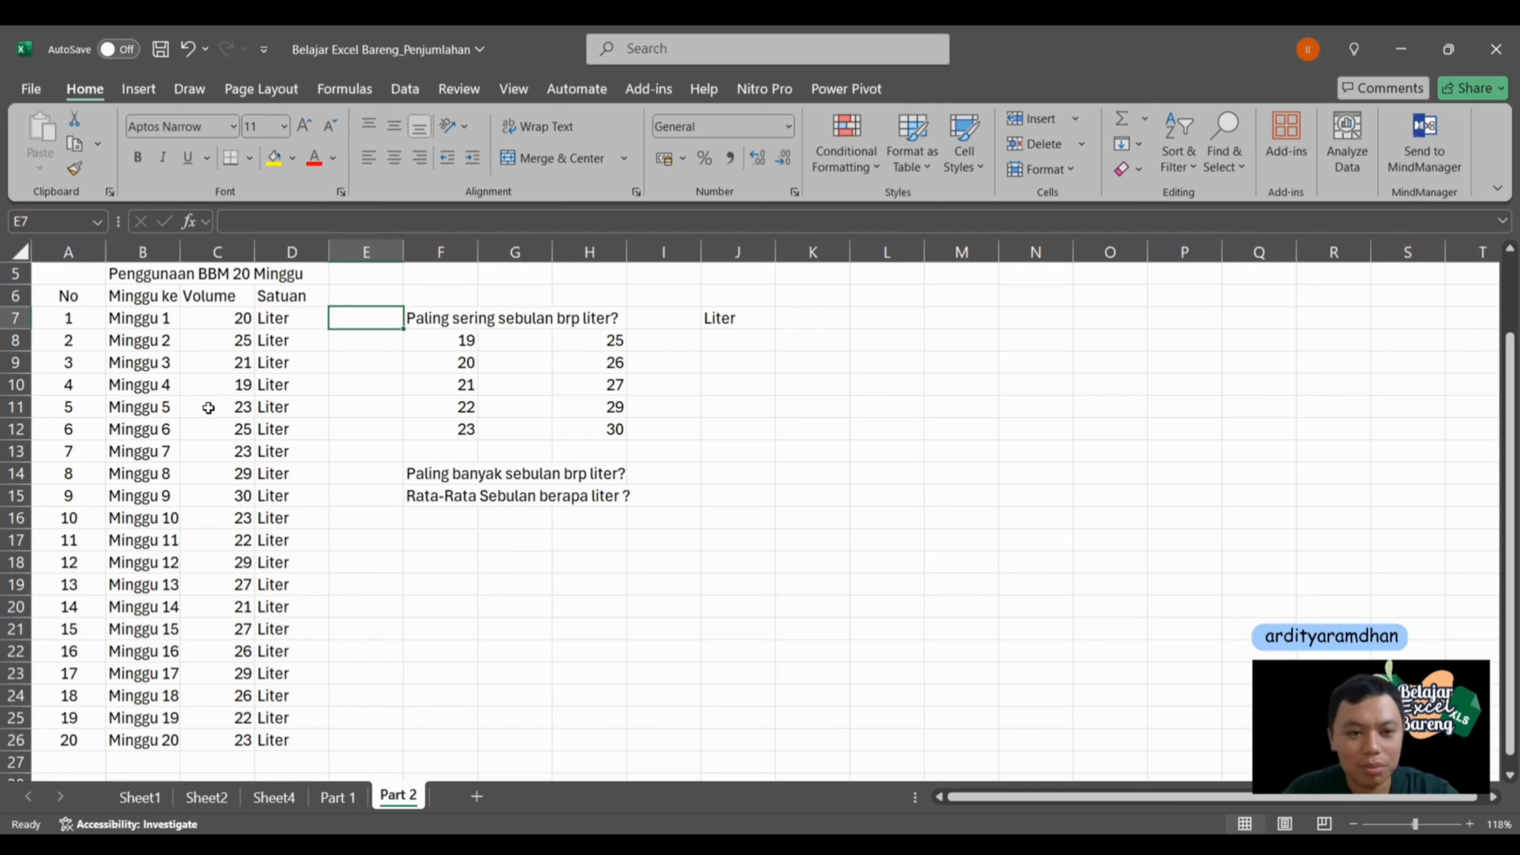
text(=)
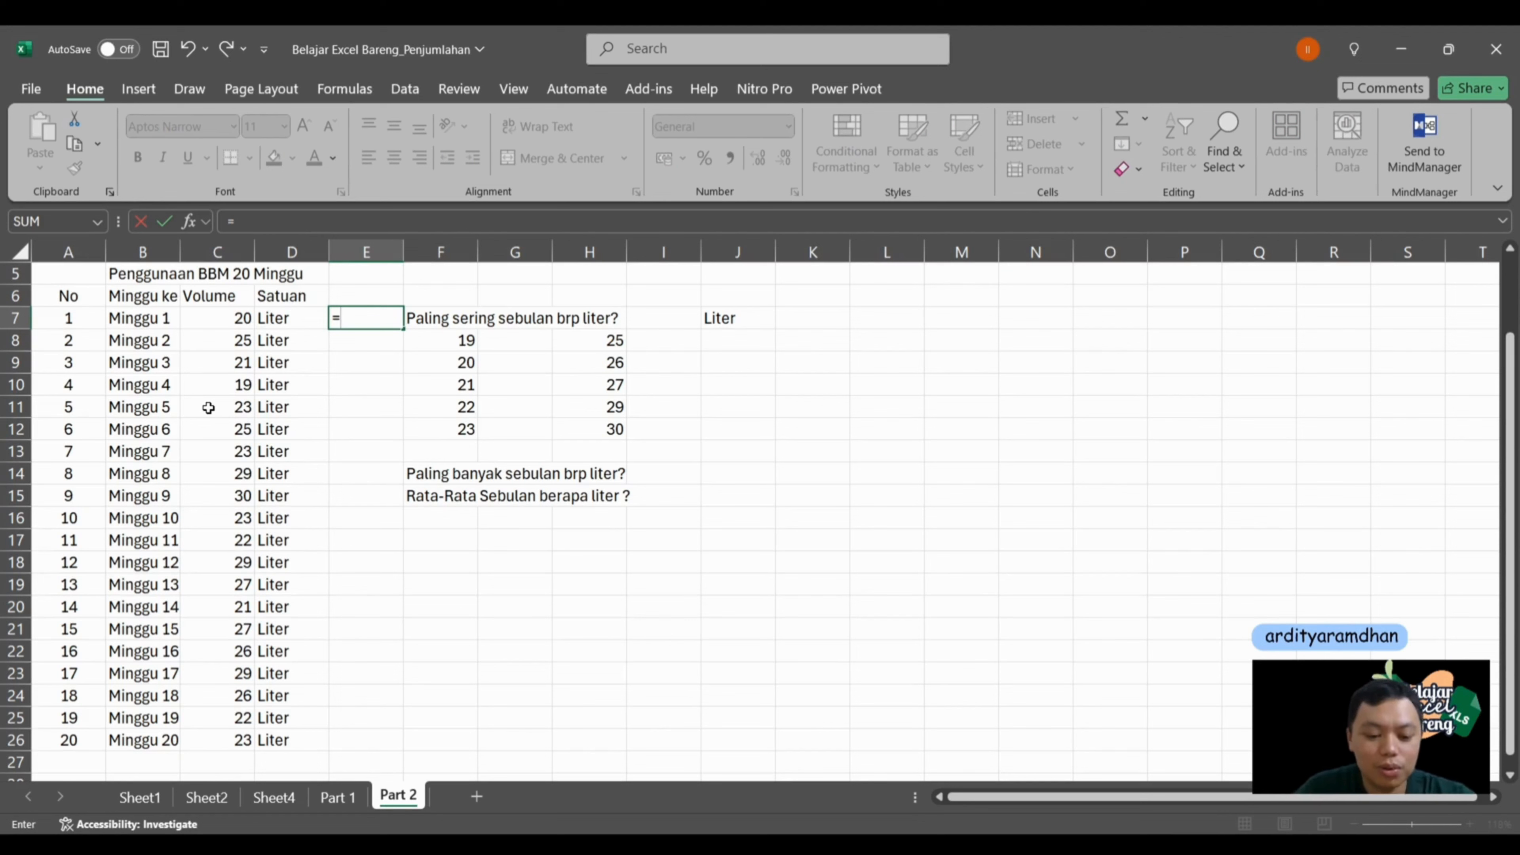
text(count)
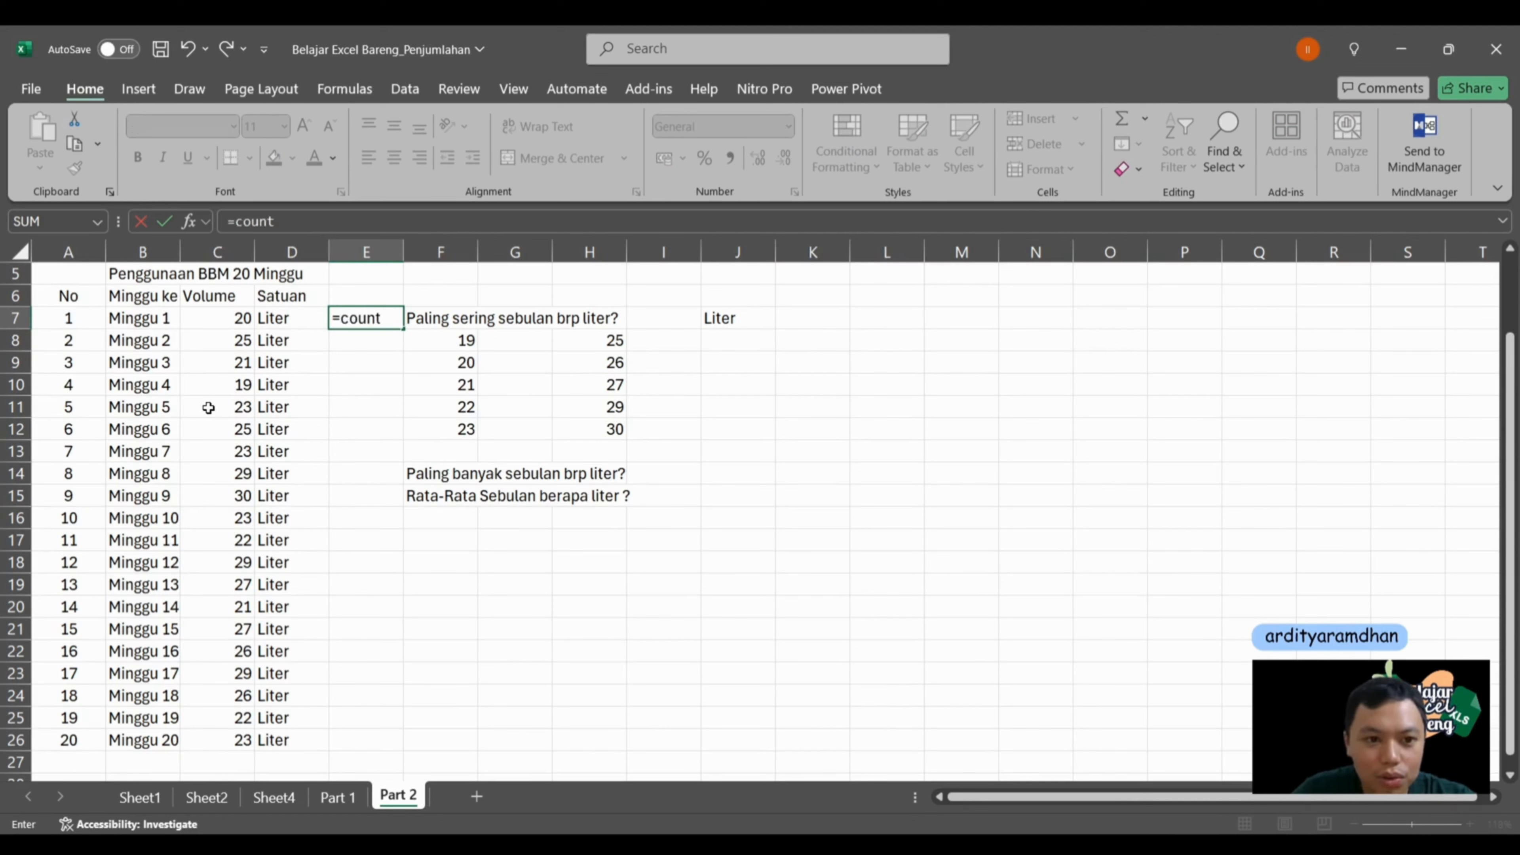
text(if)
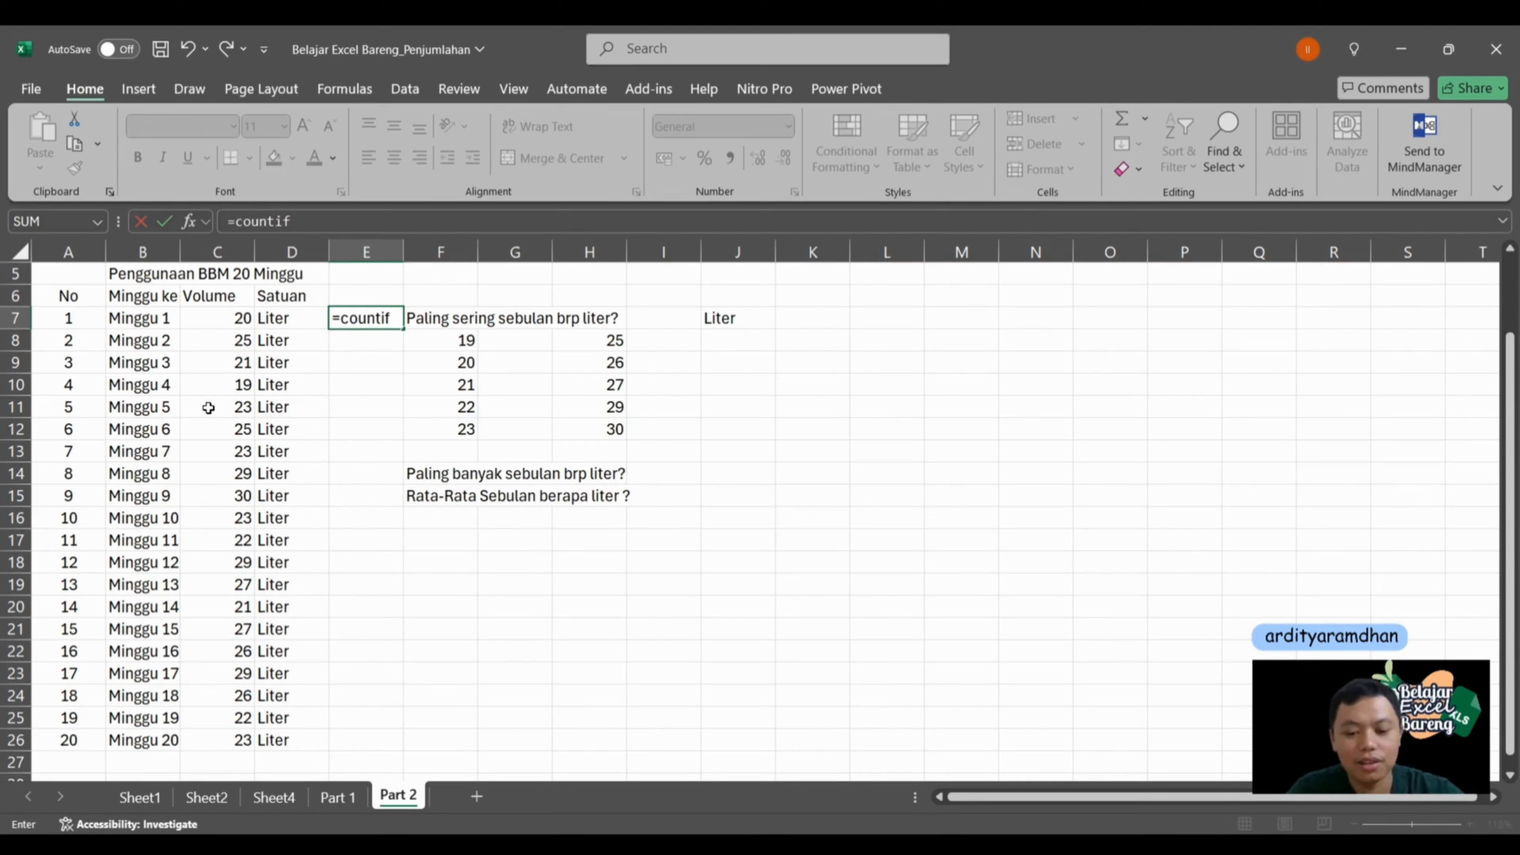
text(()
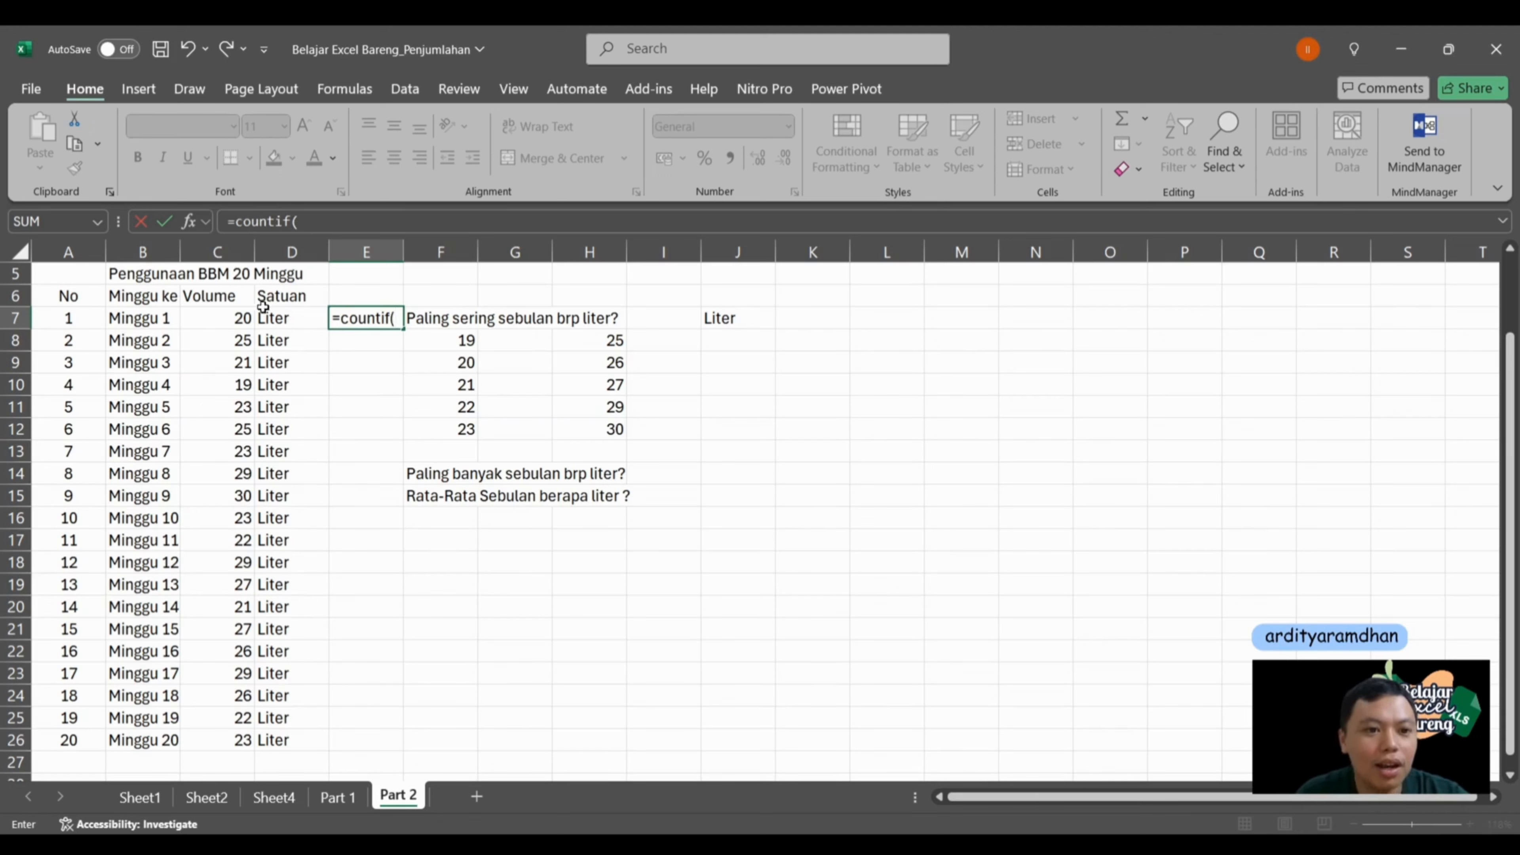
drag(236, 319, 227, 735)
text(;)
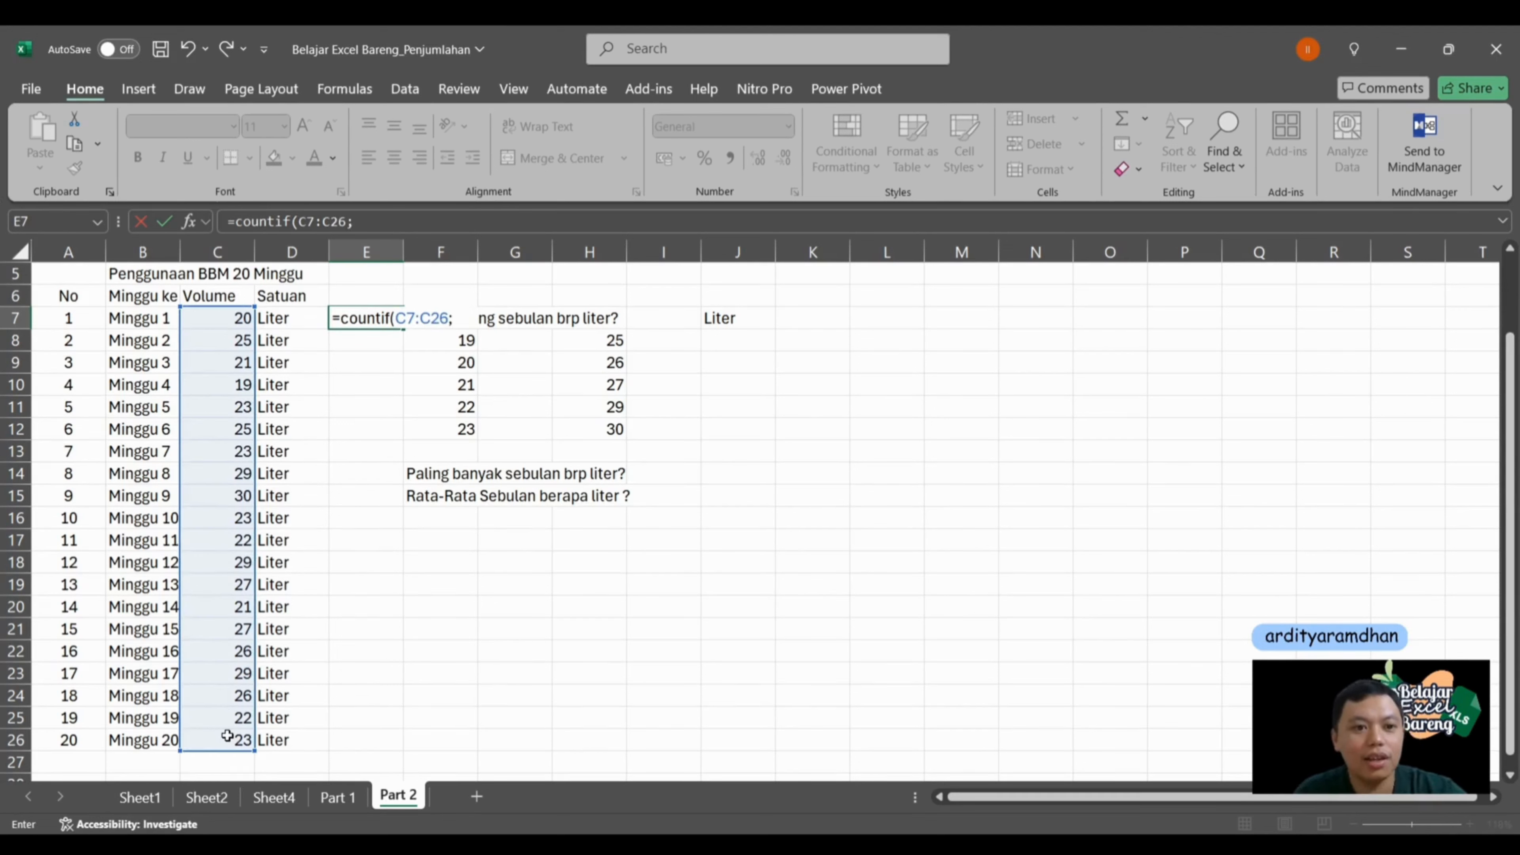
click(235, 320)
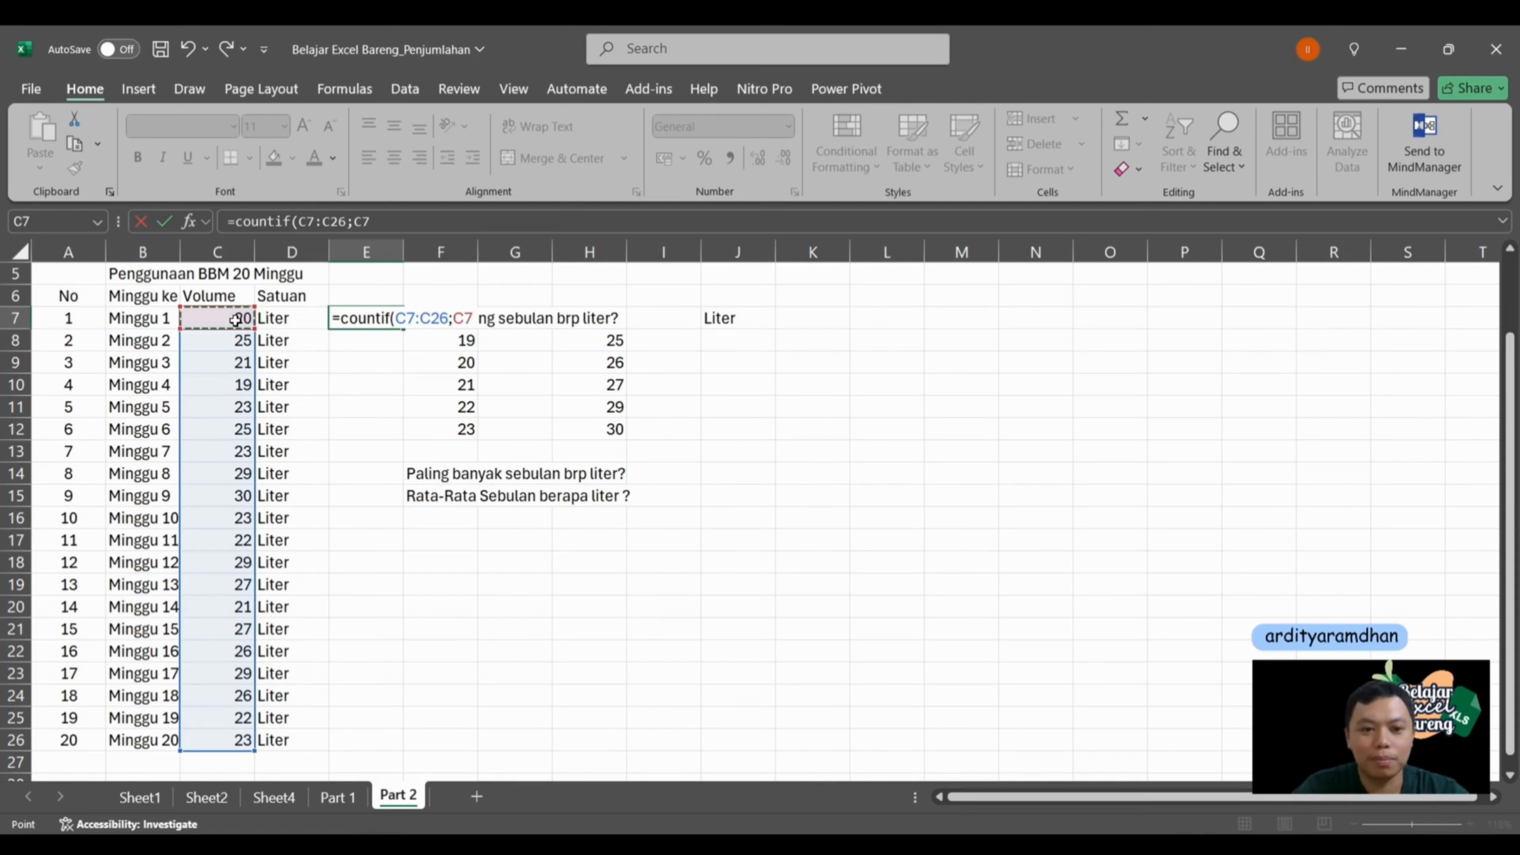
text())
key(Return)
key(Up)
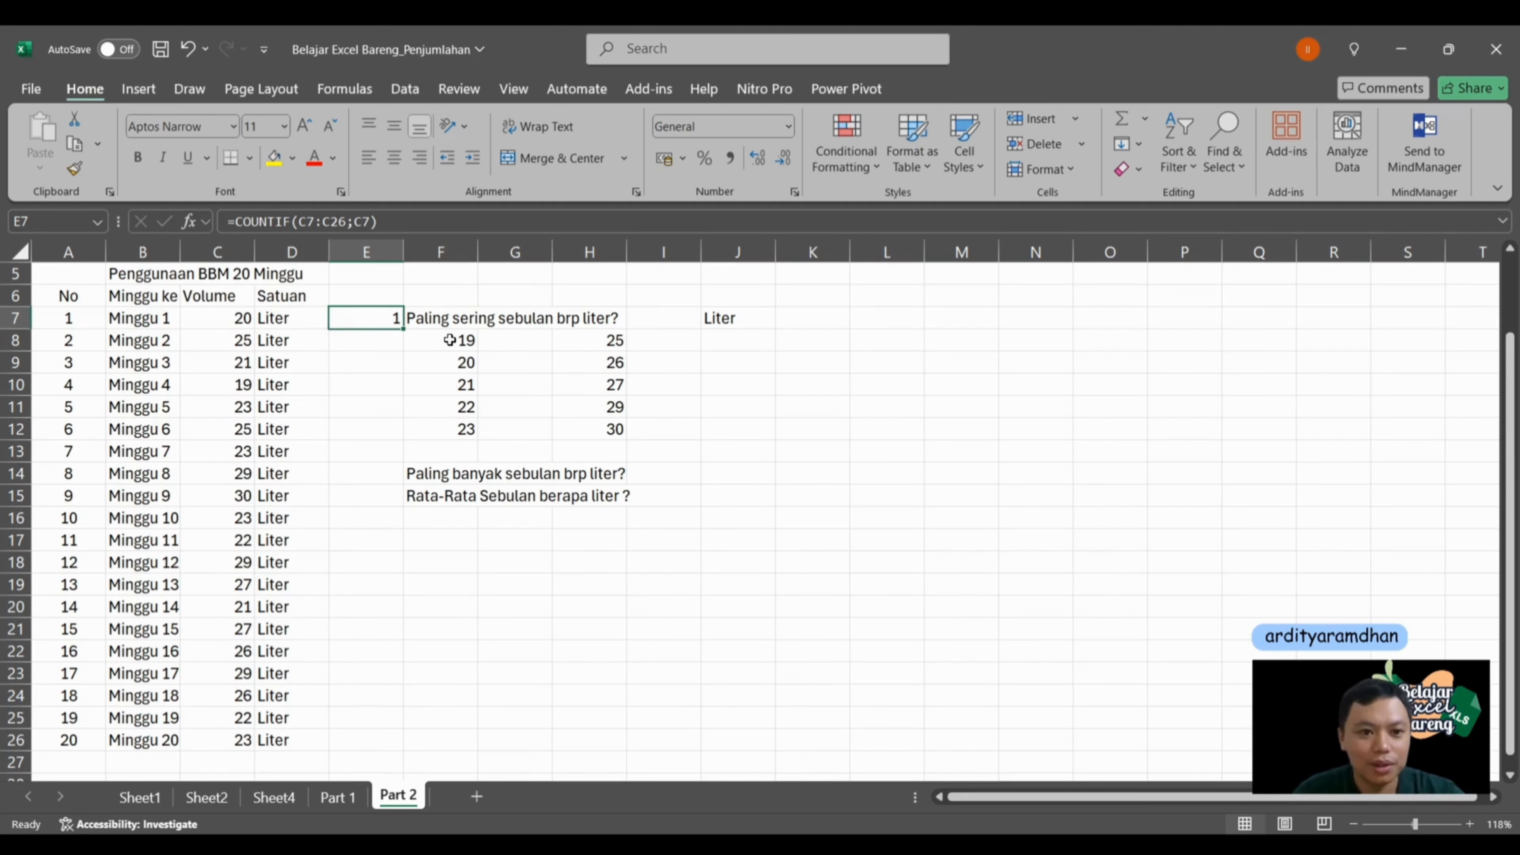
Step: Copy the COUNTIF formula from E7 into E8:E26 for the remaining weeks
key(ctrl+c)
key(Down)
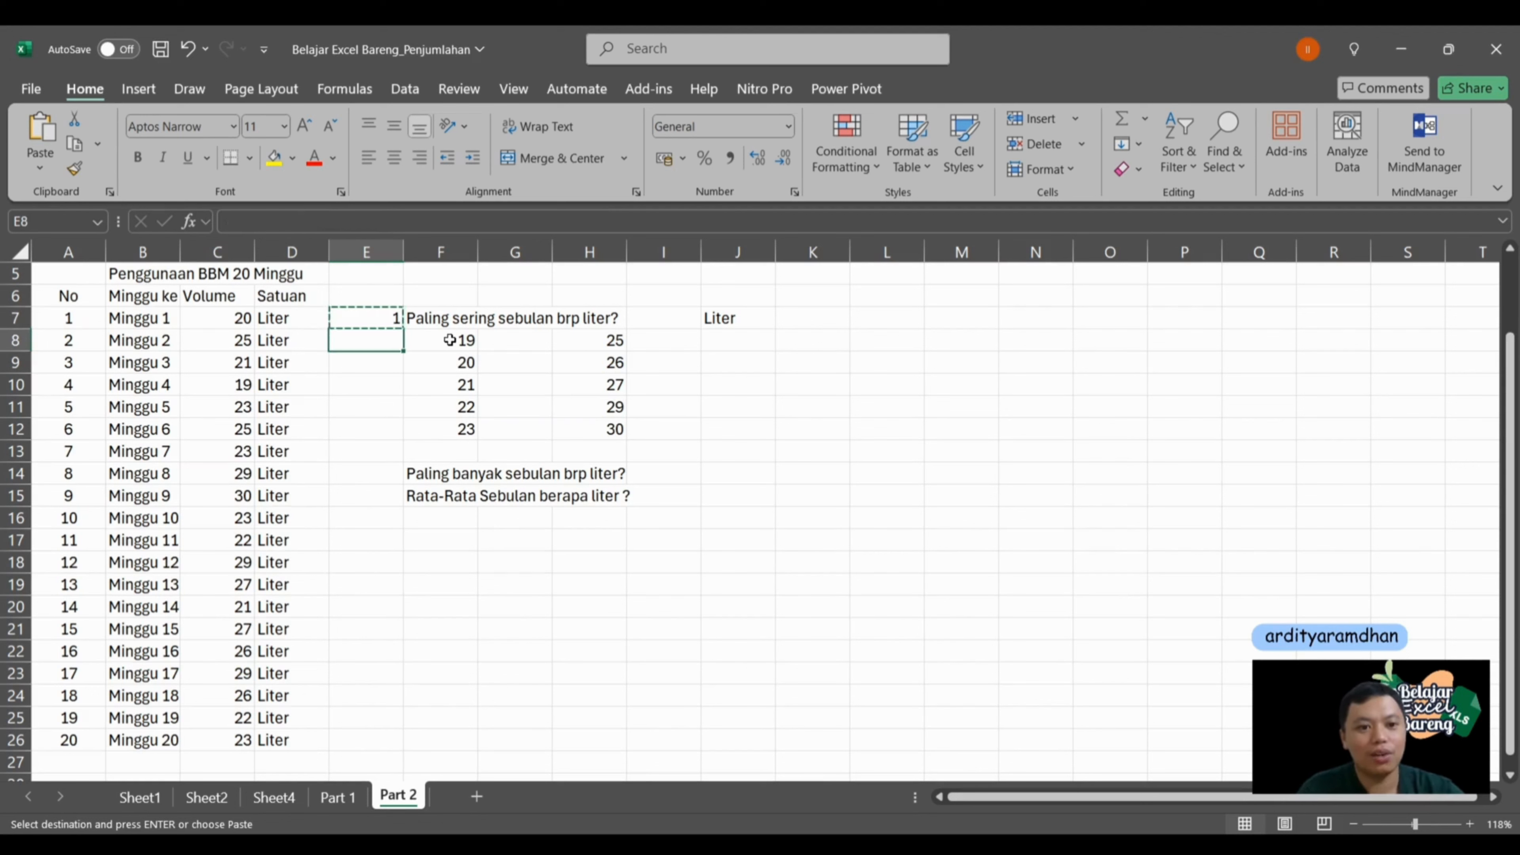
key(shift+Down)
key(shift+Down)
key(shift+Down)
key(shift+Down)
key(shift+Down)
key(shift+Down)
key(shift+Down)
key(shift+Down)
key(shift+Down)
key(shift+Down)
key(shift+Down)
key(shift+Down)
key(shift+Down)
key(shift+Down)
key(shift+Down)
key(shift+Down)
key(shift+Down)
key(shift+Down)
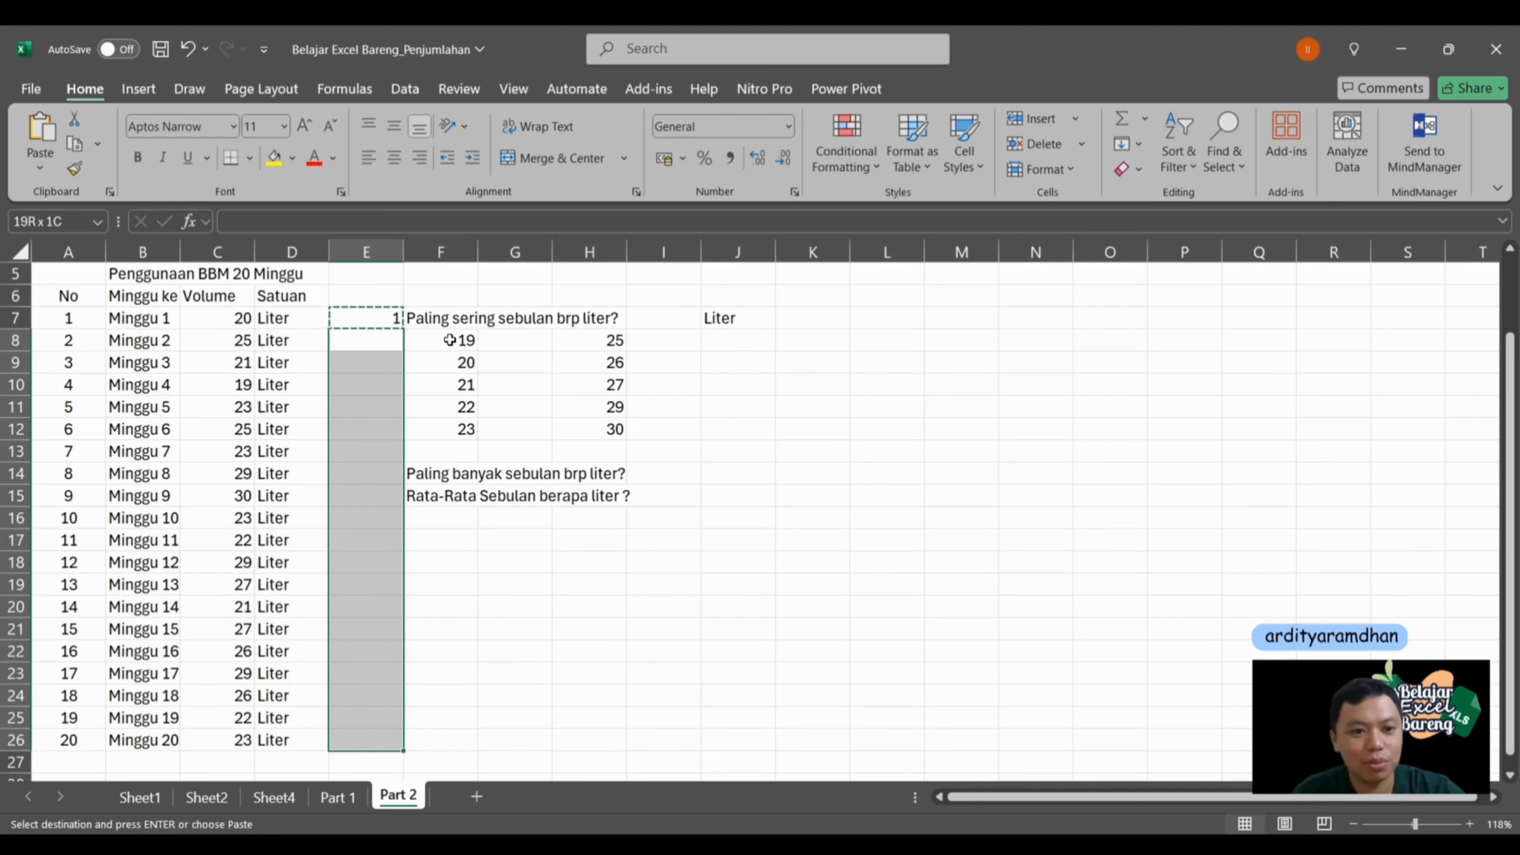
key(ctrl+v)
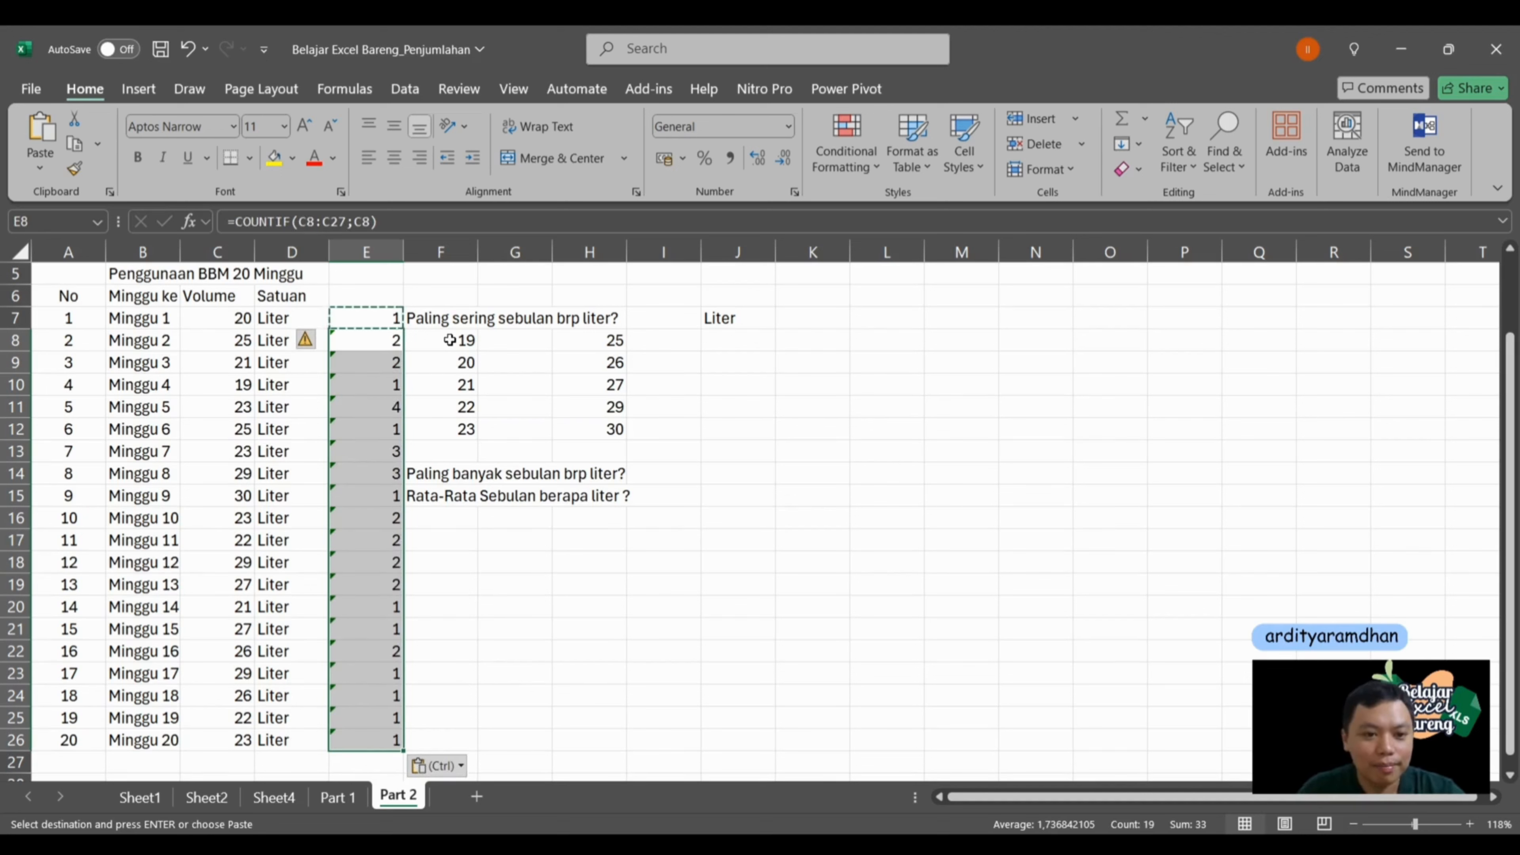
Step: Examine the copied counts in column E to find the volume that occurs most often
key(Down)
key(Down)
key(Down)
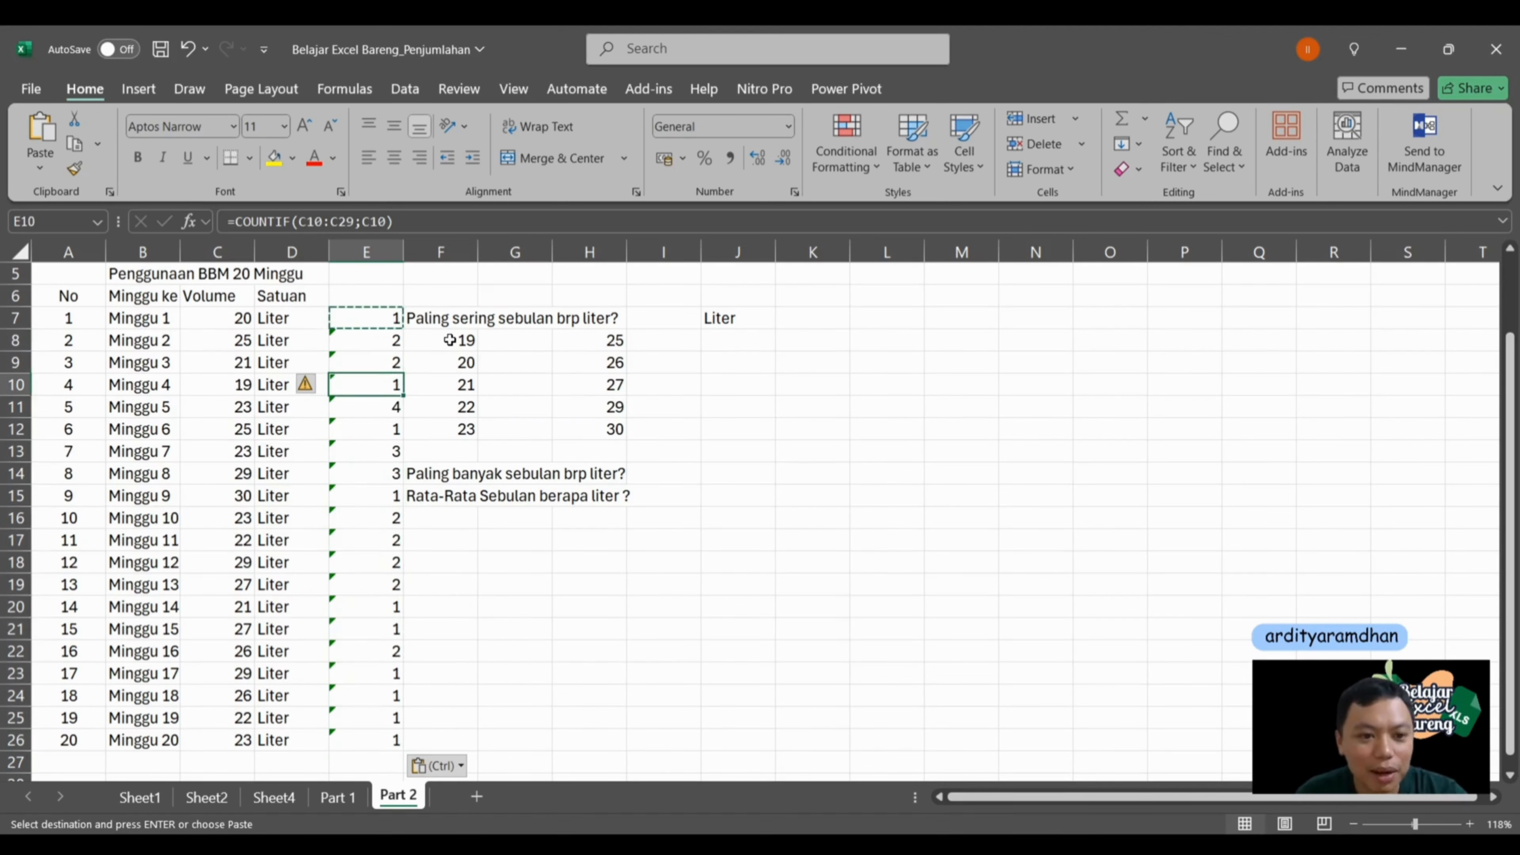
key(Up)
key(Up)
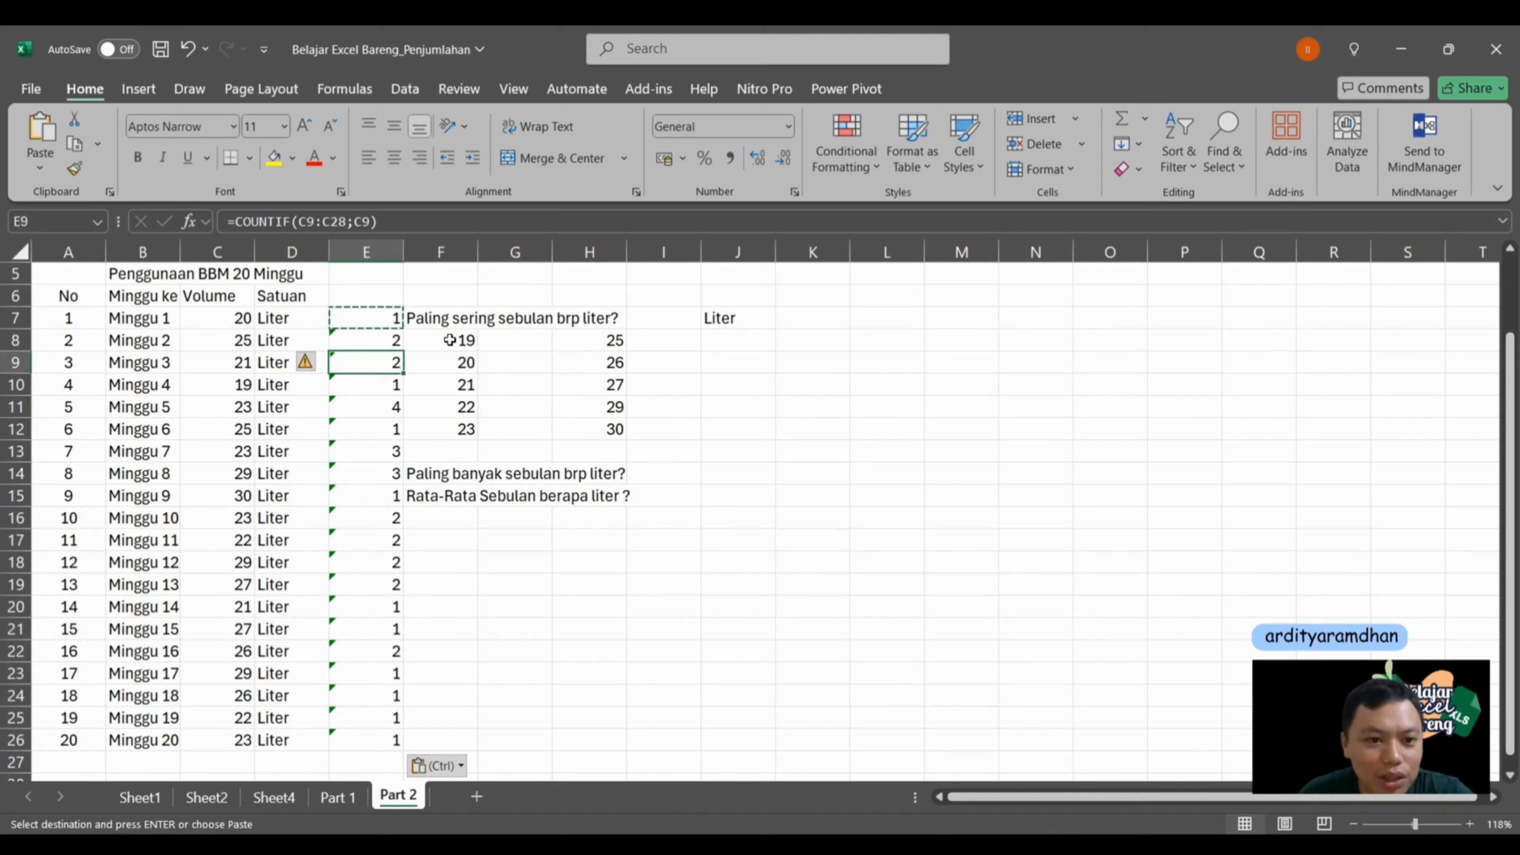
key(Down)
key(Down)
key(Down)
key(Up)
key(Down)
key(Down)
key(Down)
key(Down)
key(Down)
key(Down)
key(Down)
key(Down)
key(Down)
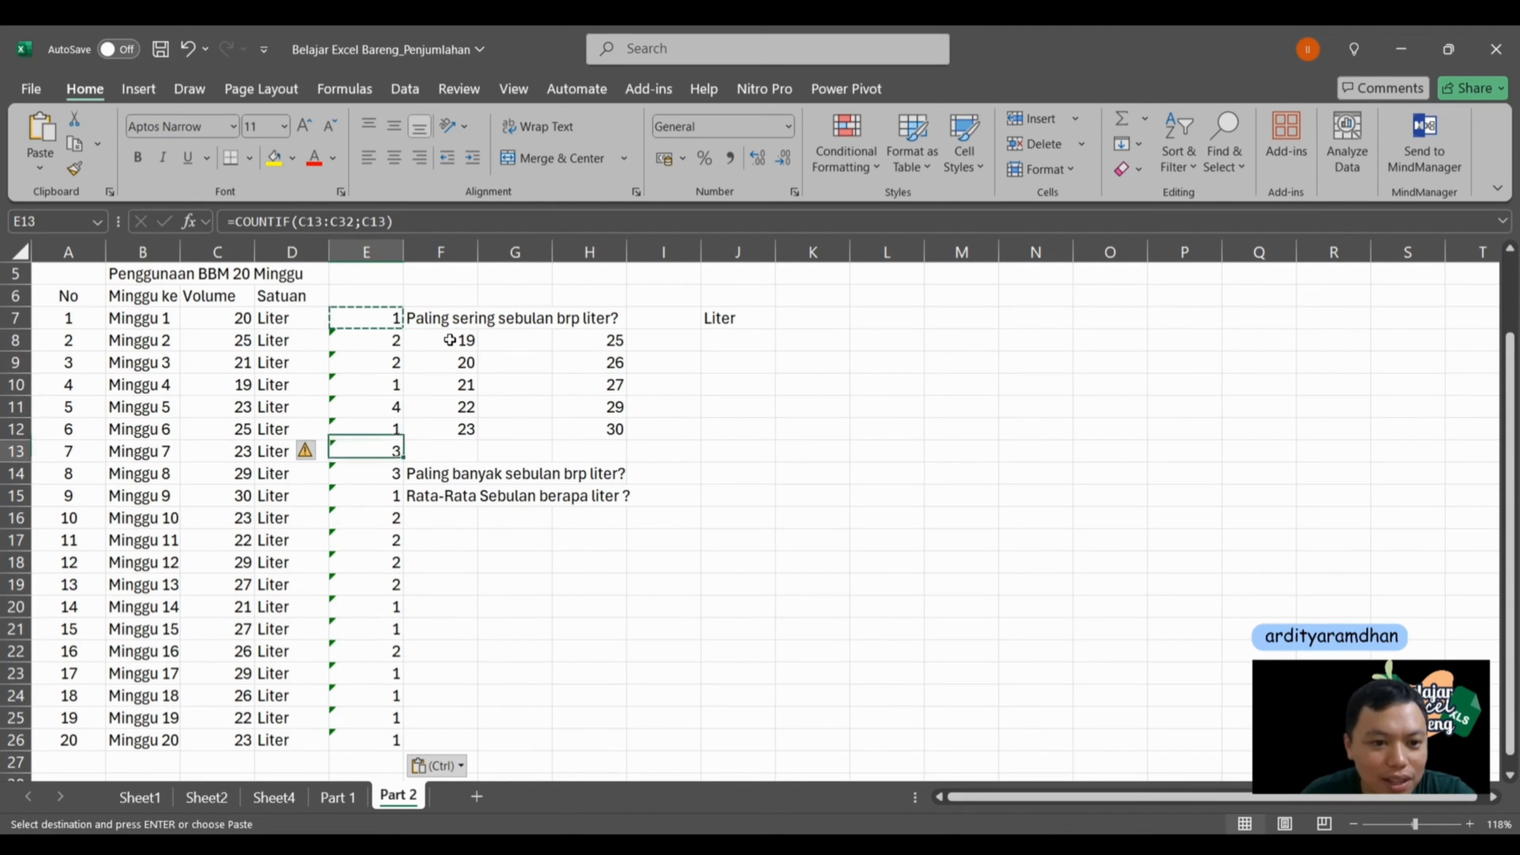
key(Down)
key(Down)
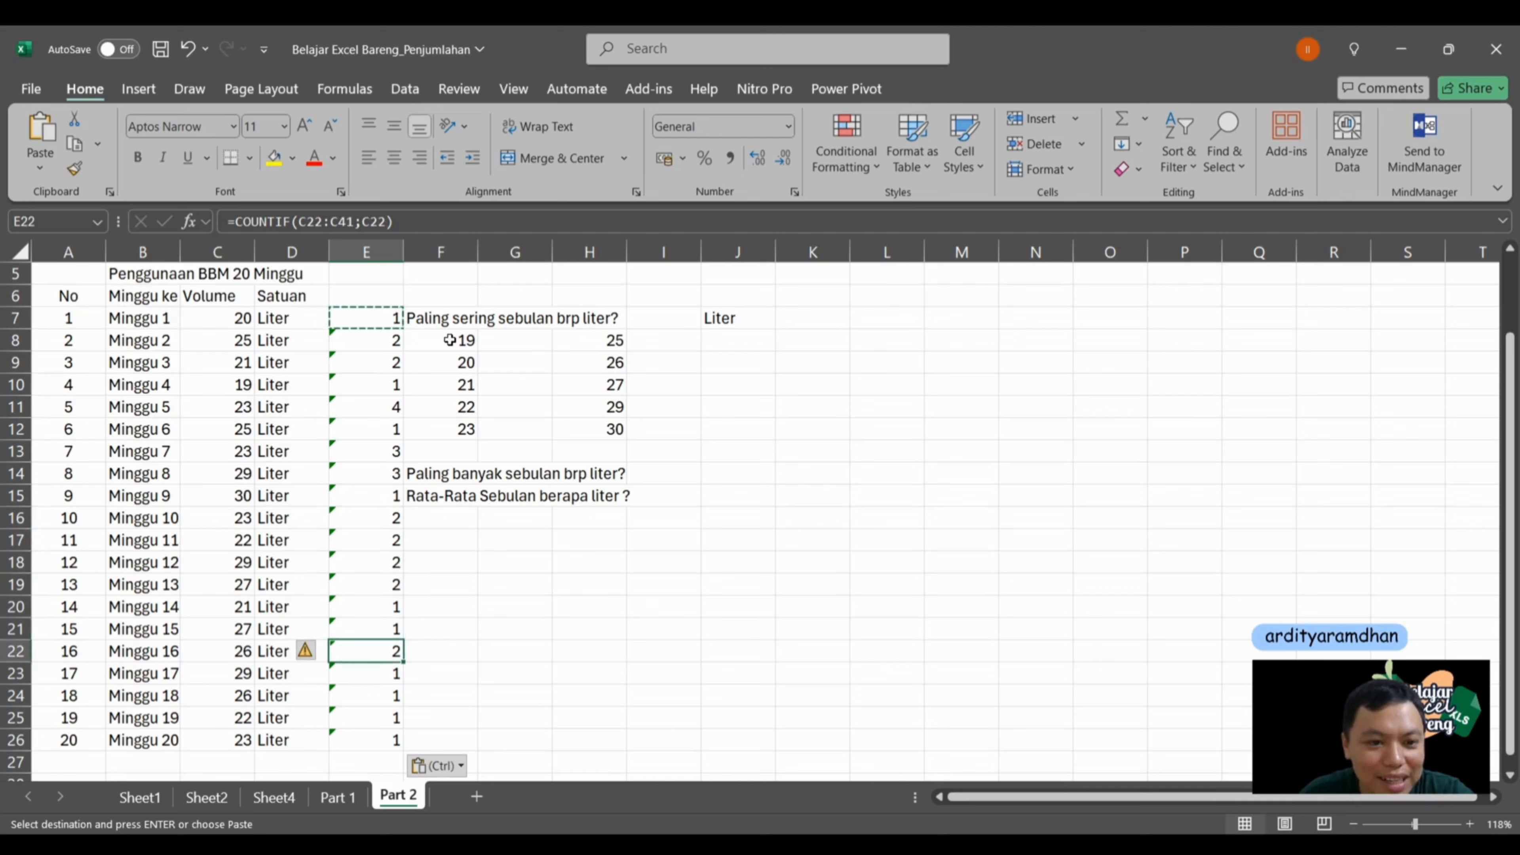
key(Up)
key(Up)
key(Up)
key(Up)
key(Up)
key(Up)
key(Up)
key(Up)
key(Up)
key(Up)
key(Up)
key(Up)
key(Down)
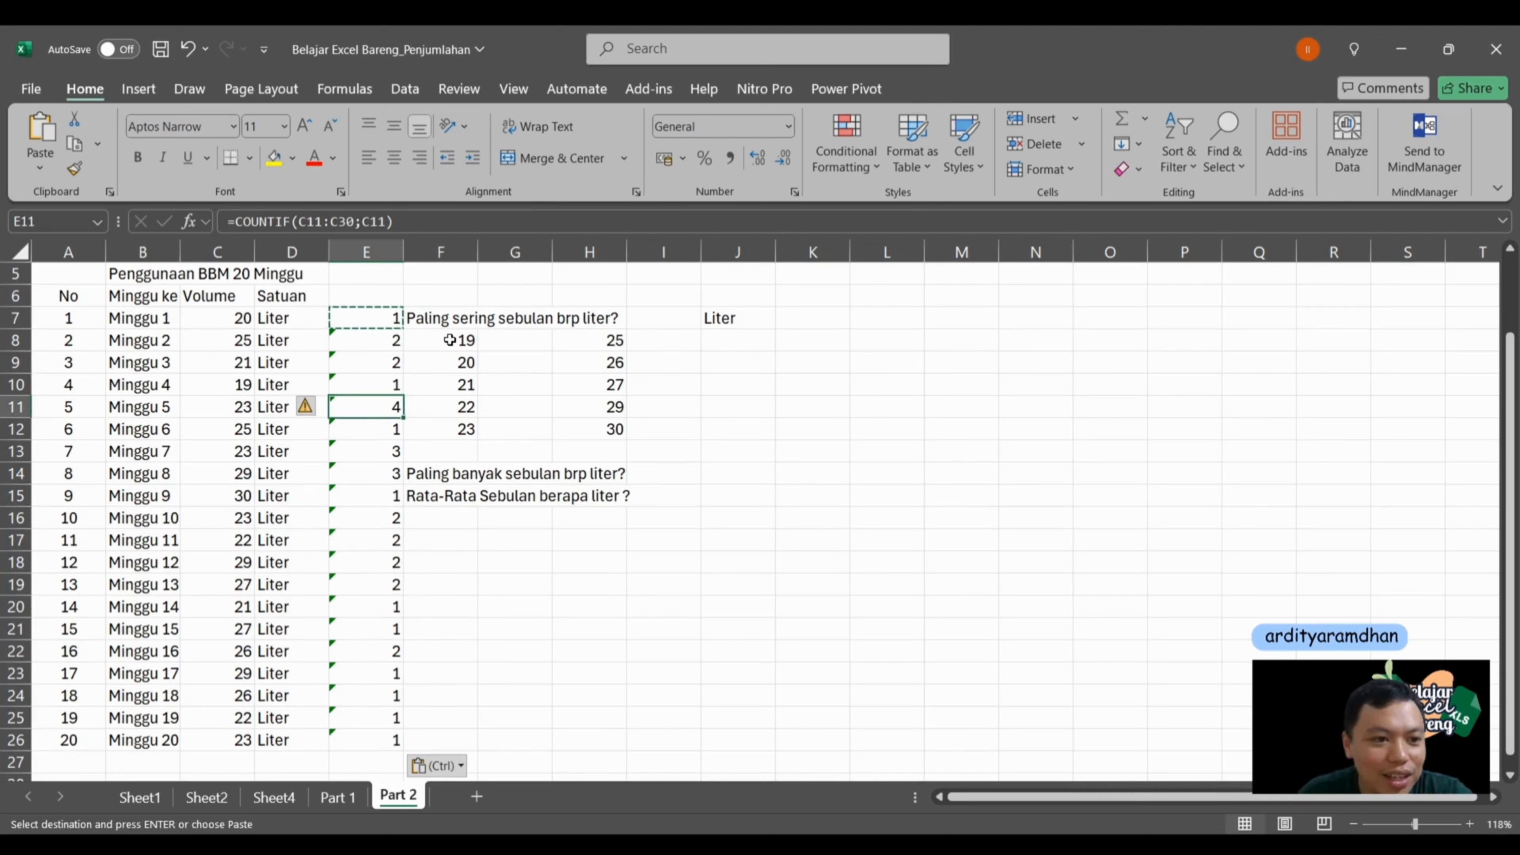
key(Down)
key(Down)
key(Down)
key(Down)
key(Down)
Step: Highlight the Minggu 5 count in E11 with a yellow fill
key(Up)
key(Up)
key(Up)
key(Up)
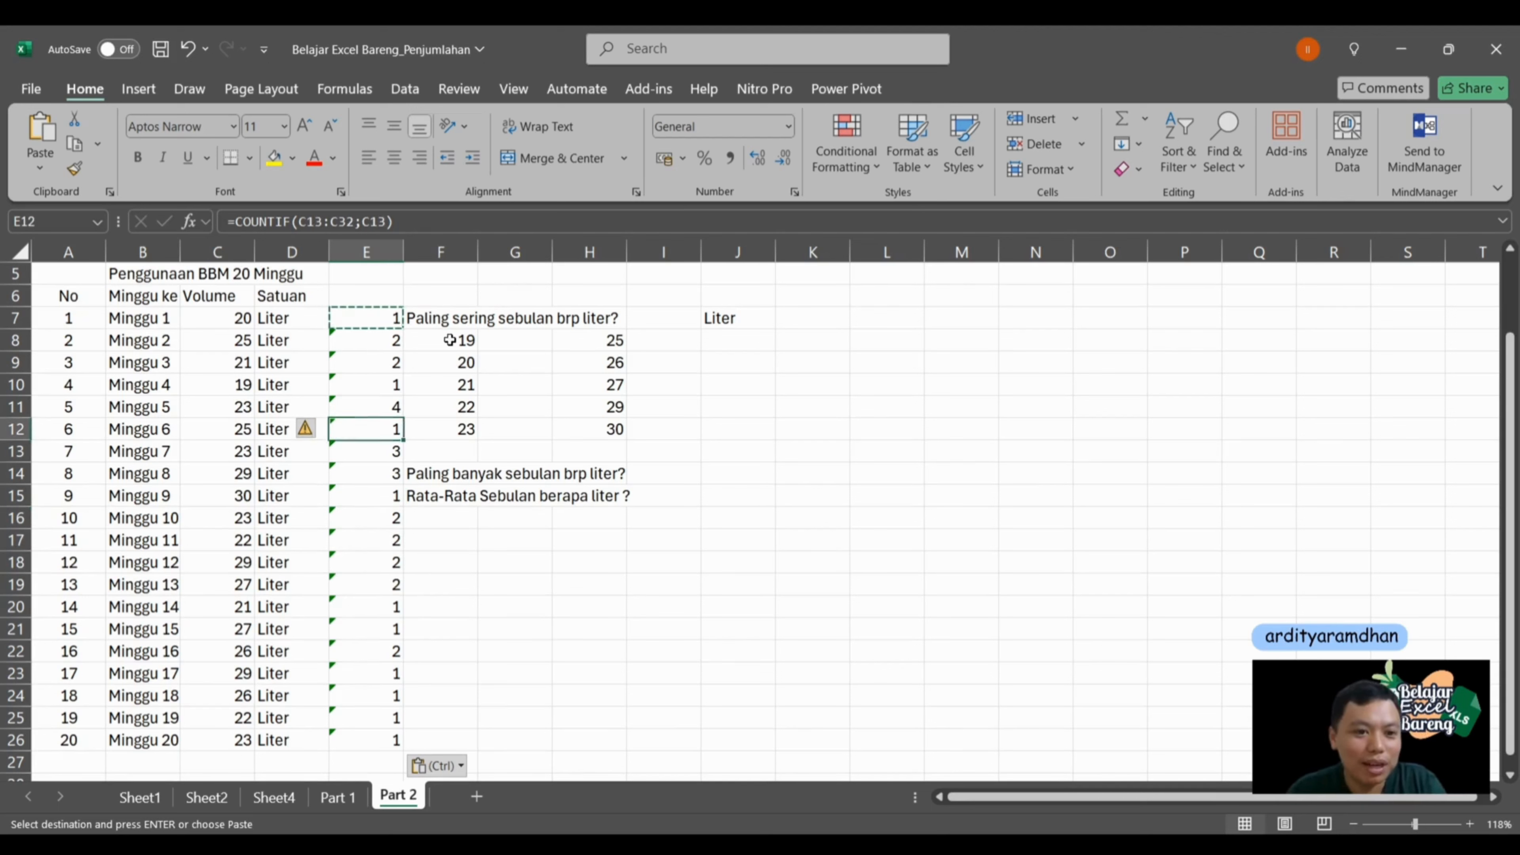
key(Up)
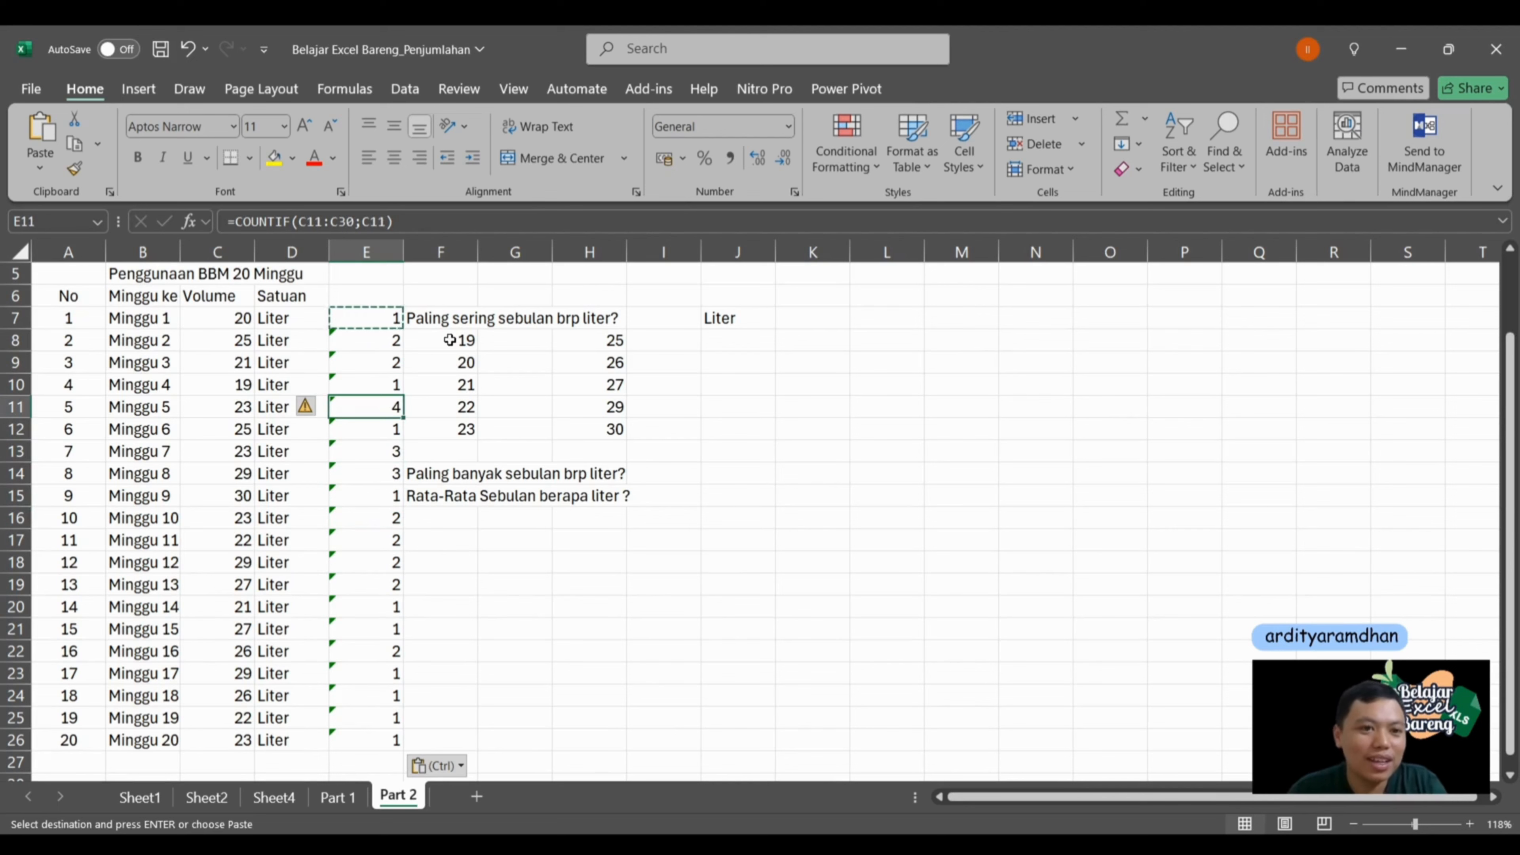
click(274, 159)
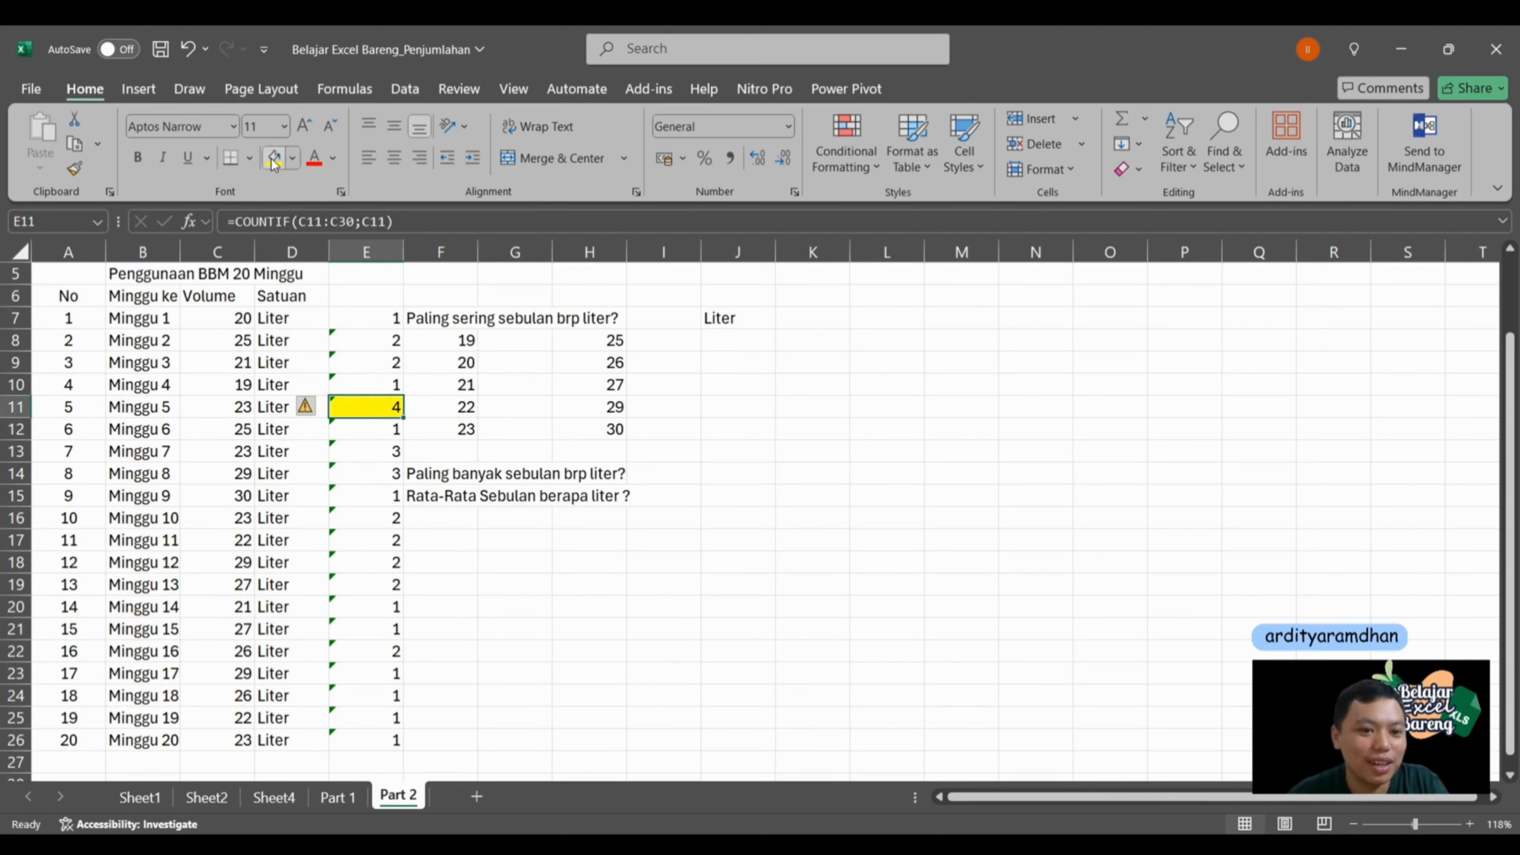
Step: Enter 23 in I6 and copy the unit Liter from J7 into J6 beside it
click(667, 294)
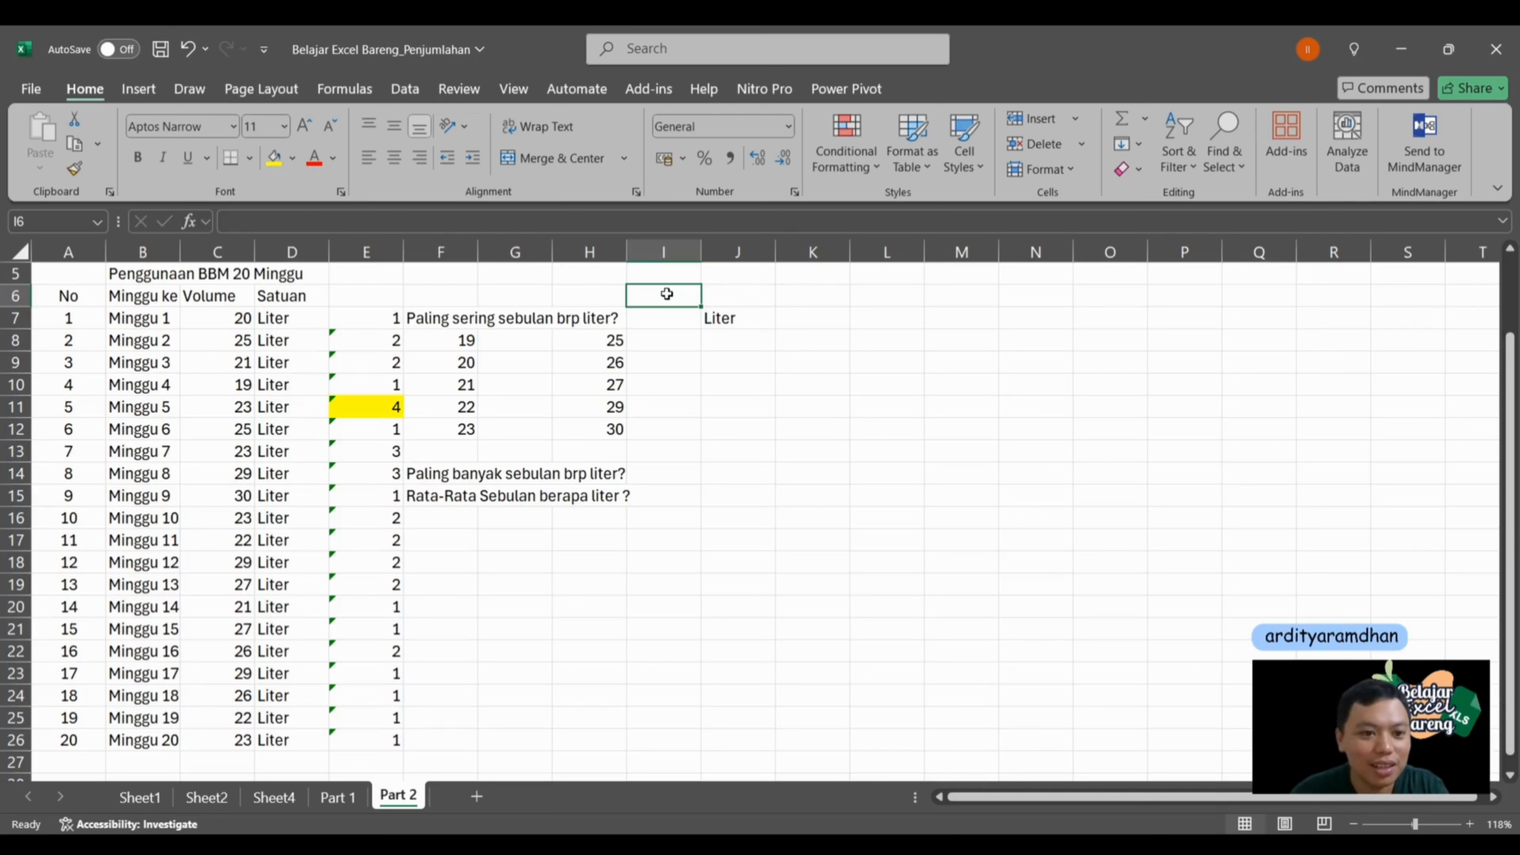
text(23)
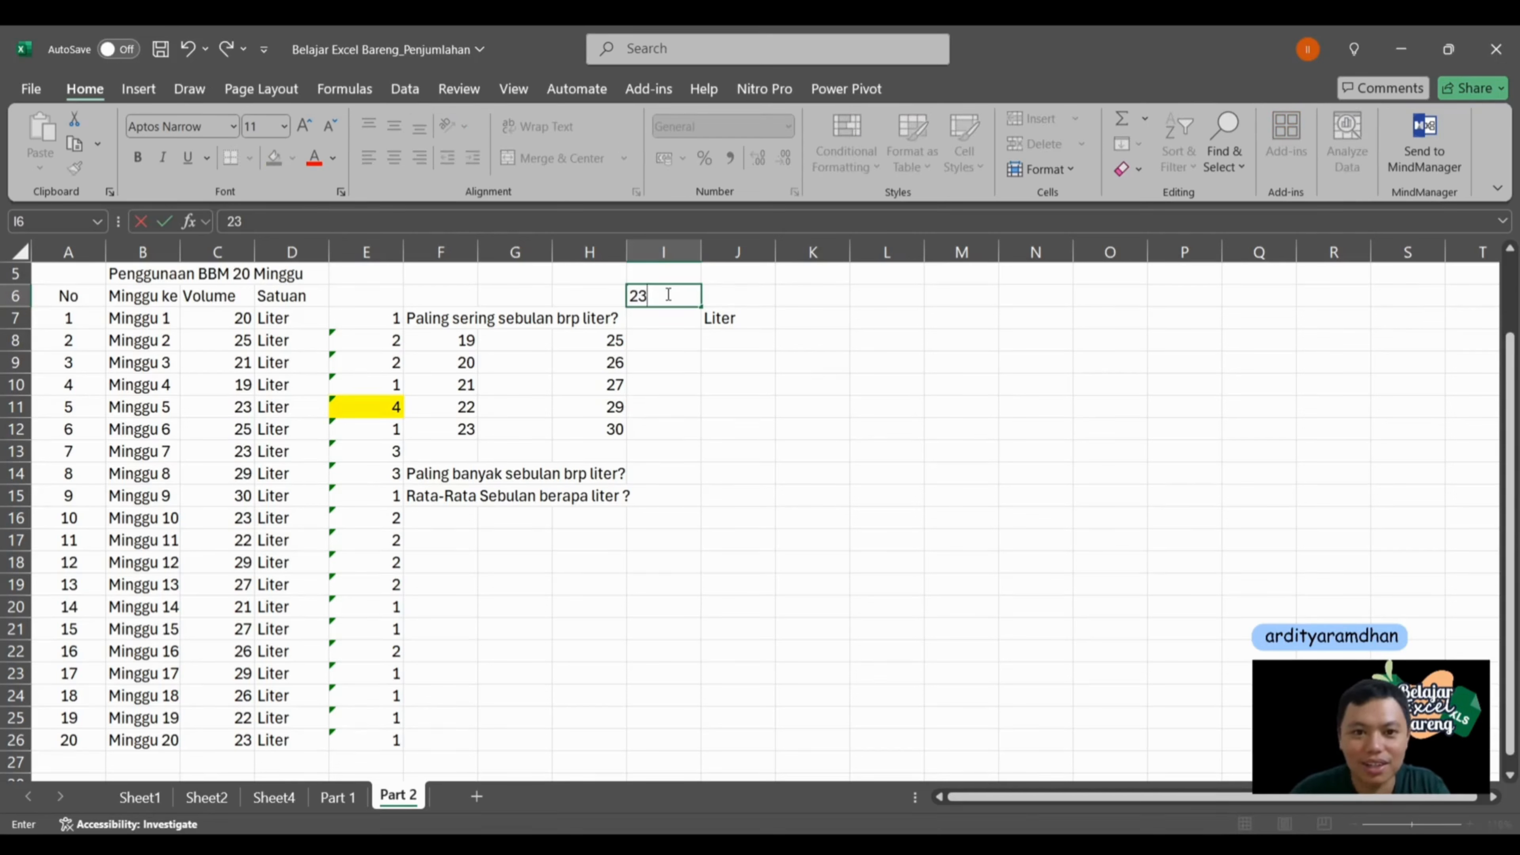
key(Return)
click(667, 294)
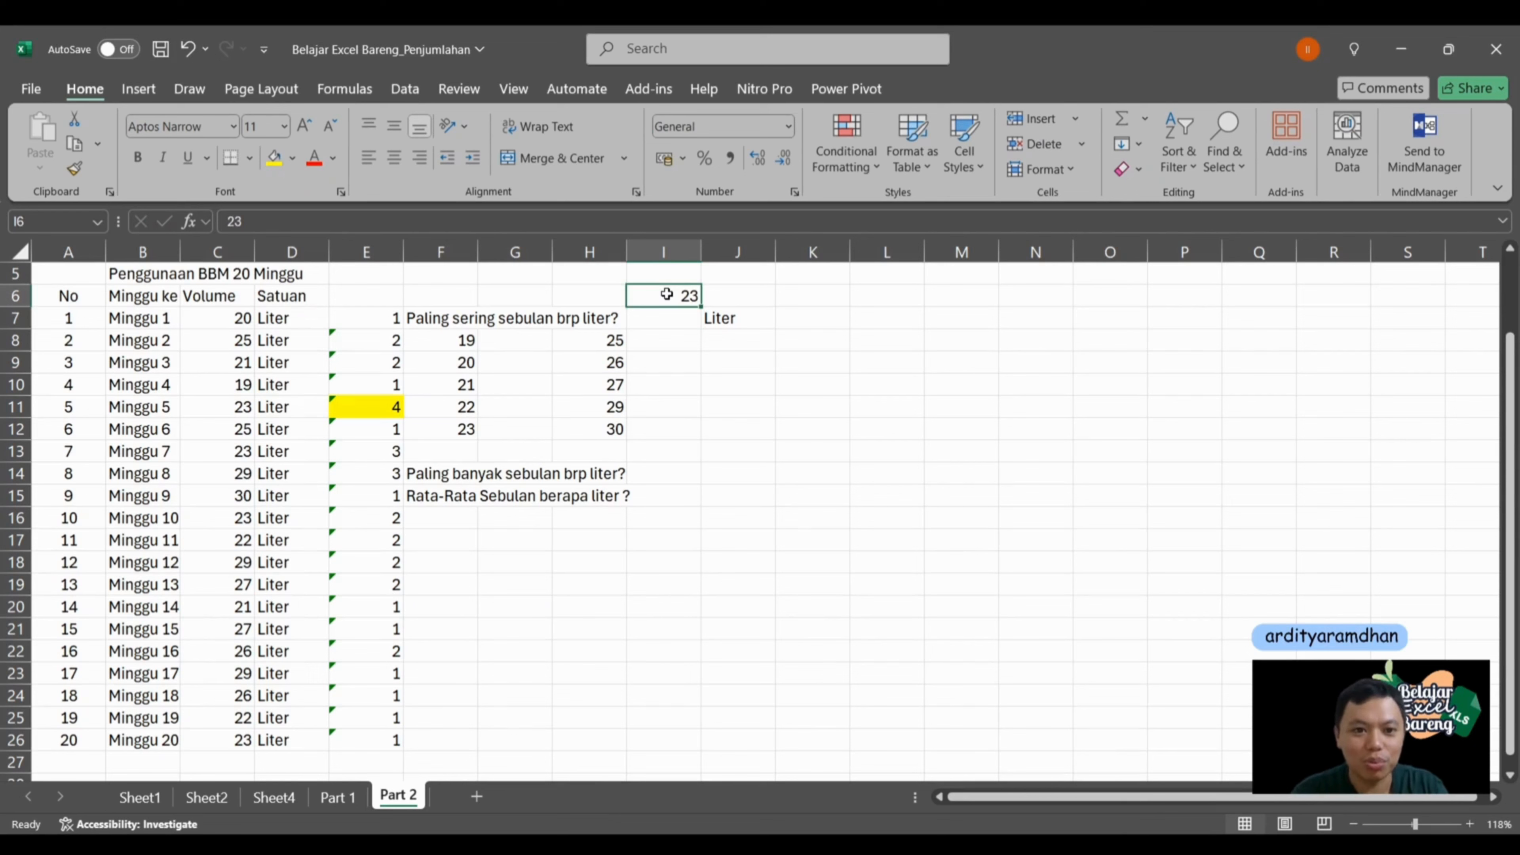
click(713, 318)
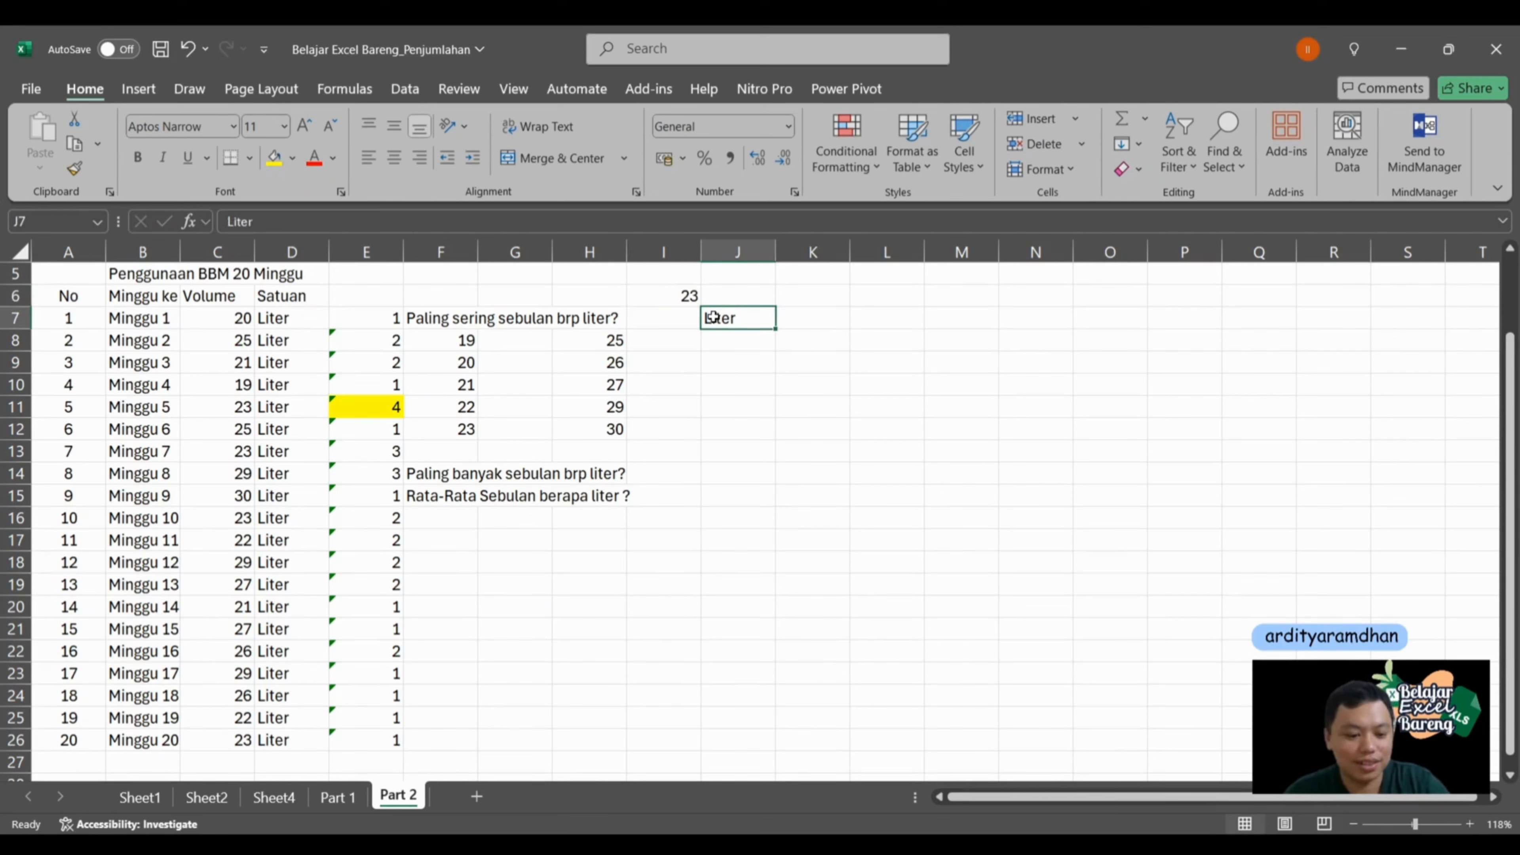
key(ctrl+c)
key(Up)
key(ctrl+v)
key(Left)
key(Escape)
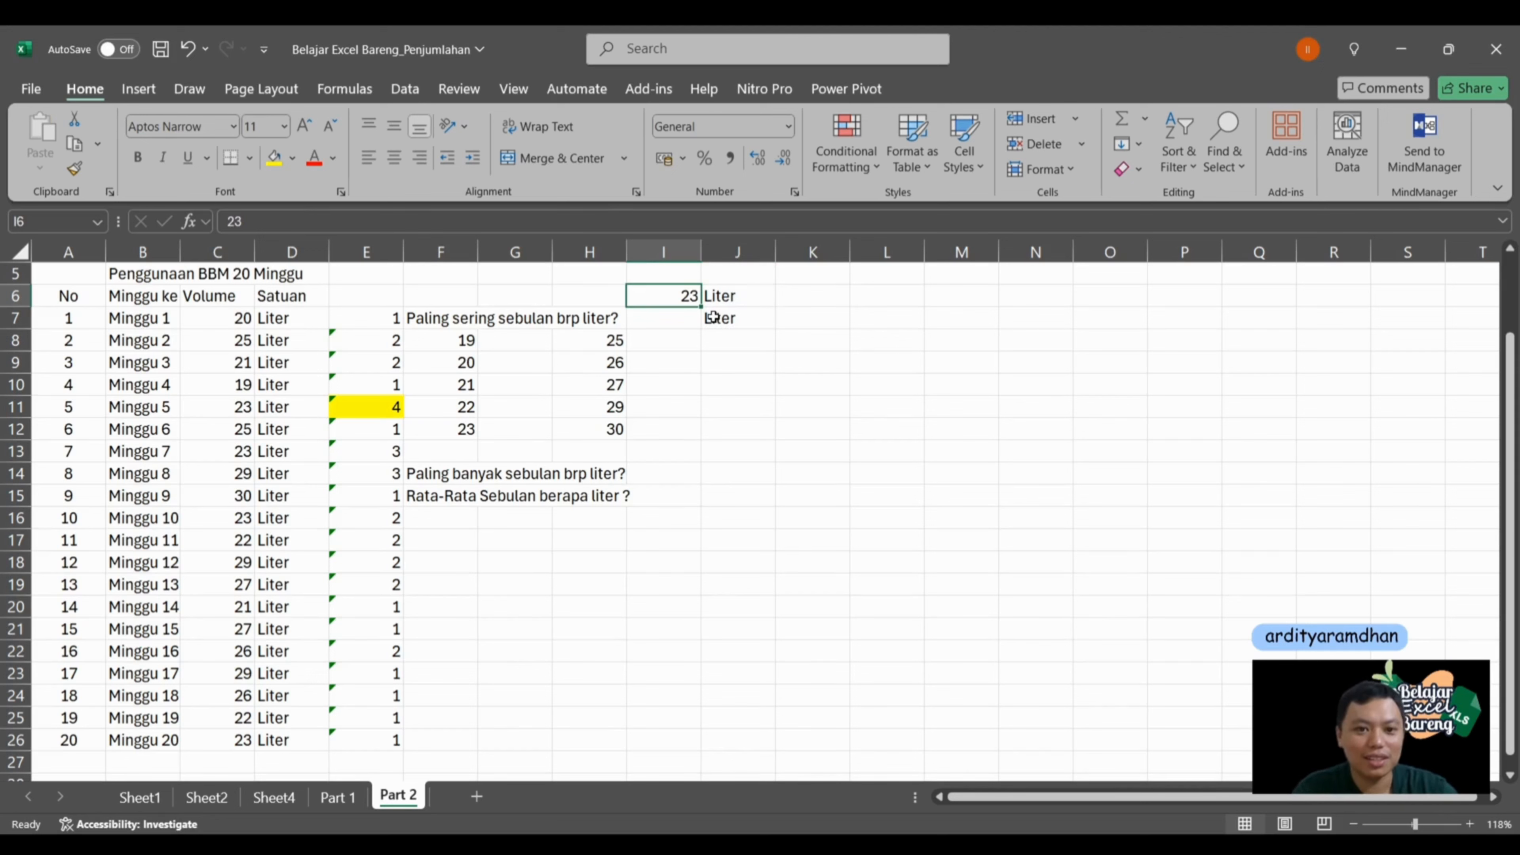
Step: Enter 1 in H6, just before the 23 Liter answer
key(Left)
text(1)
key(Left)
Step: Enter =MAX(E7:E26) in E27 below the counts to return the highest frequency
key(Left)
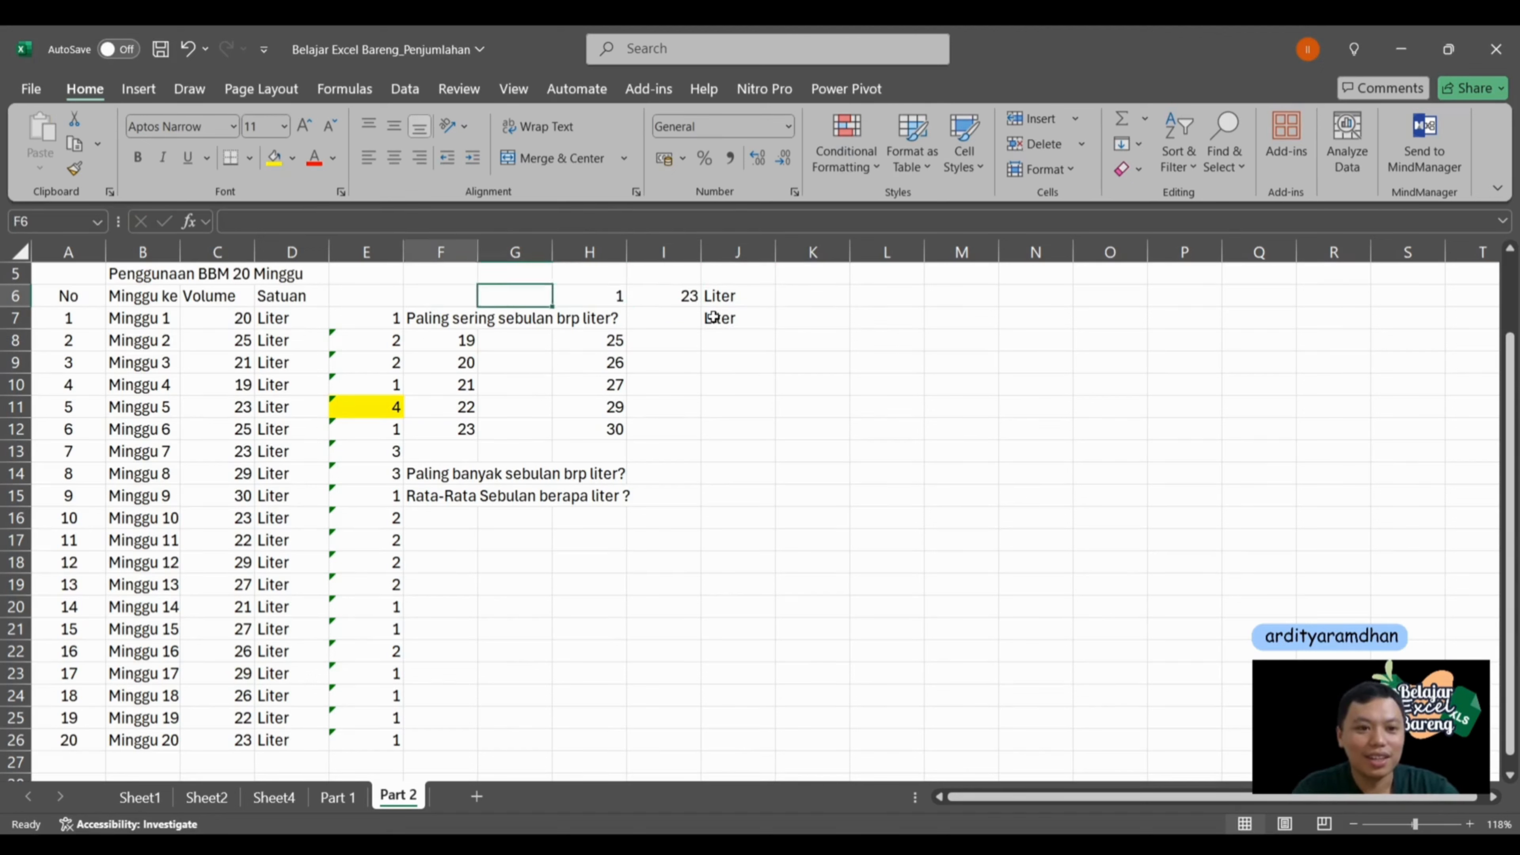
key(Left)
key(Down)
key(Down)
key(Down)
key(Down)
key(Down)
key(Down)
key(Down)
key(Down)
key(Down)
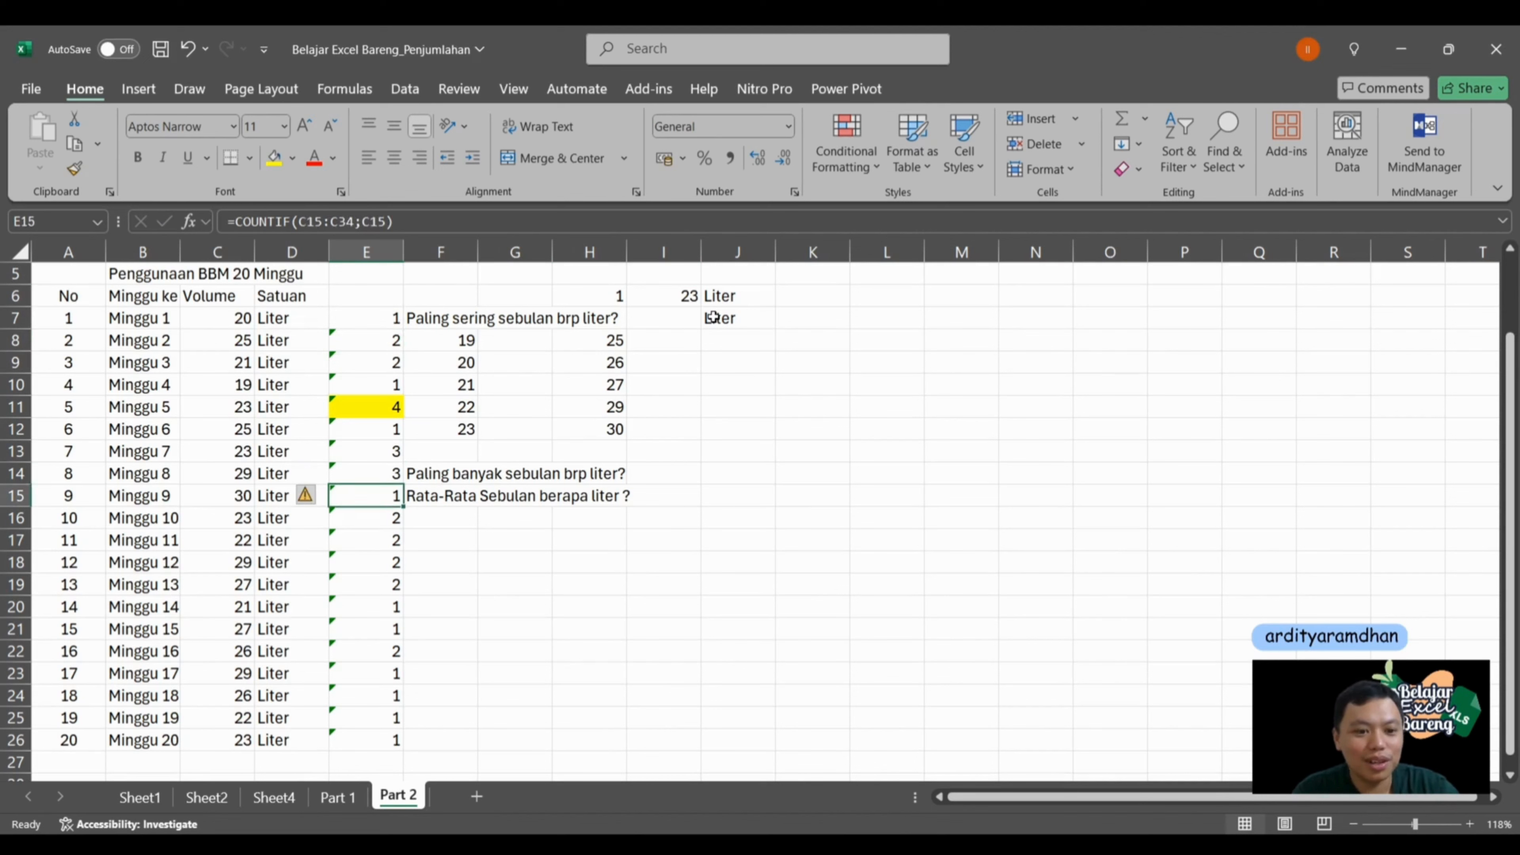
key(Down)
key(Down)
key(Down)
key(Down)
key(Down)
key(Down)
key(Down)
key(Down)
key(Down)
key(Down)
key(Down)
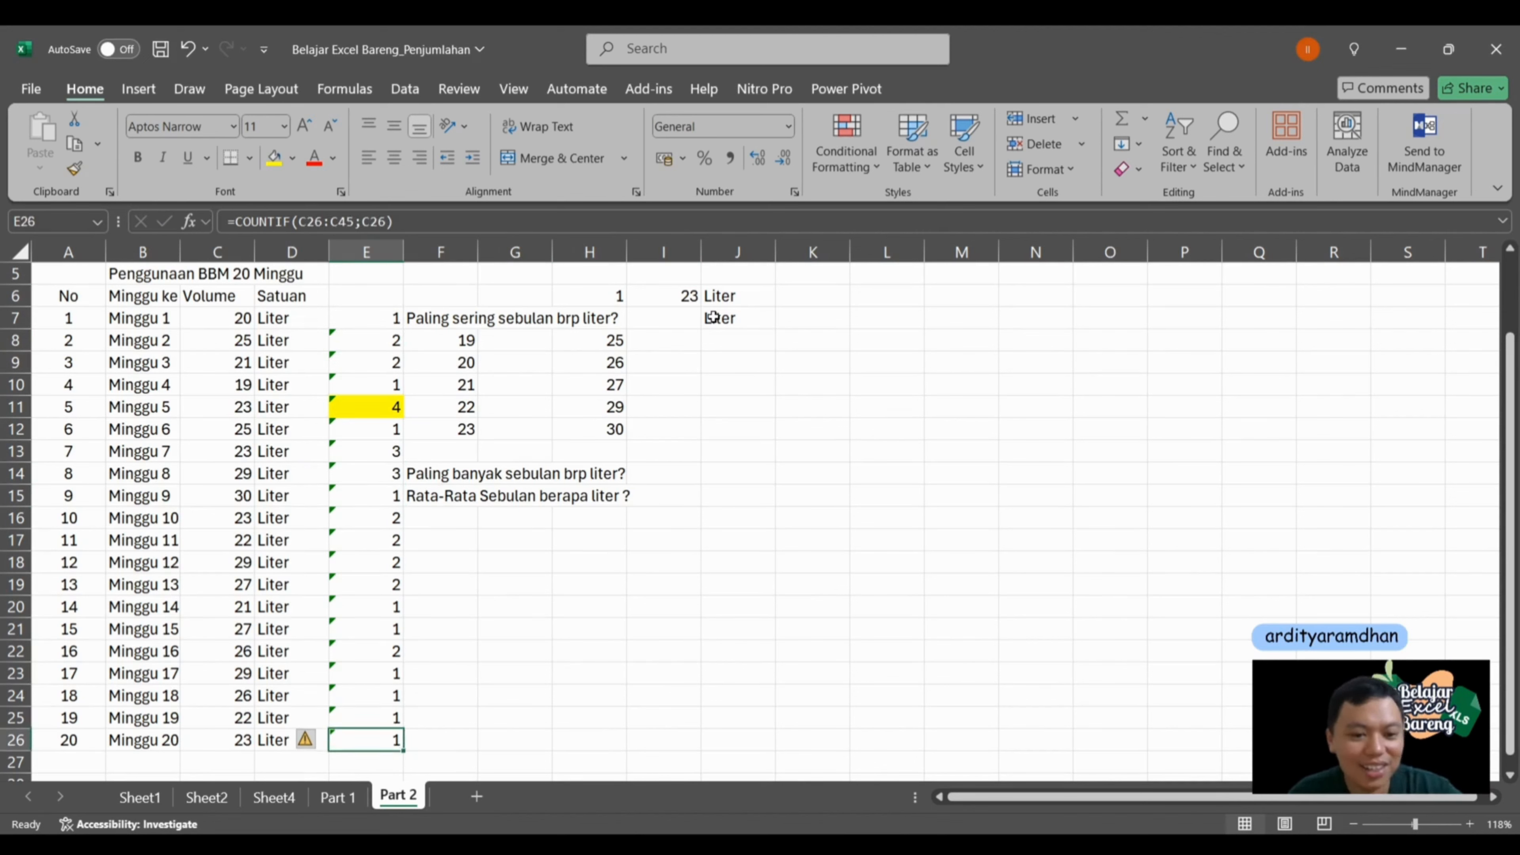
key(Down)
text(=)
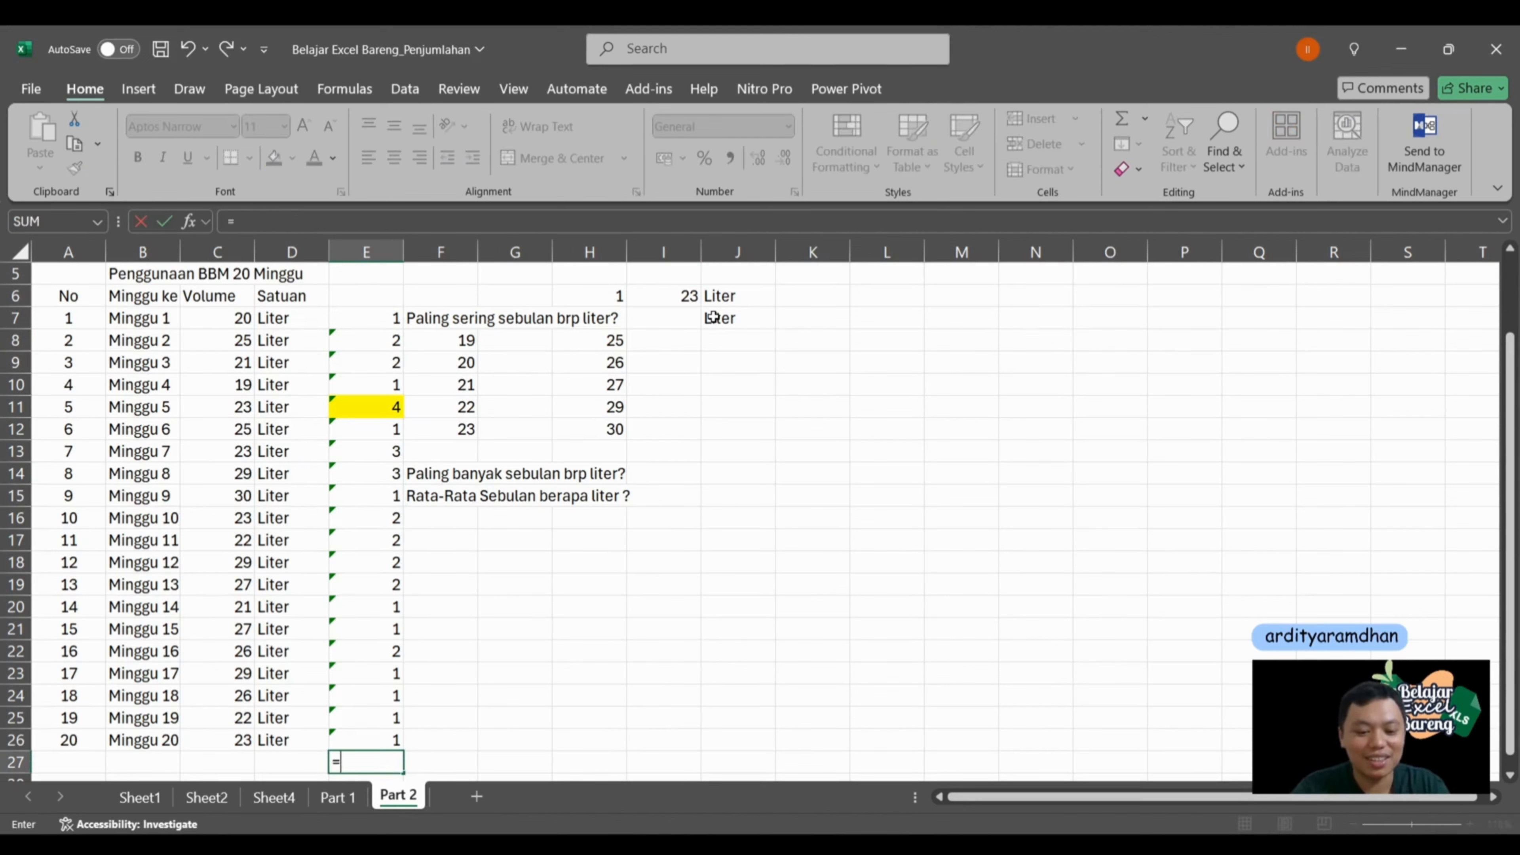
text(max()
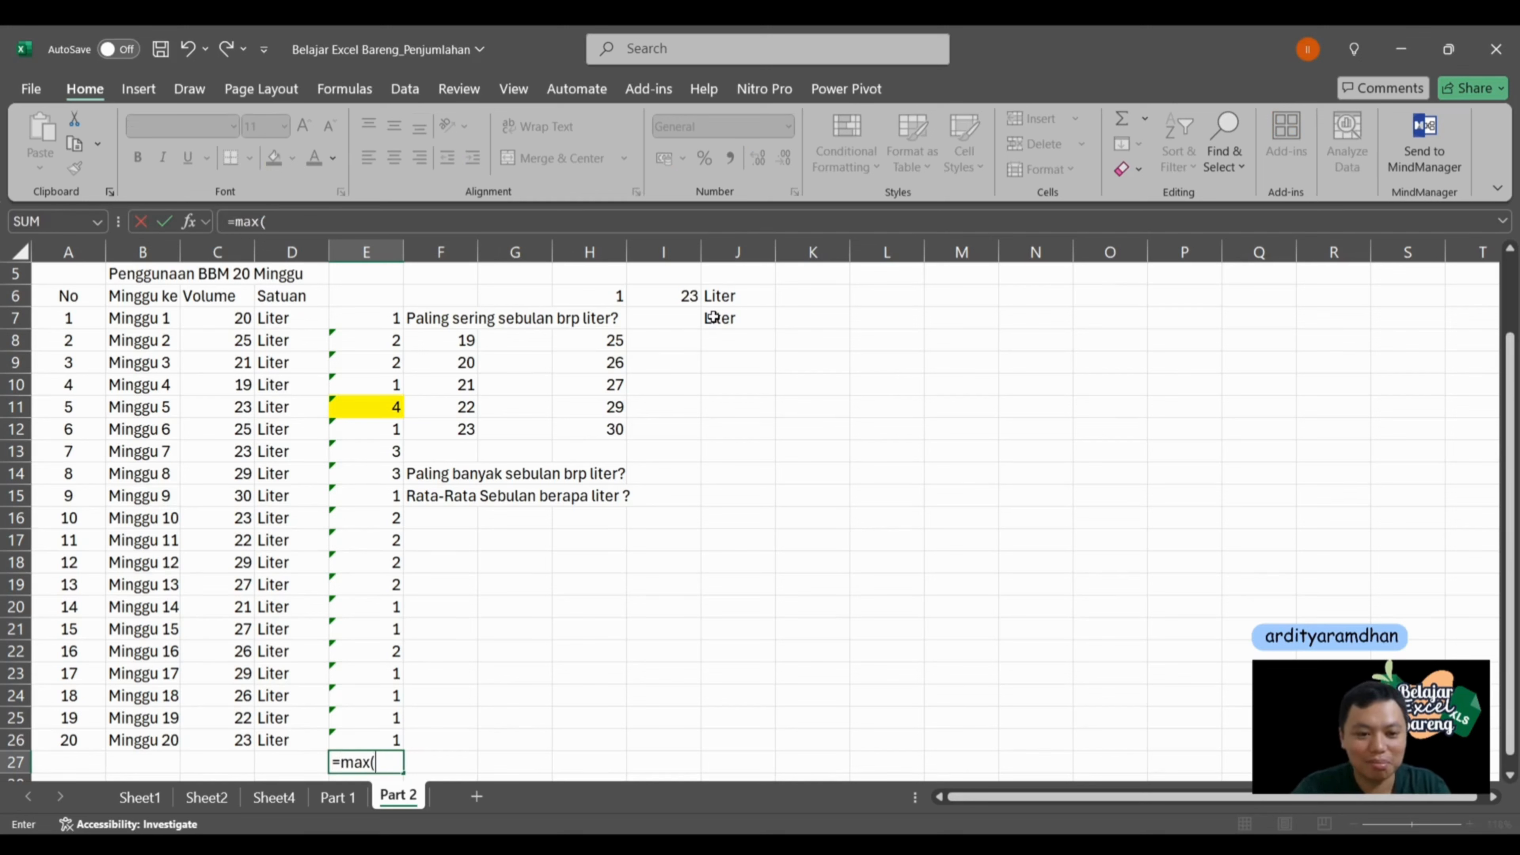
key(Up)
key(shift+Up)
key(shift+Up)
key(shift+Up)
key(shift+Up)
key(shift+Up)
key(shift+Up)
key(shift+Up)
key(shift+Up)
key(shift+Up)
key(shift+Up)
key(shift+Up)
key(shift+Up)
key(shift+Up)
key(shift+Up)
key(shift+Up)
key(shift+Up)
key(shift+Up)
key(shift+Up)
key(shift+Up)
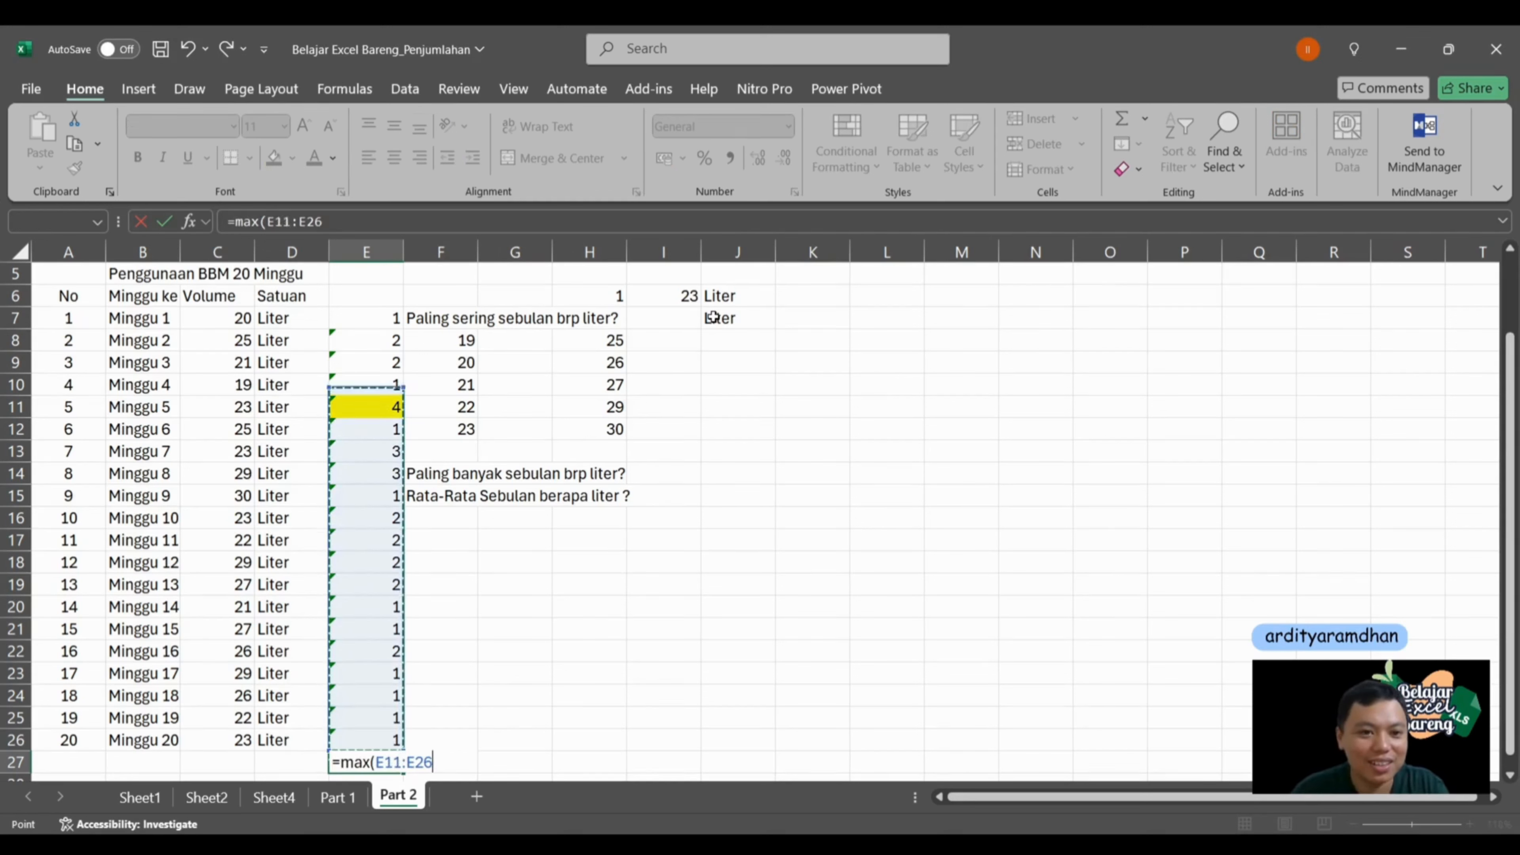
text())
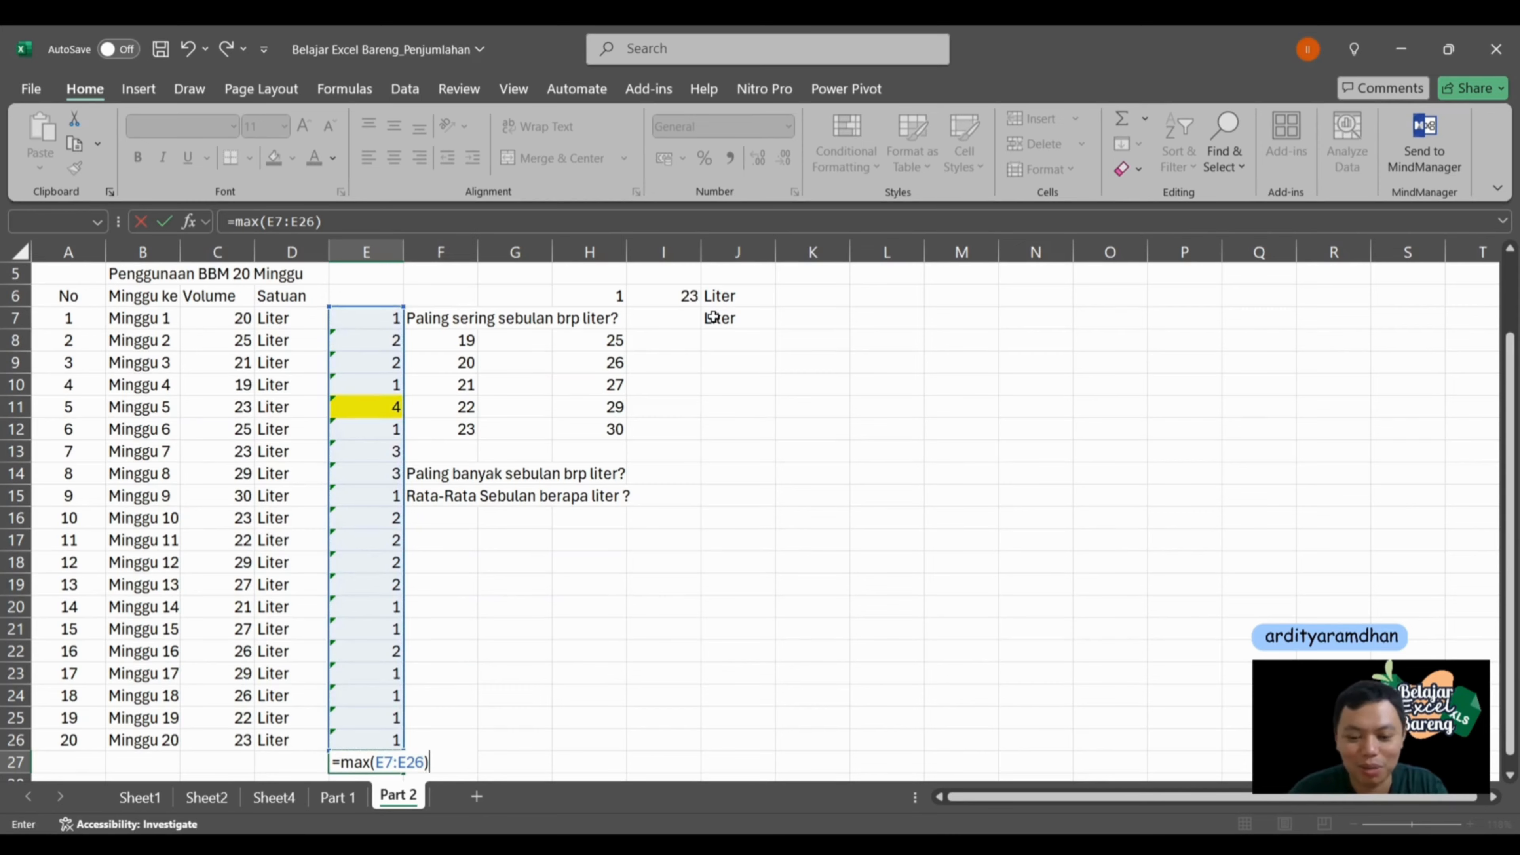
key(Return)
key(Up)
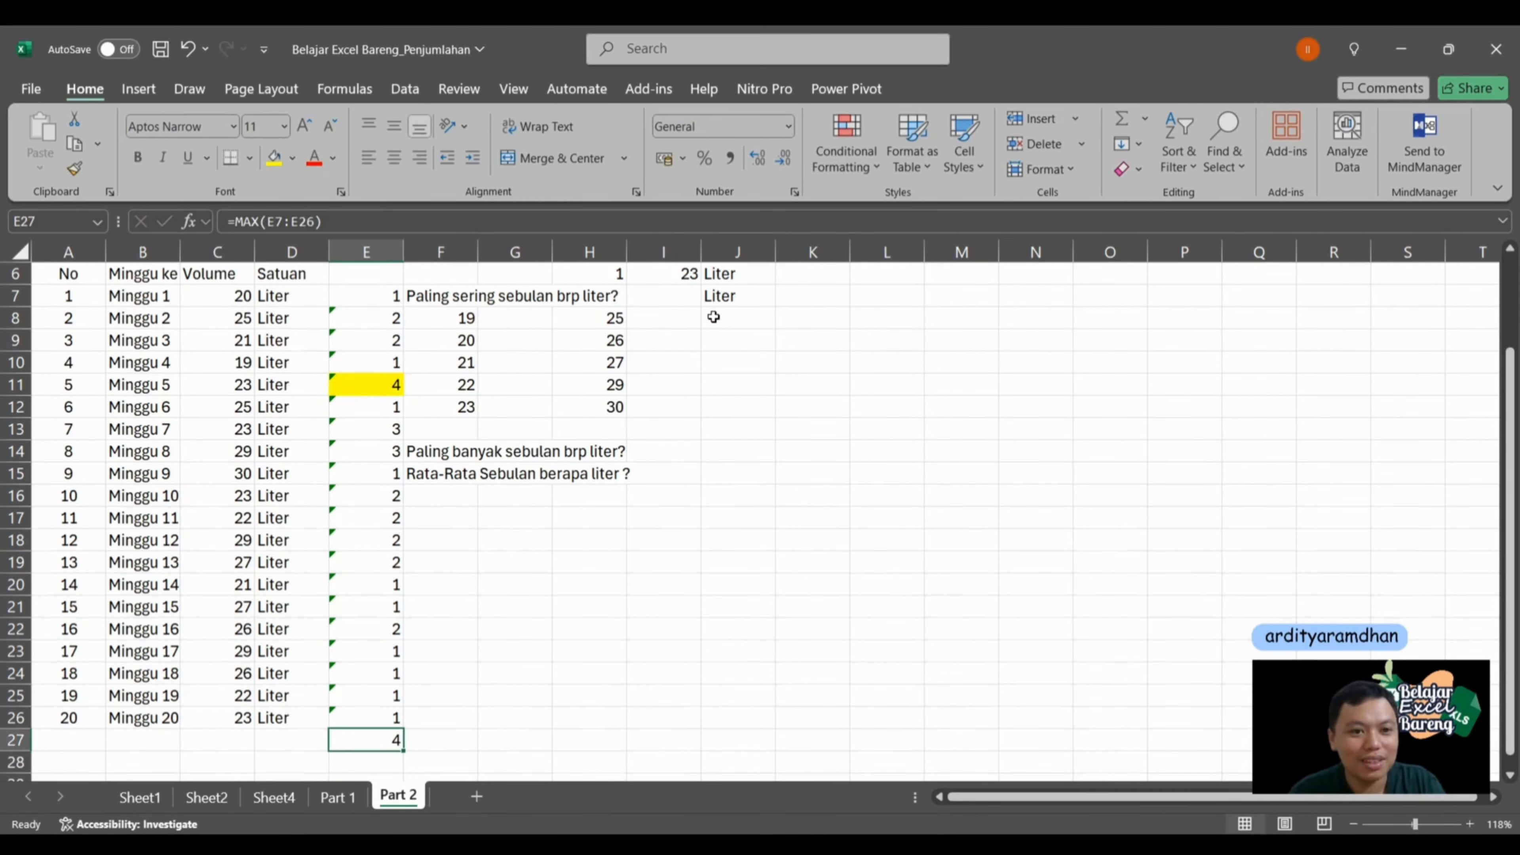
Step: Check the volume in C11 against the highlighted count in E11 for Minggu 5
key(Up)
key(Up)
key(Up)
key(Up)
key(Up)
key(Up)
key(Up)
key(Up)
key(Up)
key(Up)
key(Up)
key(Up)
key(Up)
key(Up)
key(Up)
key(Up)
key(Left)
key(Left)
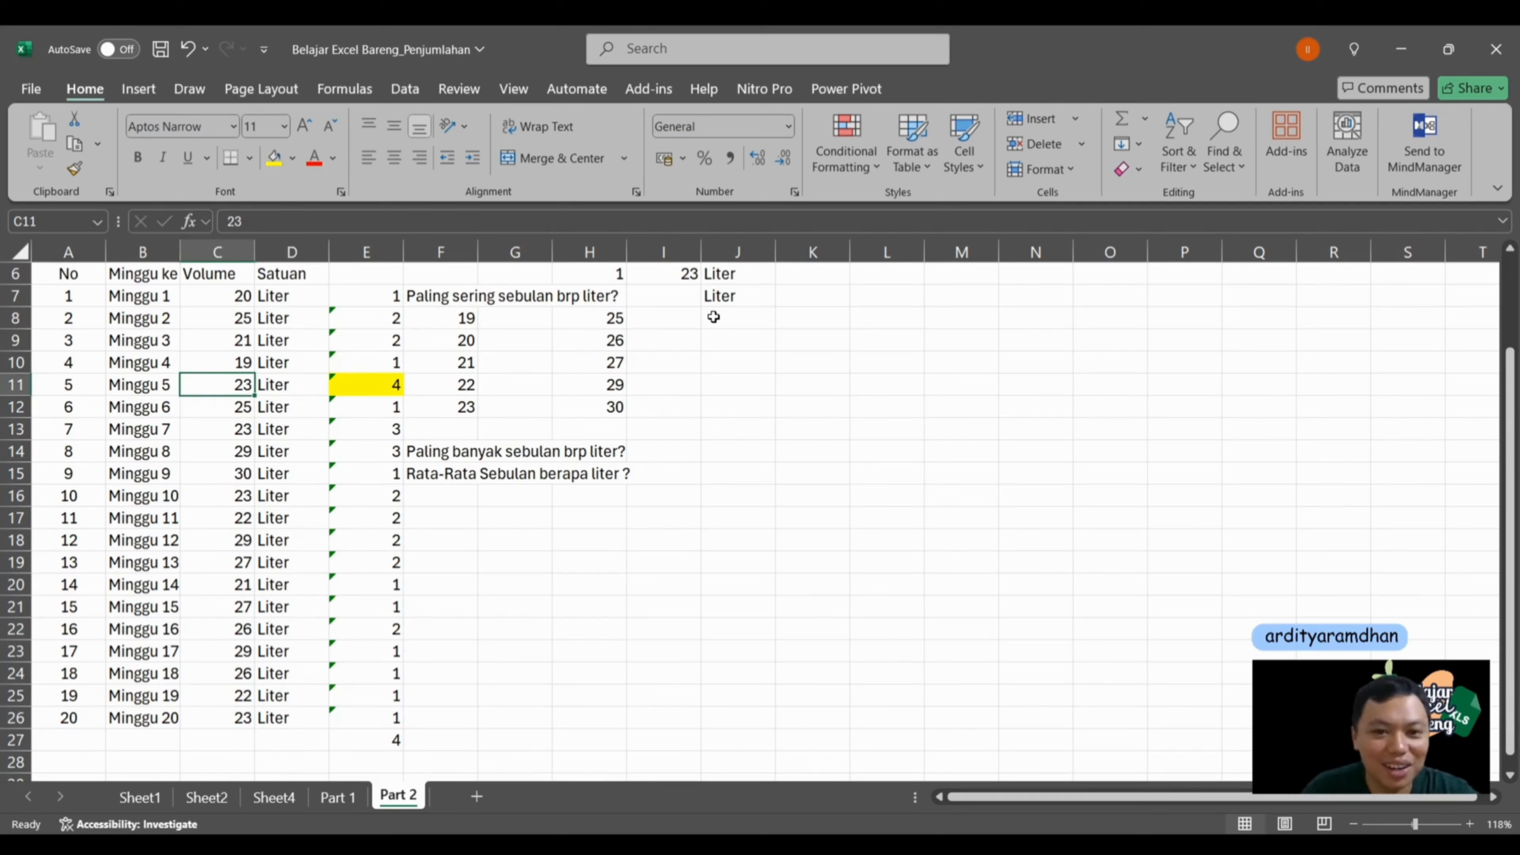
key(Right)
key(Right)
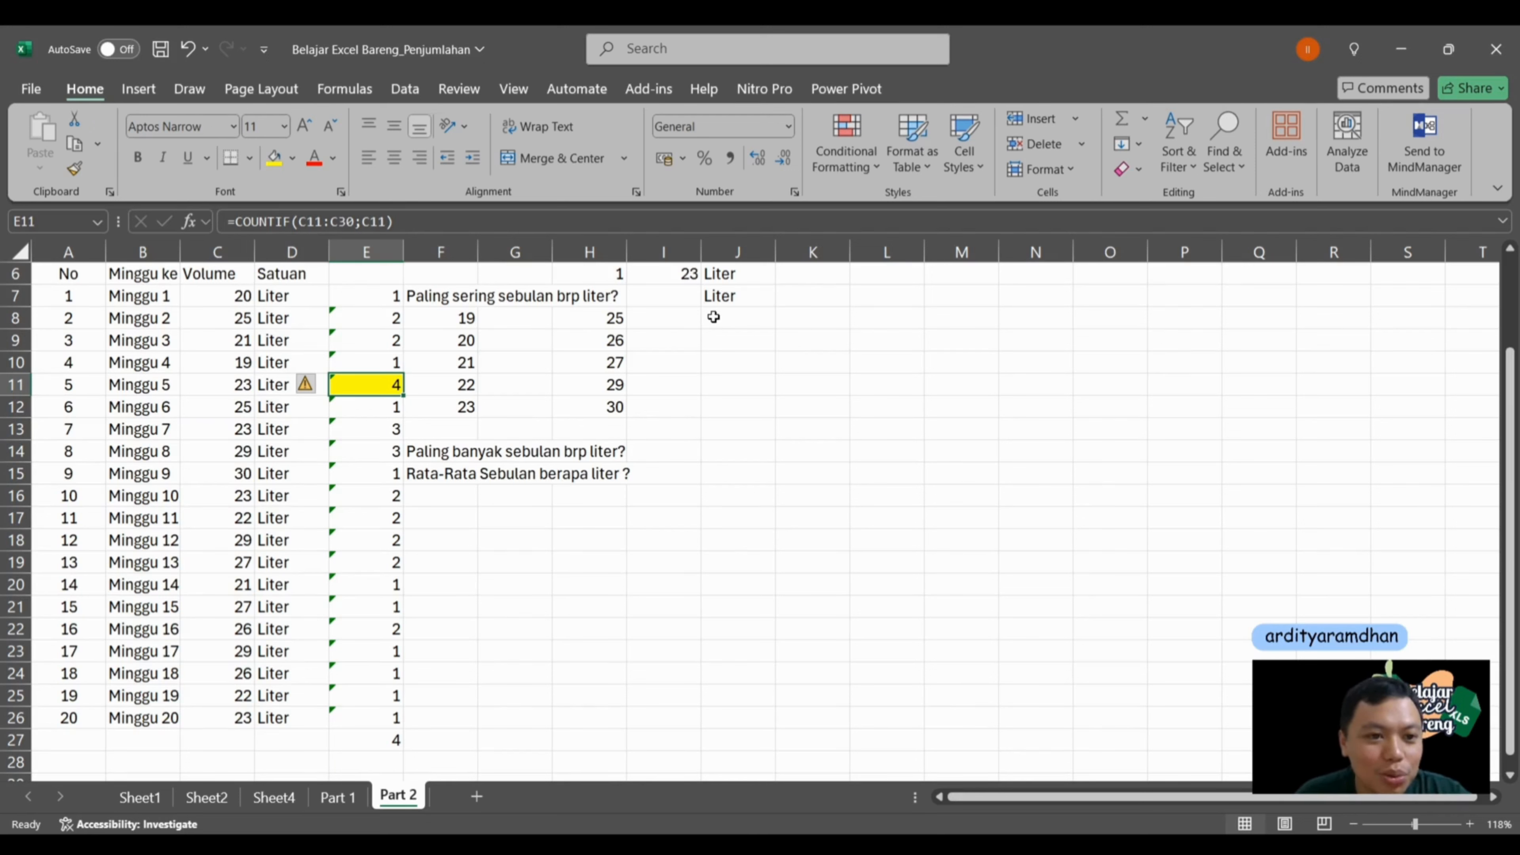
Step: Inspect the range and criterion used by the COUNTIF formula in E7
key(Up)
key(Up)
key(Up)
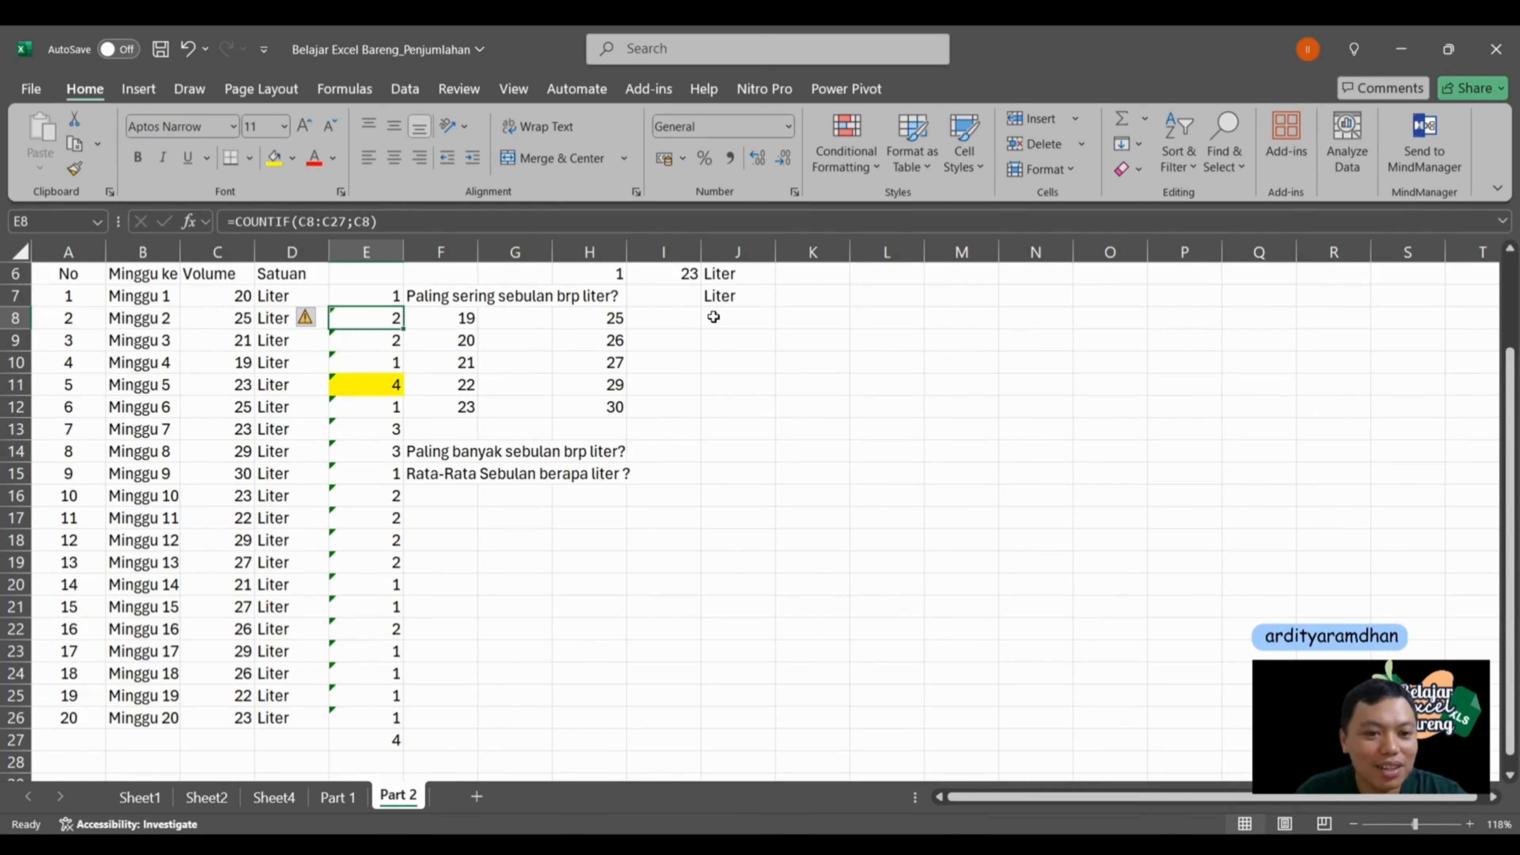
key(Up)
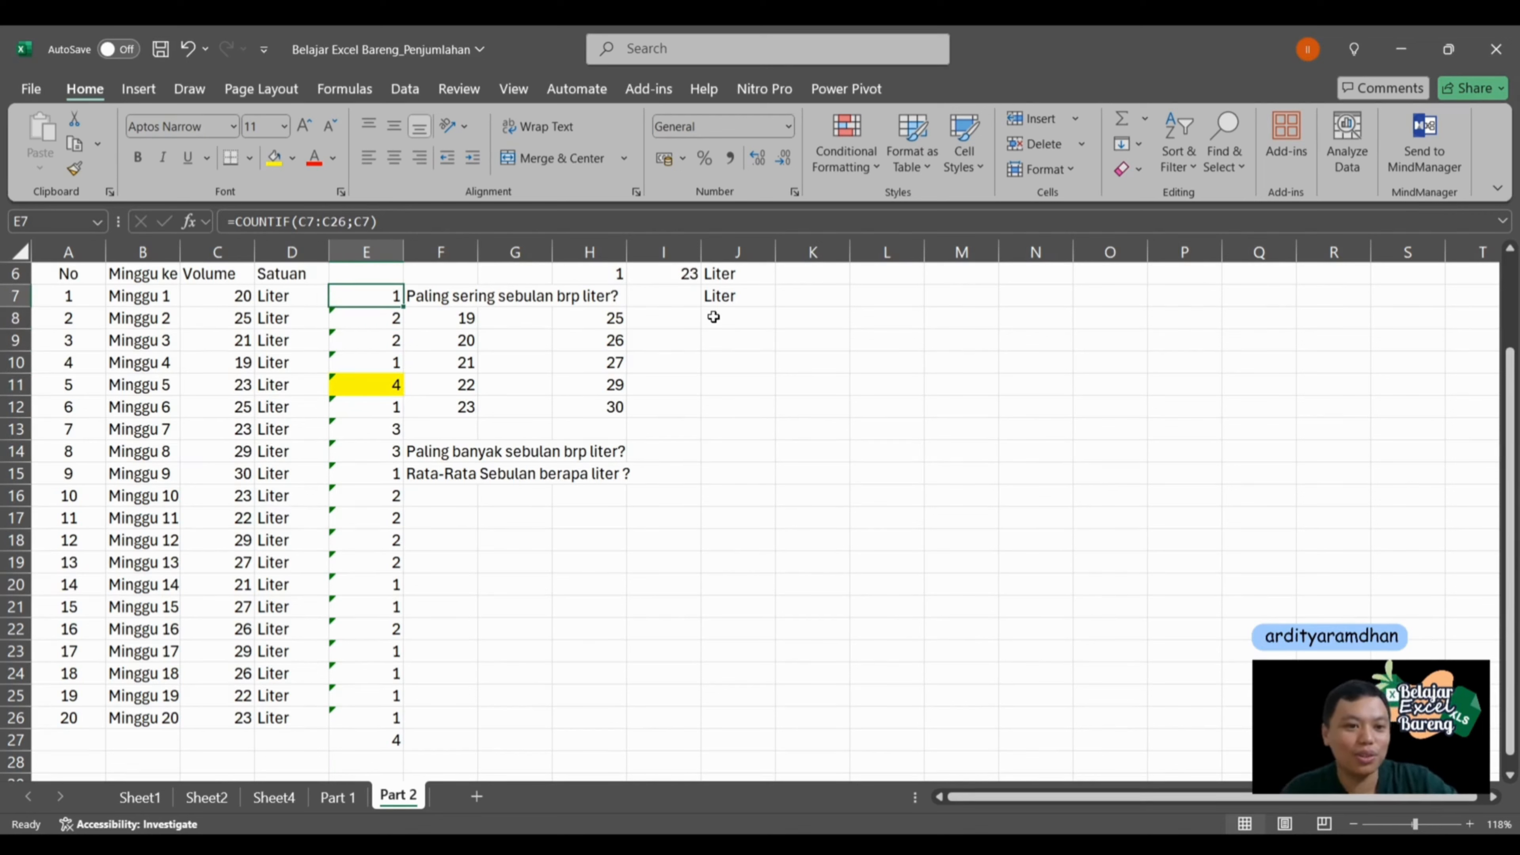
key(F2)
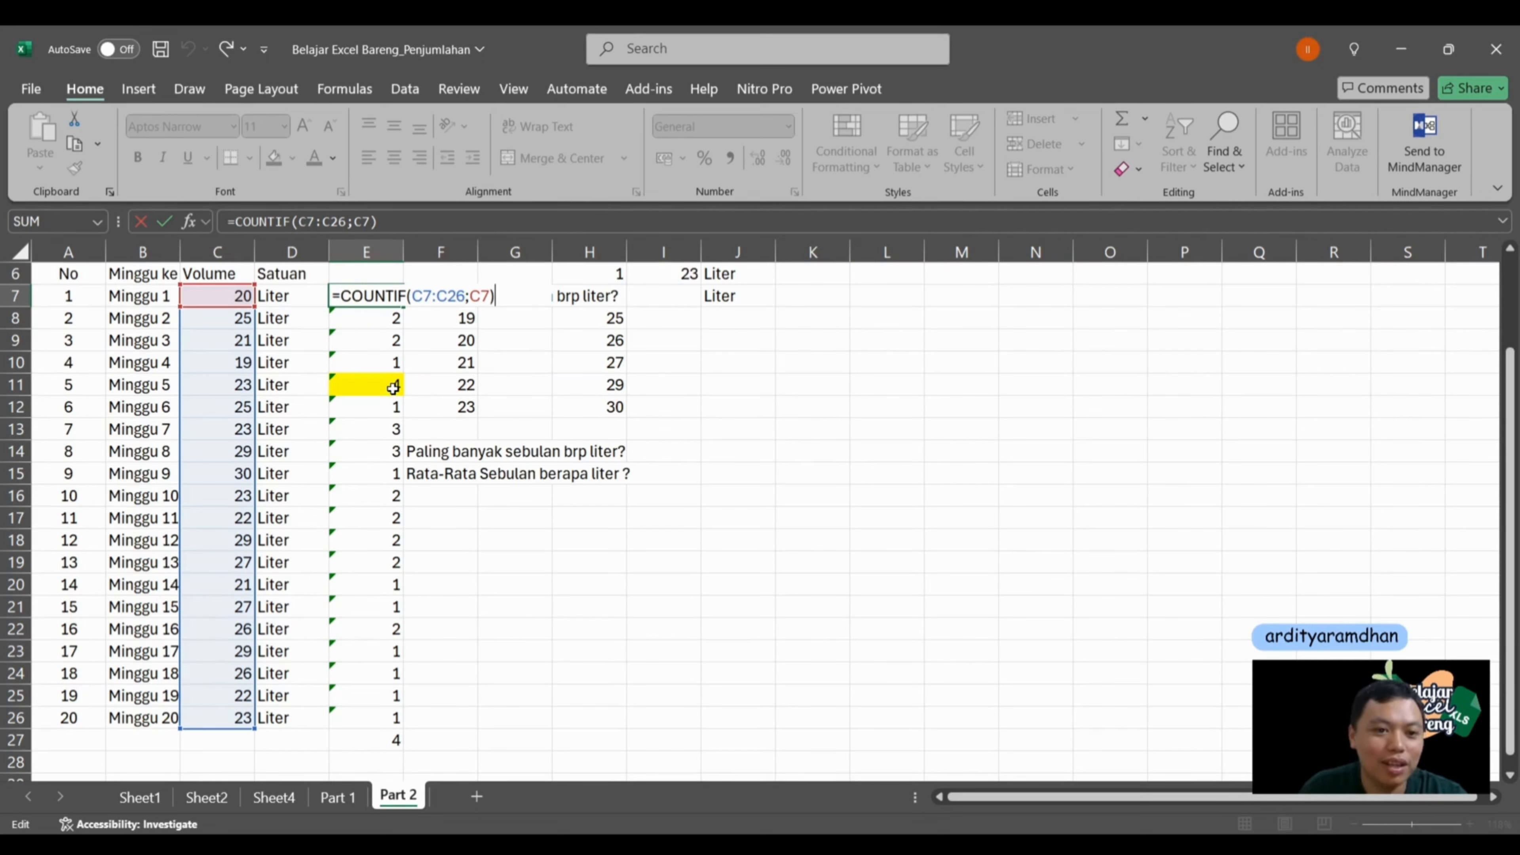
key(ctrl+Return)
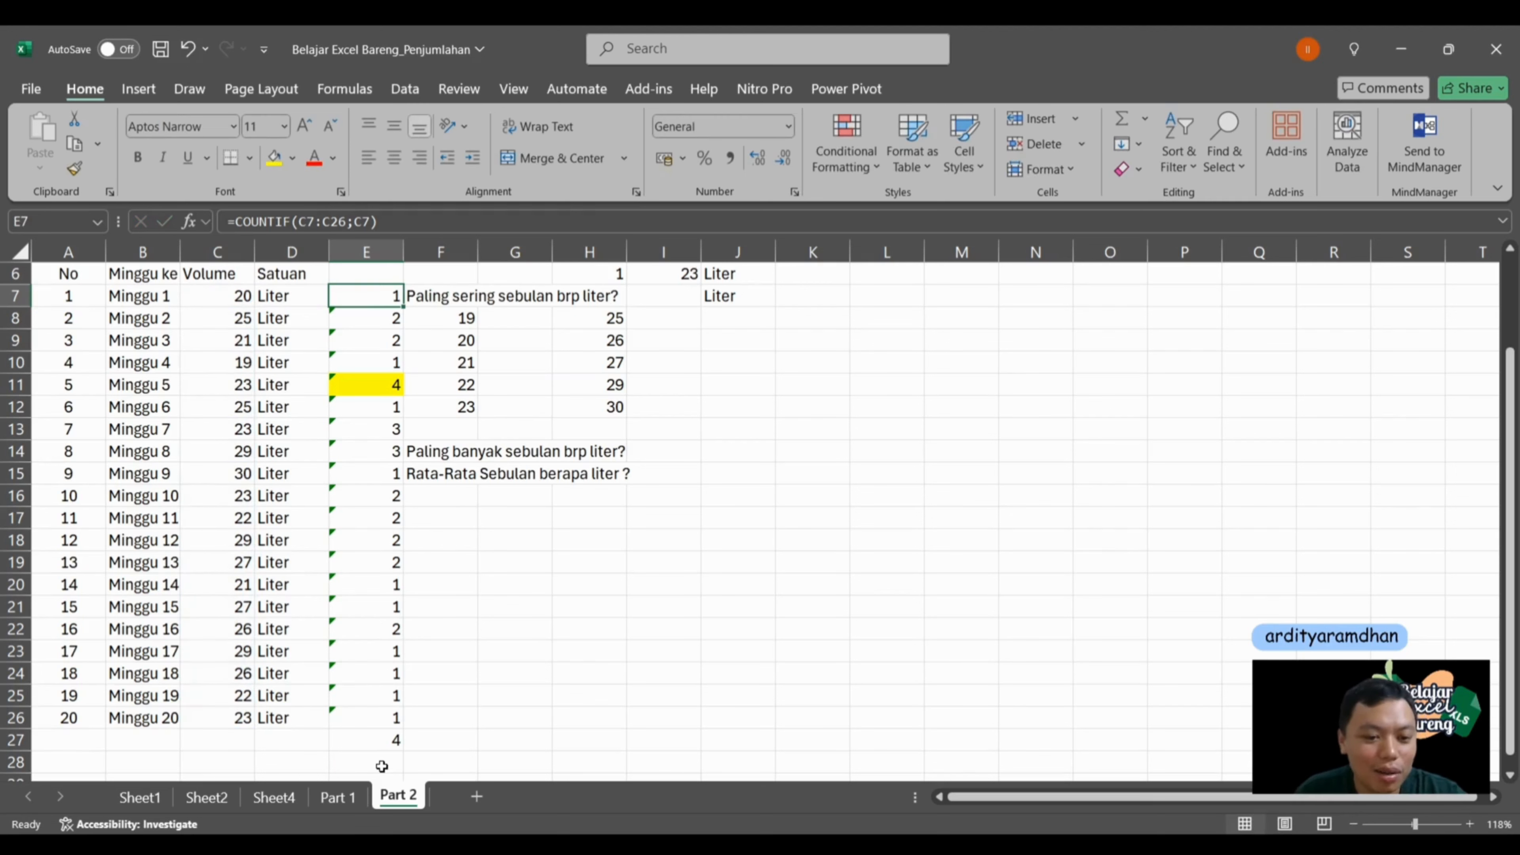
Step: Review the weekly counts in column E and inspect the range used by the MAX formula in E27
click(385, 742)
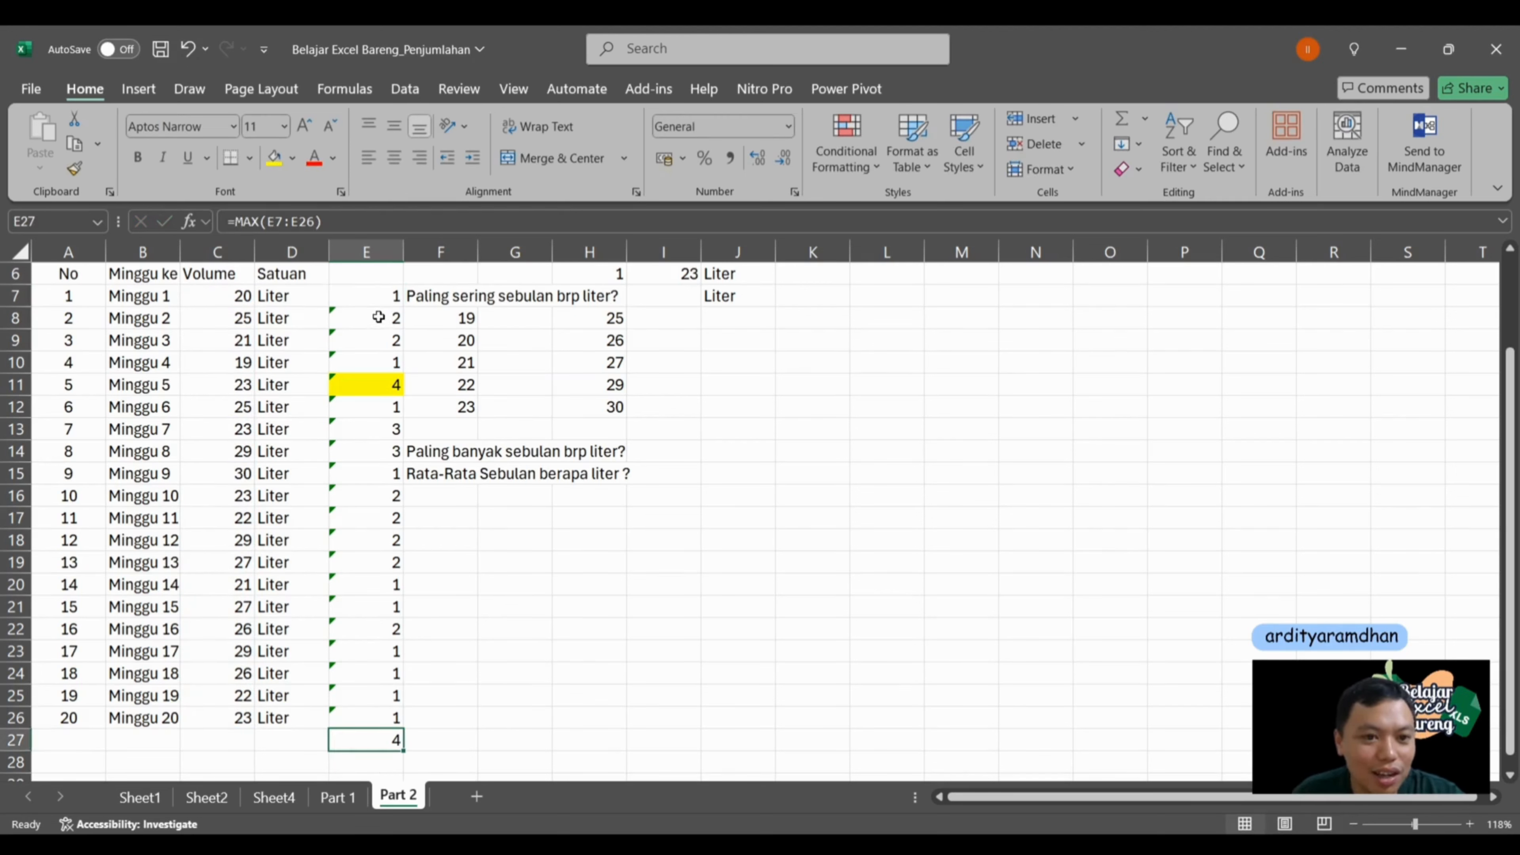
key(Up)
key(Up)
key(Up)
key(Up)
key(Up)
key(Up)
key(Up)
key(Up)
key(Up)
key(Up)
key(Up)
key(Up)
key(Up)
key(Up)
key(Up)
key(Up)
key(Up)
key(Up)
key(Up)
key(Down)
key(Down)
key(Down)
key(Down)
key(Down)
key(Down)
key(Down)
key(Down)
key(Down)
key(Down)
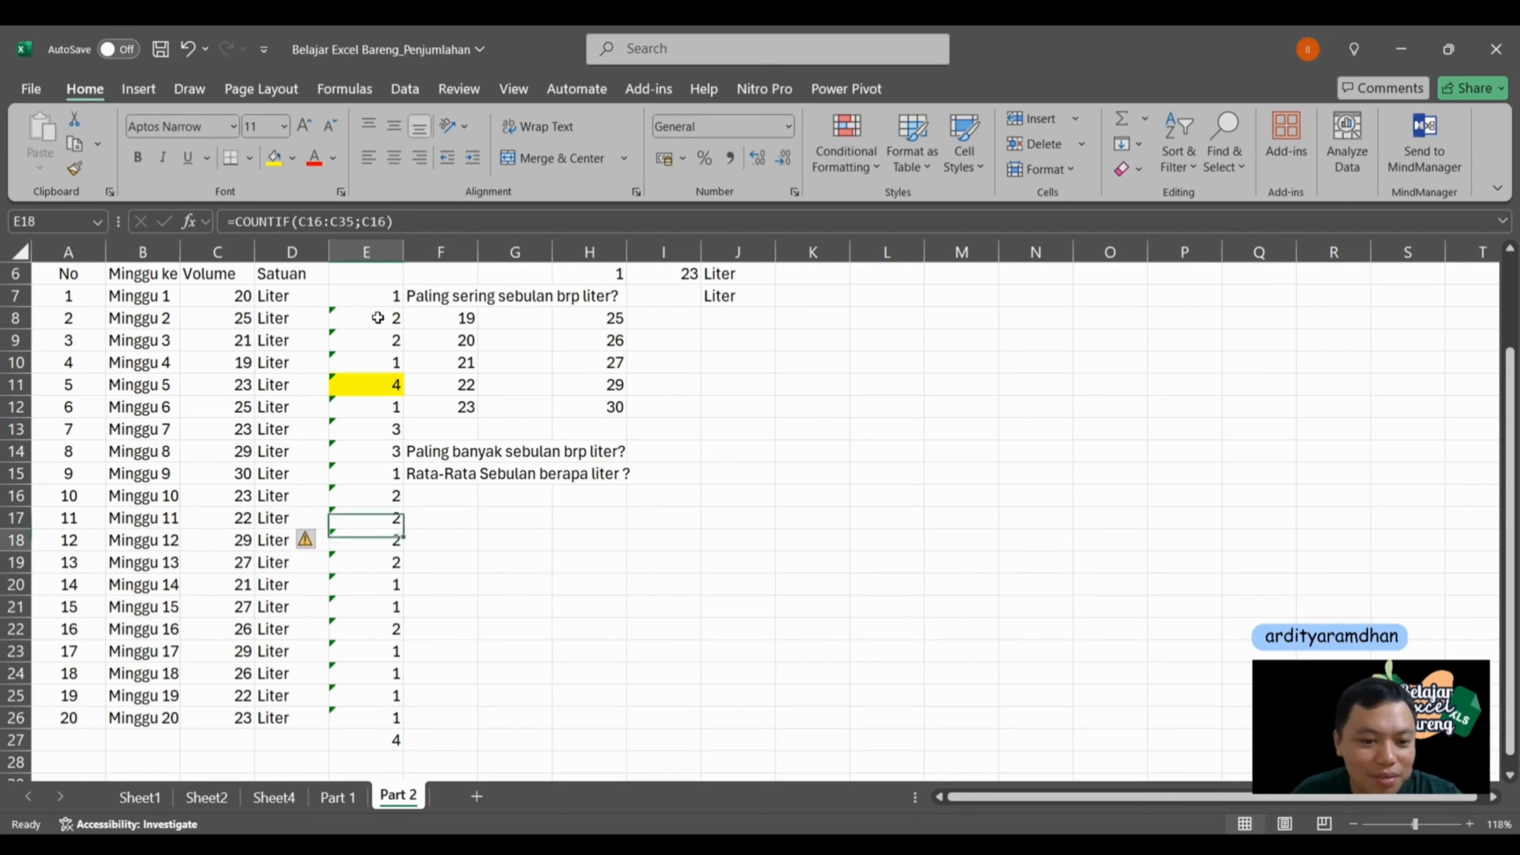
key(Down)
key(Down)
key(Down)
key(Down)
key(Down)
key(Down)
key(Down)
key(Down)
key(Down)
key(F2)
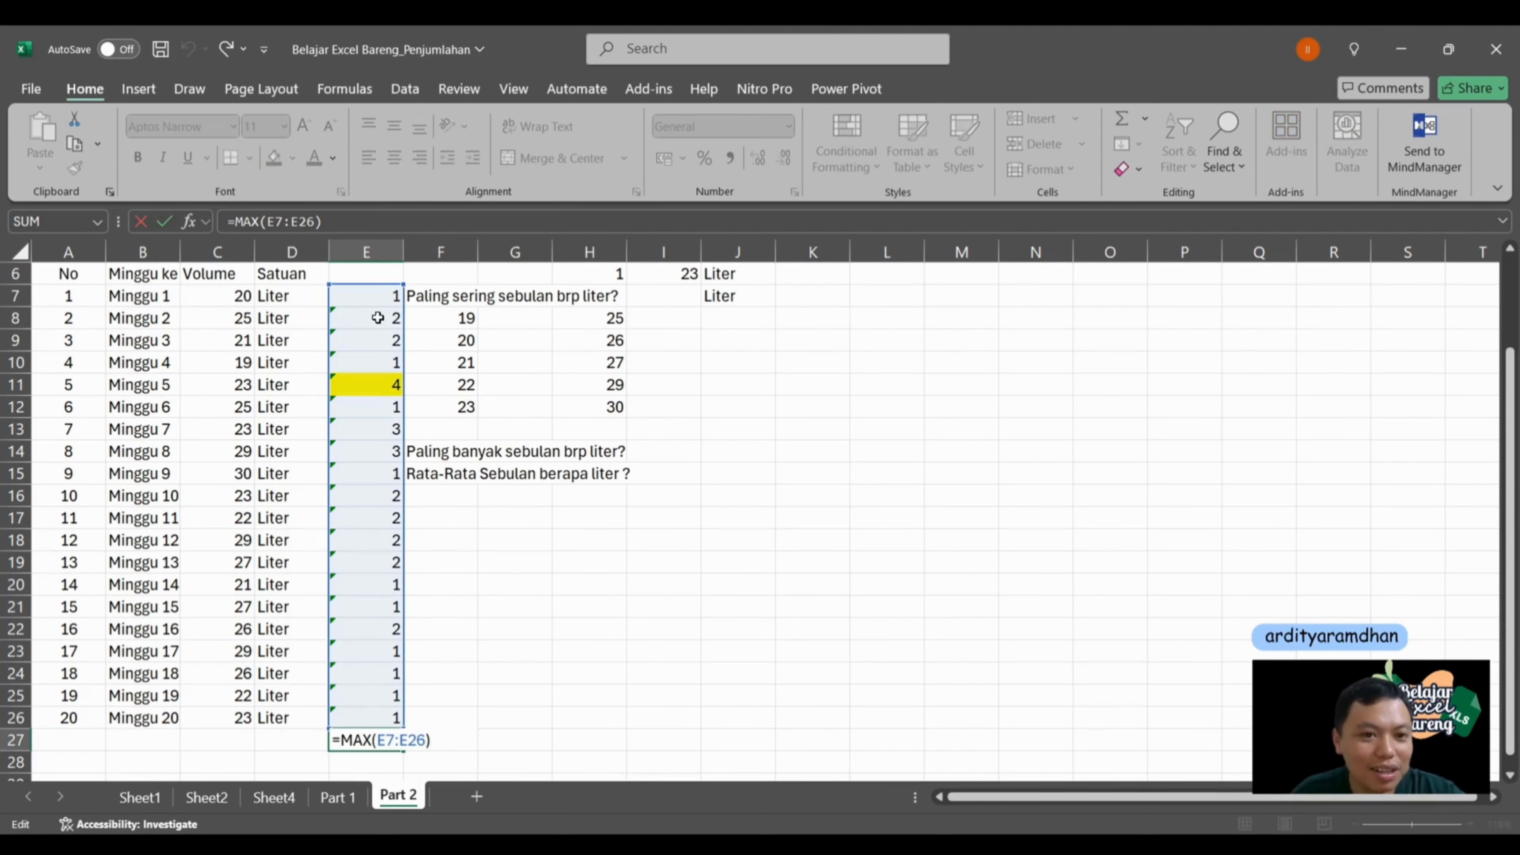
key(Return)
Step: Trace the highlighted count in E11 back to its volume in C11, and look at the distinct volumes listed from F8
key(Up)
key(Up)
key(Up)
key(Up)
key(Up)
key(Up)
key(Up)
key(Up)
key(Up)
key(Up)
key(Up)
key(Up)
key(Up)
key(Up)
key(Up)
key(Up)
key(Up)
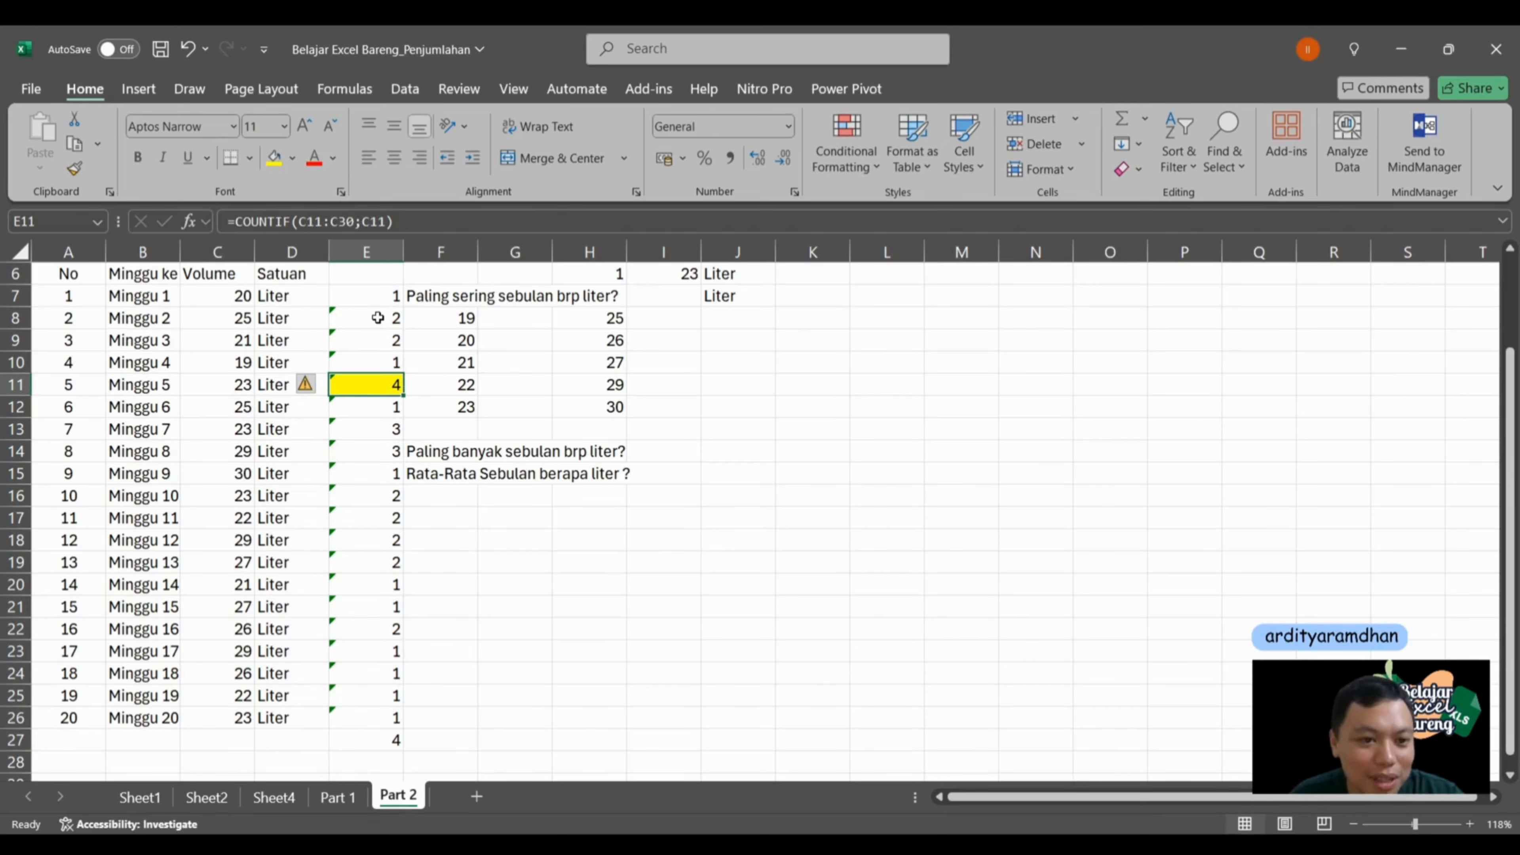
key(Left)
key(Left)
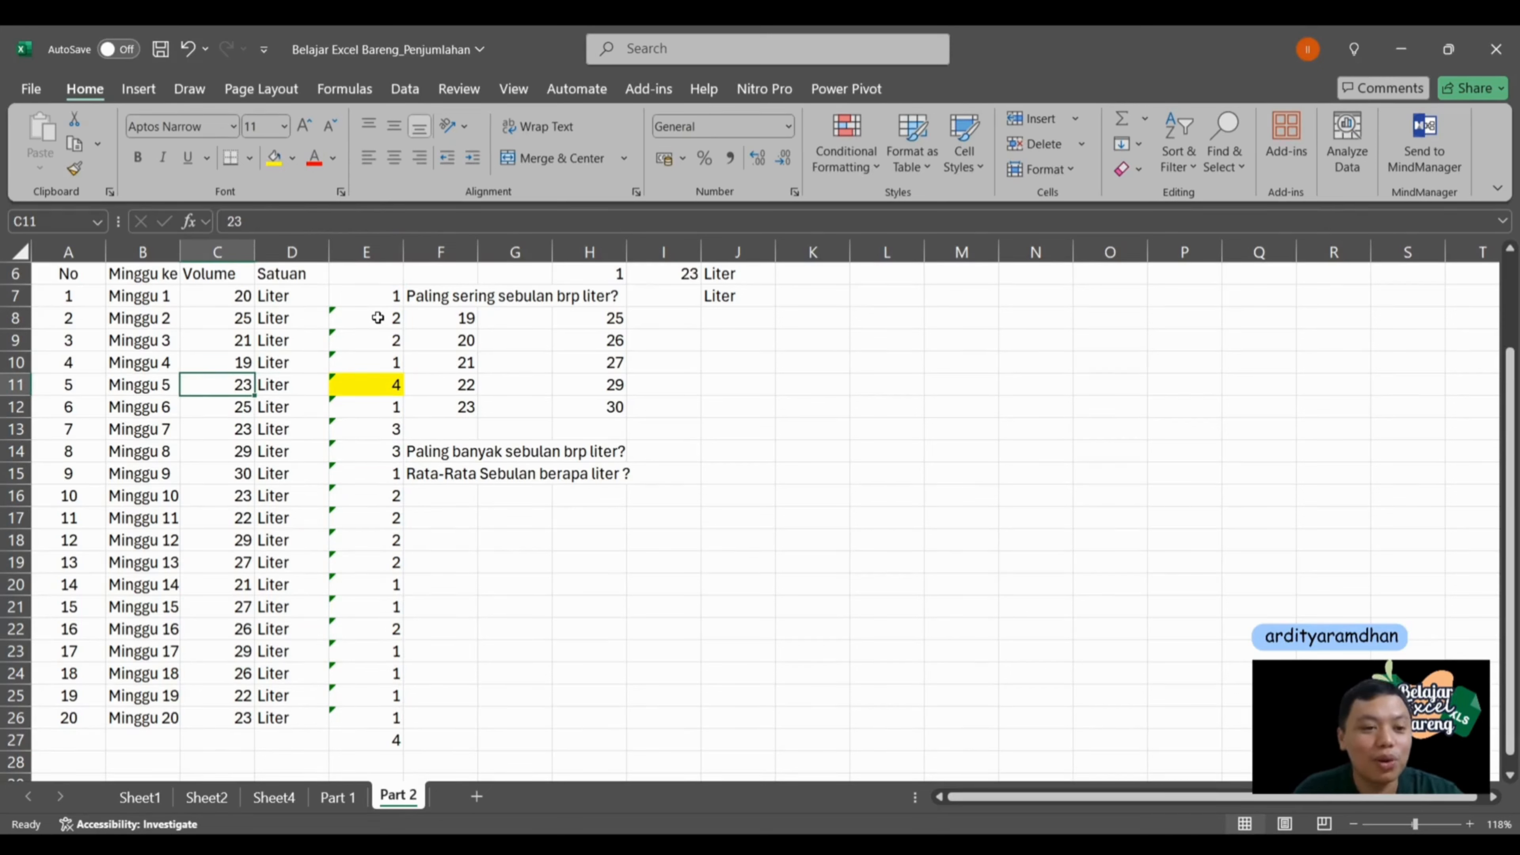
key(Right)
key(Right)
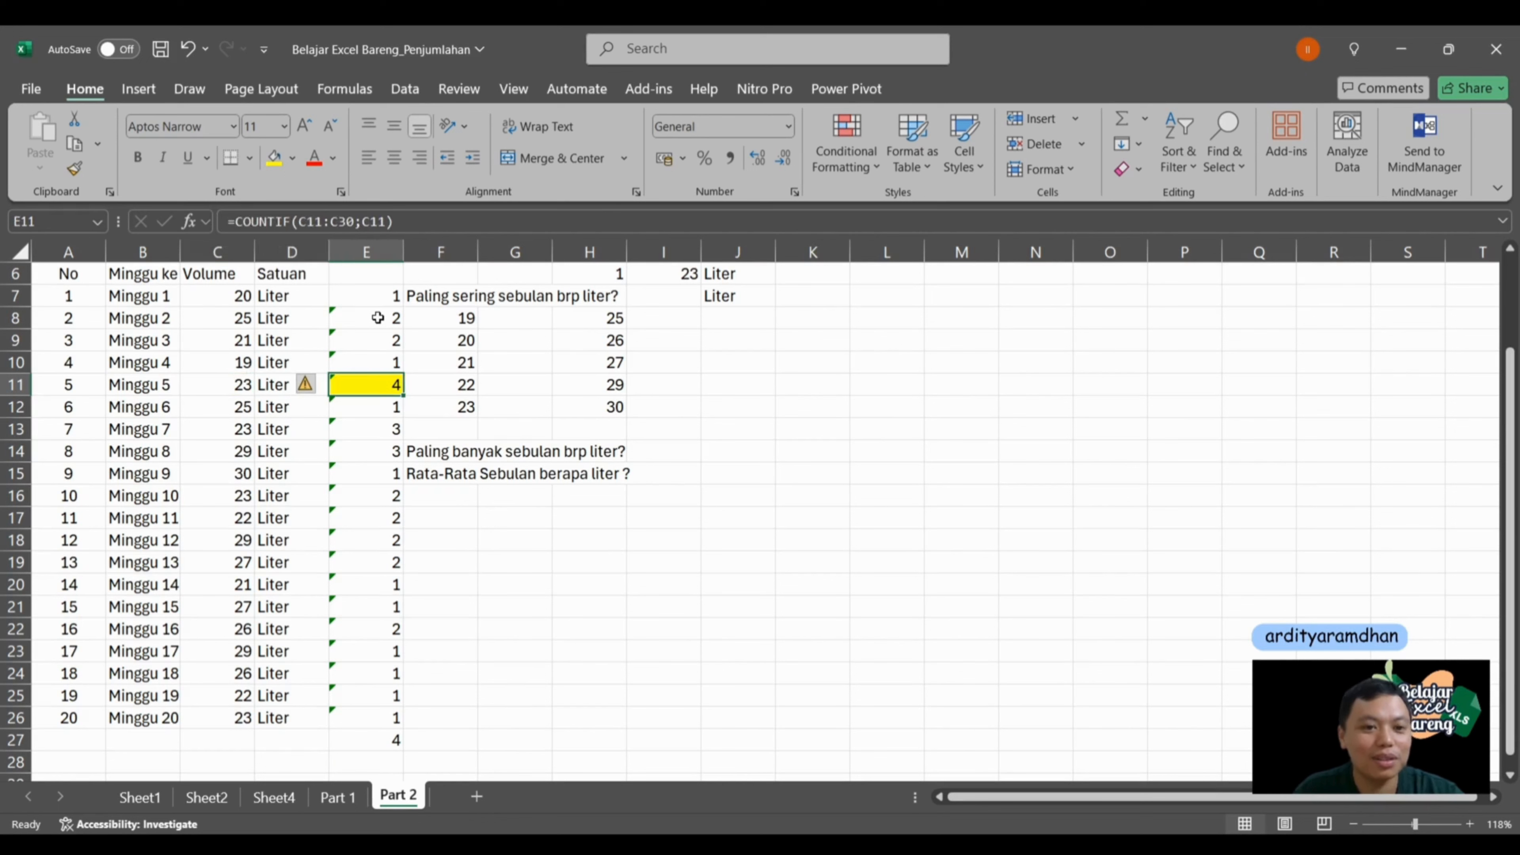
key(Up)
key(Up)
key(Right)
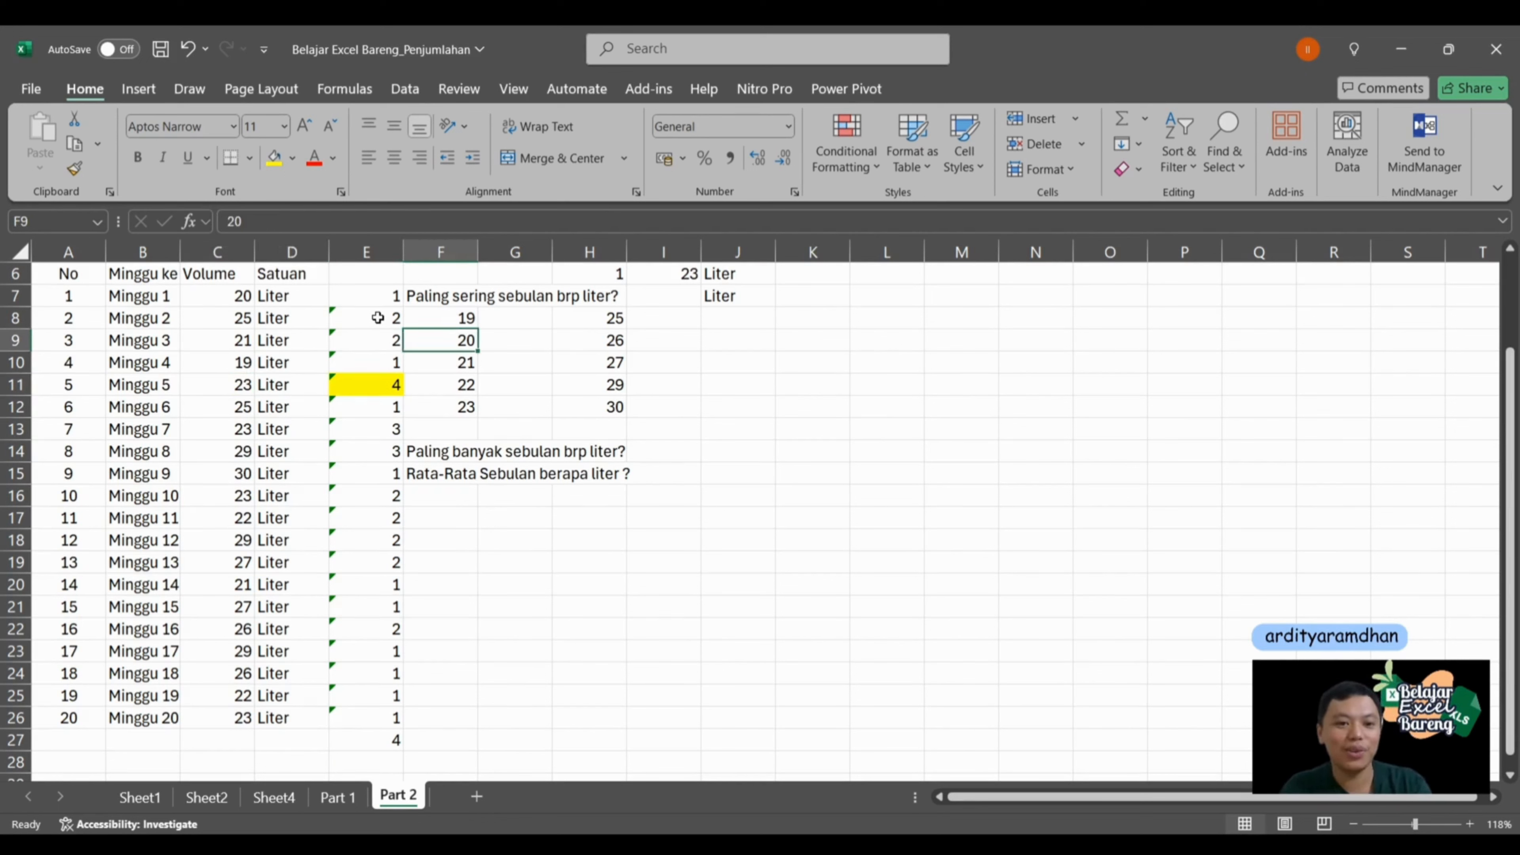
key(Up)
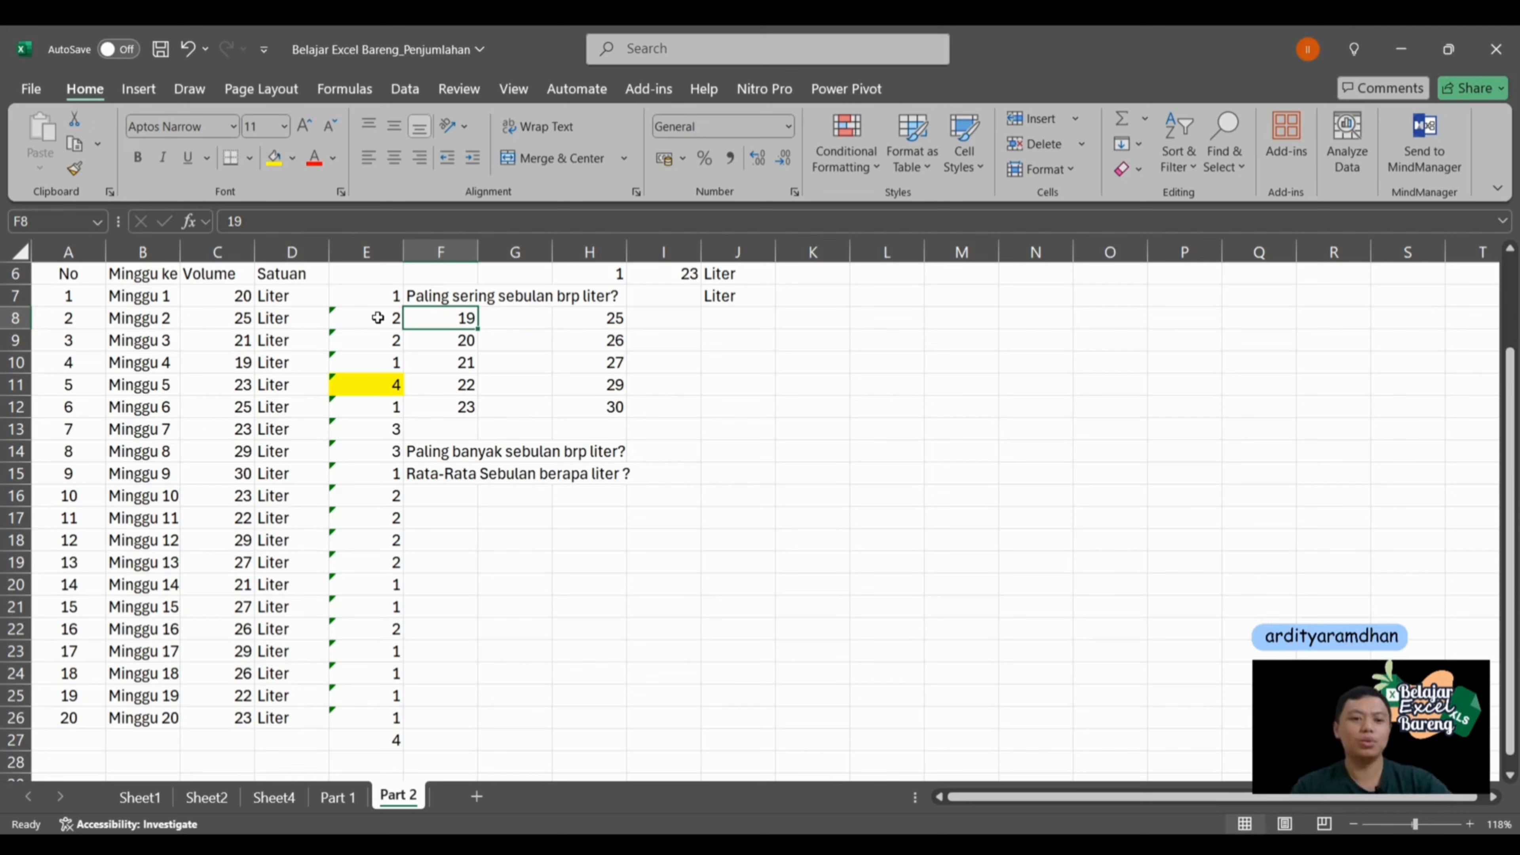
Step: Sort the week and volume data in B7:C26 by volume from smallest to largest
key(Left)
key(Left)
key(Left)
key(Left)
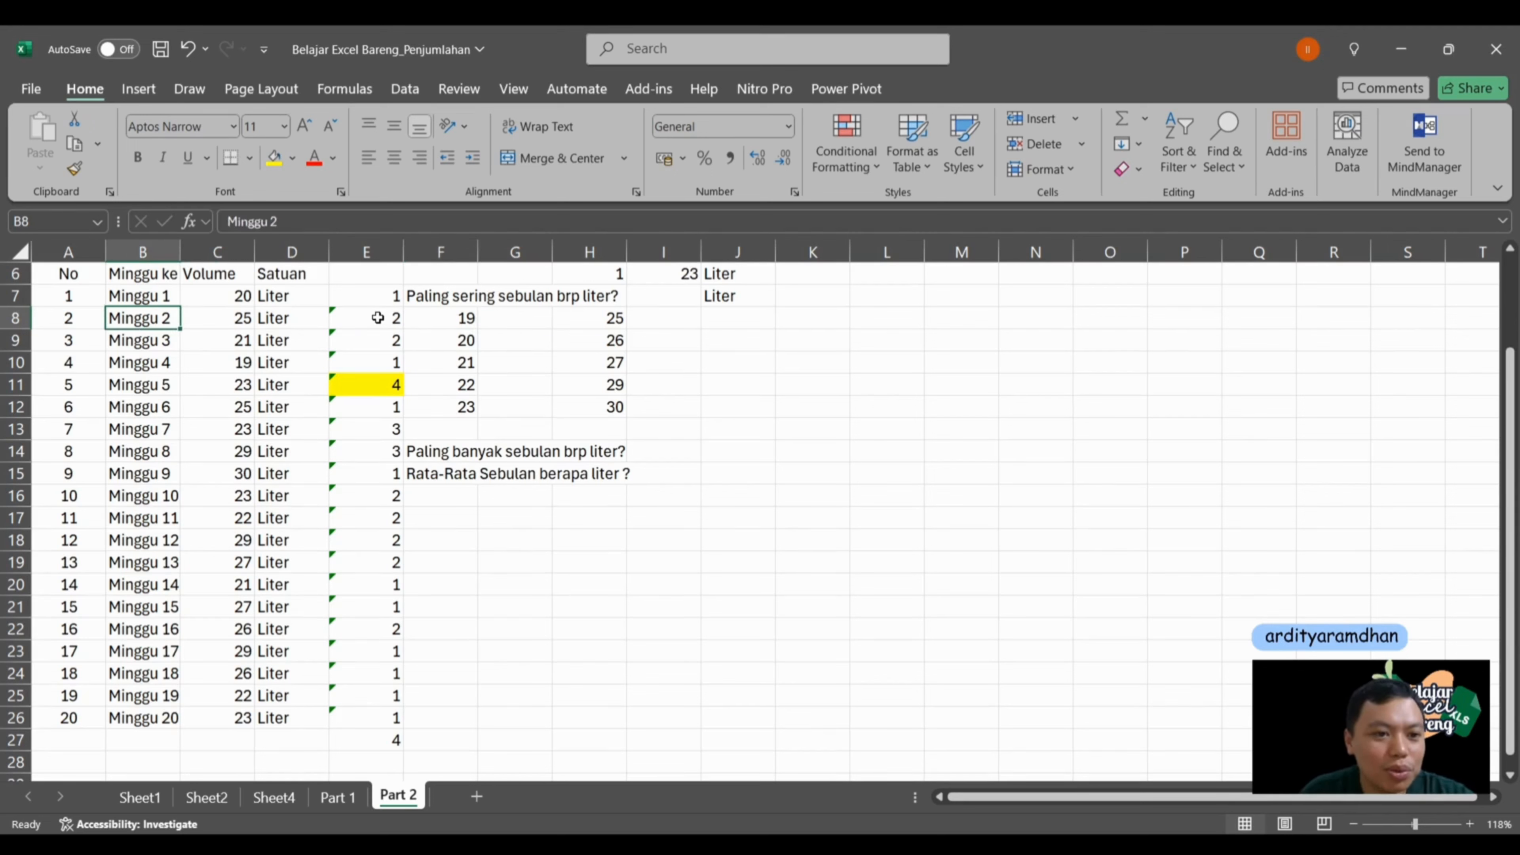
key(Up)
key(Right)
key(Right)
key(Left)
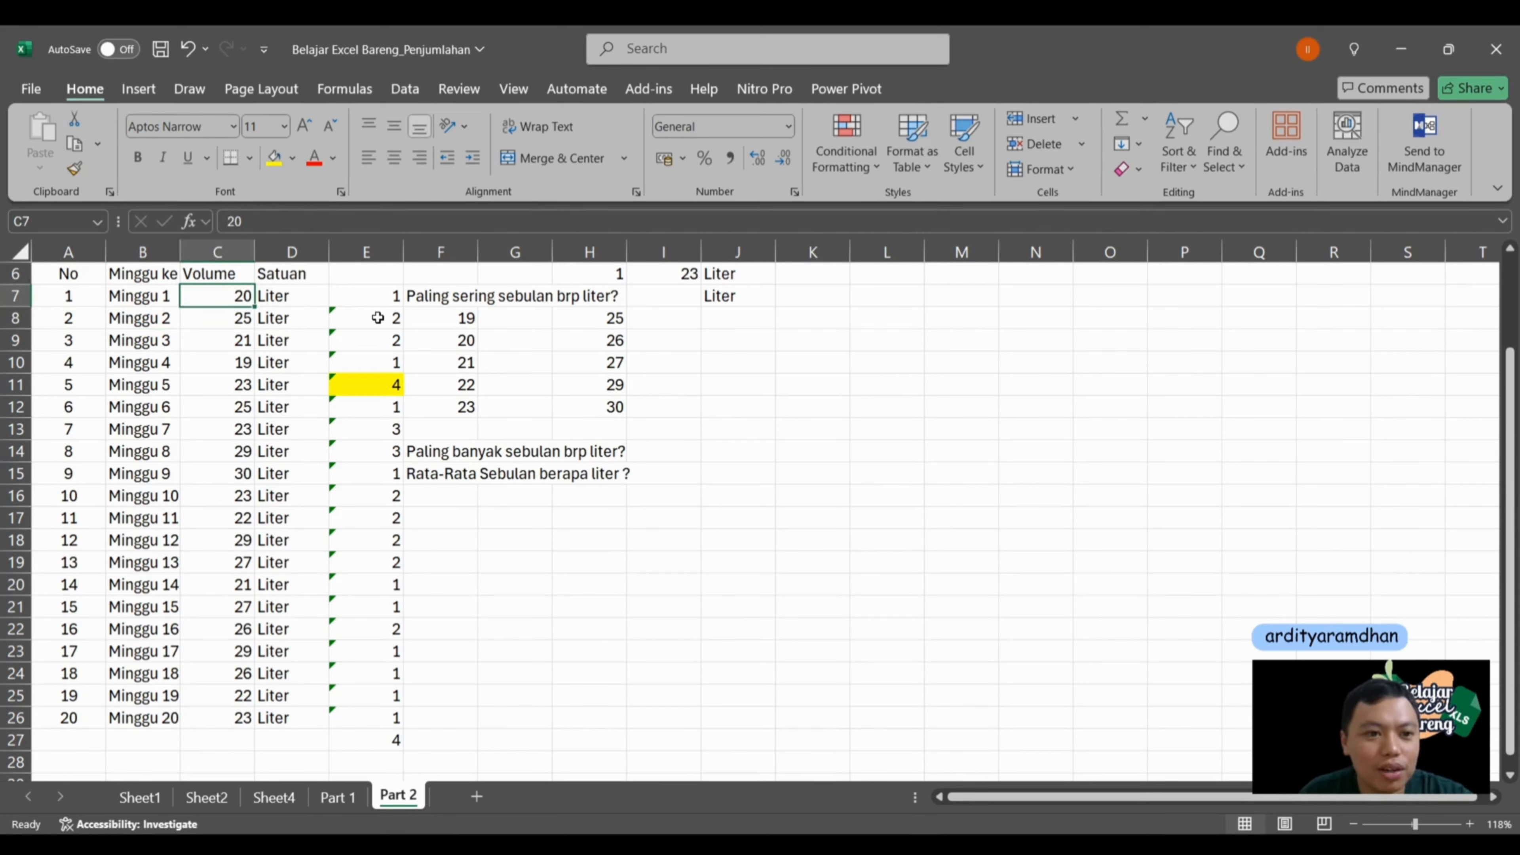
key(Left)
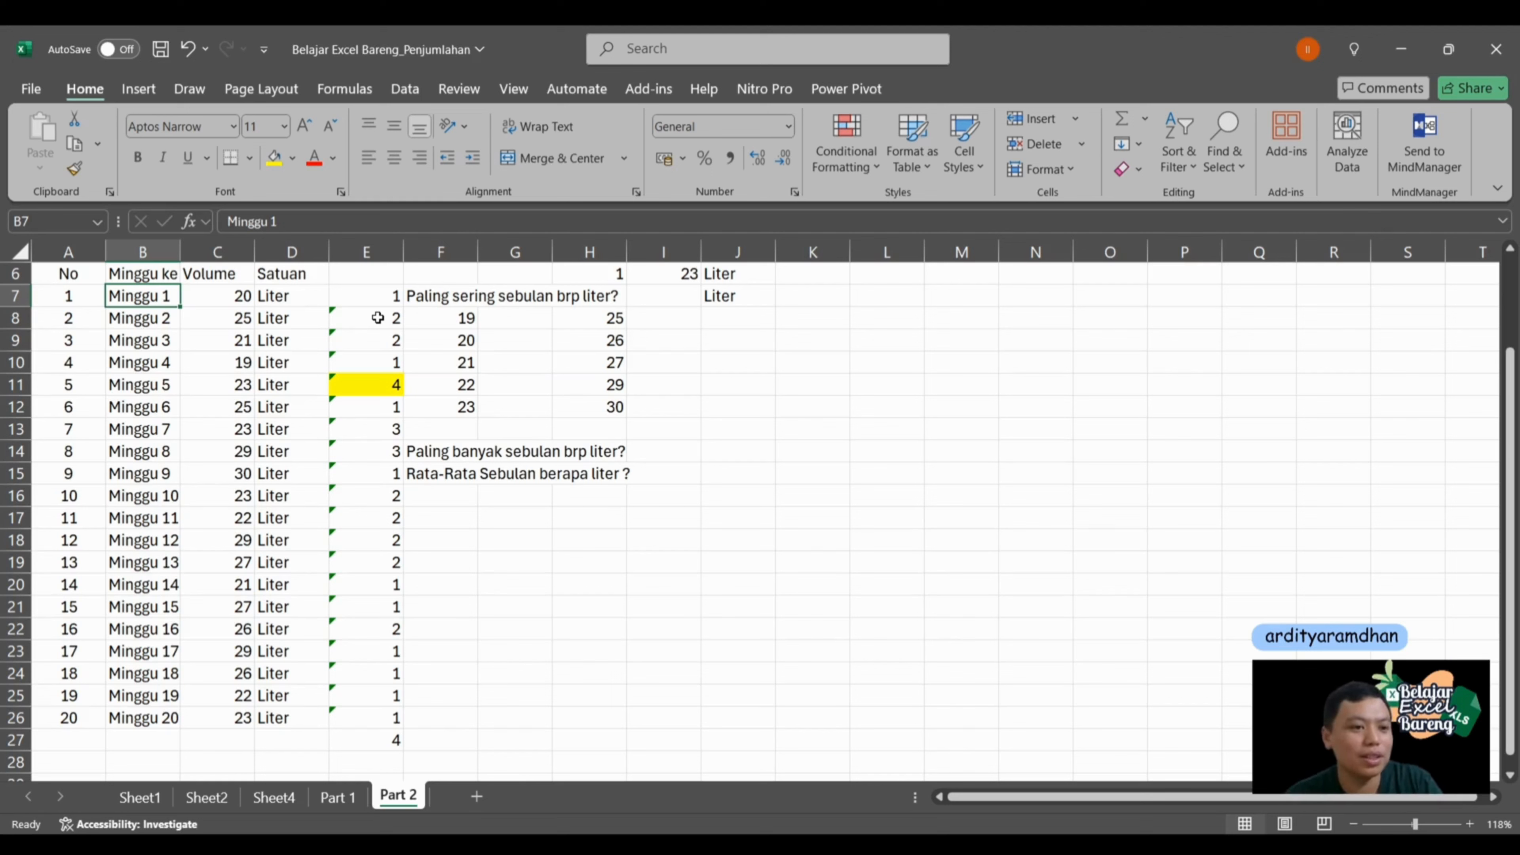
key(Left)
key(Right)
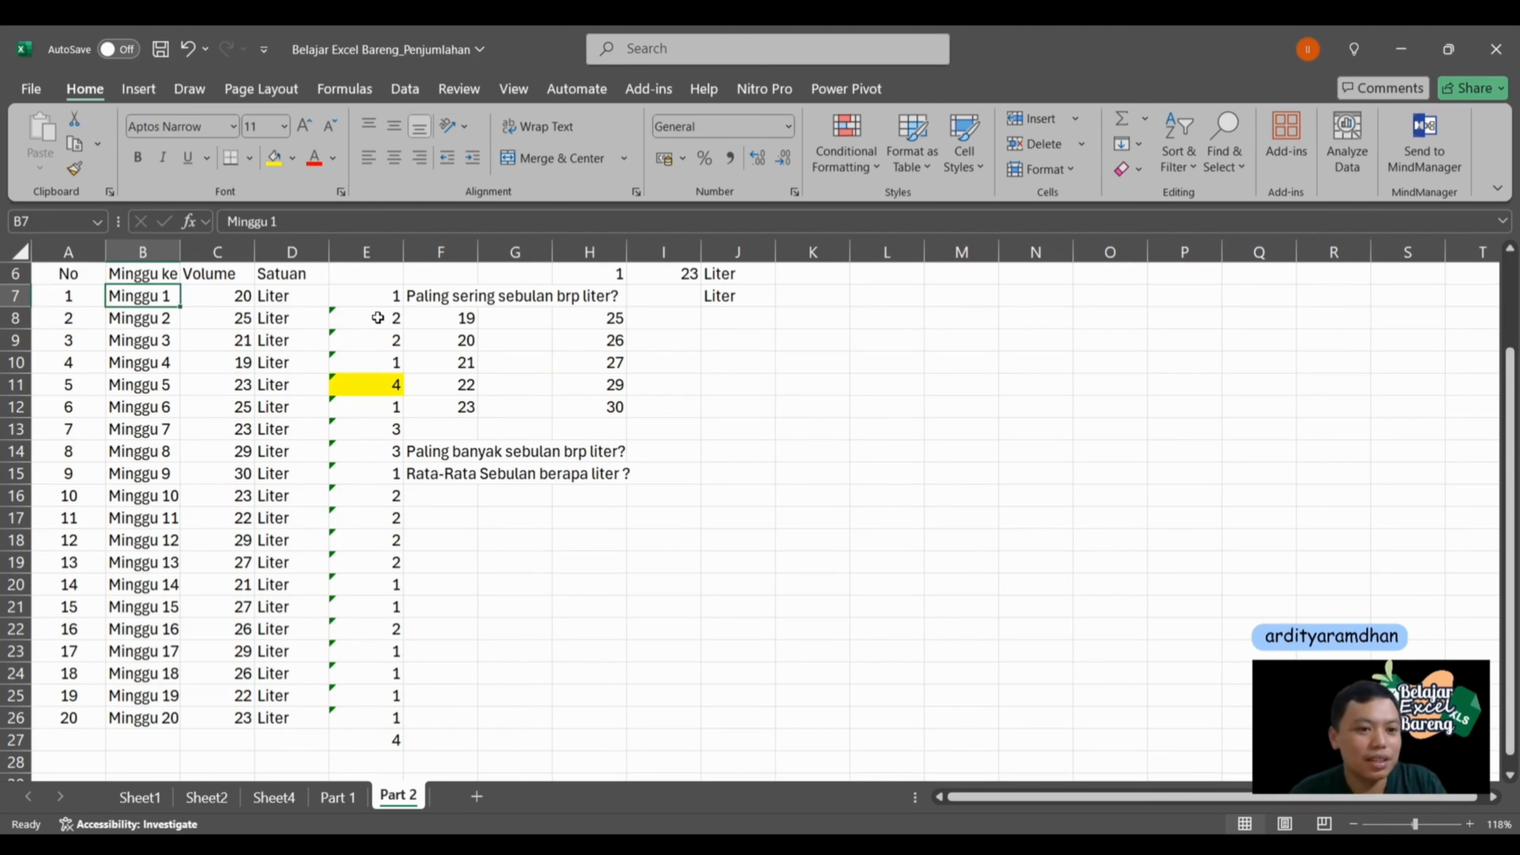
key(Left)
key(Right)
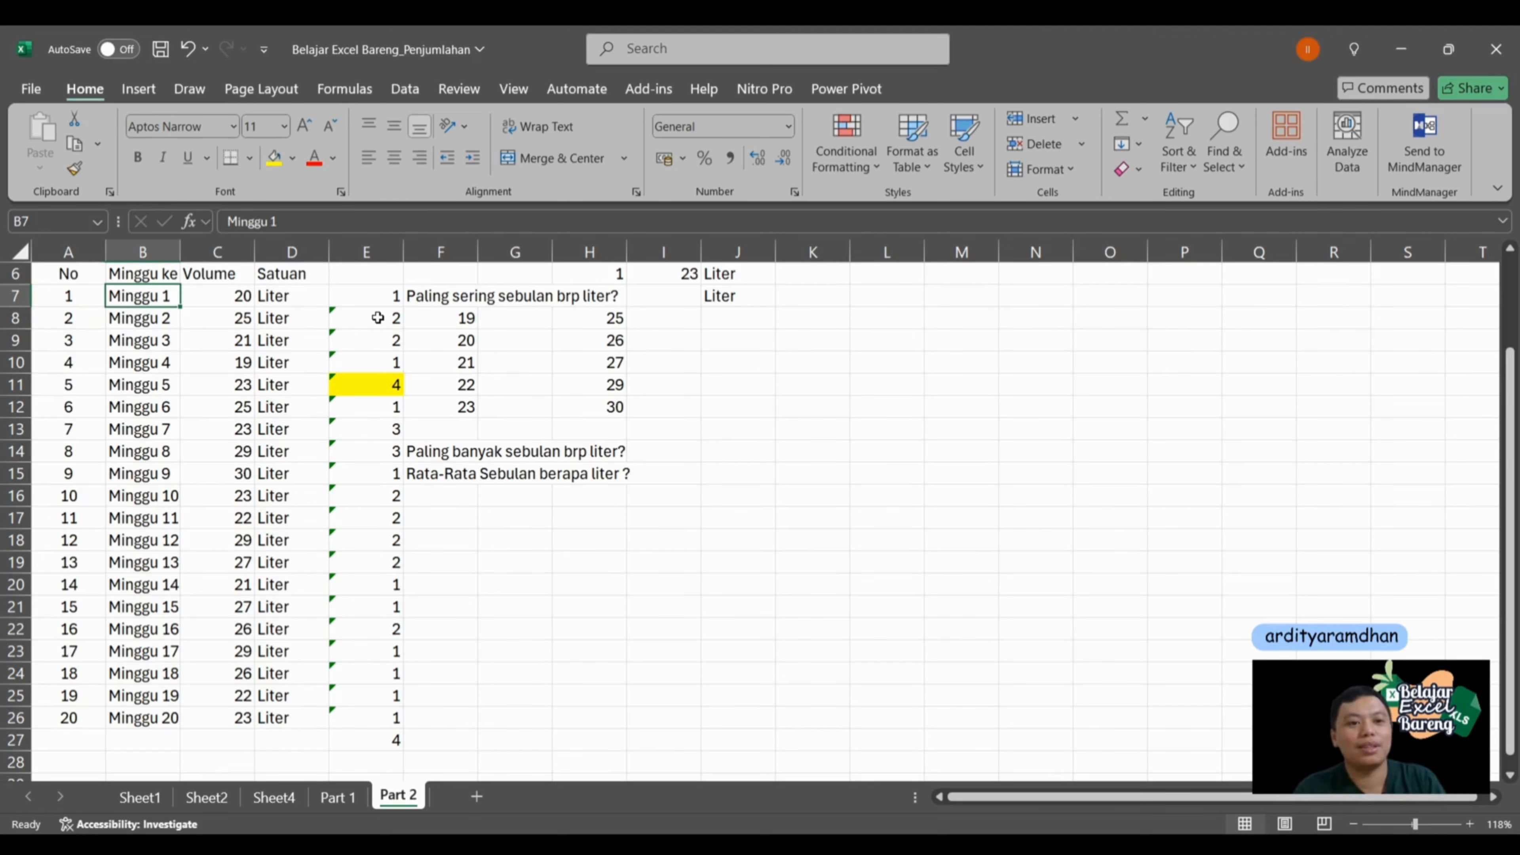
key(shift+Right)
key(shift+Down)
key(shift+Down)
key(shift+Down)
key(shift+Down)
key(shift+Down)
key(shift+Down)
key(shift+Down)
key(shift+Down)
key(shift+Down)
key(shift+Down)
key(shift+Down)
key(shift+Down)
key(shift+Down)
key(shift+Down)
key(shift+Down)
key(shift+Down)
key(shift+Down)
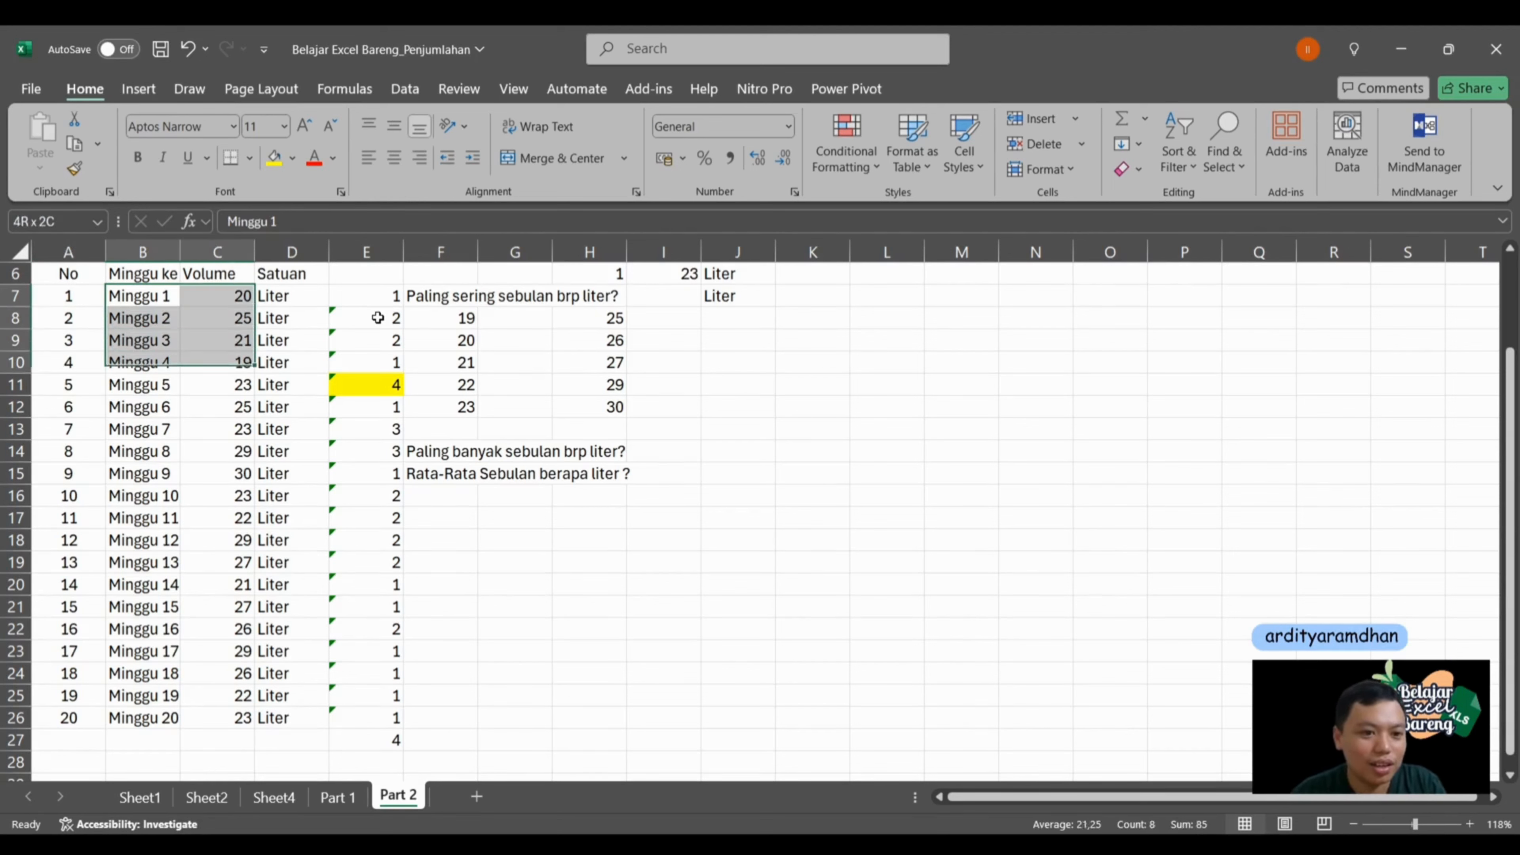
key(shift+Down)
key(shift+Down)
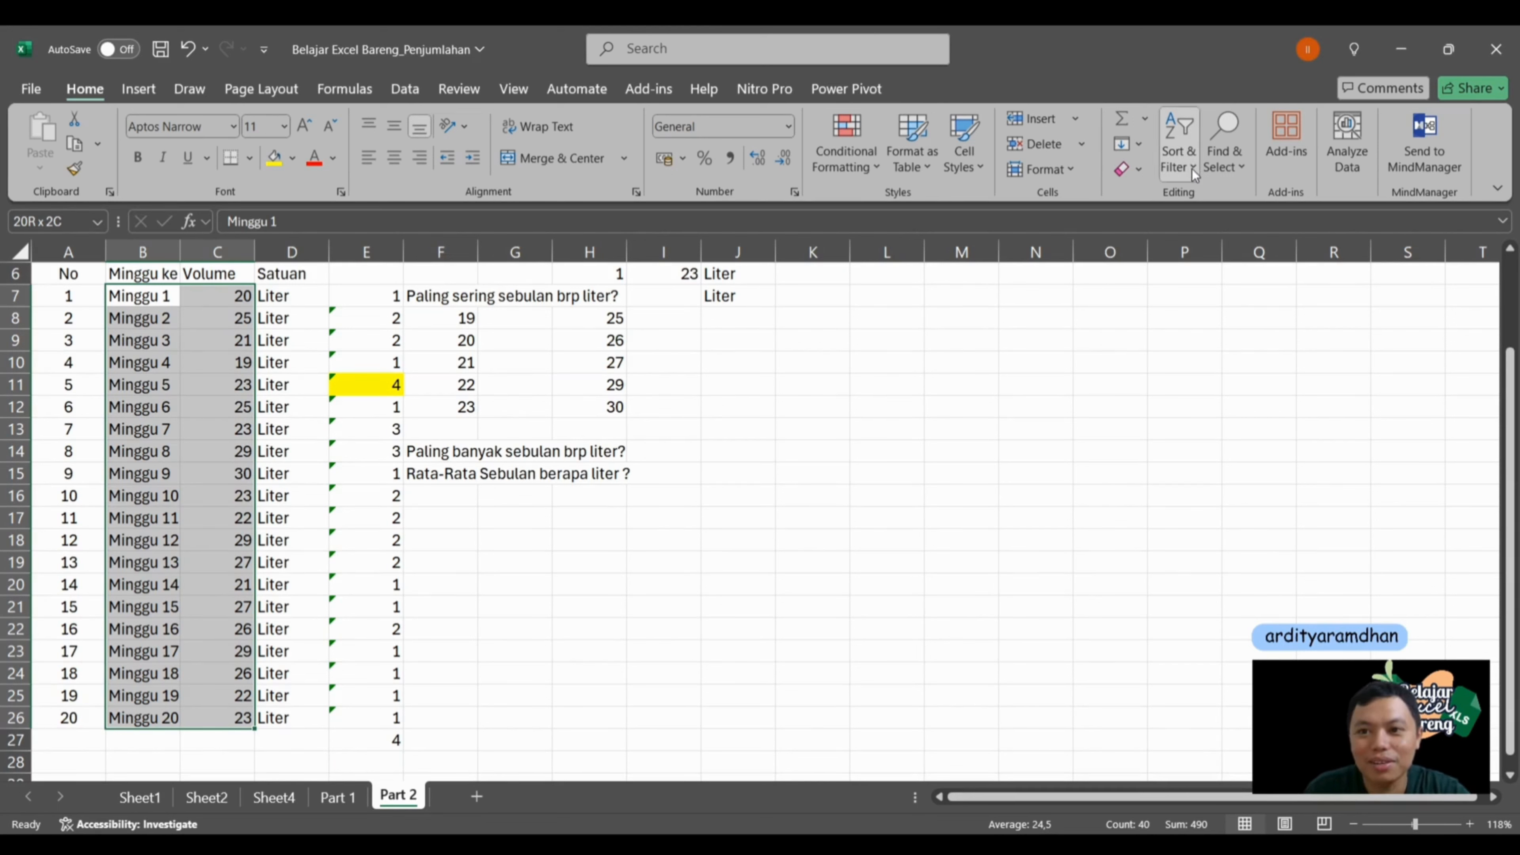
click(1208, 252)
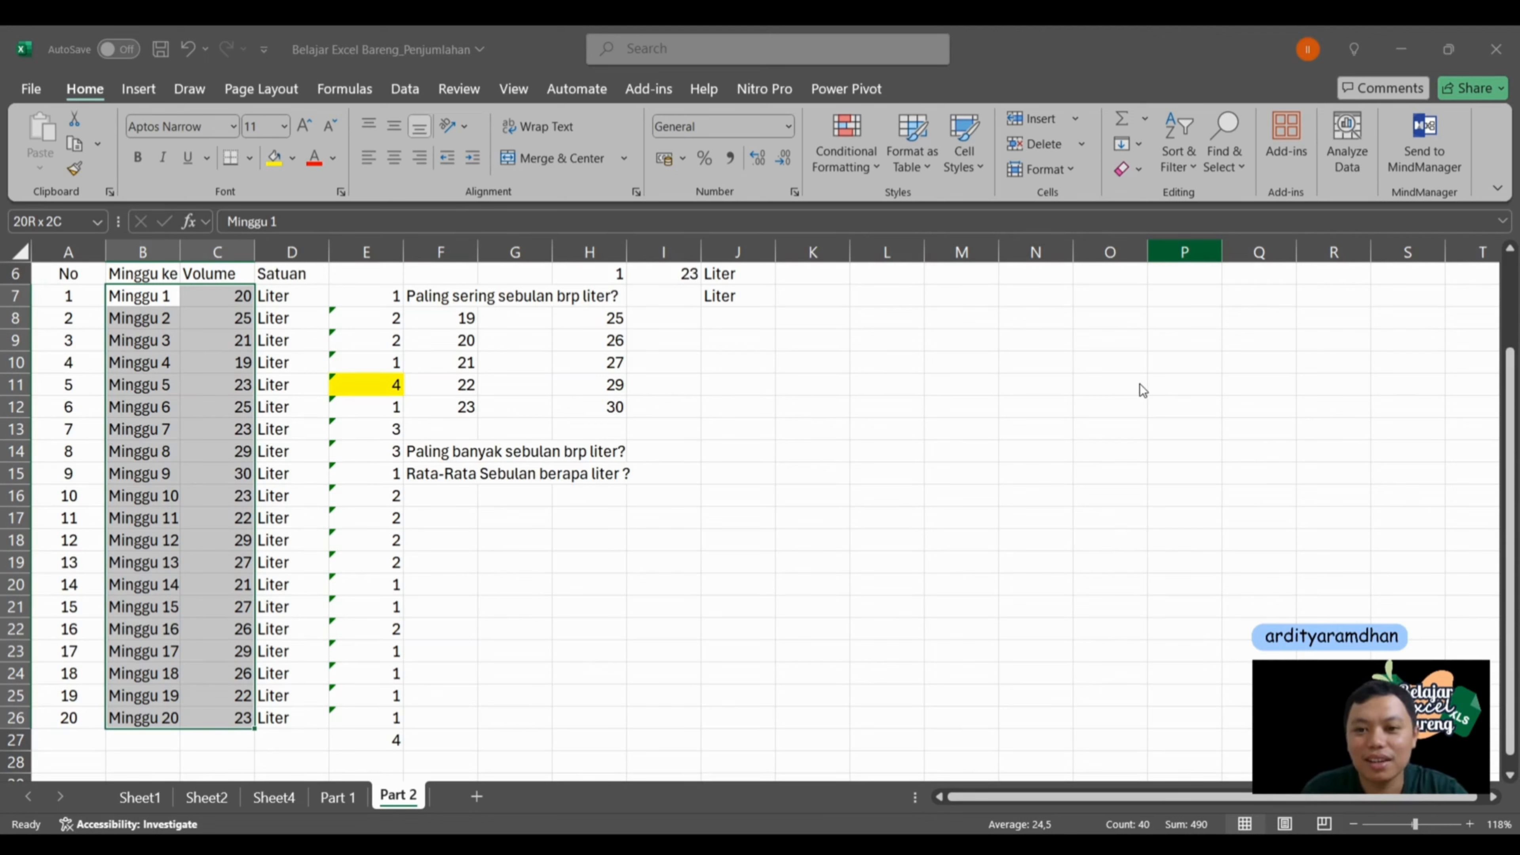
click(1107, 520)
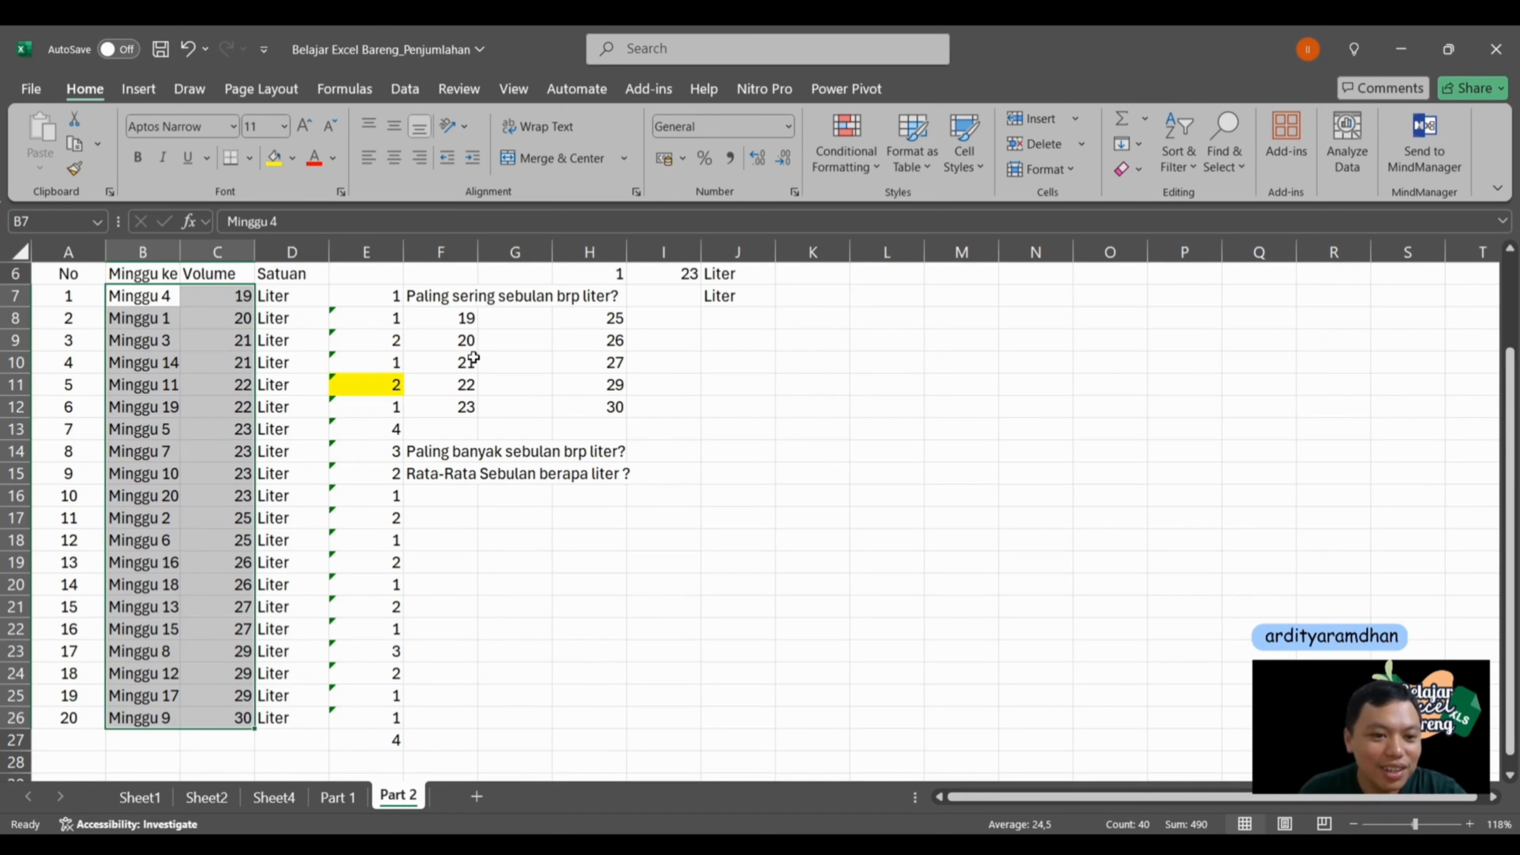
Step: Check the sorted volumes 19 to 23 in column C against the distinct values listed in F8:F12
click(240, 299)
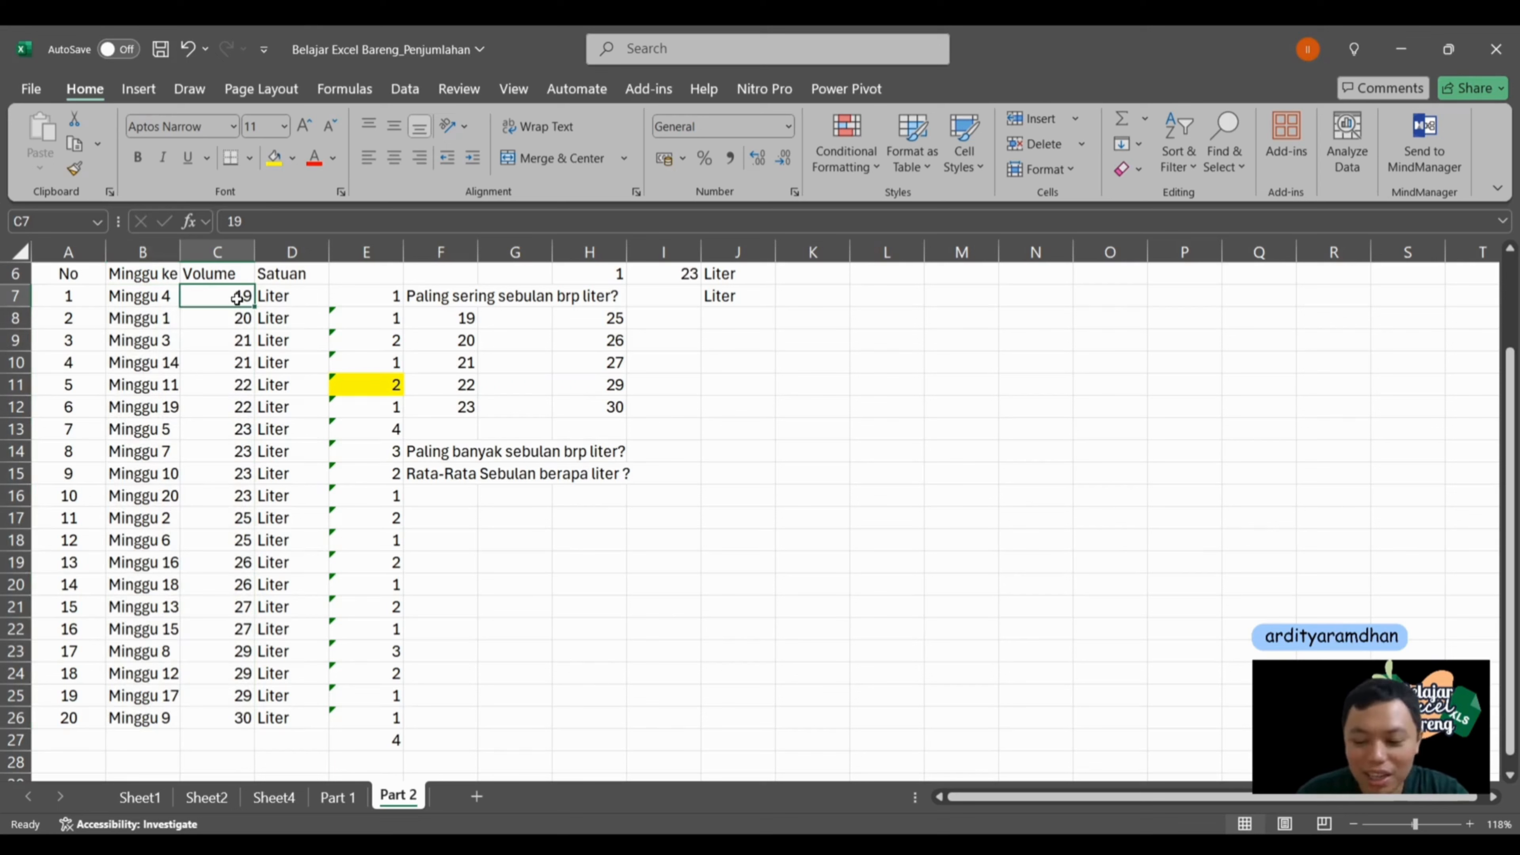
key(Right)
key(Right)
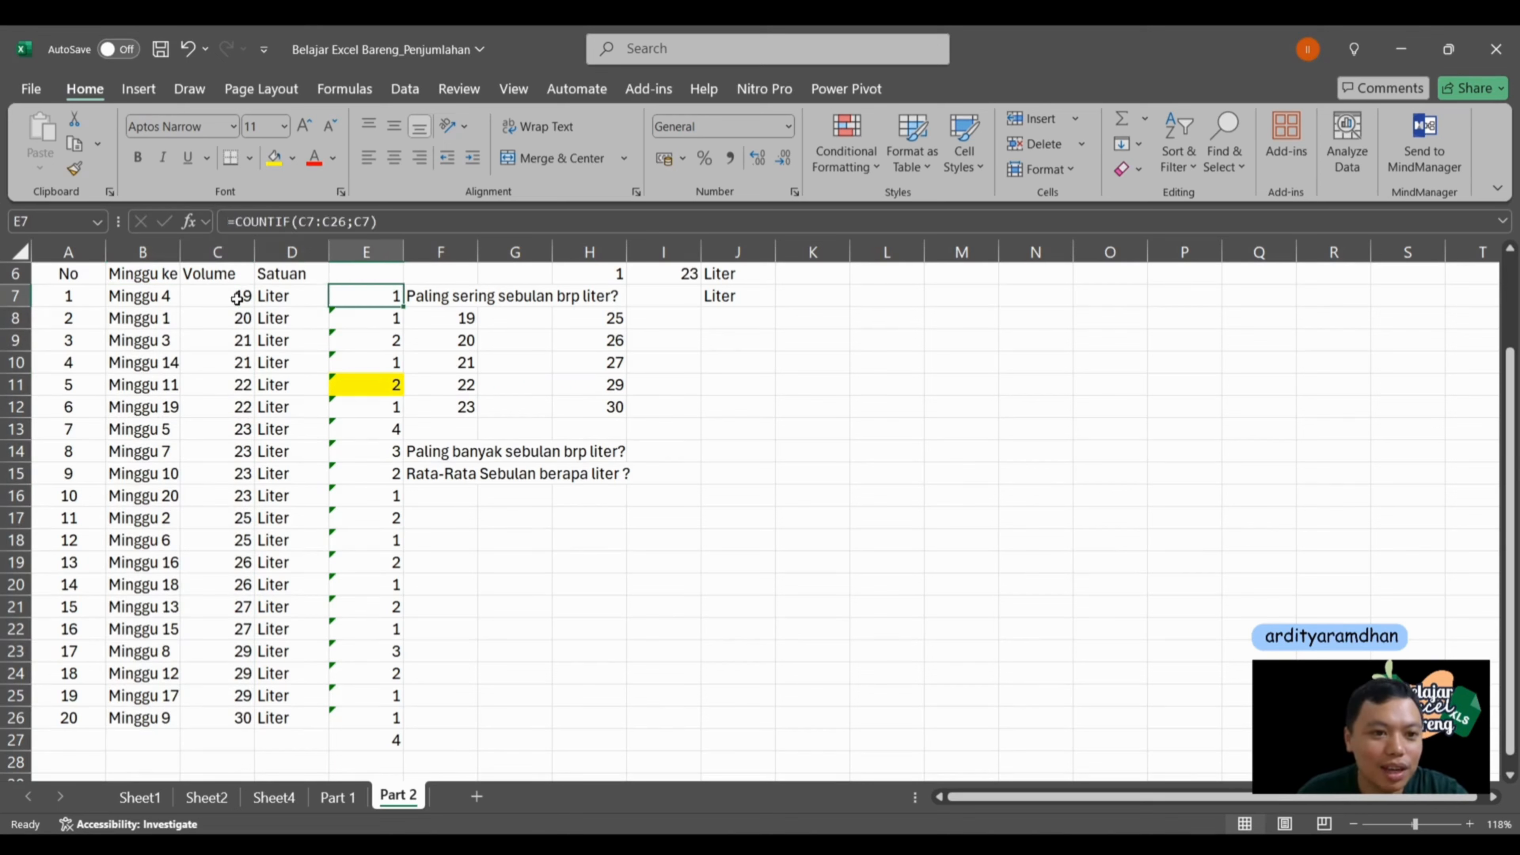
key(Left)
key(Left)
key(Right)
key(Right)
key(Right)
key(Down)
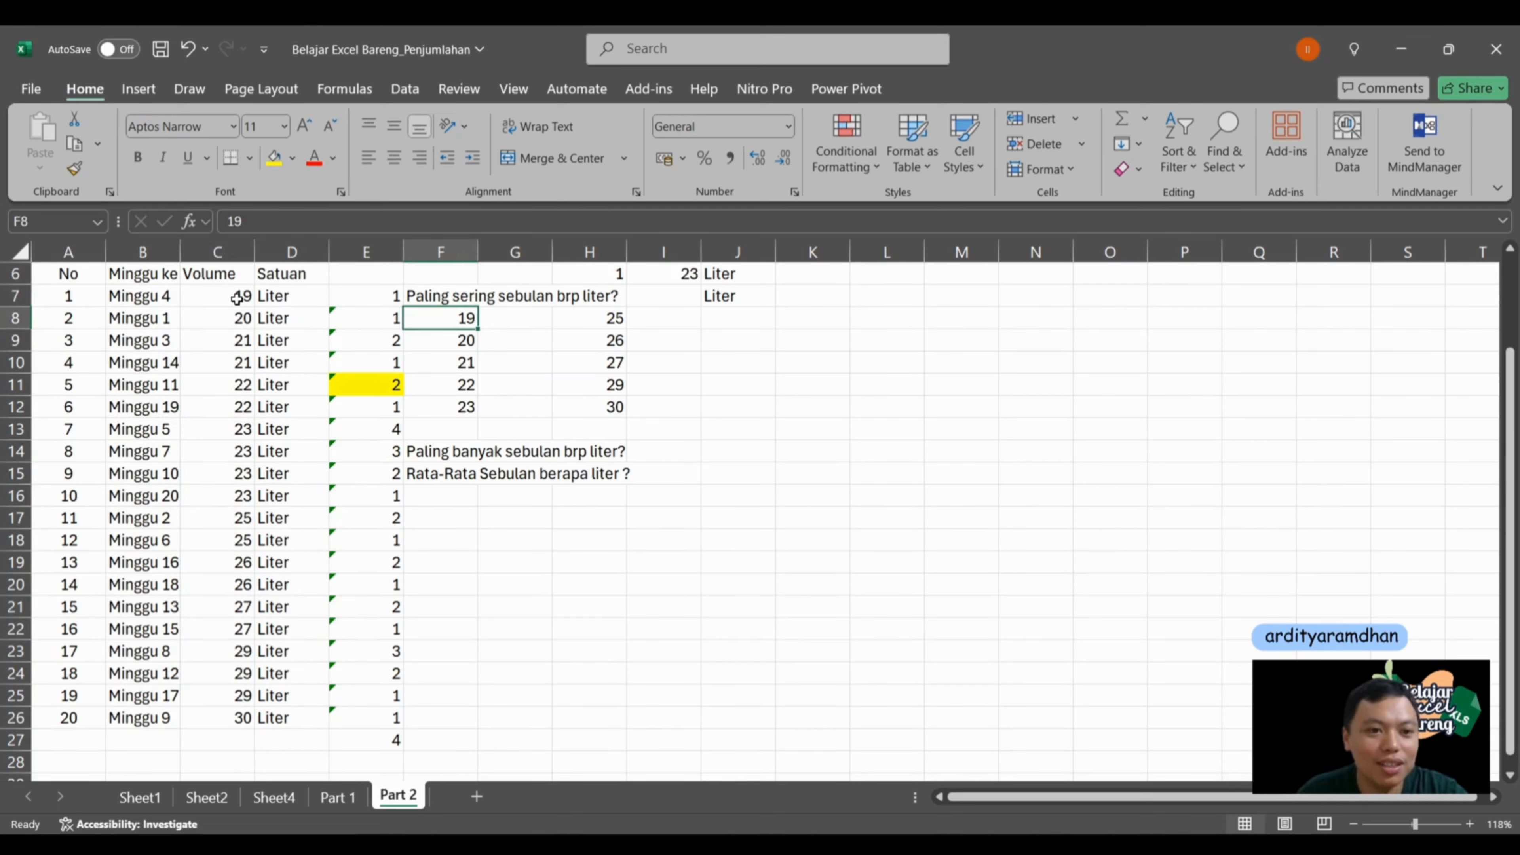
click(235, 318)
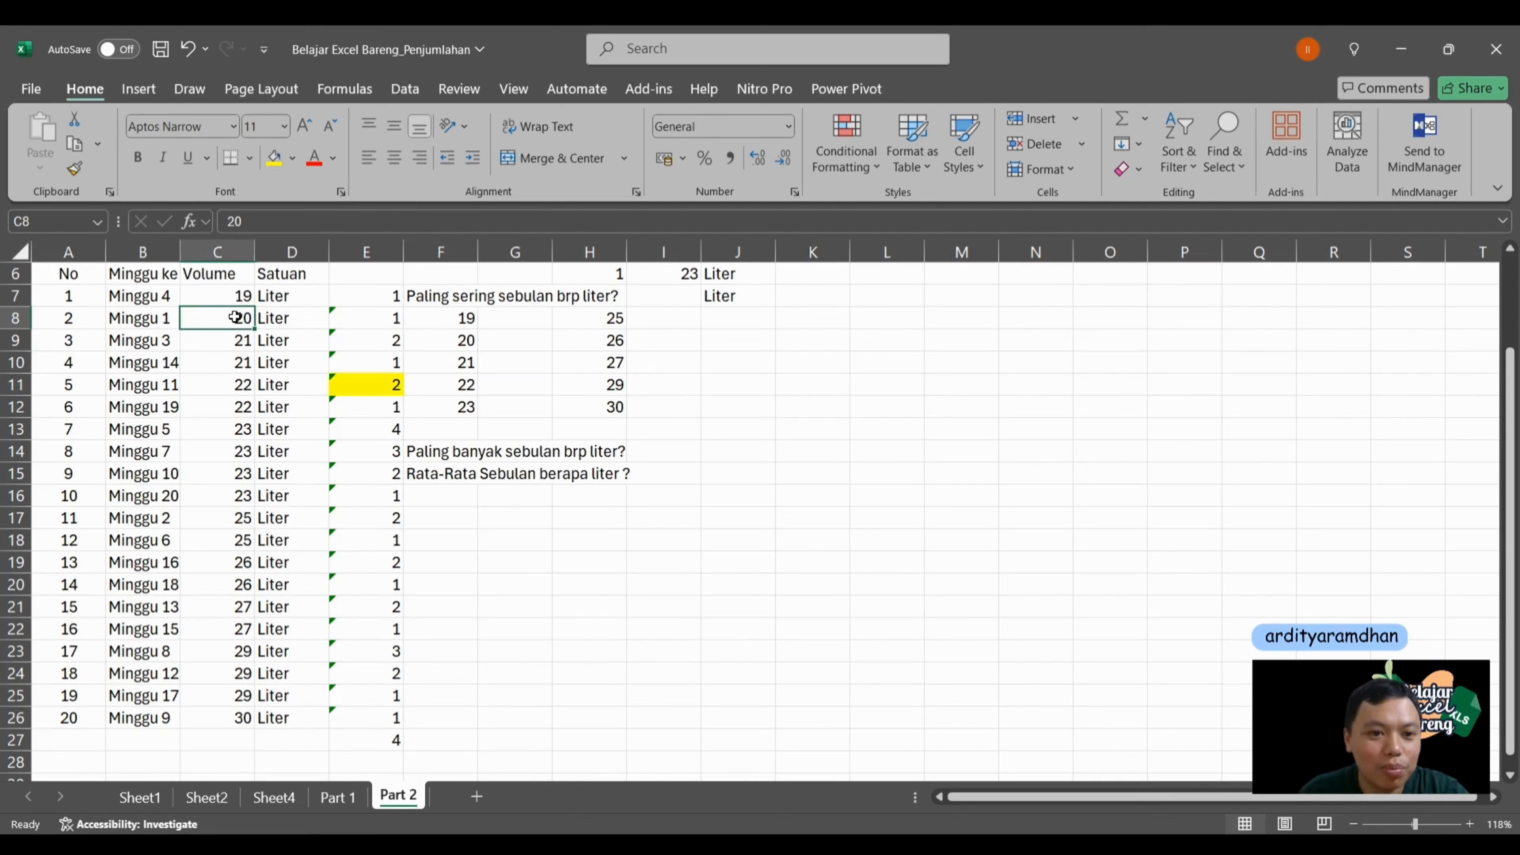
click(449, 347)
key(Down)
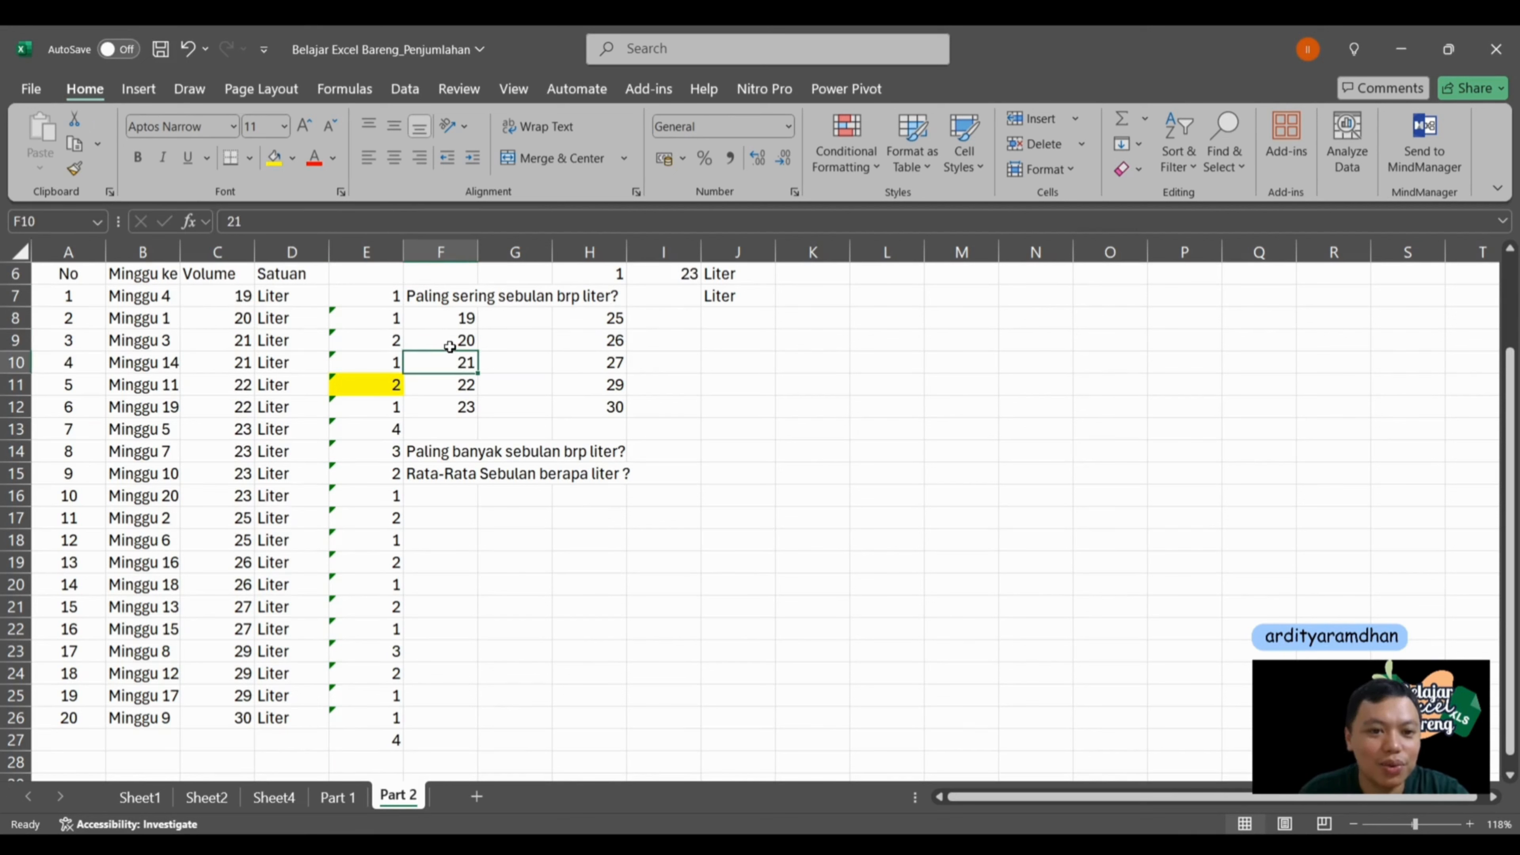
click(245, 342)
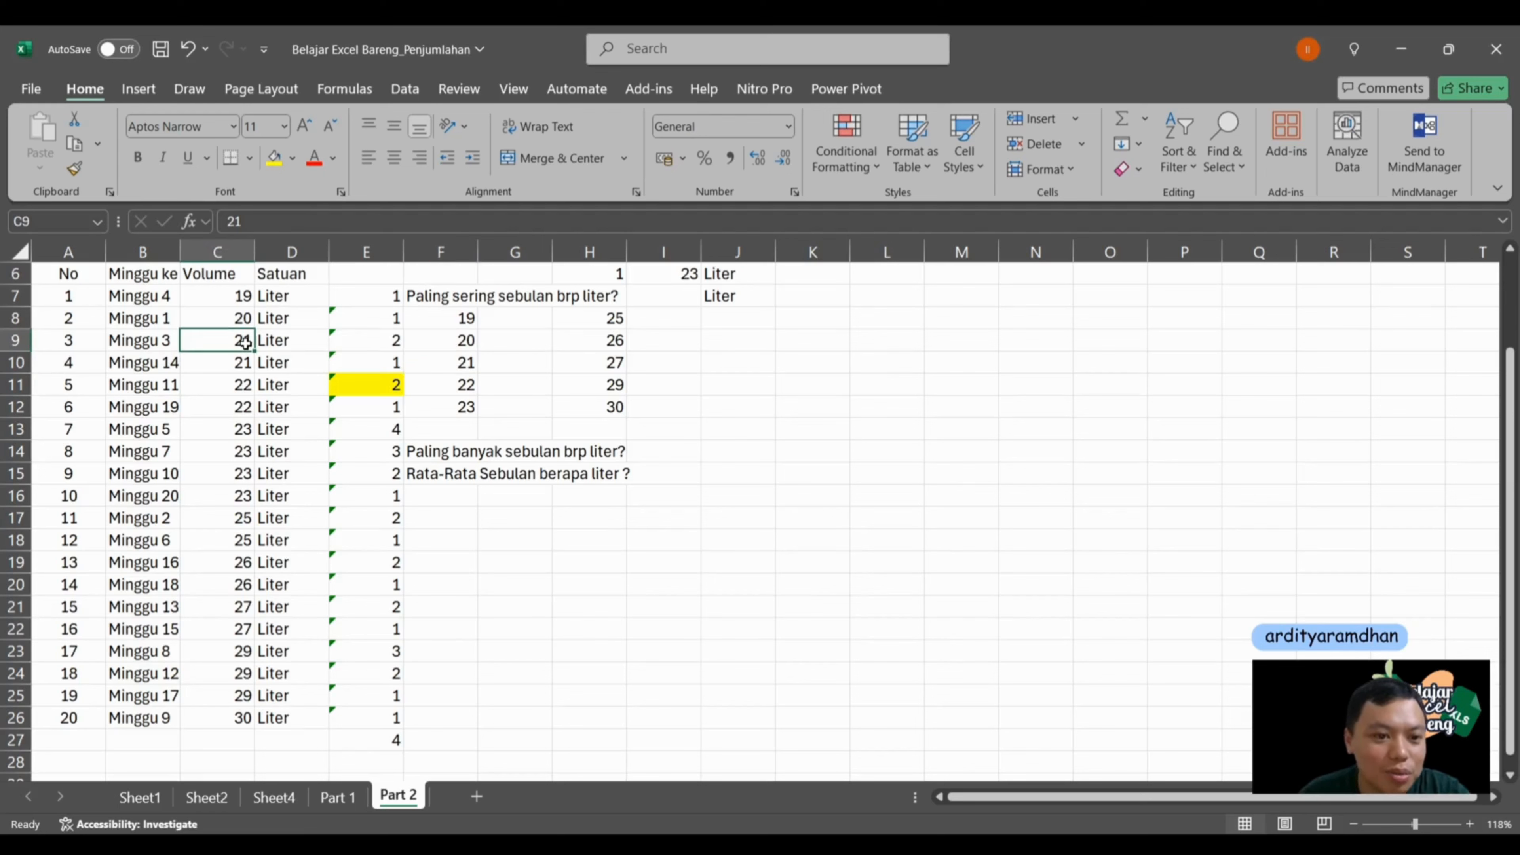
key(Down)
key(Down)
click(457, 384)
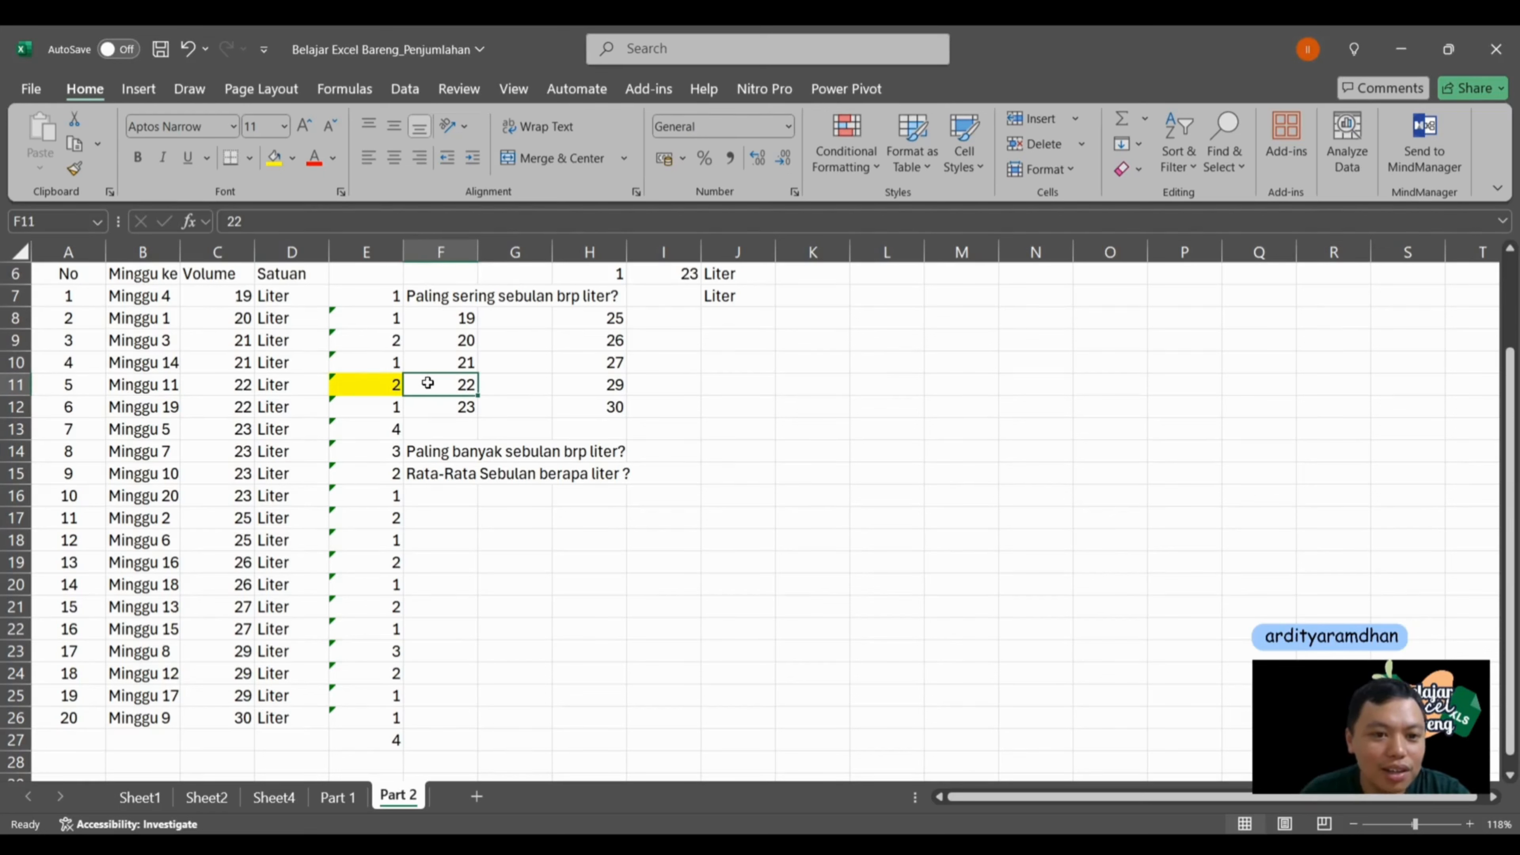
click(247, 429)
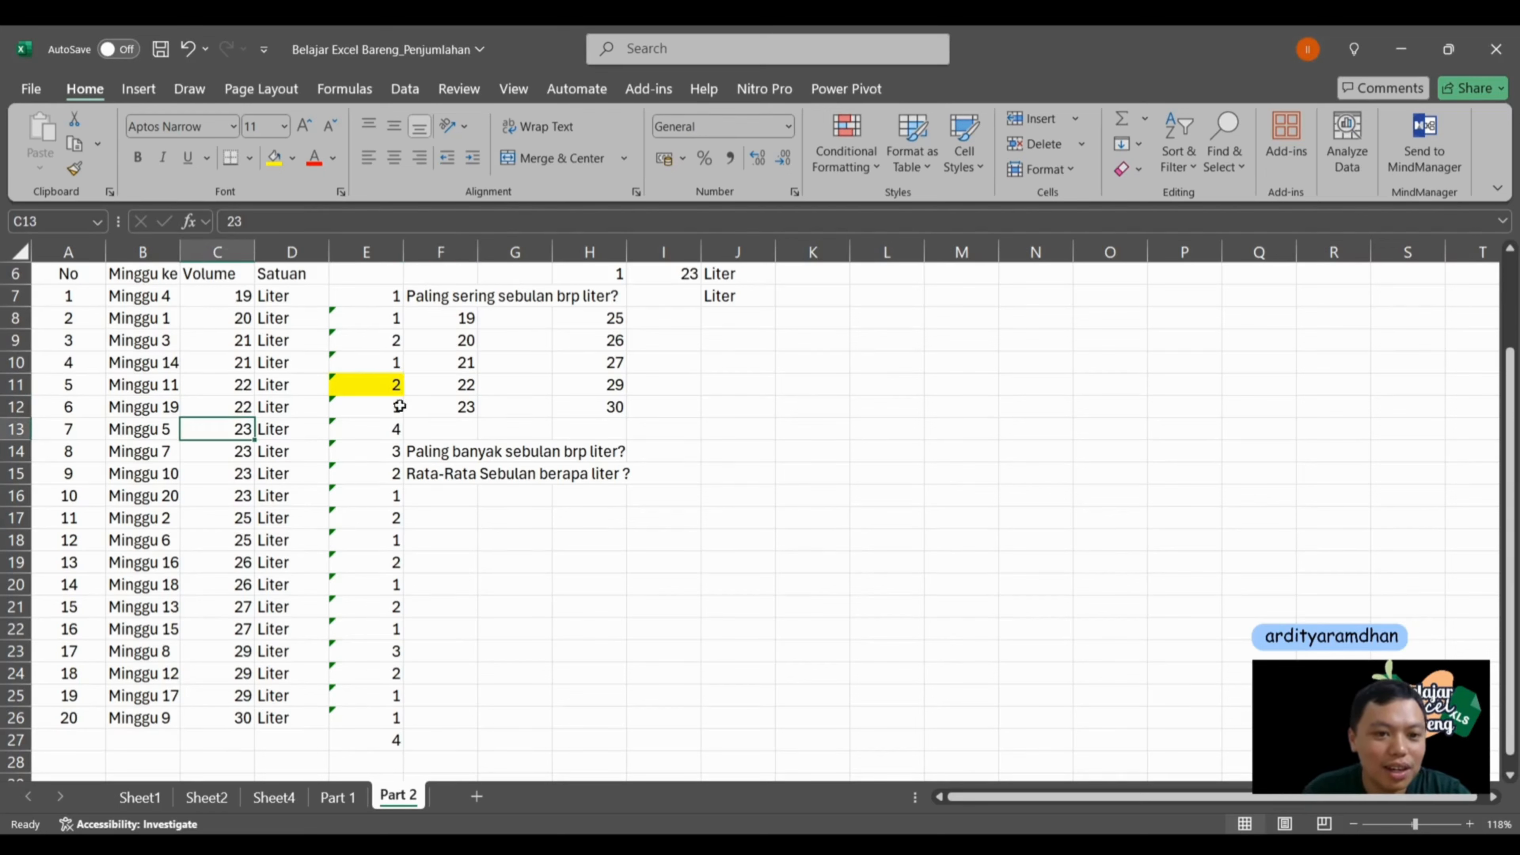
click(446, 411)
Step: Check the sorted volumes 25 to 30 in column C against the distinct values listed in H8:H12
click(235, 473)
key(Down)
key(Down)
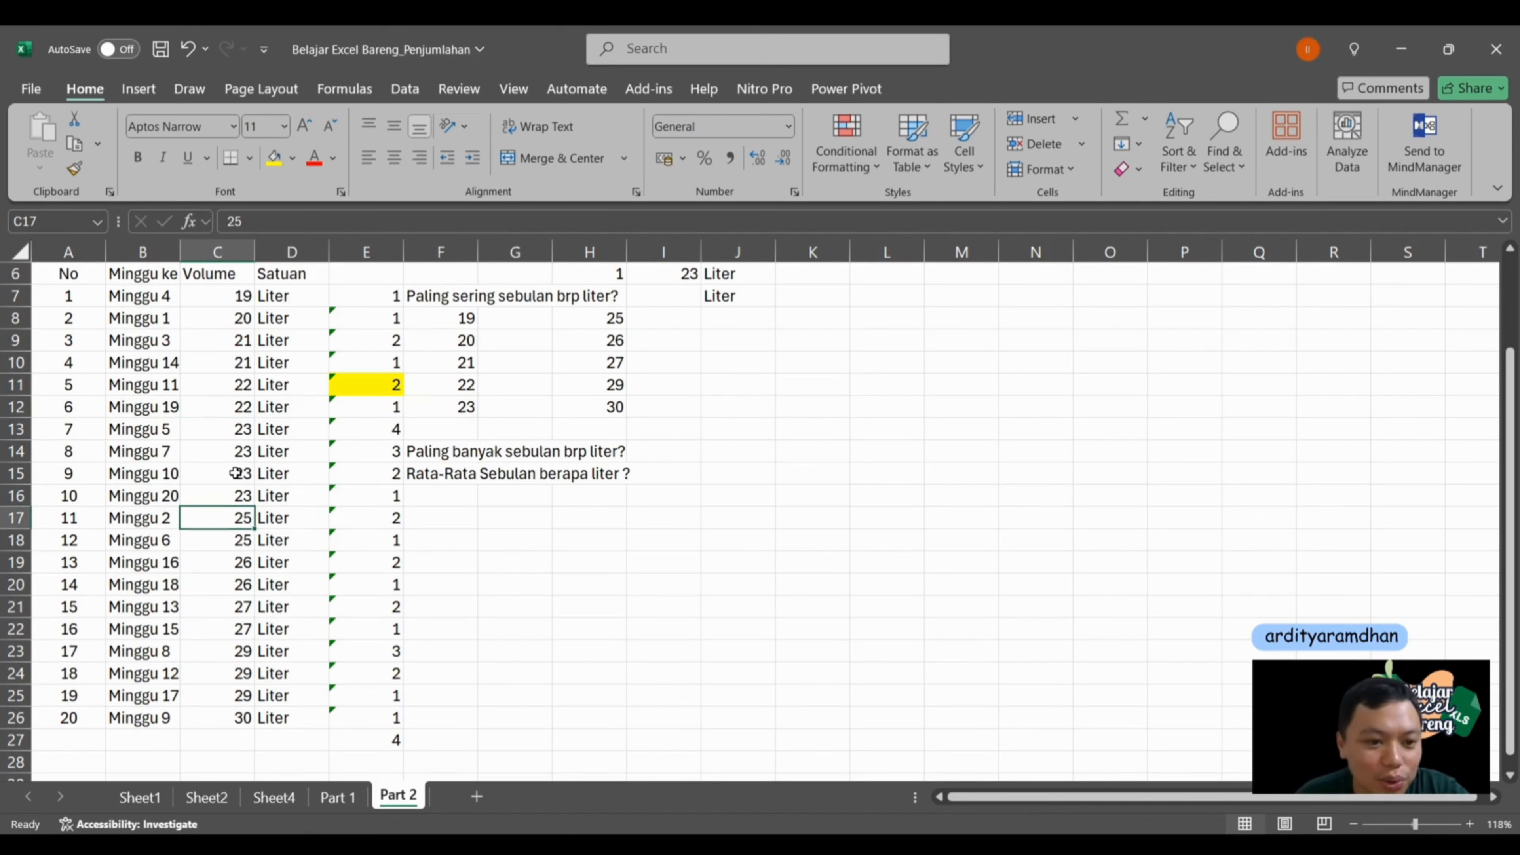
click(606, 316)
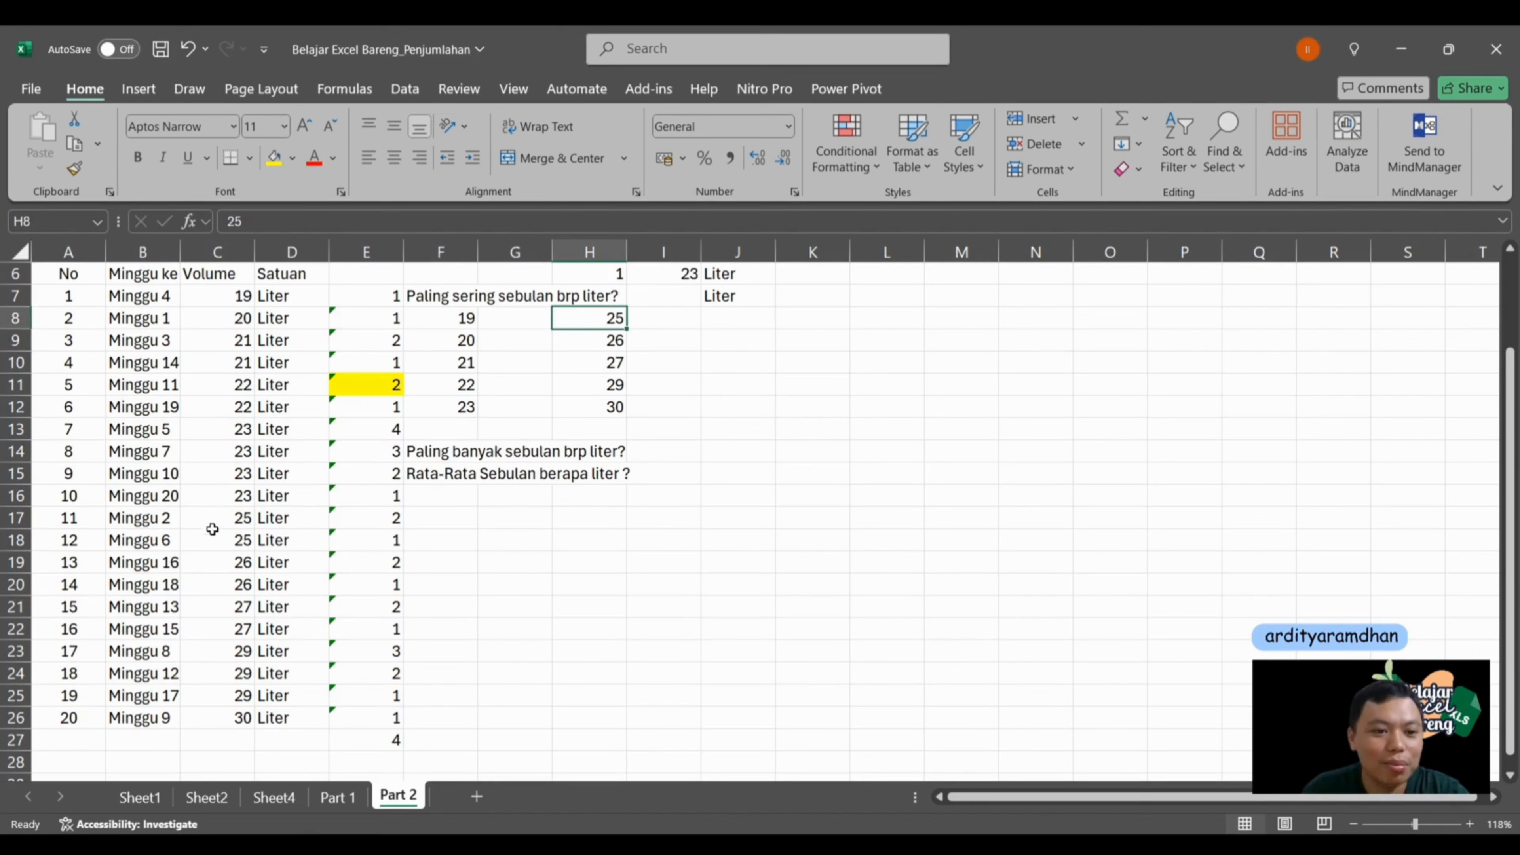
click(232, 559)
click(616, 337)
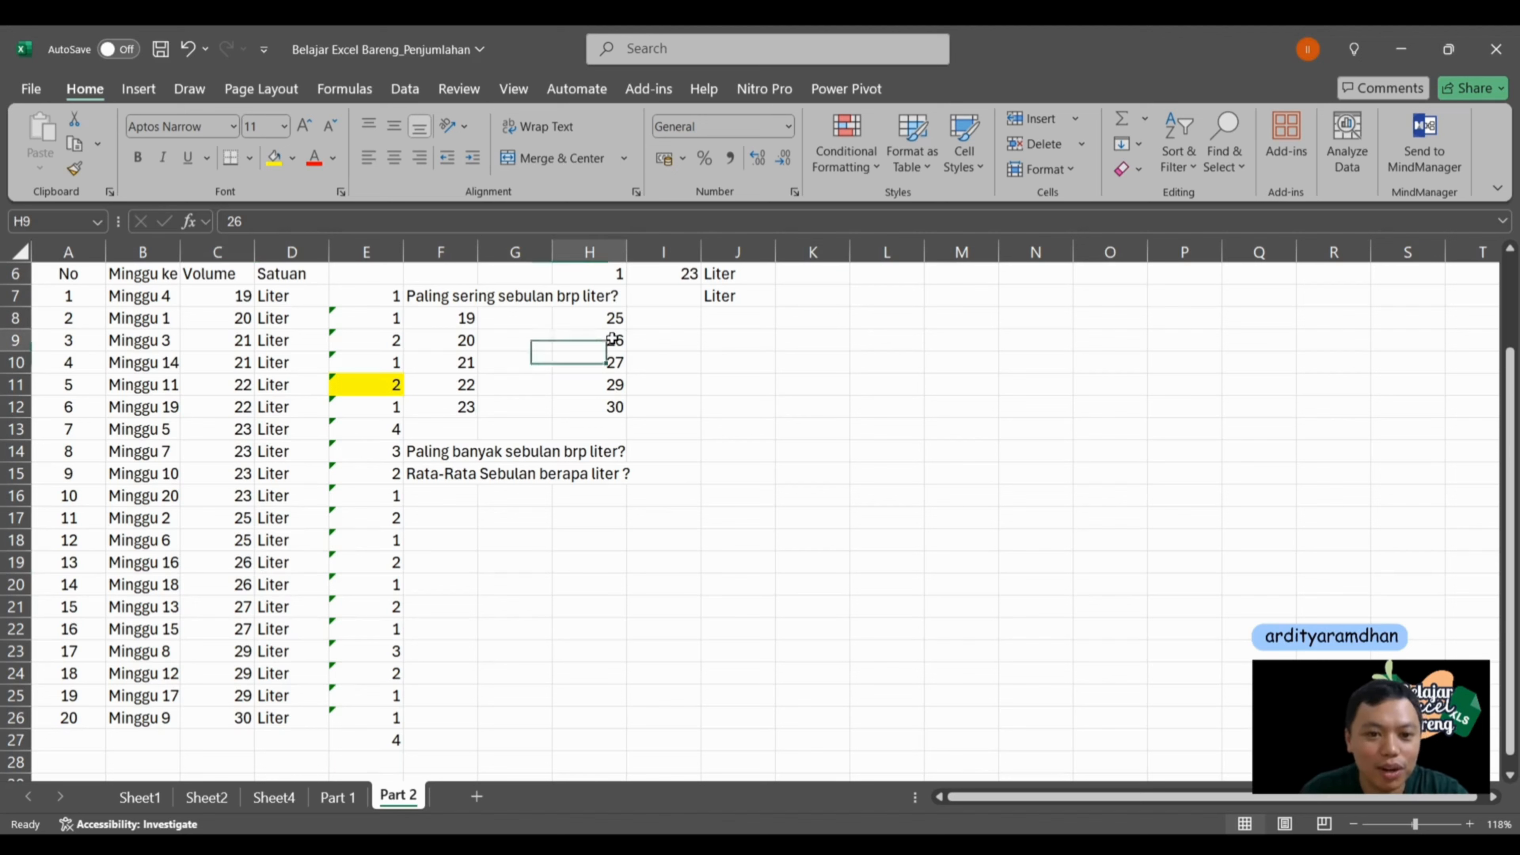
click(252, 604)
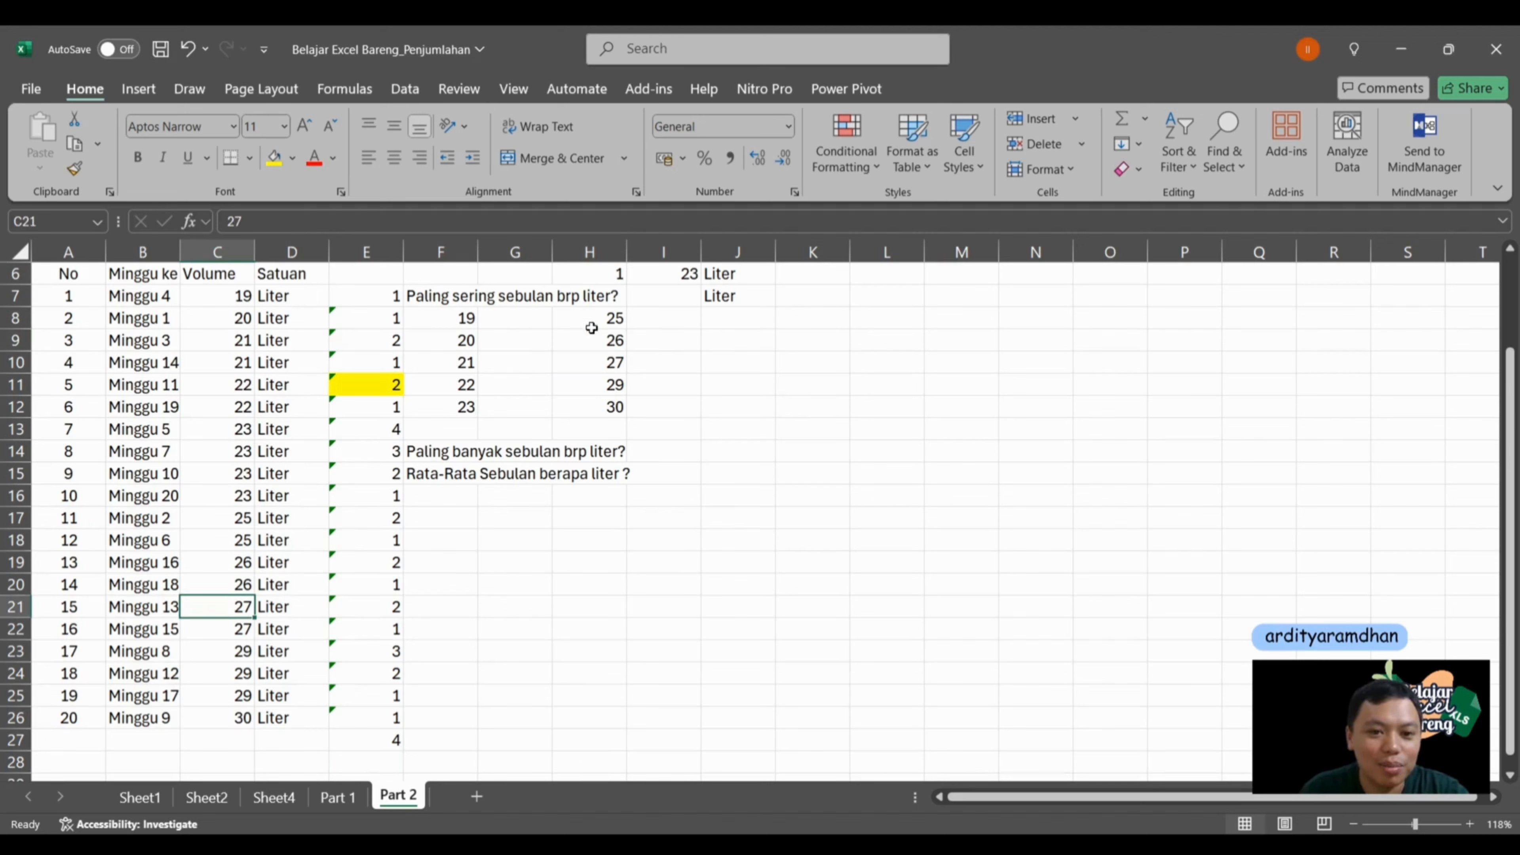
click(593, 360)
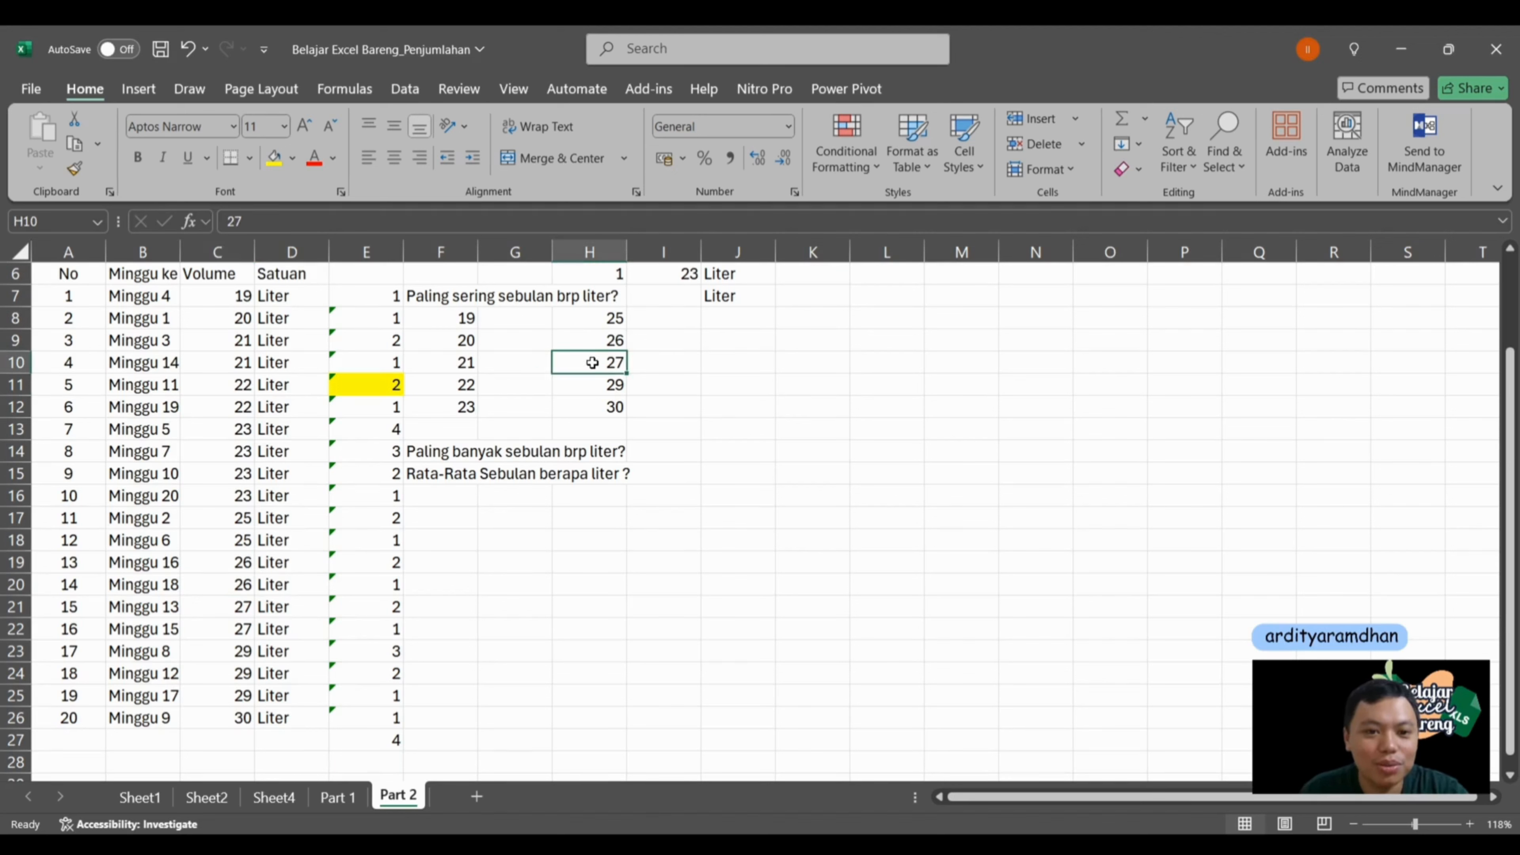
click(246, 654)
click(604, 386)
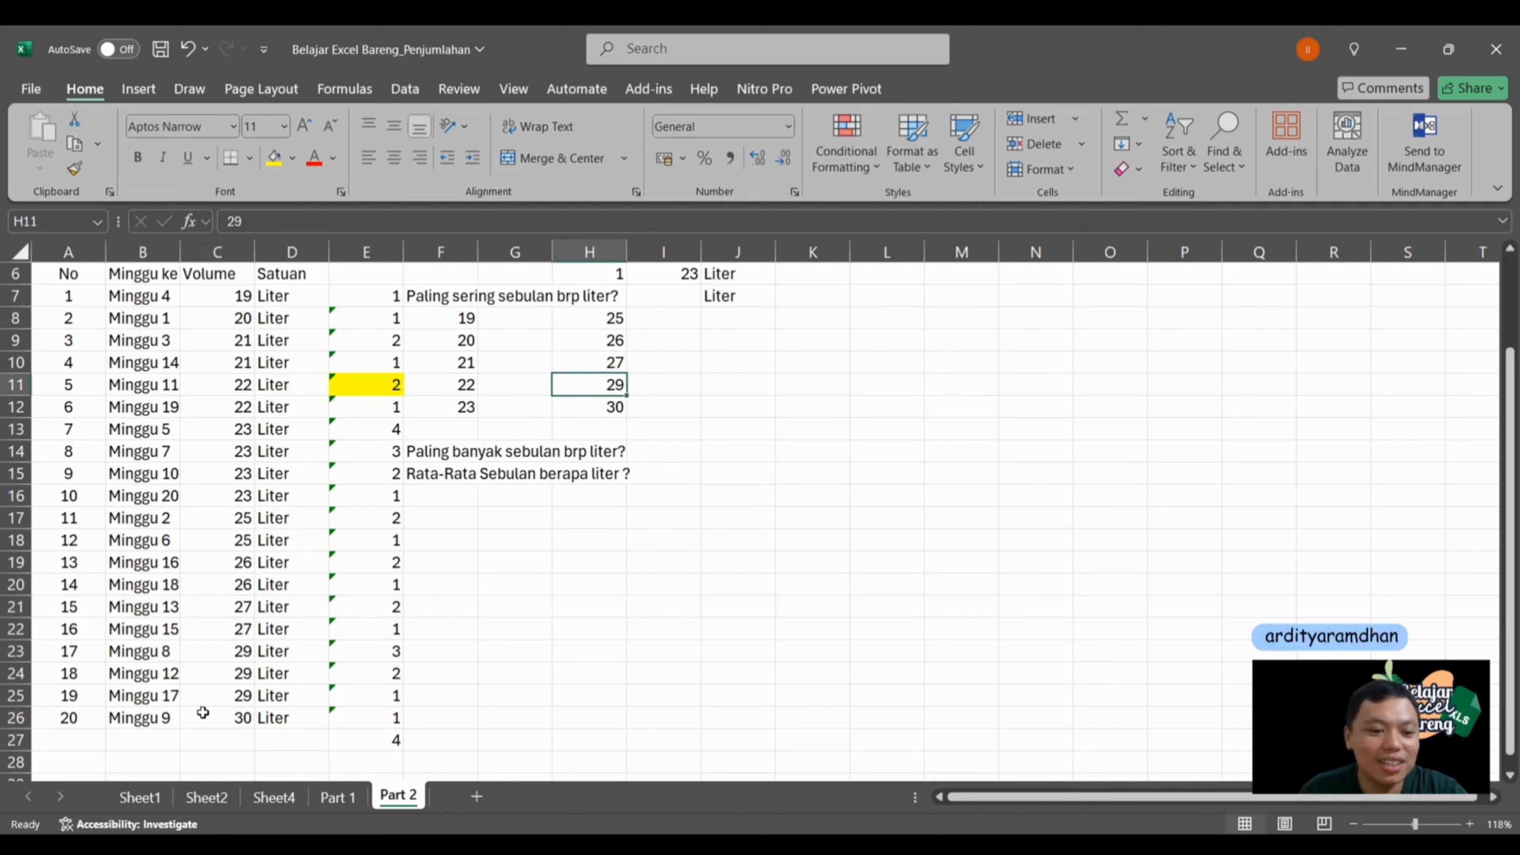
click(230, 718)
click(602, 406)
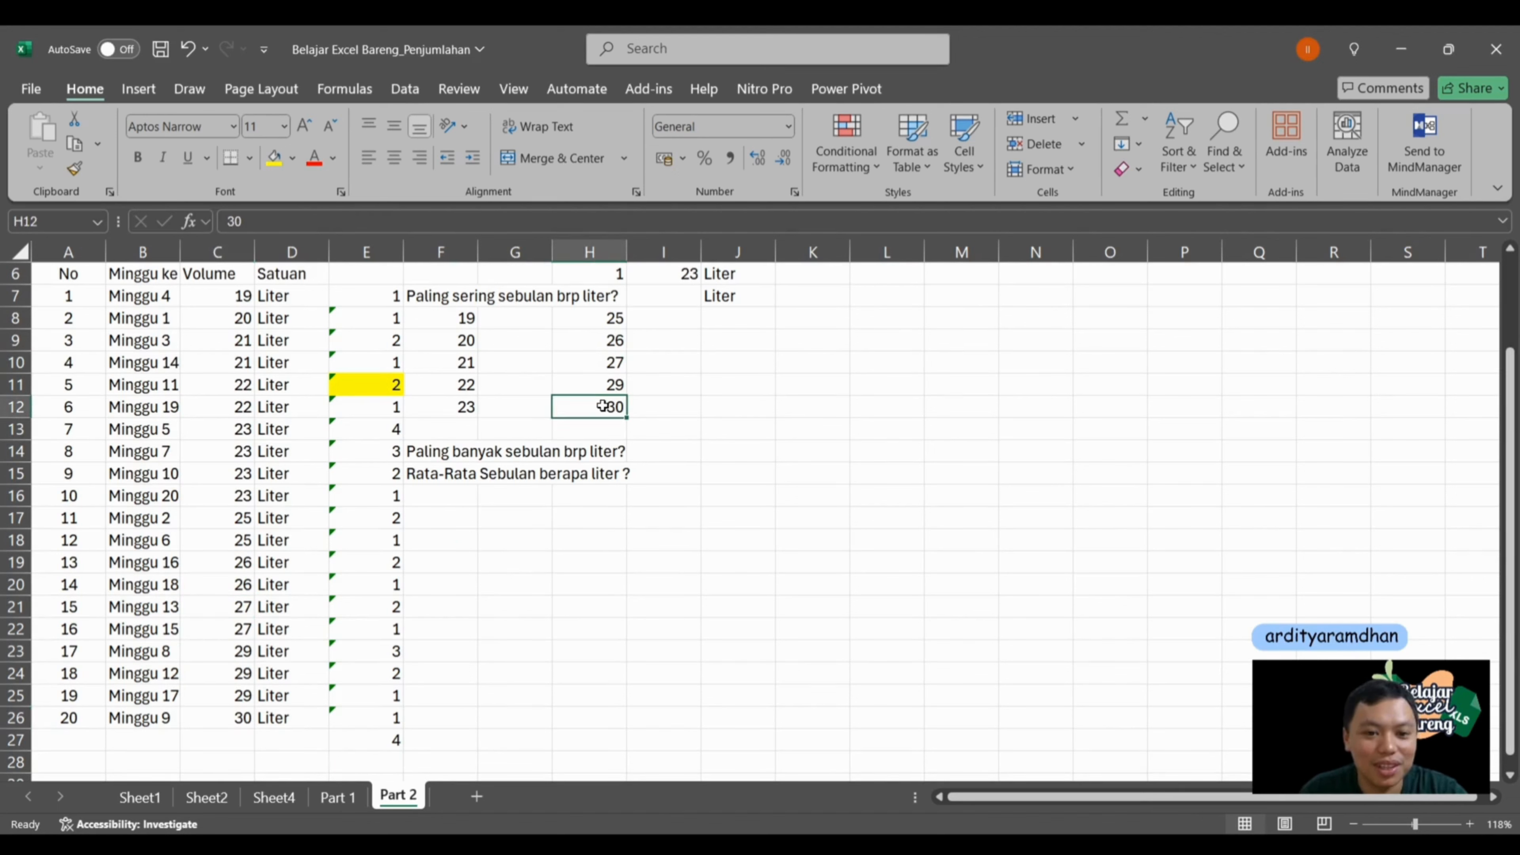
Step: Look over the empty count cells G8:G12 and the distinct volumes beside them in columns F and H
key(Left)
key(Up)
key(Up)
key(Up)
key(Up)
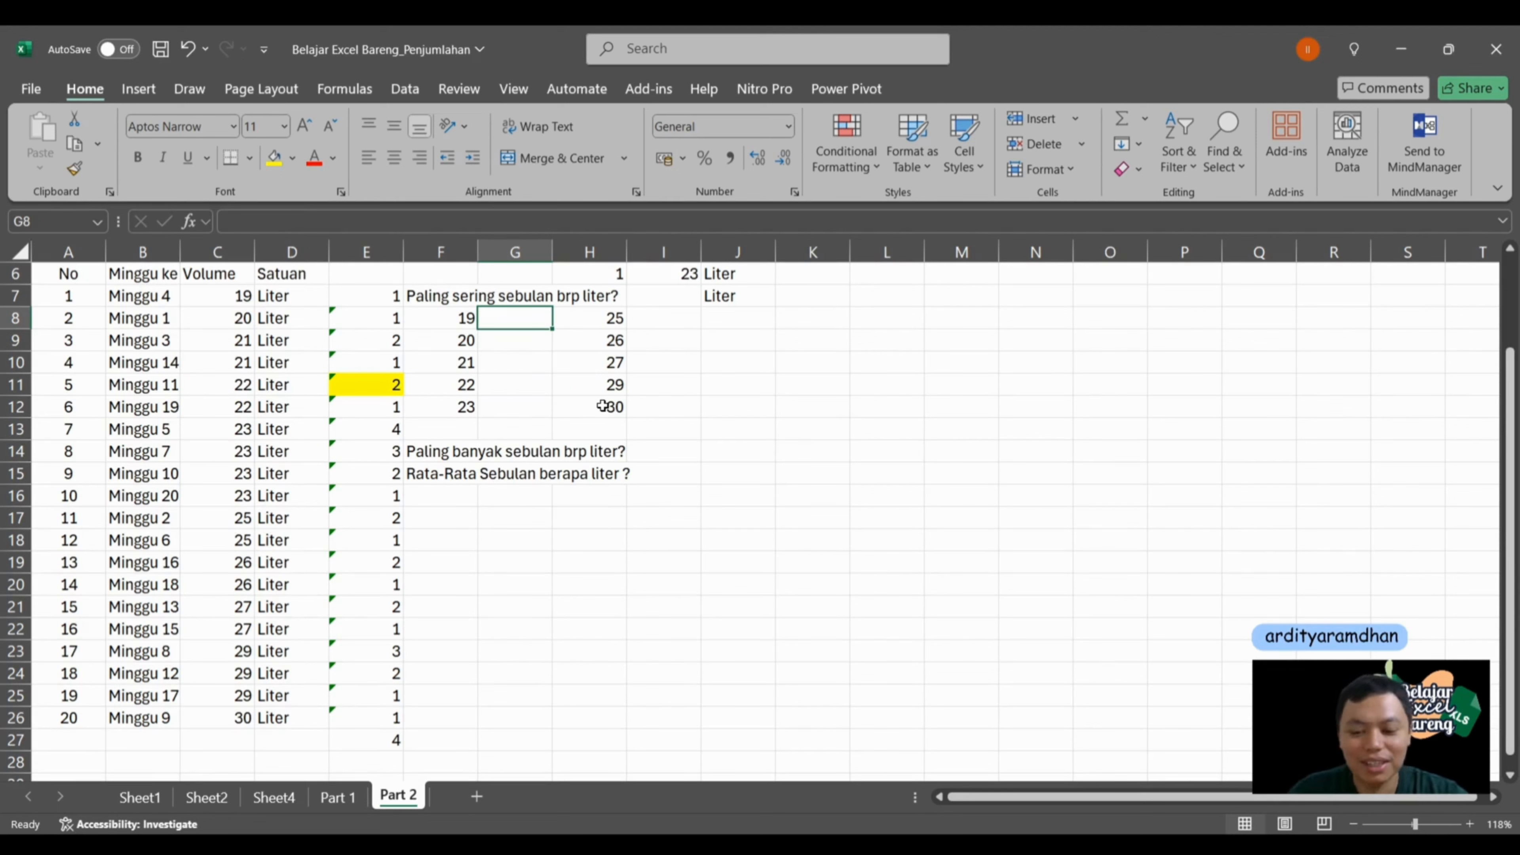
key(shift+Down)
key(shift+Down)
key(shift+Down)
key(shift+Down)
click(620, 345)
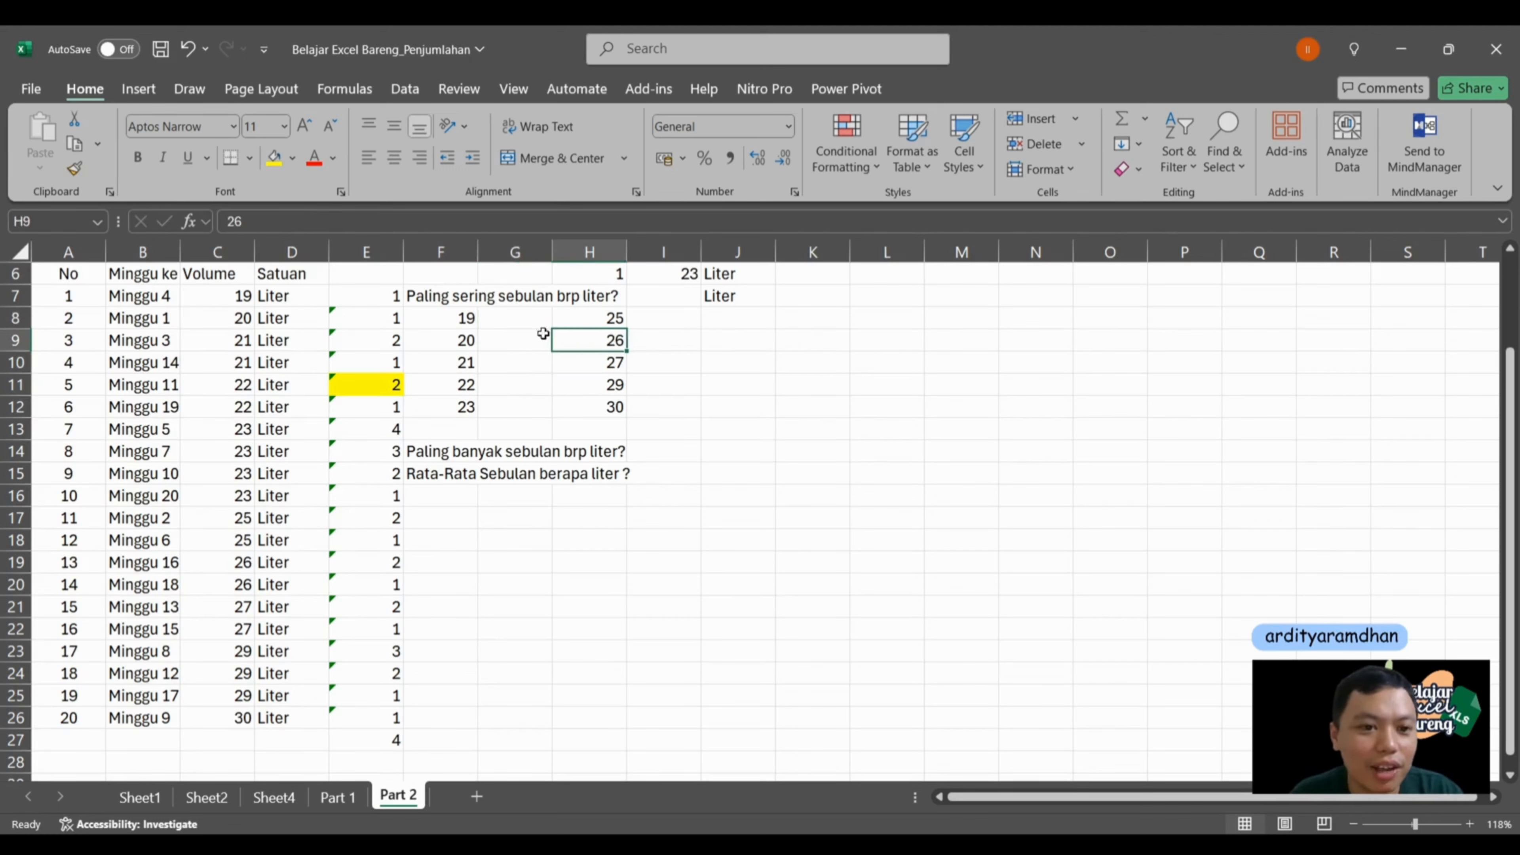
click(468, 321)
click(465, 339)
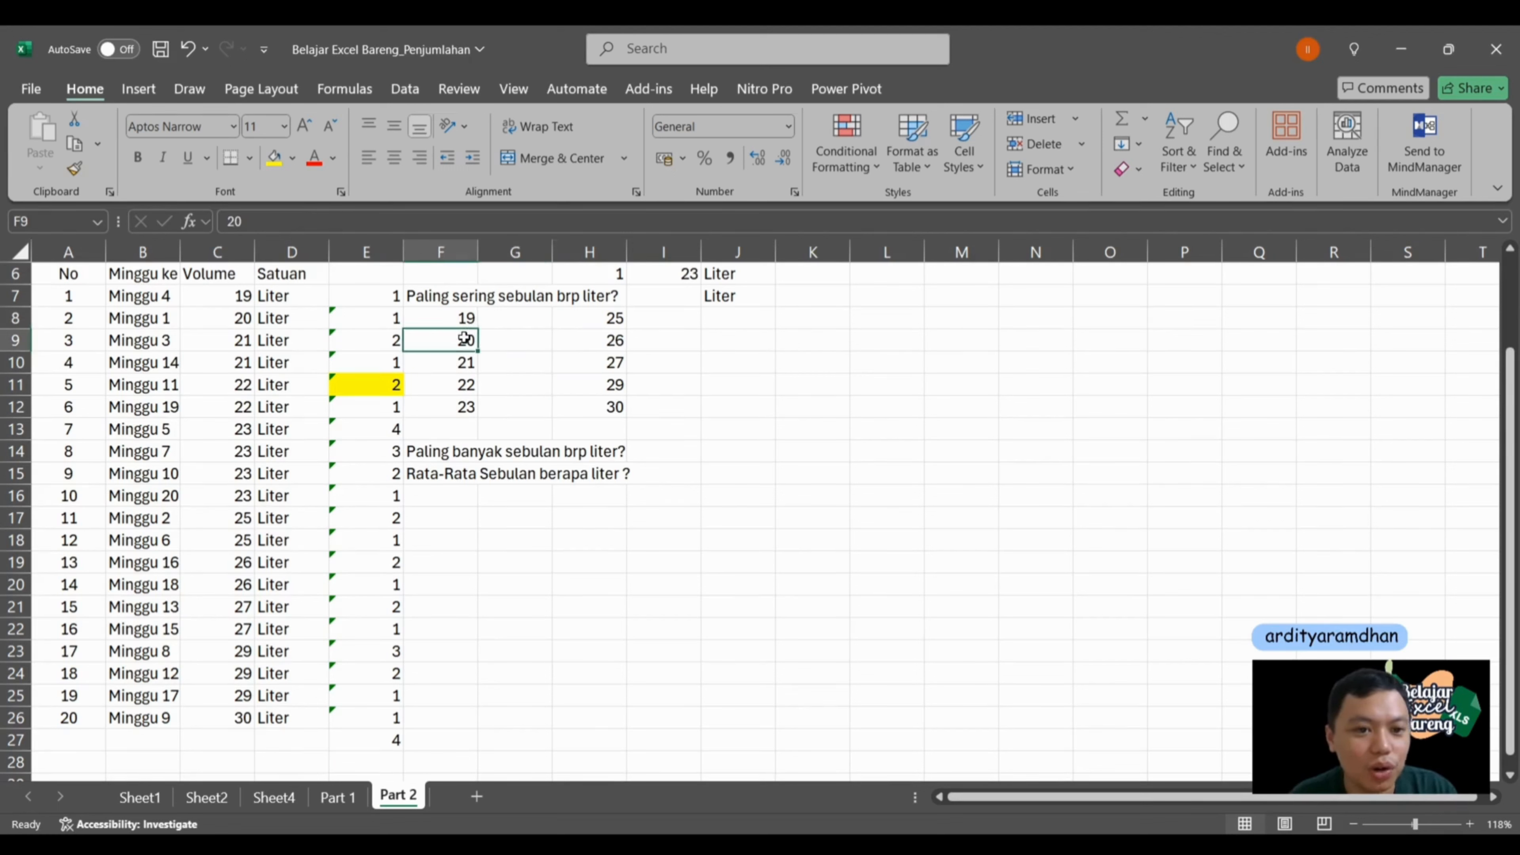
click(458, 361)
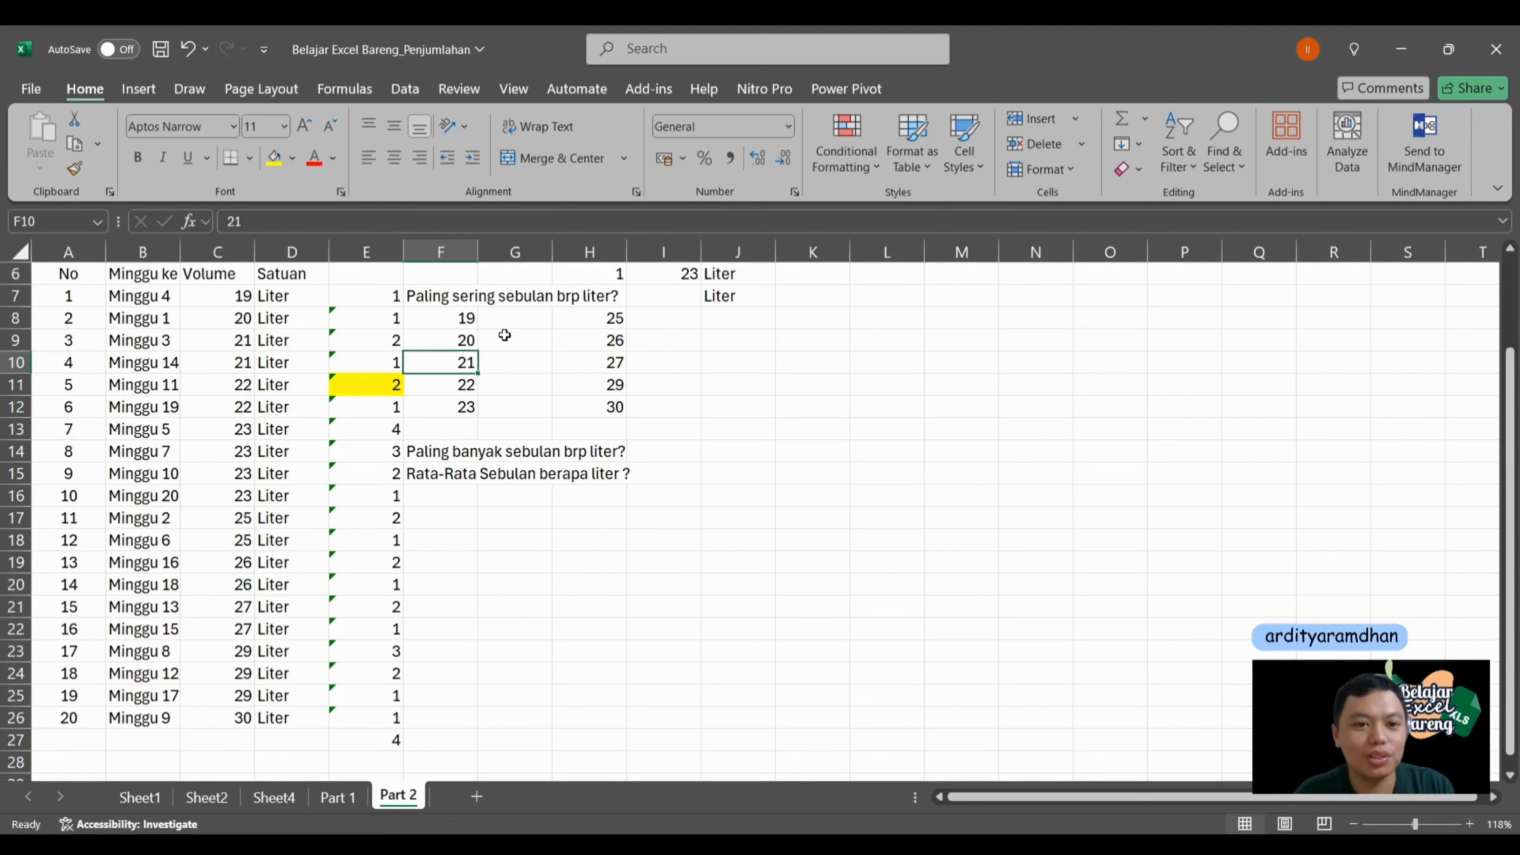
Step: Enter =COUNTIF($C$7:$C$26;F8) in G8, with the volume range locked as an absolute reference
click(499, 321)
text(=)
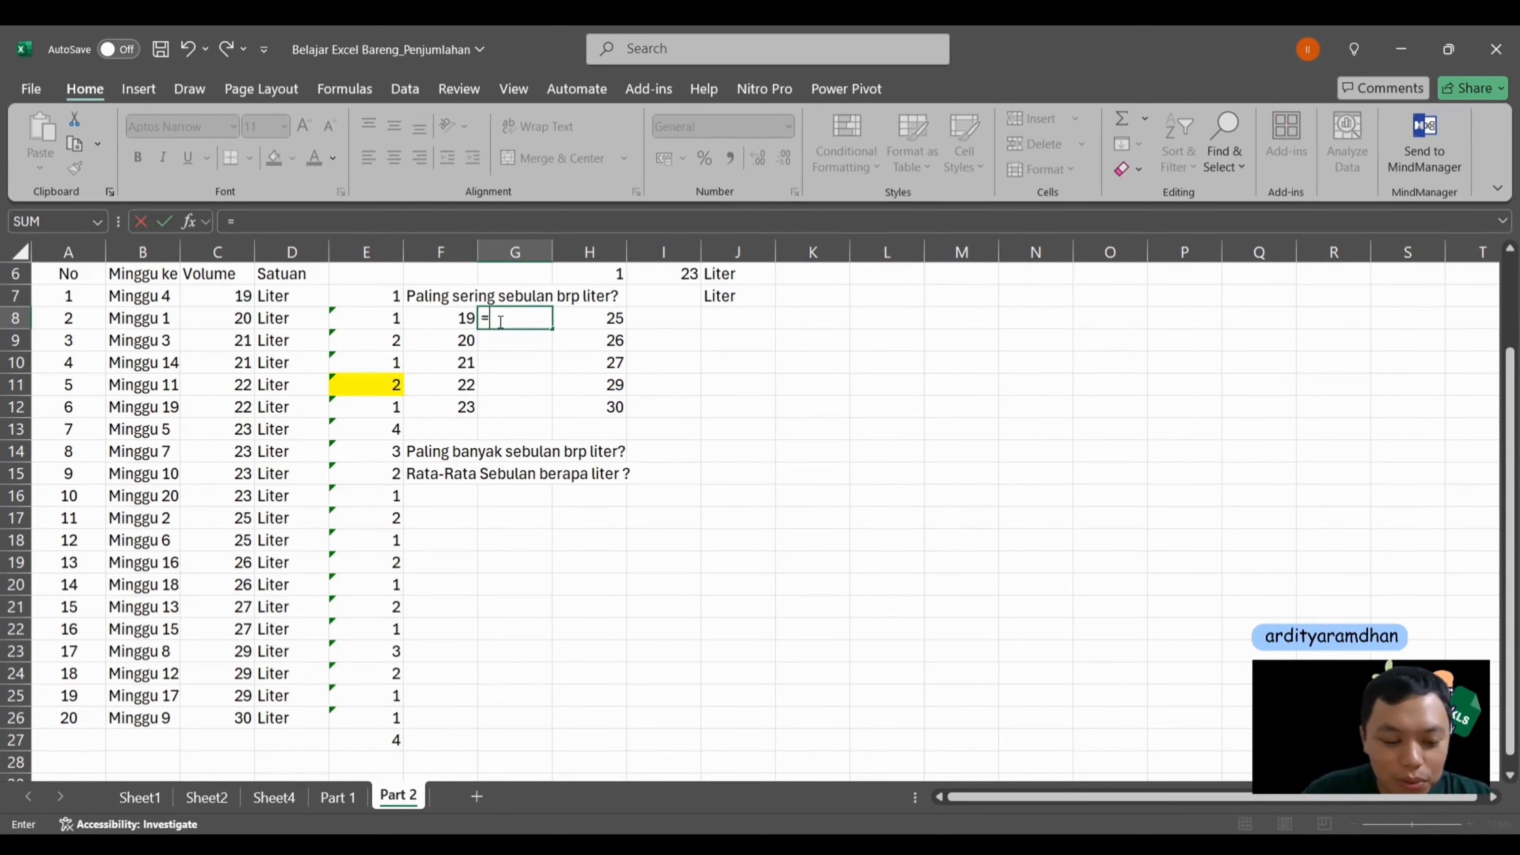
text(countif()
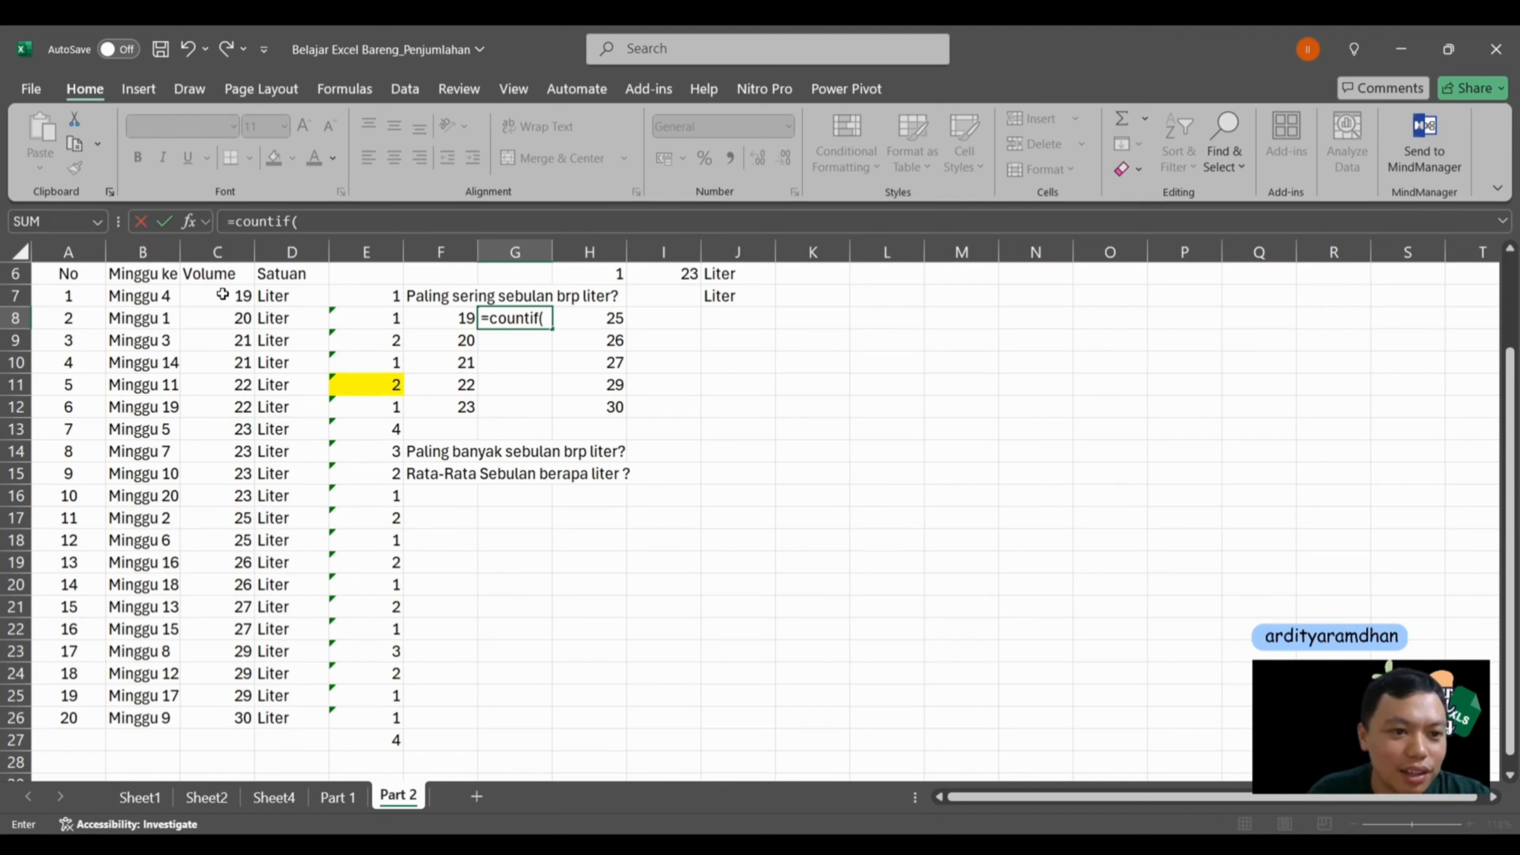
drag(223, 295, 226, 711)
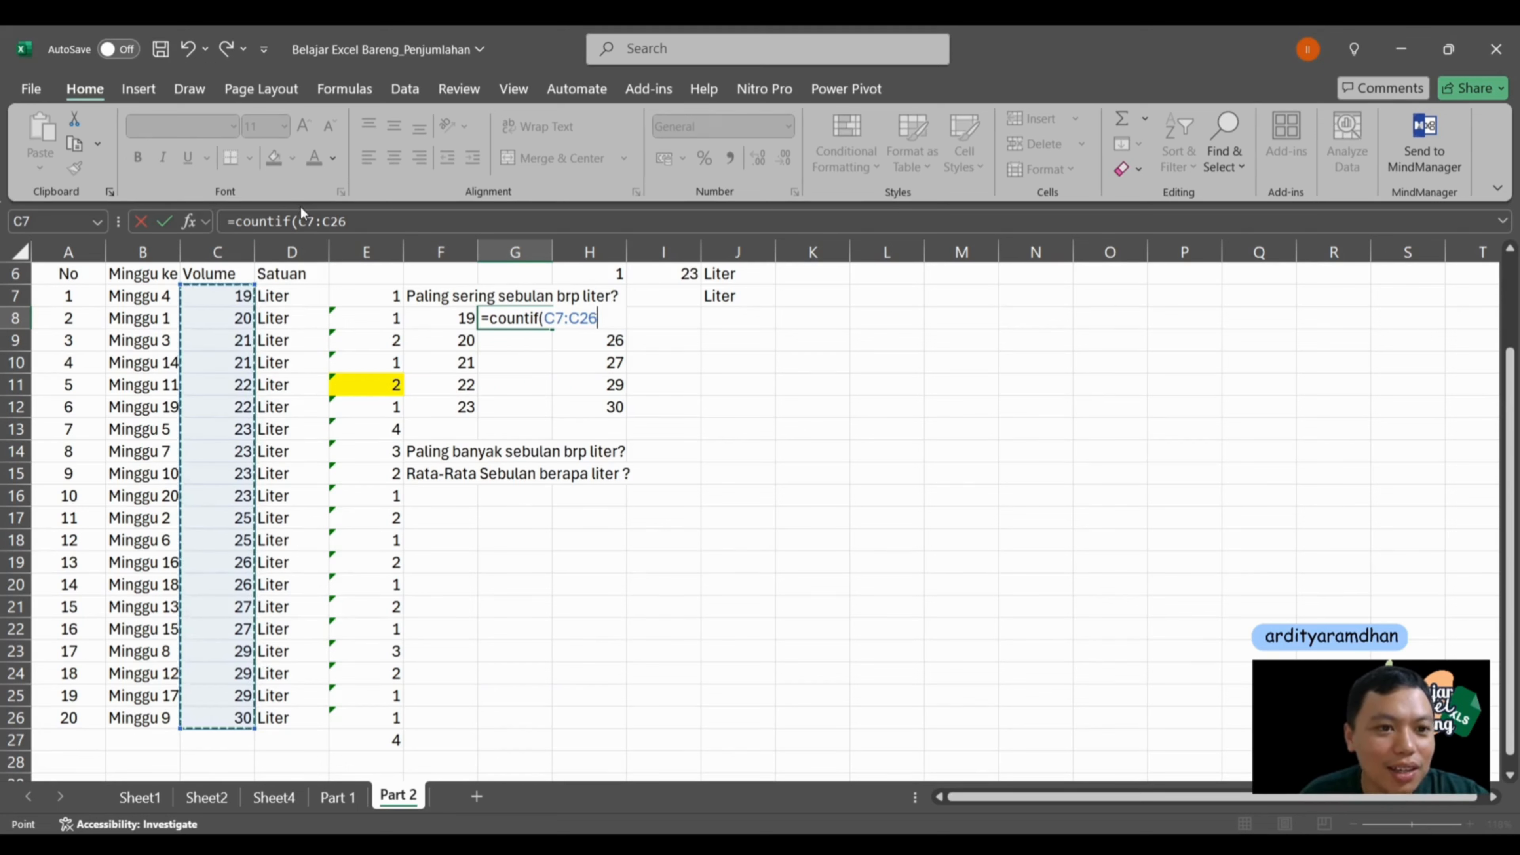
click(309, 221)
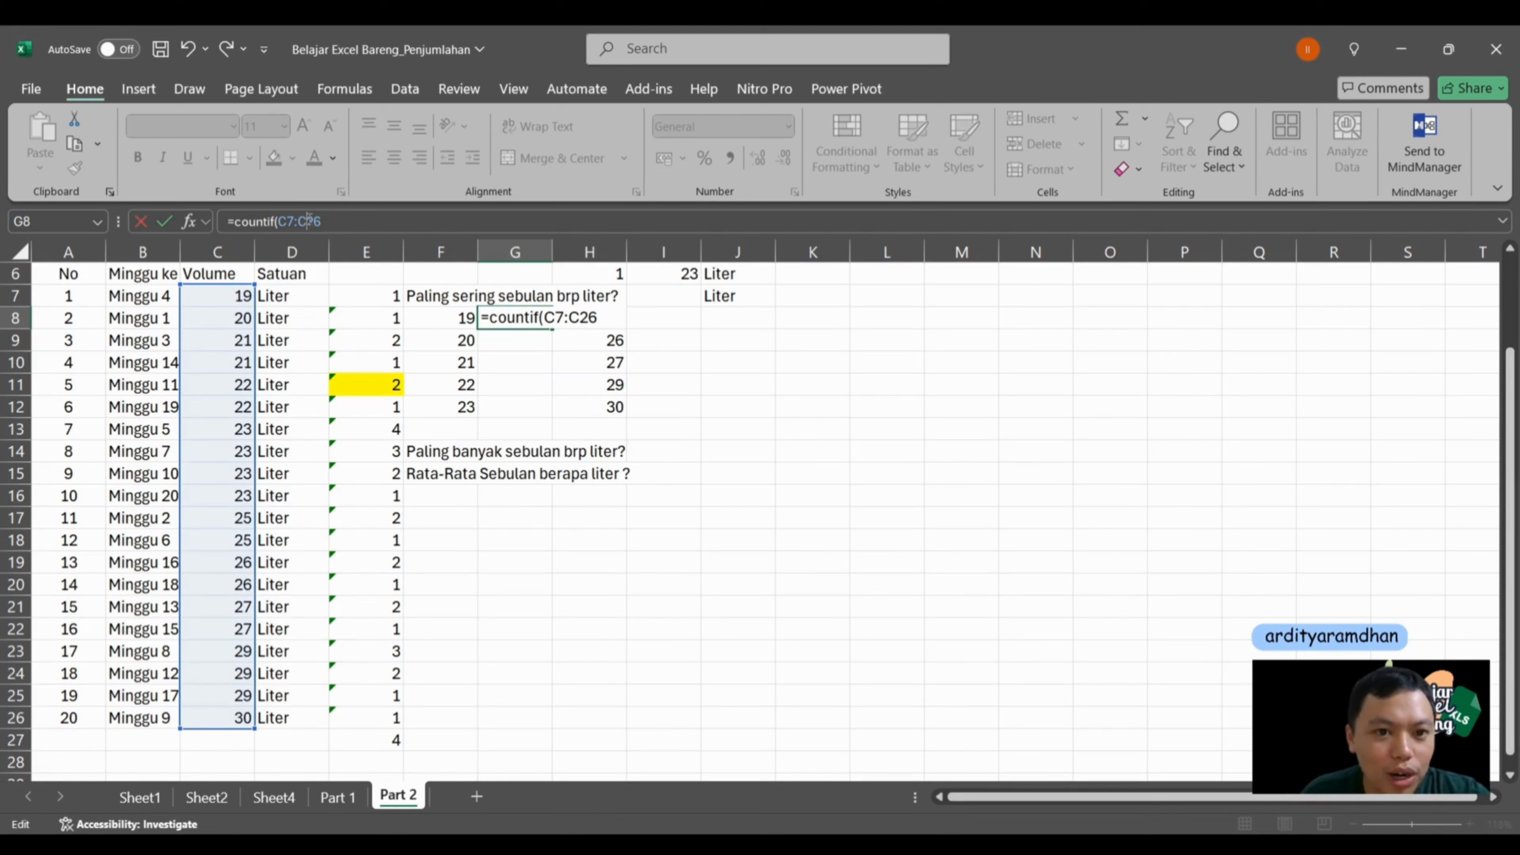
key(F4)
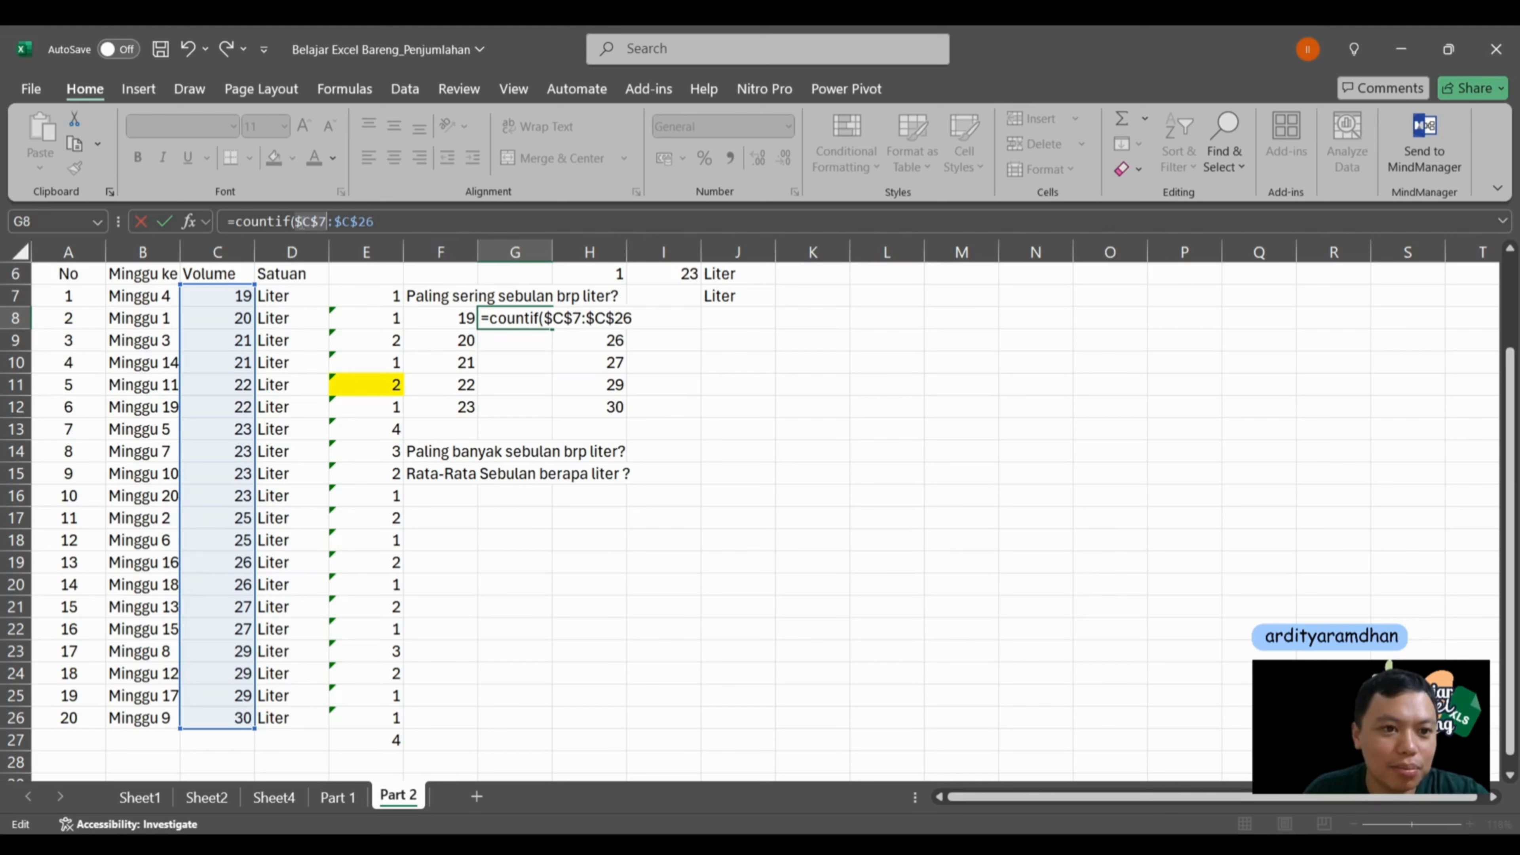
click(393, 222)
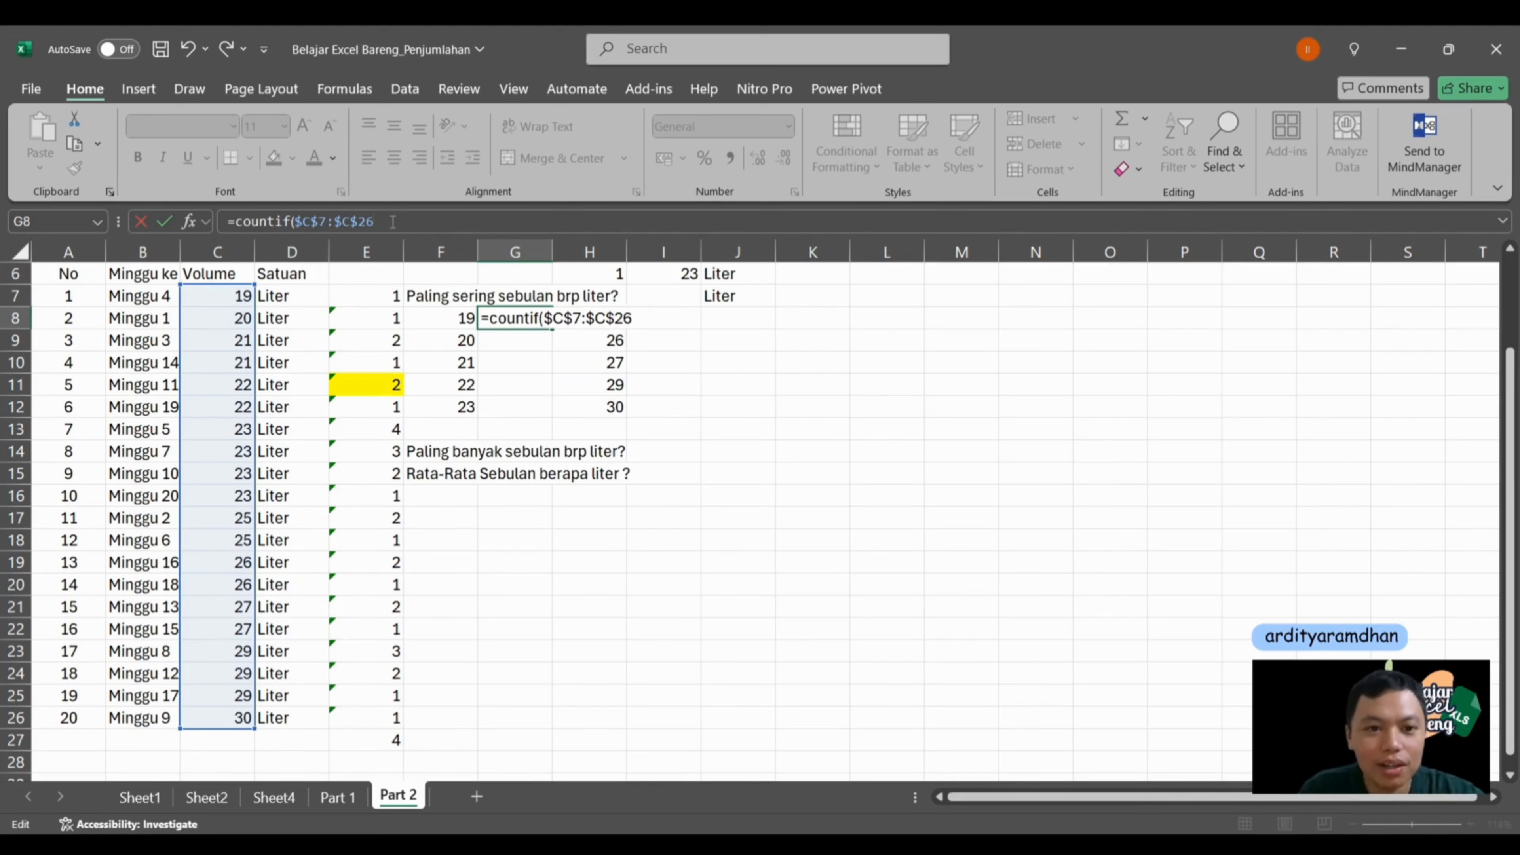
text(;)
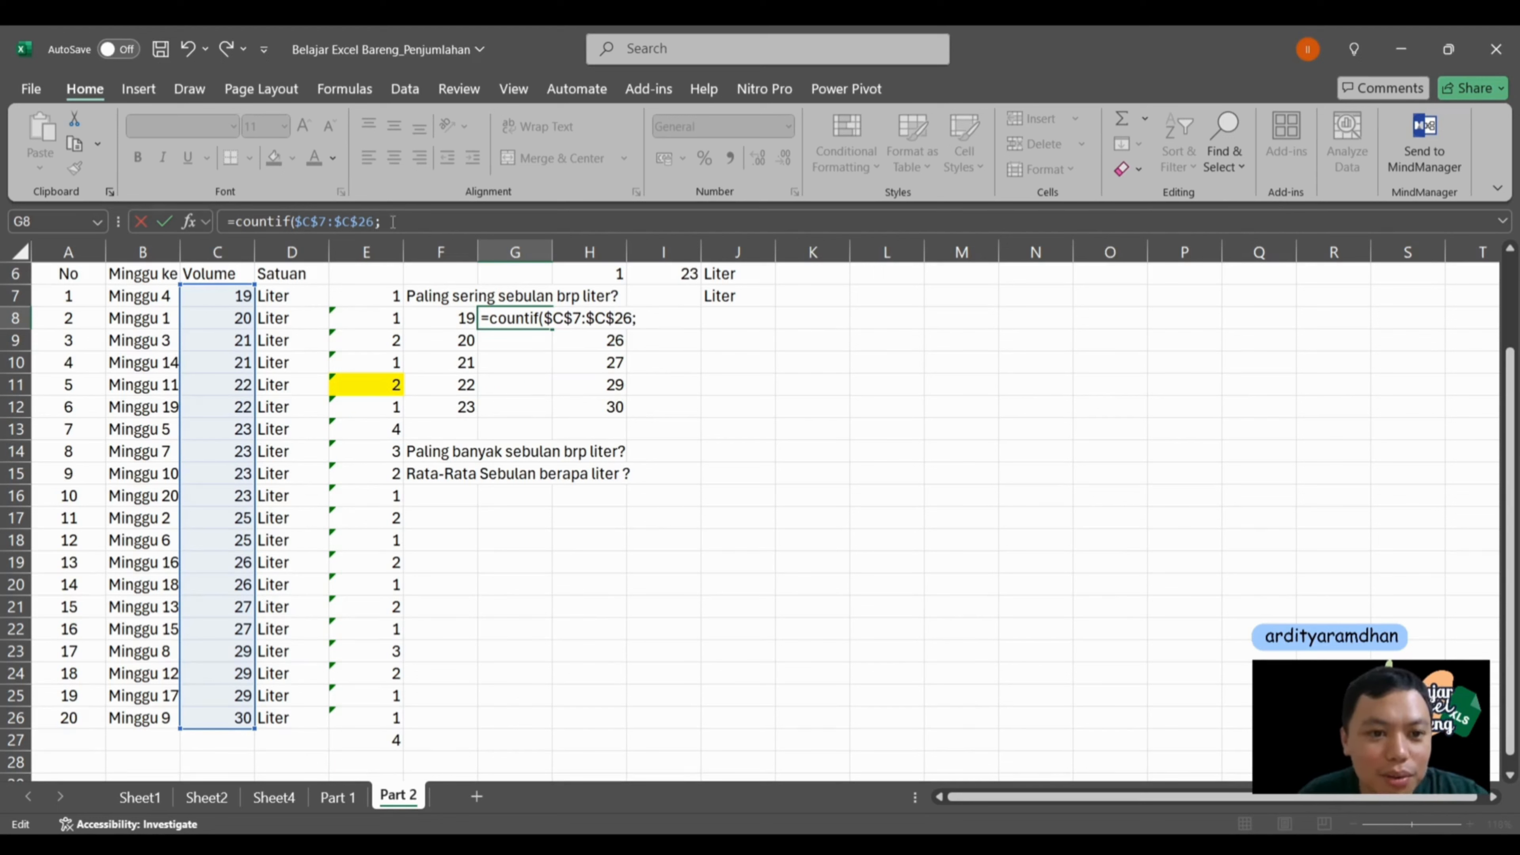
click(455, 316)
text())
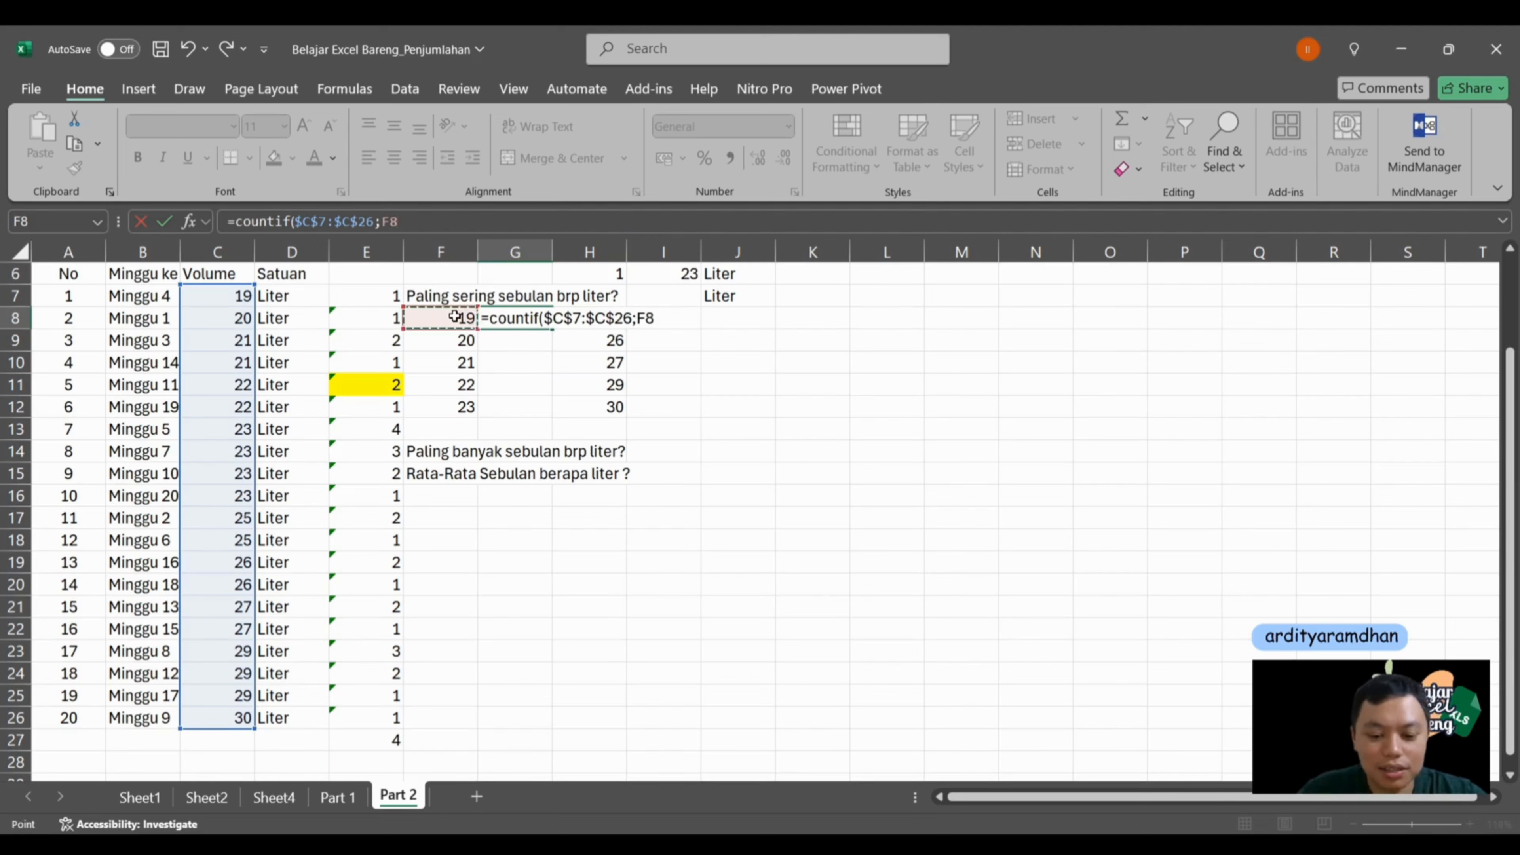
key(Return)
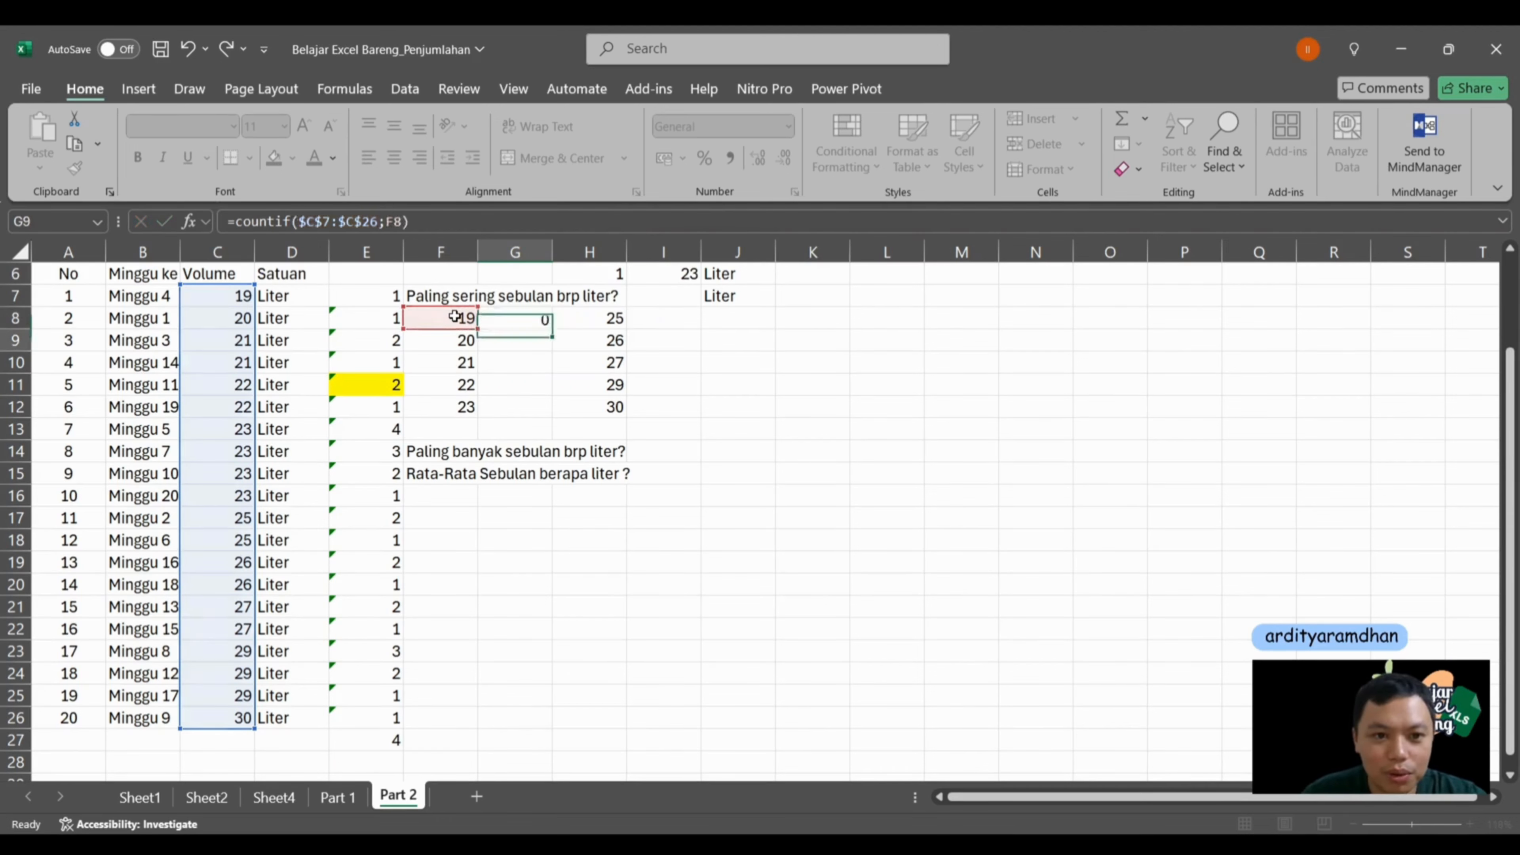
key(Up)
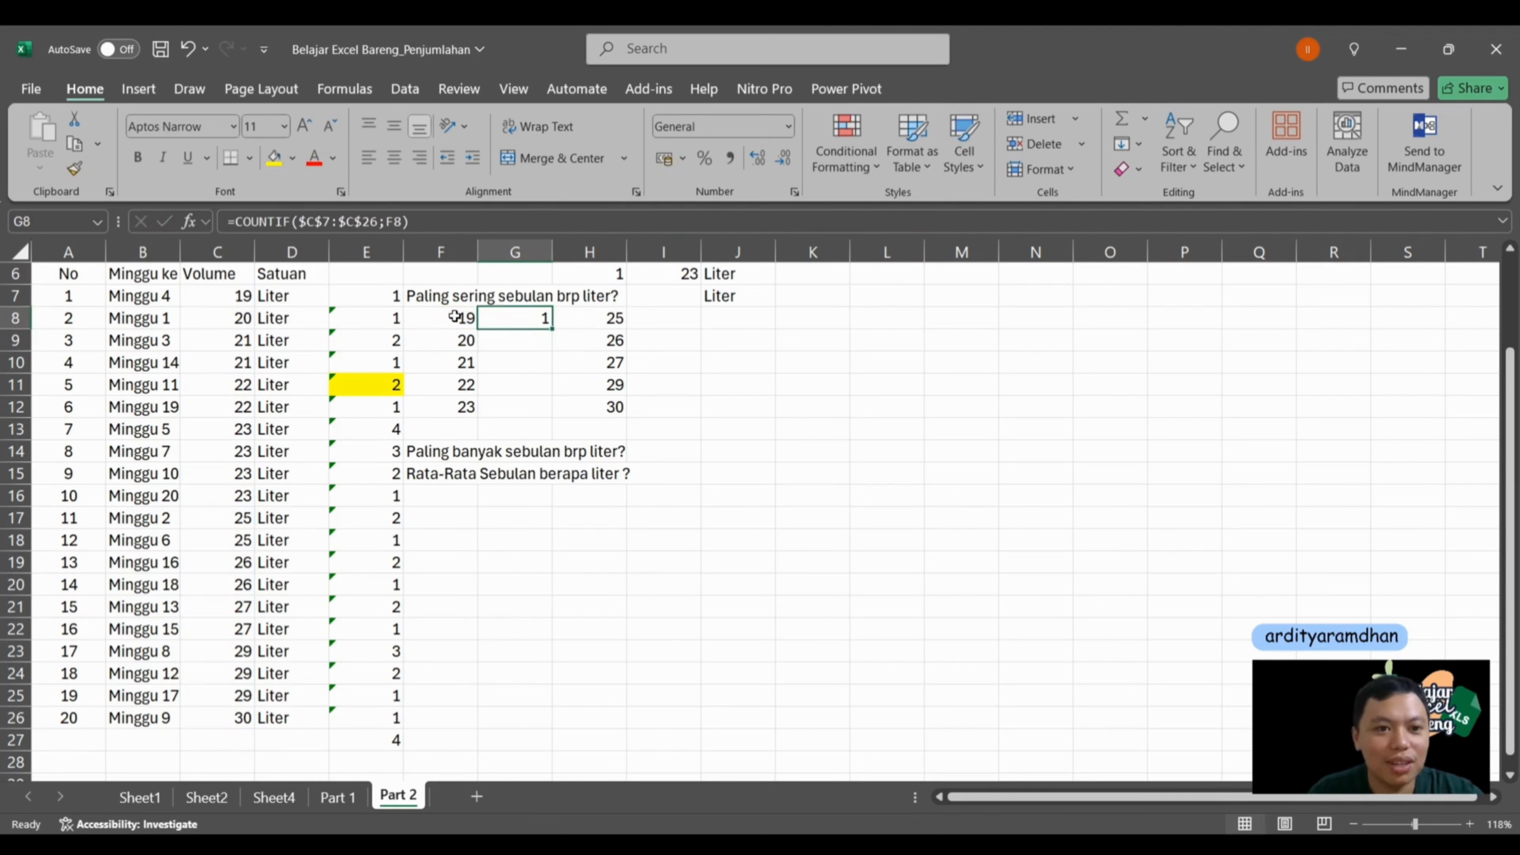
Step: Copy the COUNTIF formula from G8 down to G9:G12 to count the volumes 20 to 23
click(384, 290)
key(Left)
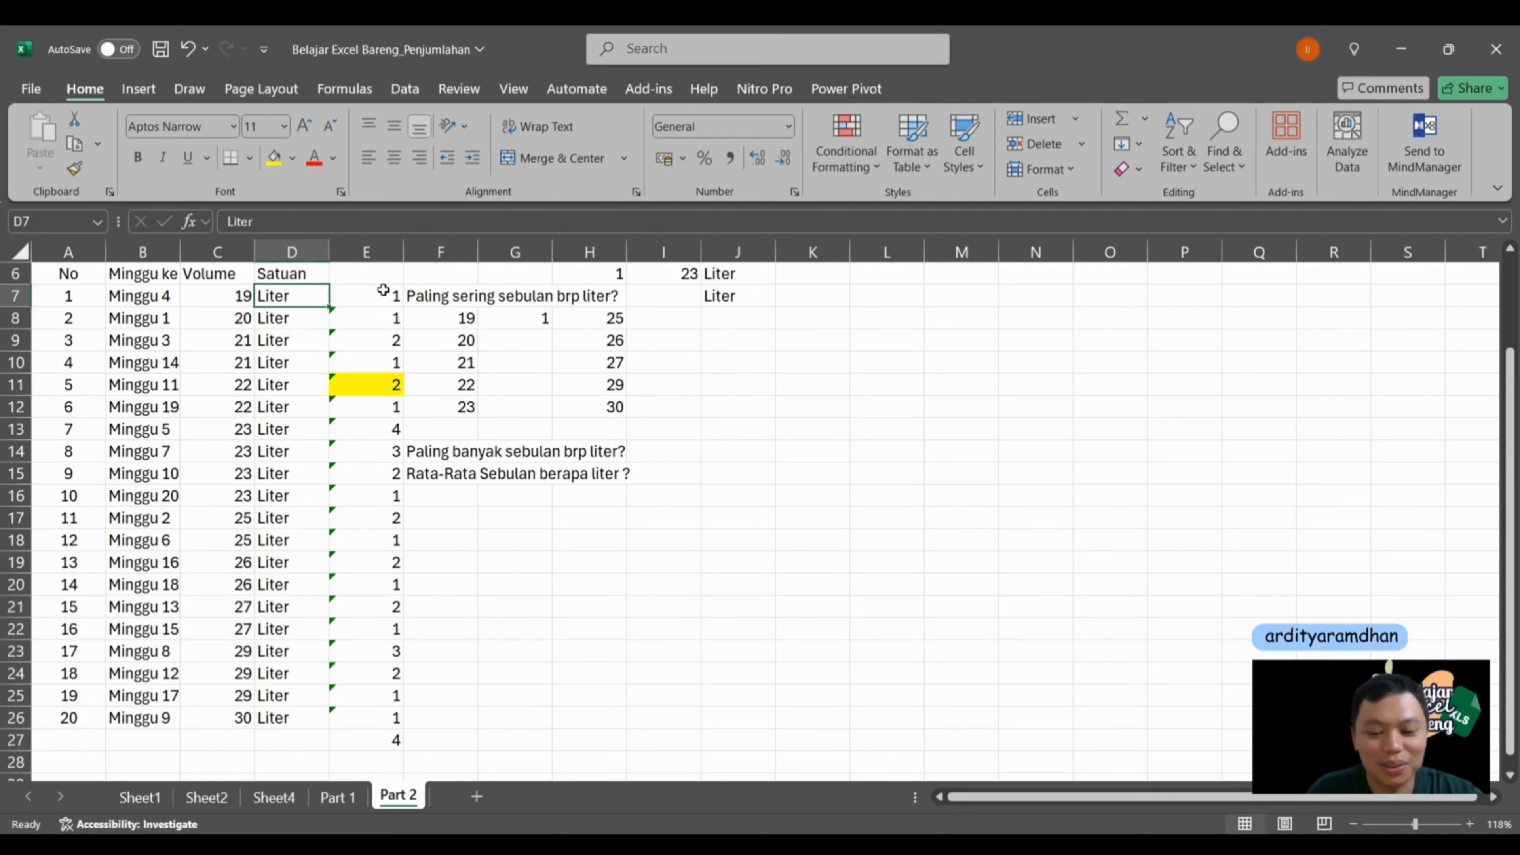
key(Right)
key(Right)
key(Right)
key(Down)
key(ctrl+c)
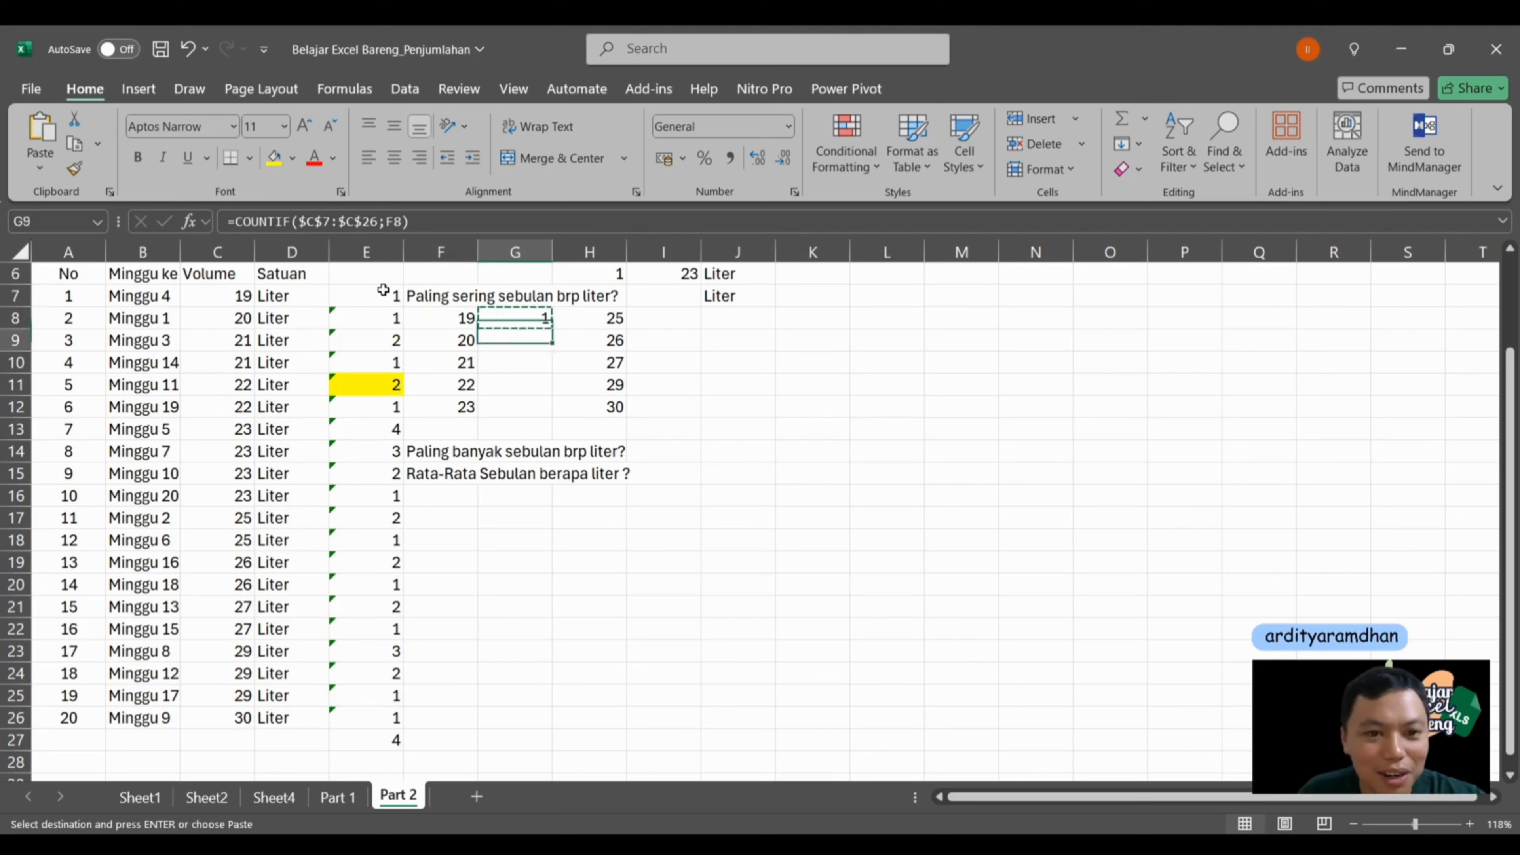
key(Down)
key(shift+Down)
key(shift+Down)
key(shift+Down)
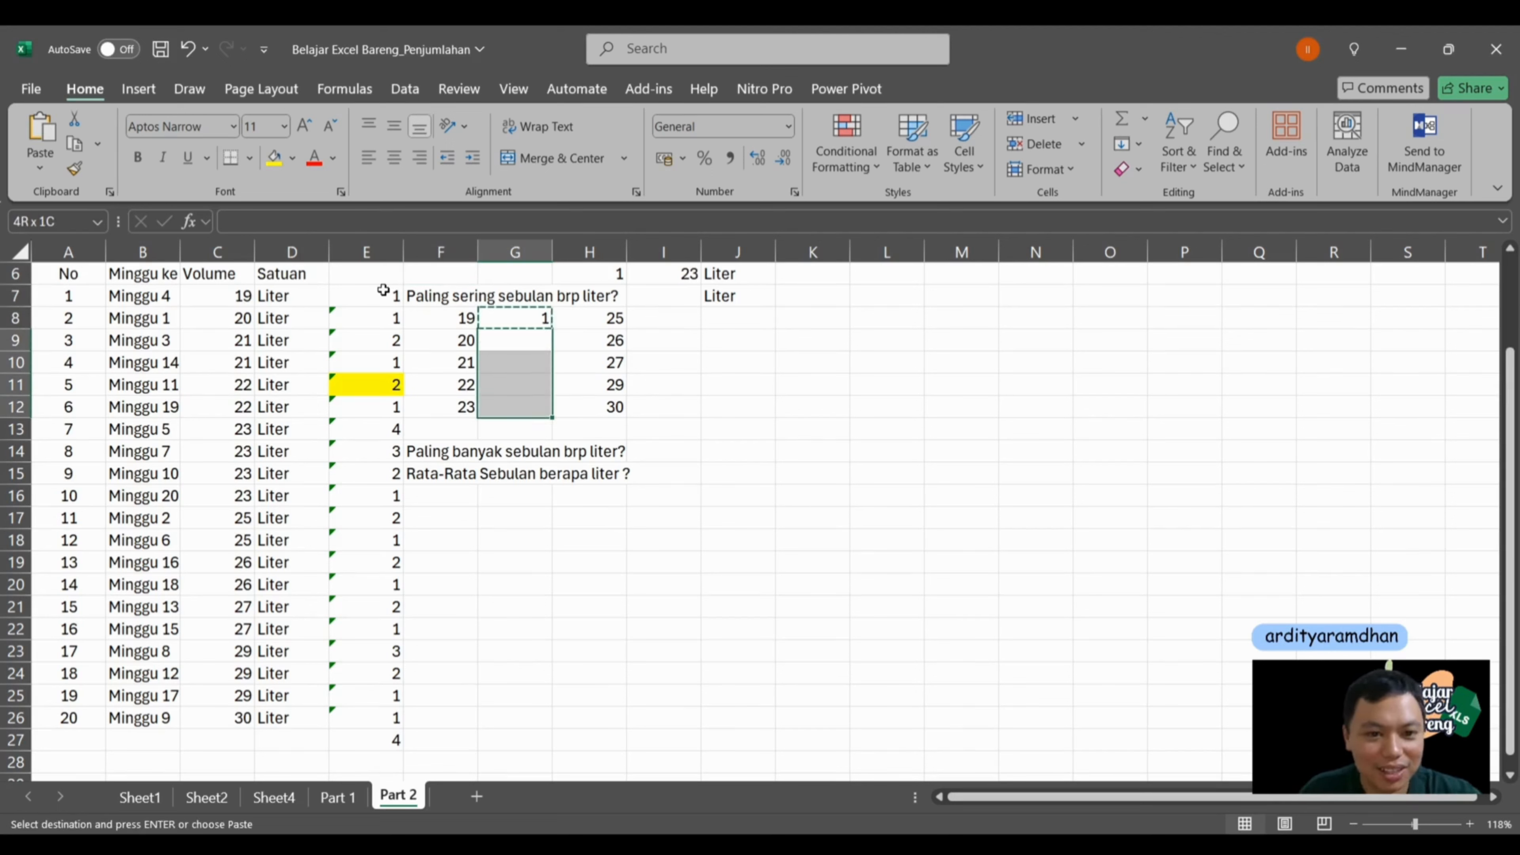
key(ctrl+v)
key(Escape)
key(shift+Up)
key(shift+Up)
key(shift+Up)
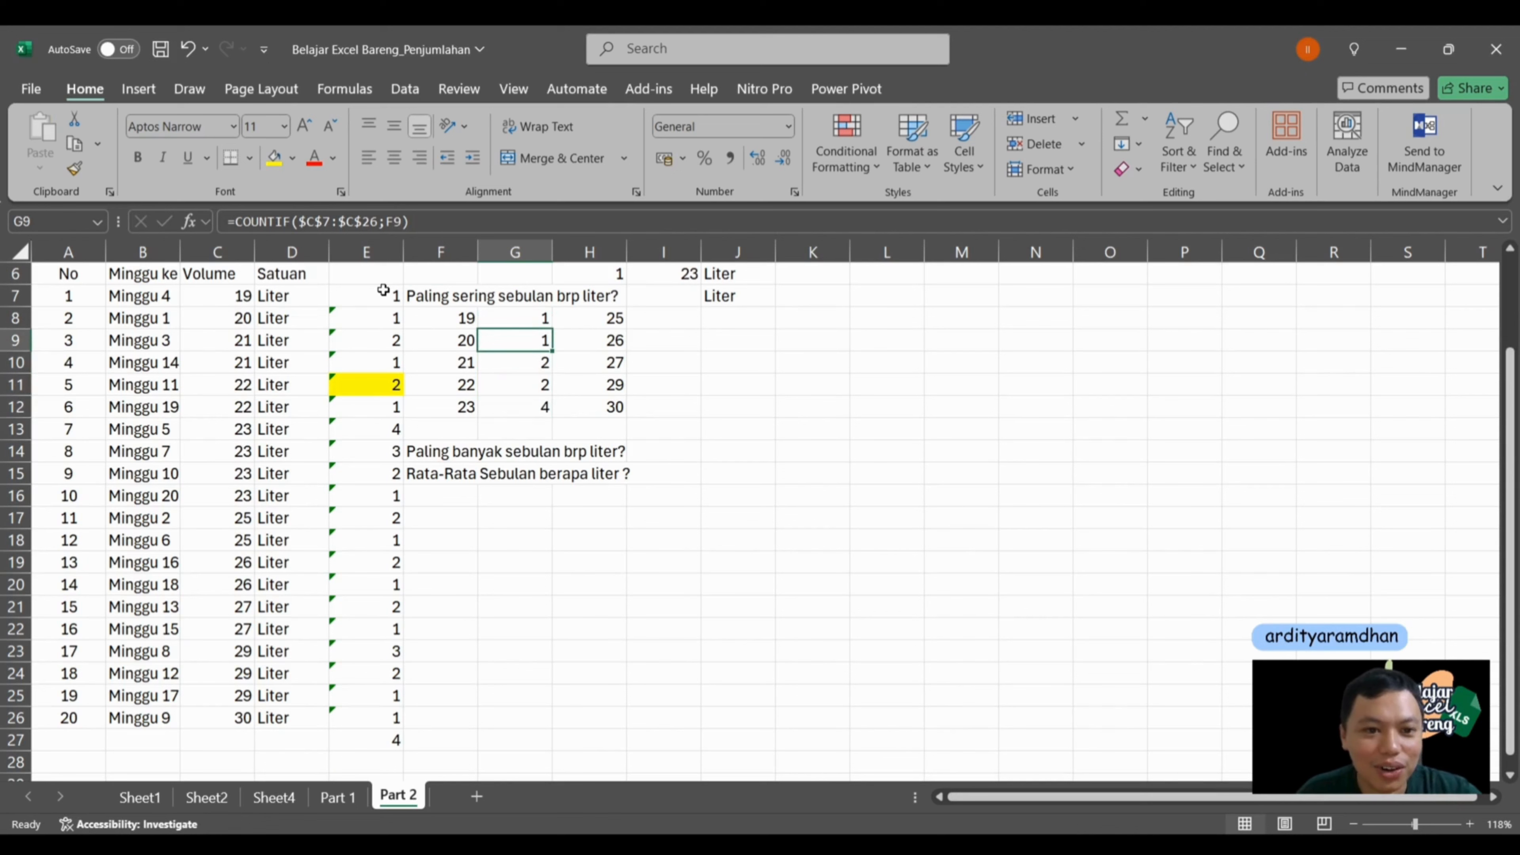
Step: Compare the locked-range COUNTIF formulas in column G with the relative-range formula in E8
key(Left)
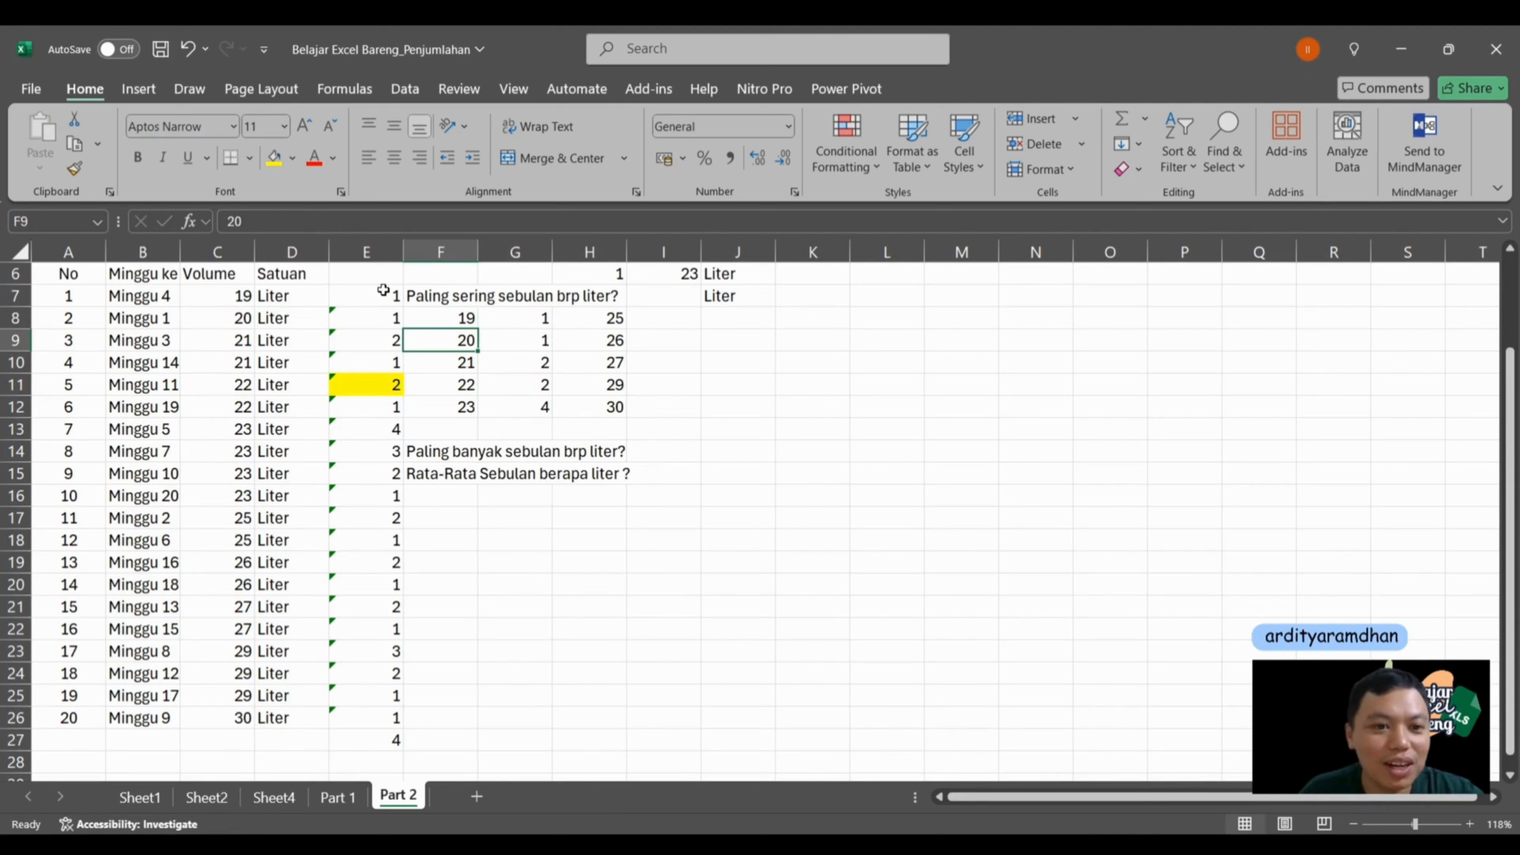
key(Right)
click(386, 311)
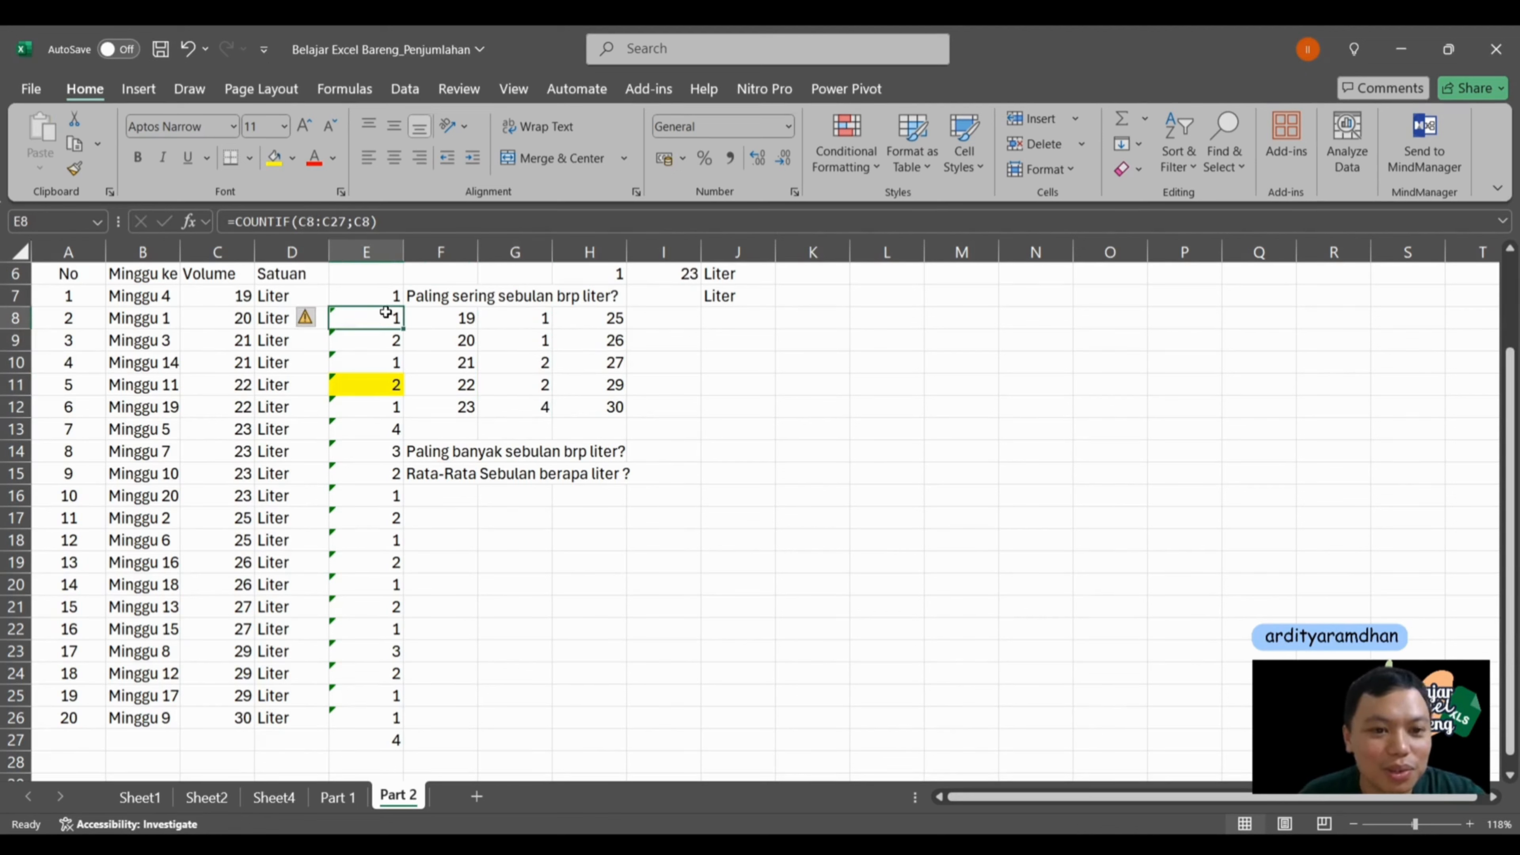
click(542, 363)
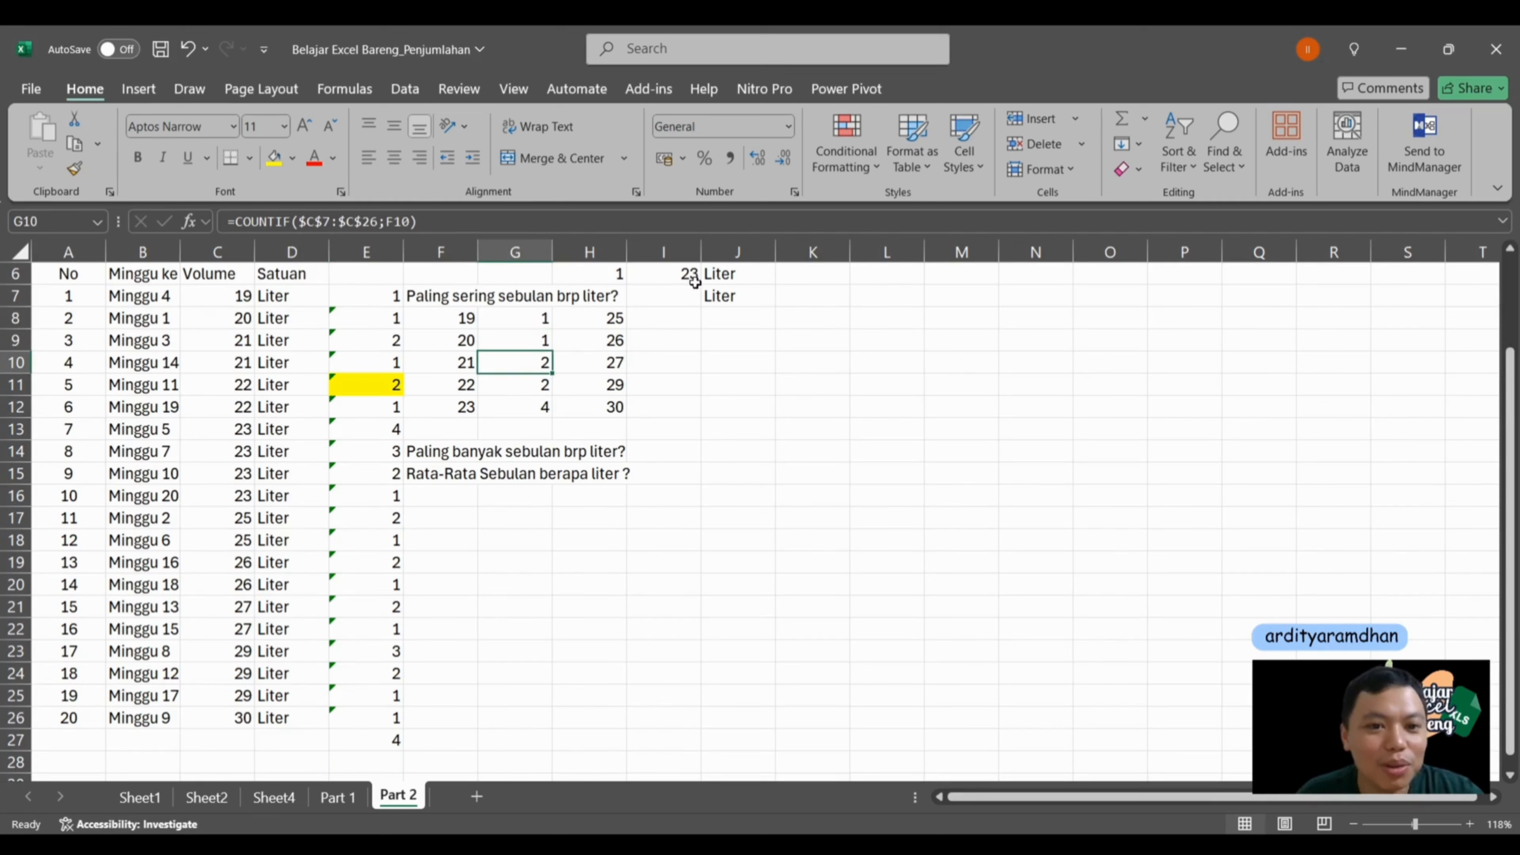
Step: Copy the COUNTIF formula from G8 to I8 so it counts the volume in H8
click(525, 313)
key(ctrl+c)
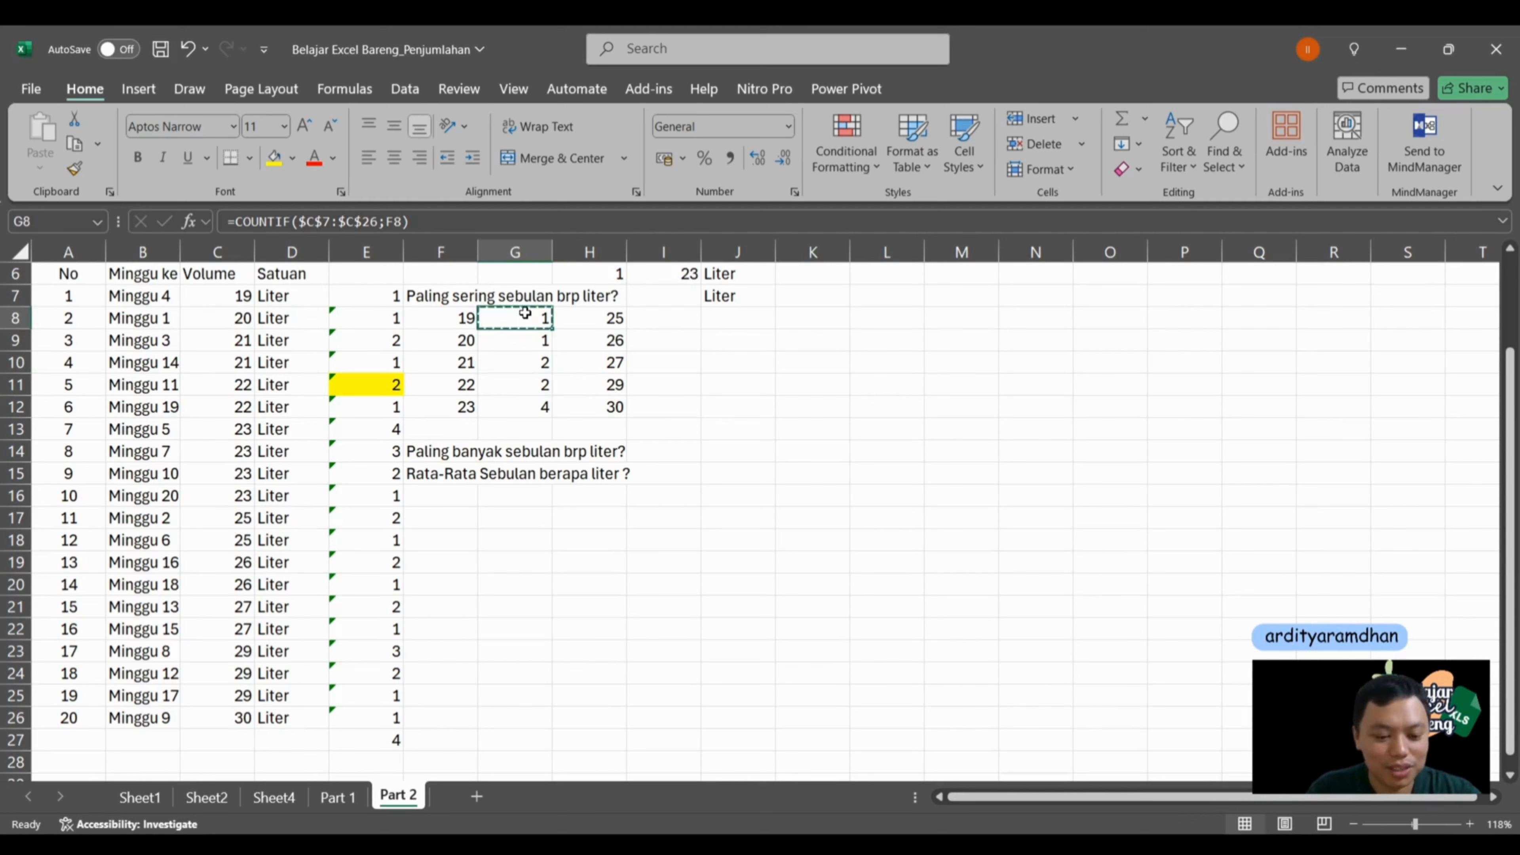
key(Right)
key(Right)
key(ctrl+v)
key(Down)
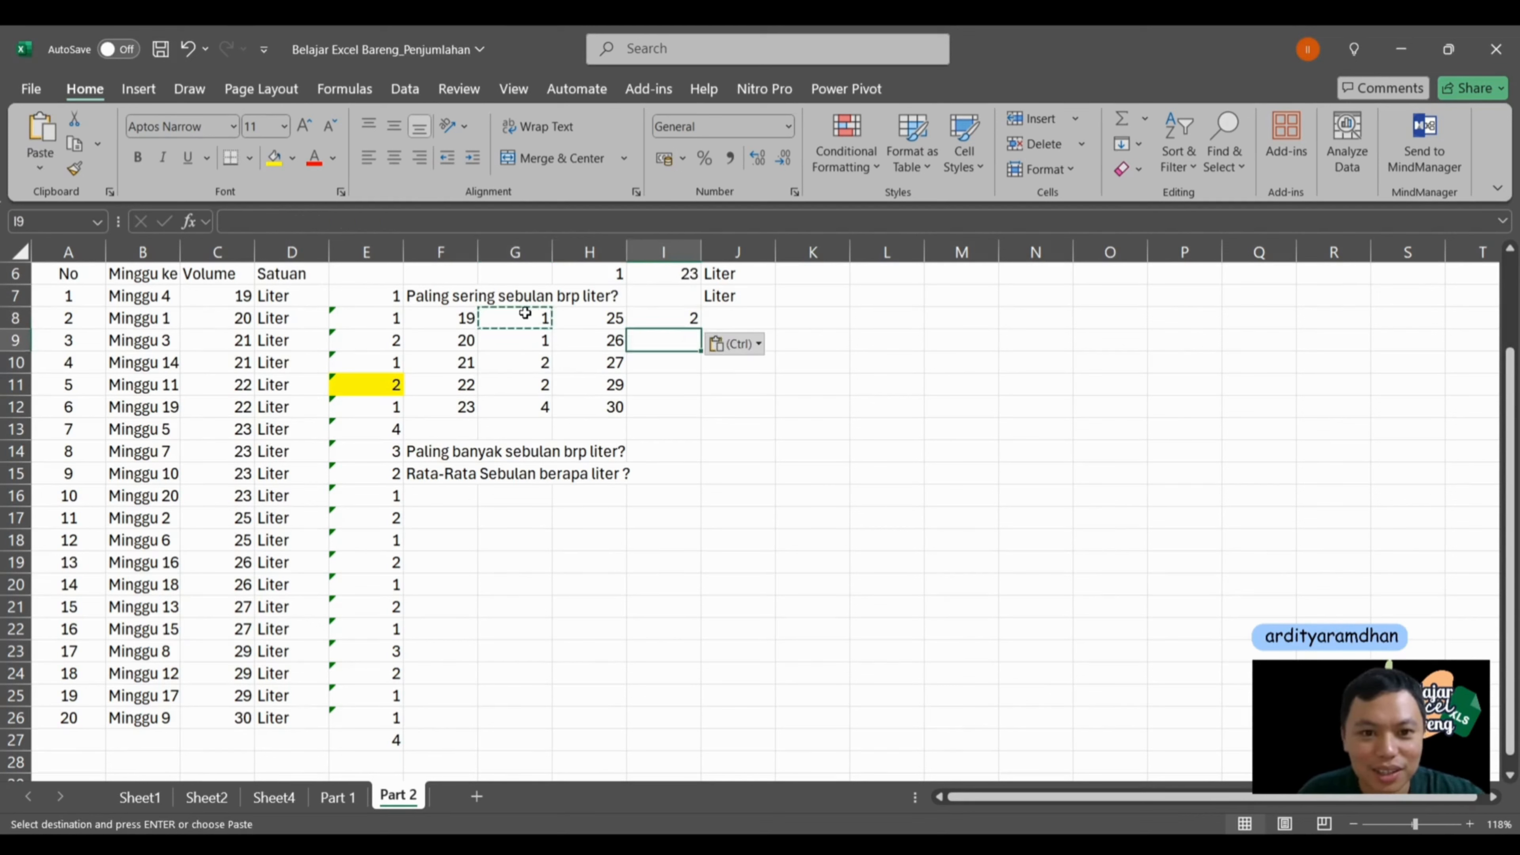
Step: Copy the COUNTIF formula from I8 down to I9:I12 for the volumes 26 to 30
key(Up)
key(ctrl+c)
key(Down)
key(shift+Down)
key(shift+Down)
key(shift+Down)
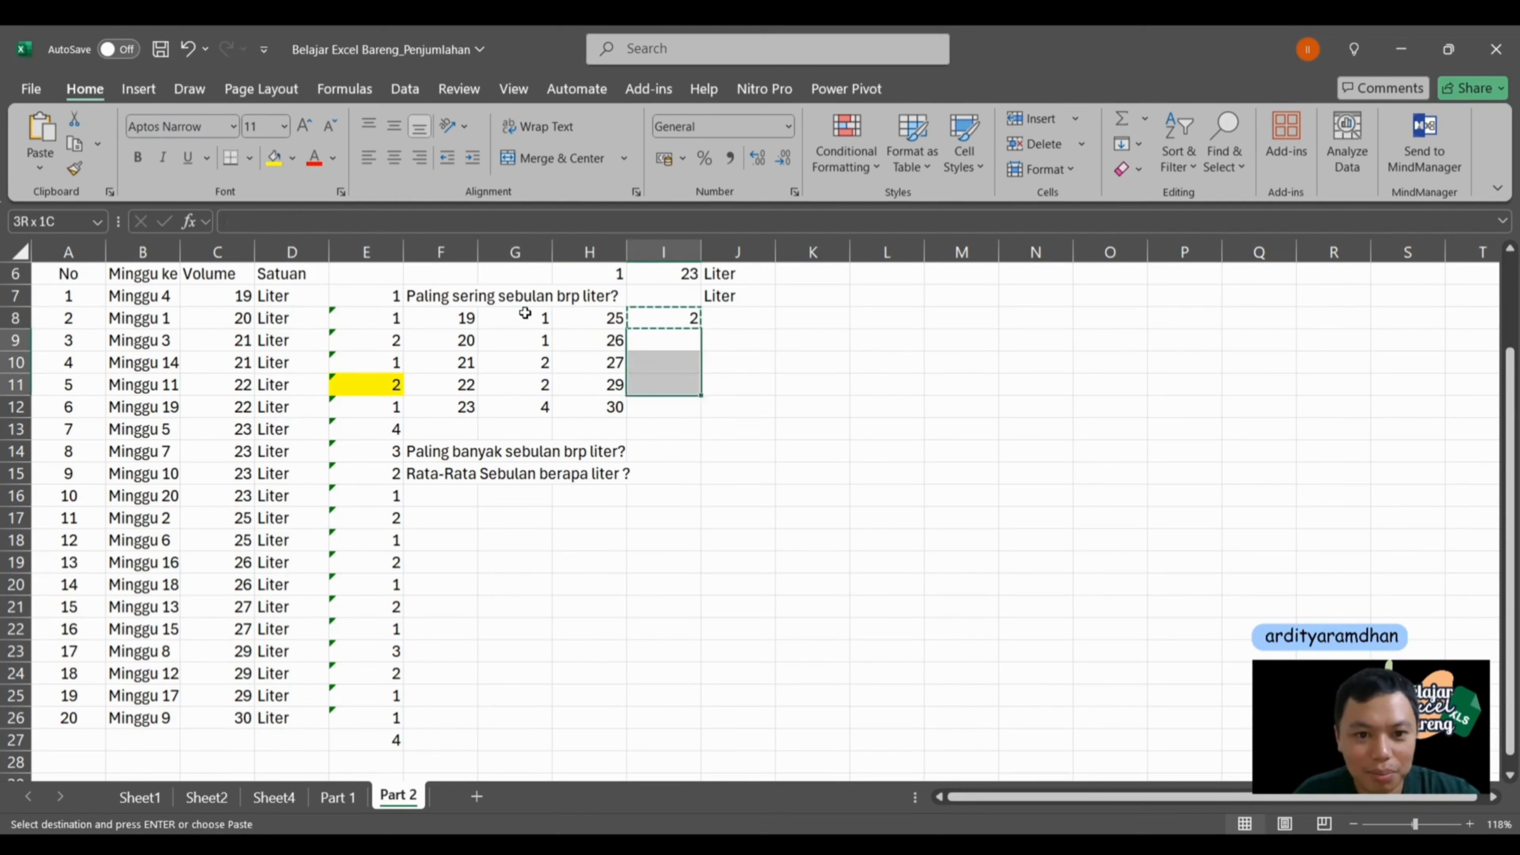
key(ctrl+v)
Step: Select the counts in G8:G12 and I8:I12 together and check their combined sum against the 20 weeks
click(525, 313)
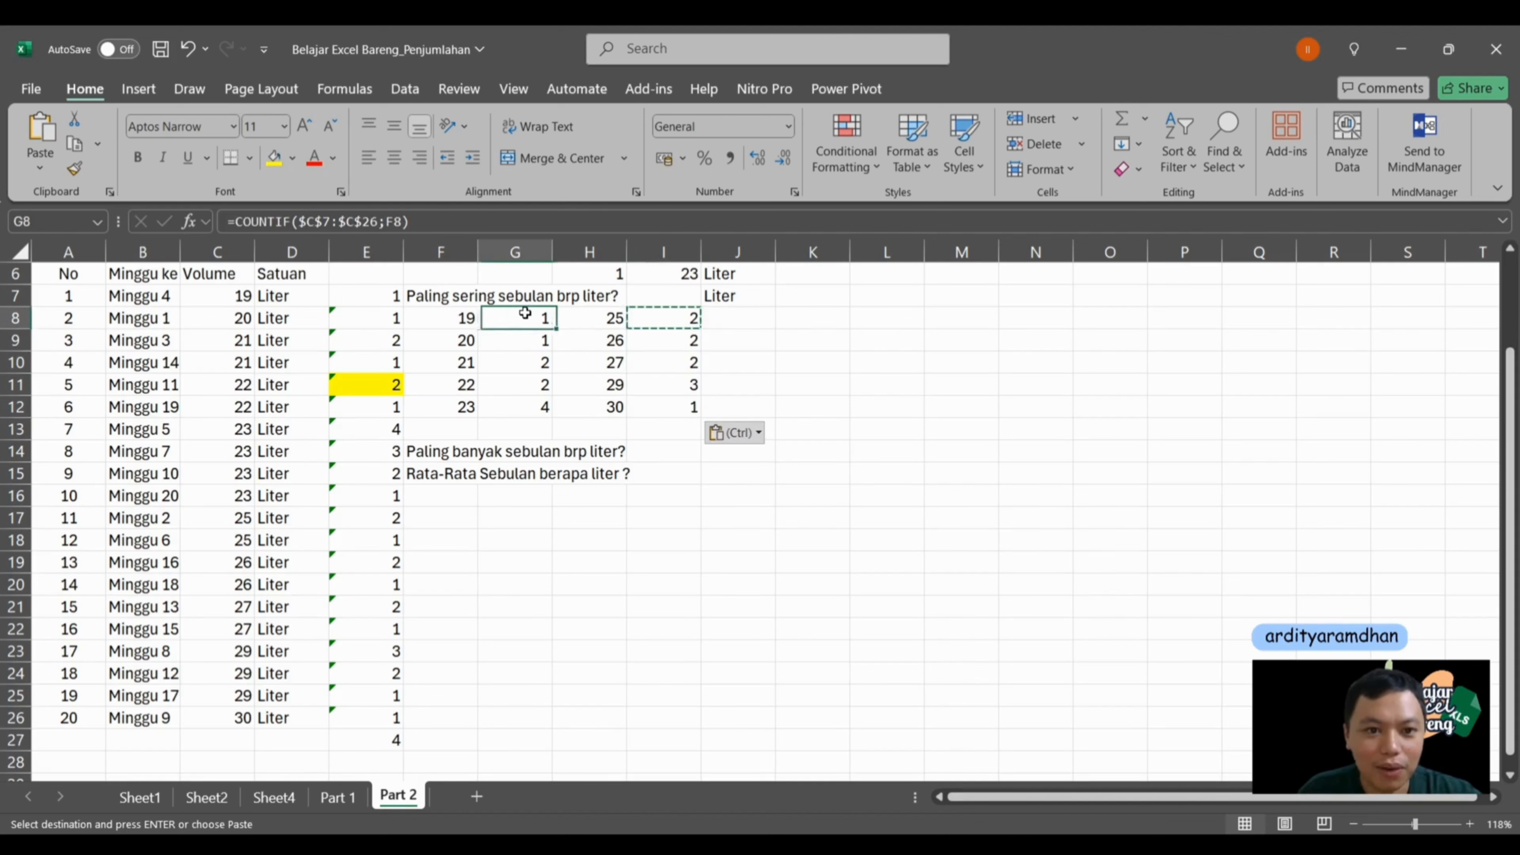
key(shift+Down)
key(shift+Down)
key(shift+Down)
key(shift+Down)
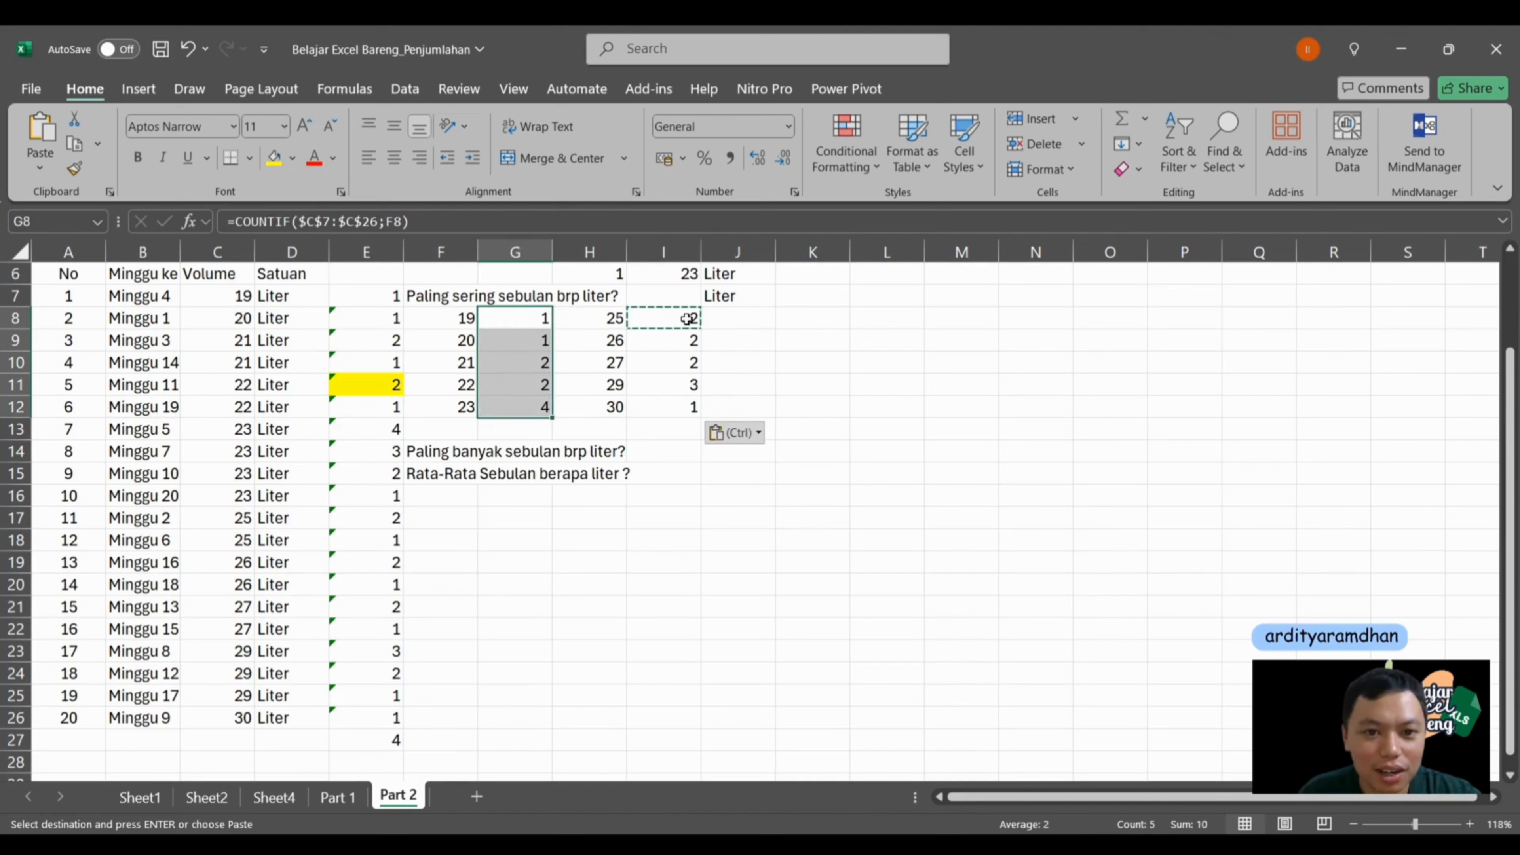
drag(686, 318, 678, 408)
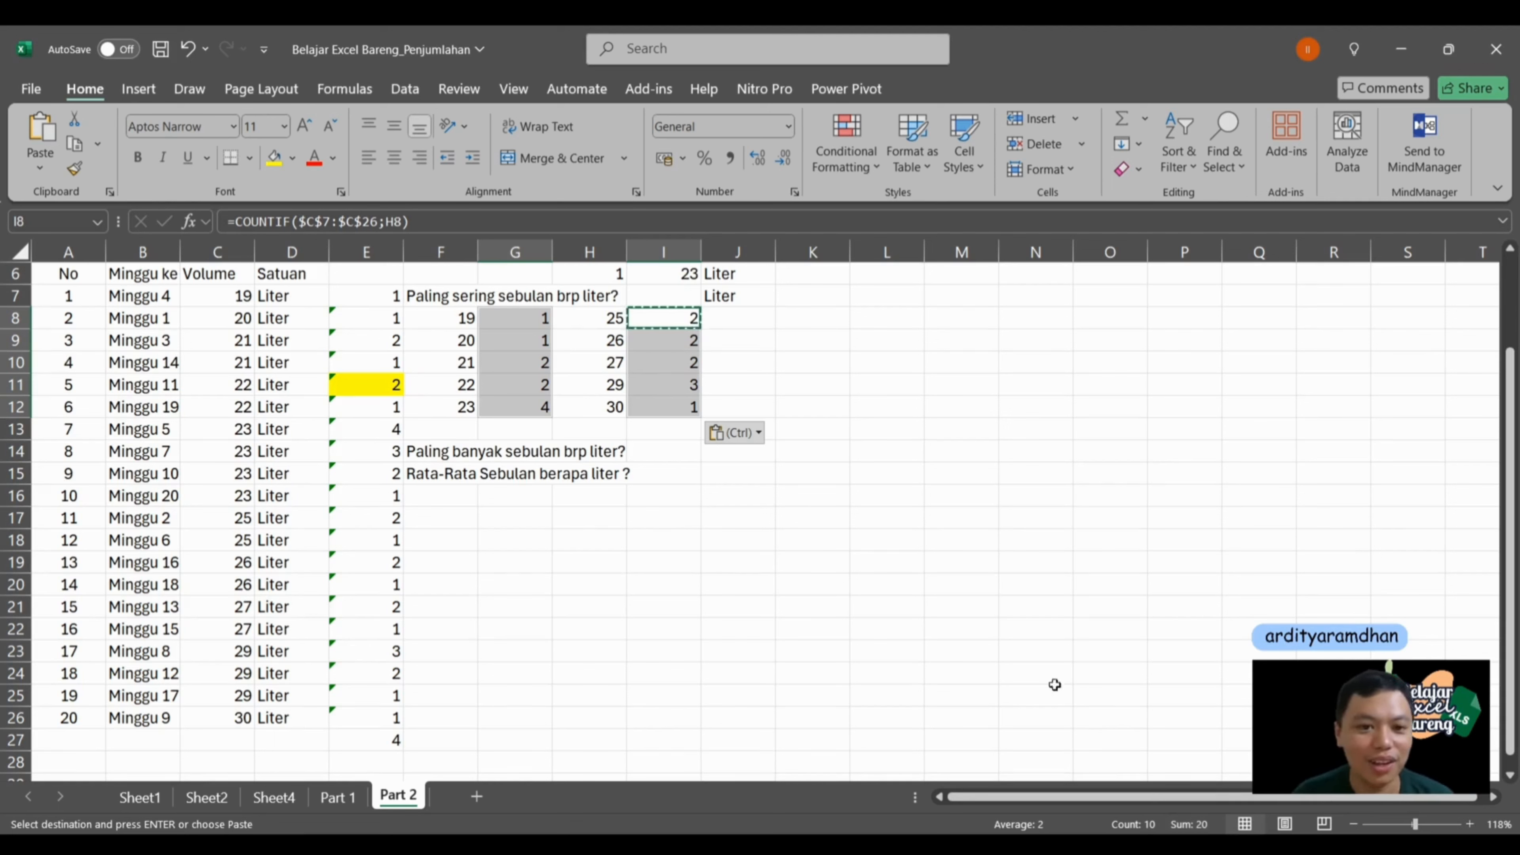
click(692, 364)
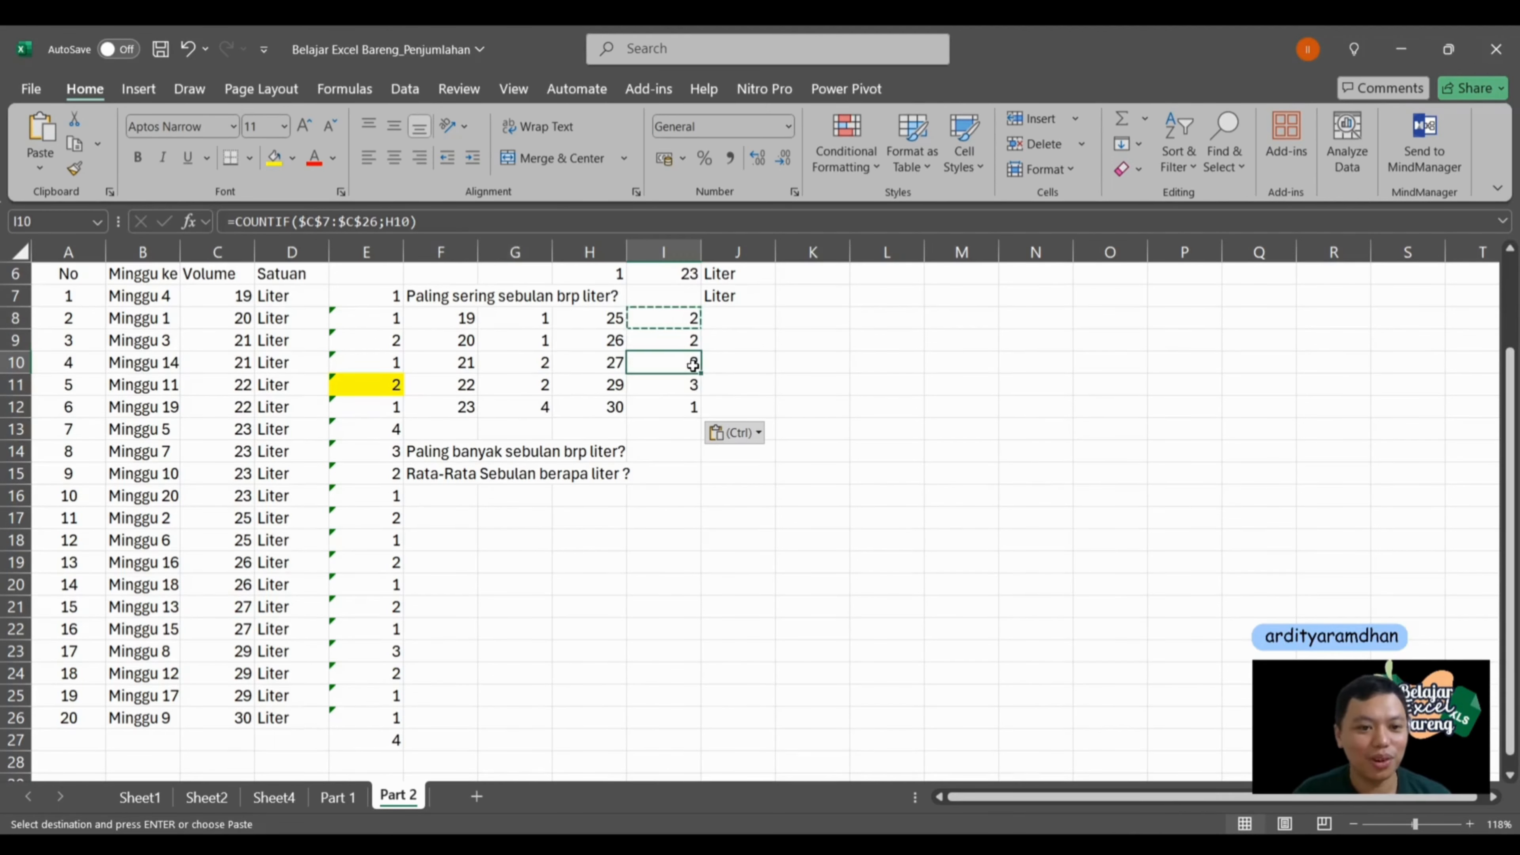
Step: Cancel the pending copy and compare the counts in G8:G12 and I8:I12 to find the most frequent volume
click(525, 389)
key(Escape)
key(Down)
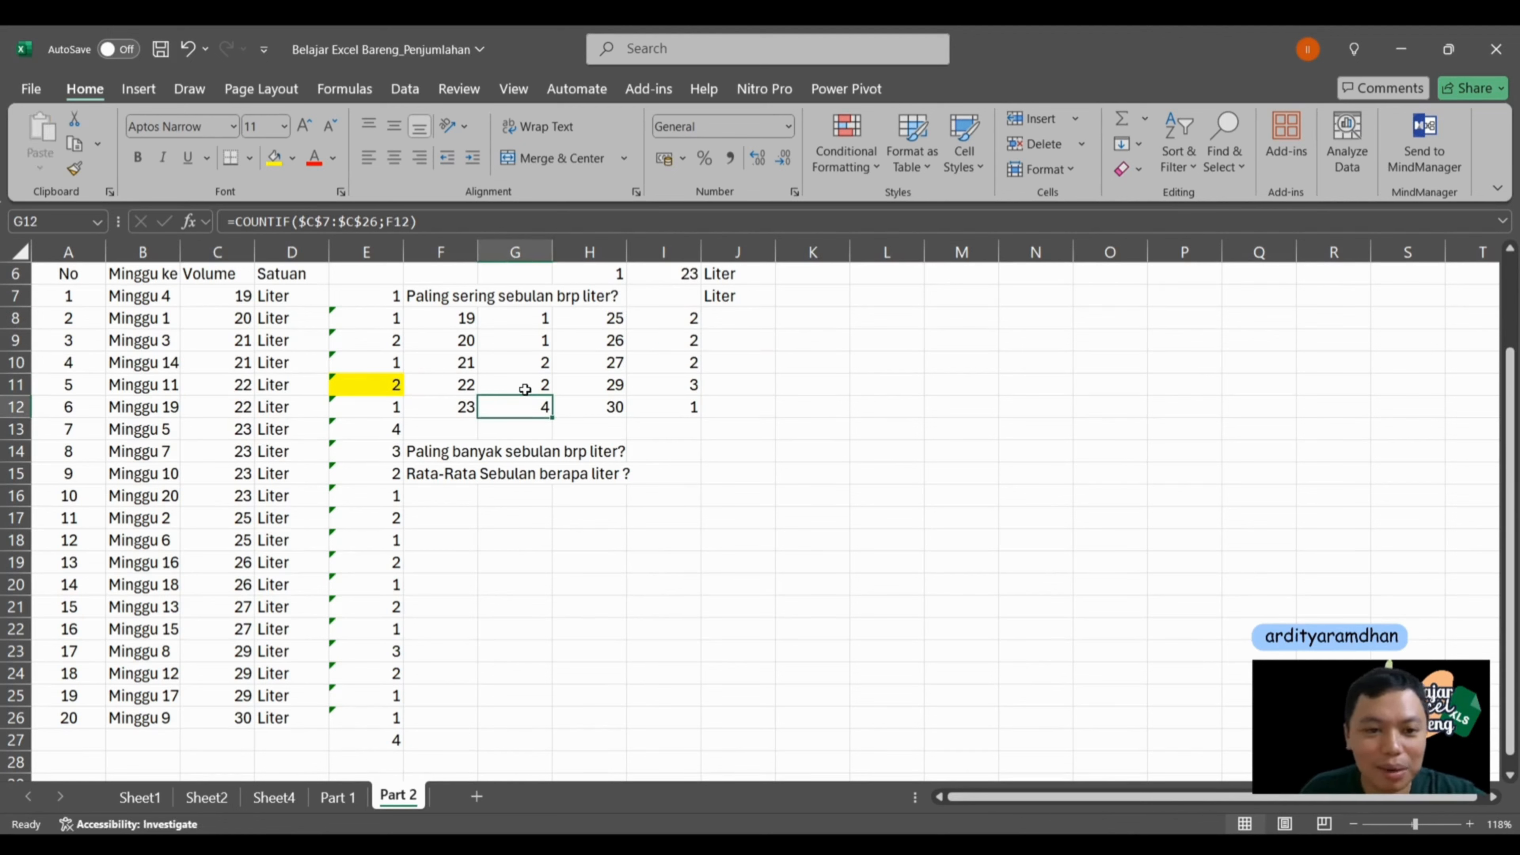
key(Up)
key(Up)
key(Up)
key(Up)
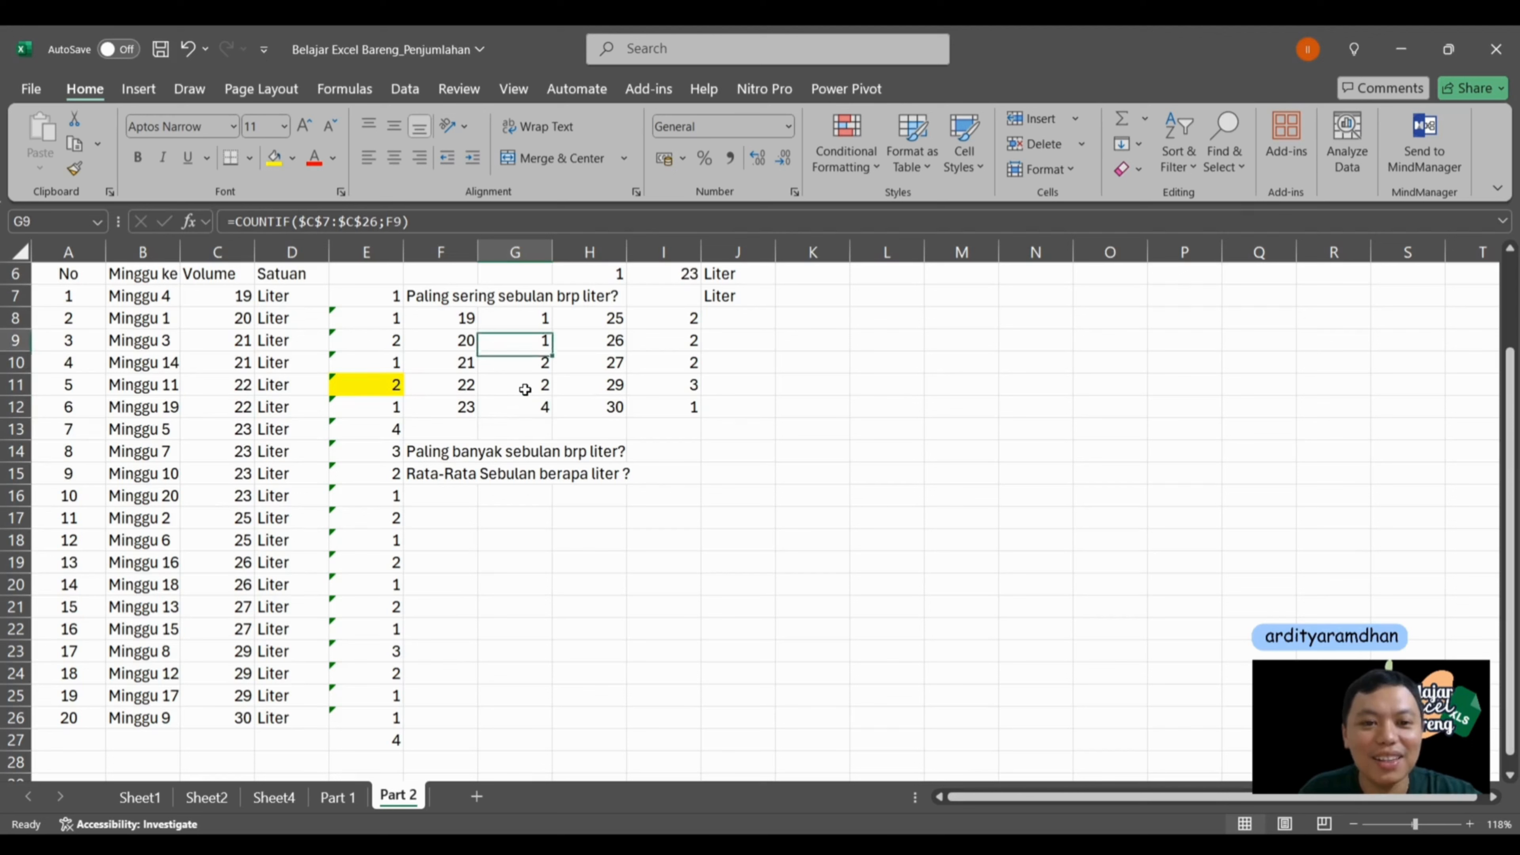
key(Down)
key(Down)
key(Down)
key(Down)
key(Right)
key(Right)
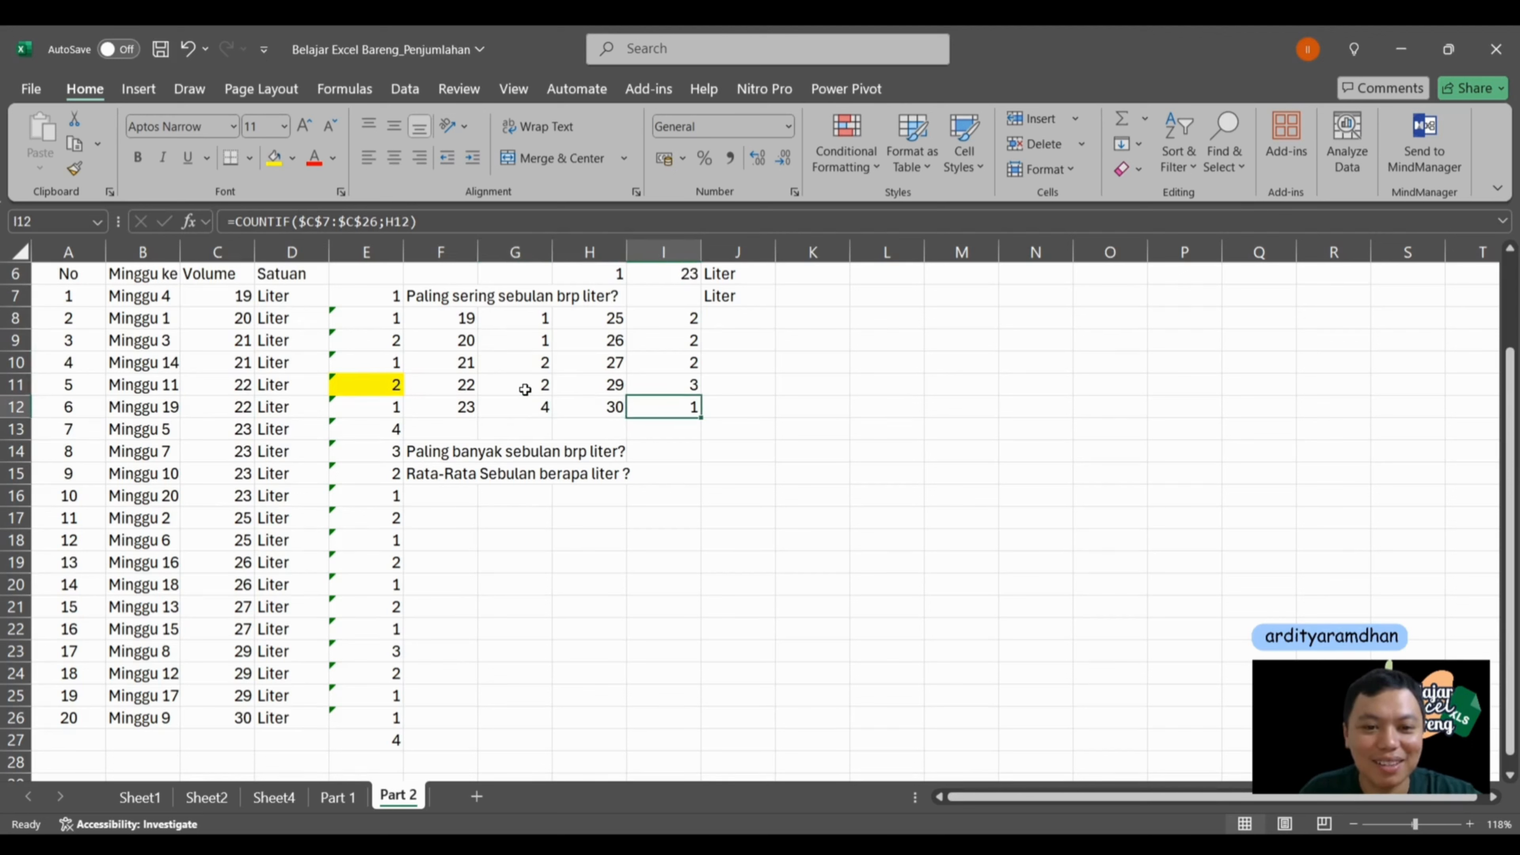
key(Up)
key(Up)
key(Up)
key(Up)
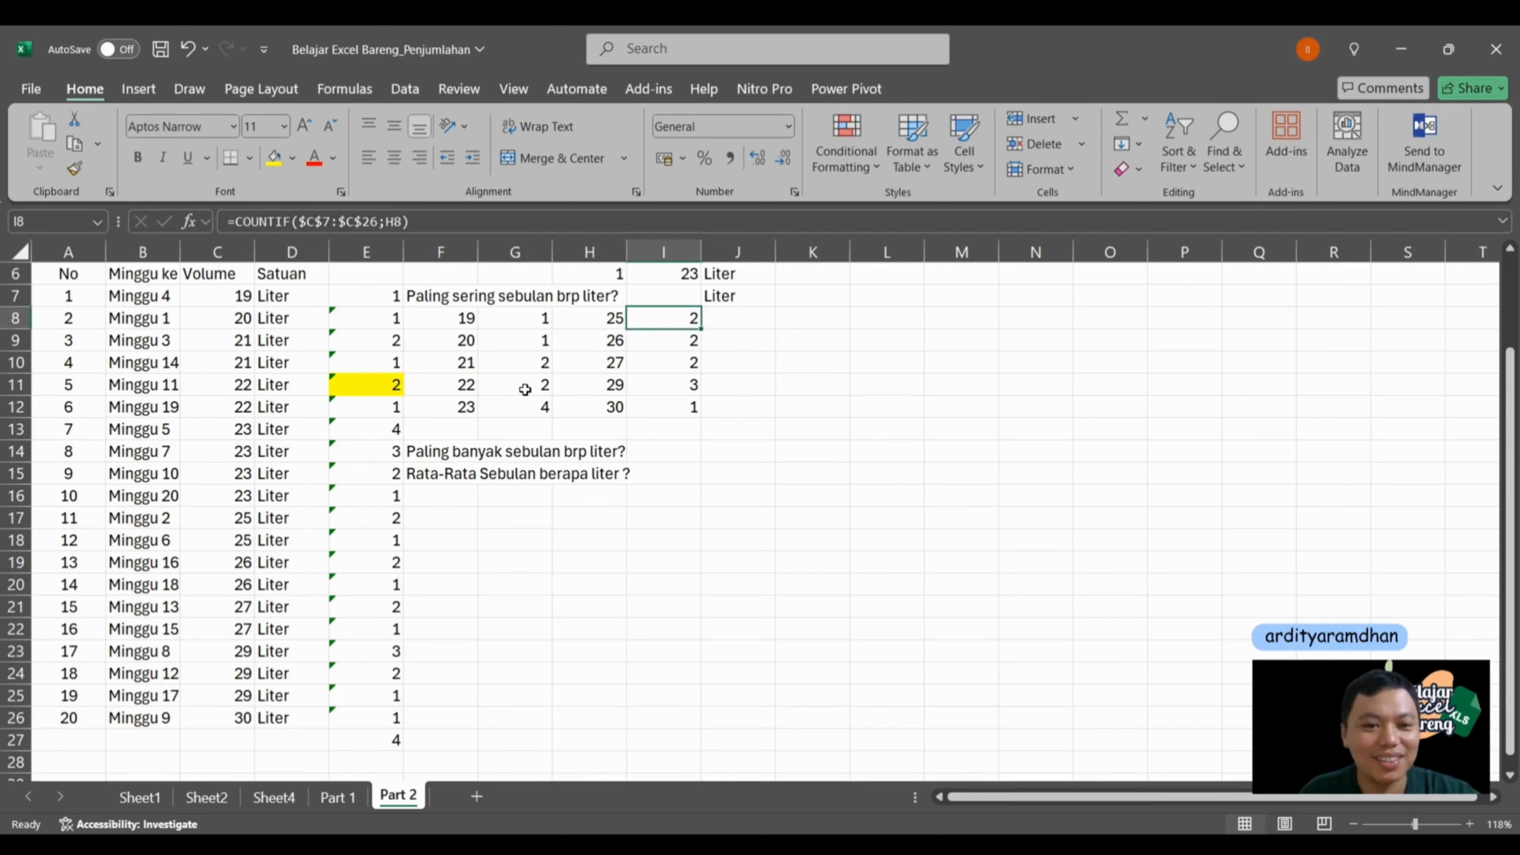
key(Down)
key(Down)
key(Down)
key(Left)
key(Left)
key(Down)
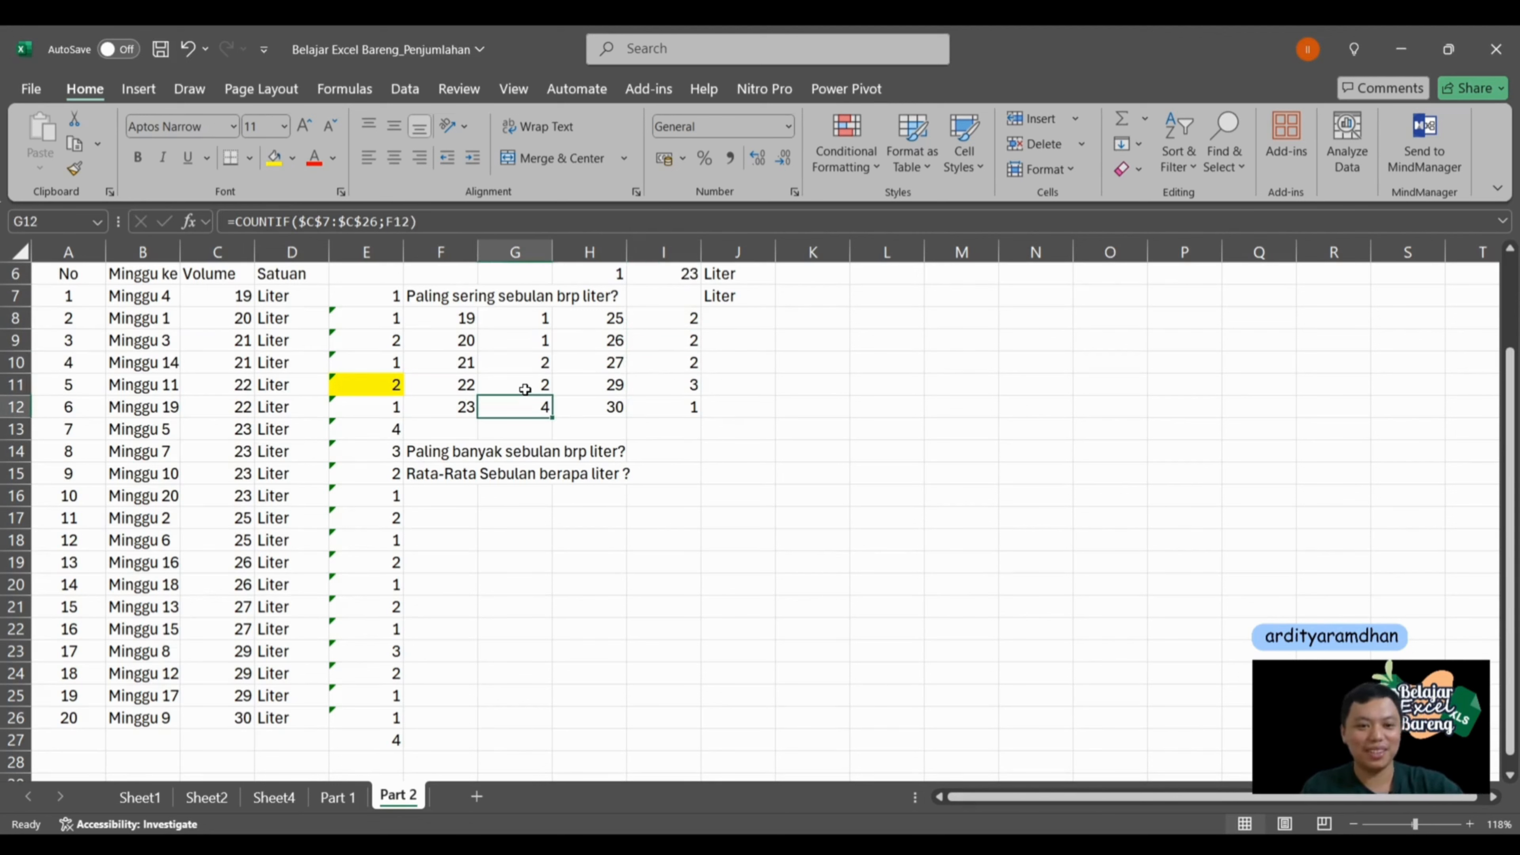
Step: Enter 23 in I7 as the answer to the most-frequent-volume question
key(Right)
key(Right)
key(Up)
key(Up)
key(Up)
key(Up)
key(Up)
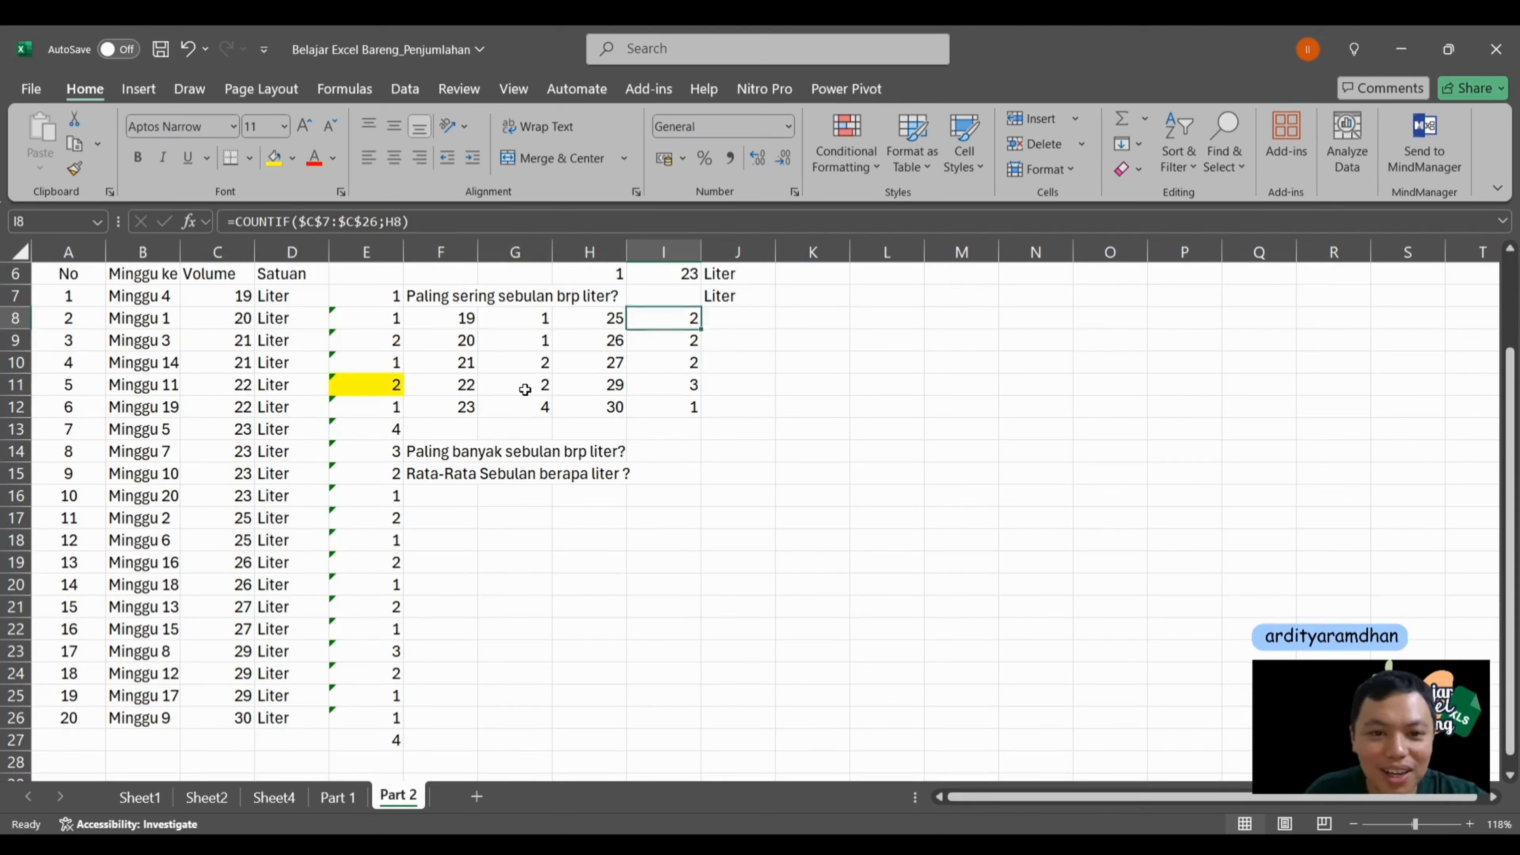
text(23)
key(Right)
Step: Review the most-frequent-volume question in F7 and the list of distinct volumes starting at F8
key(Left)
key(Left)
key(Left)
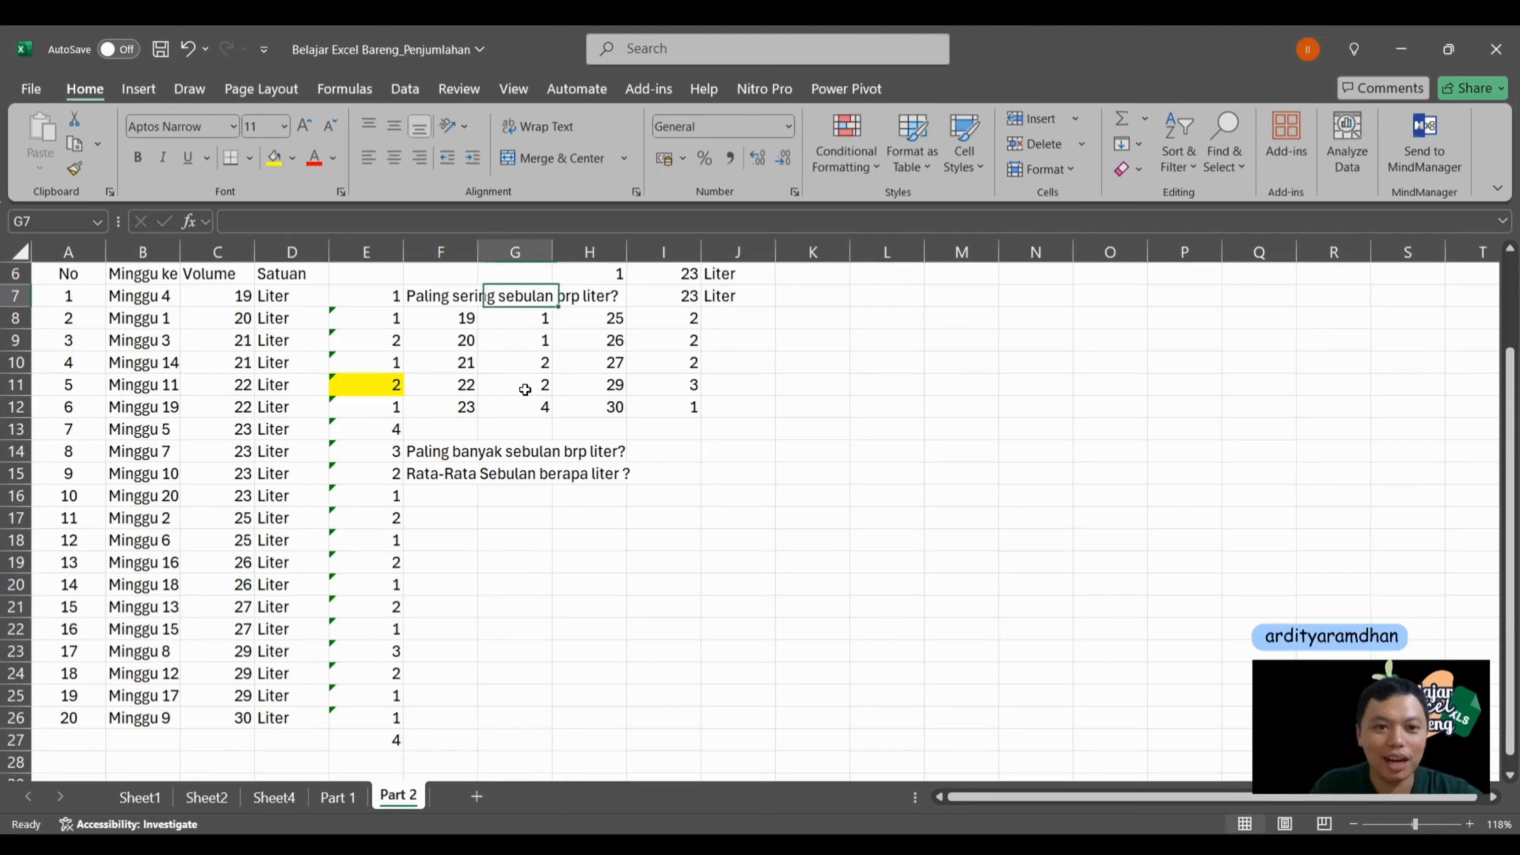
key(Left)
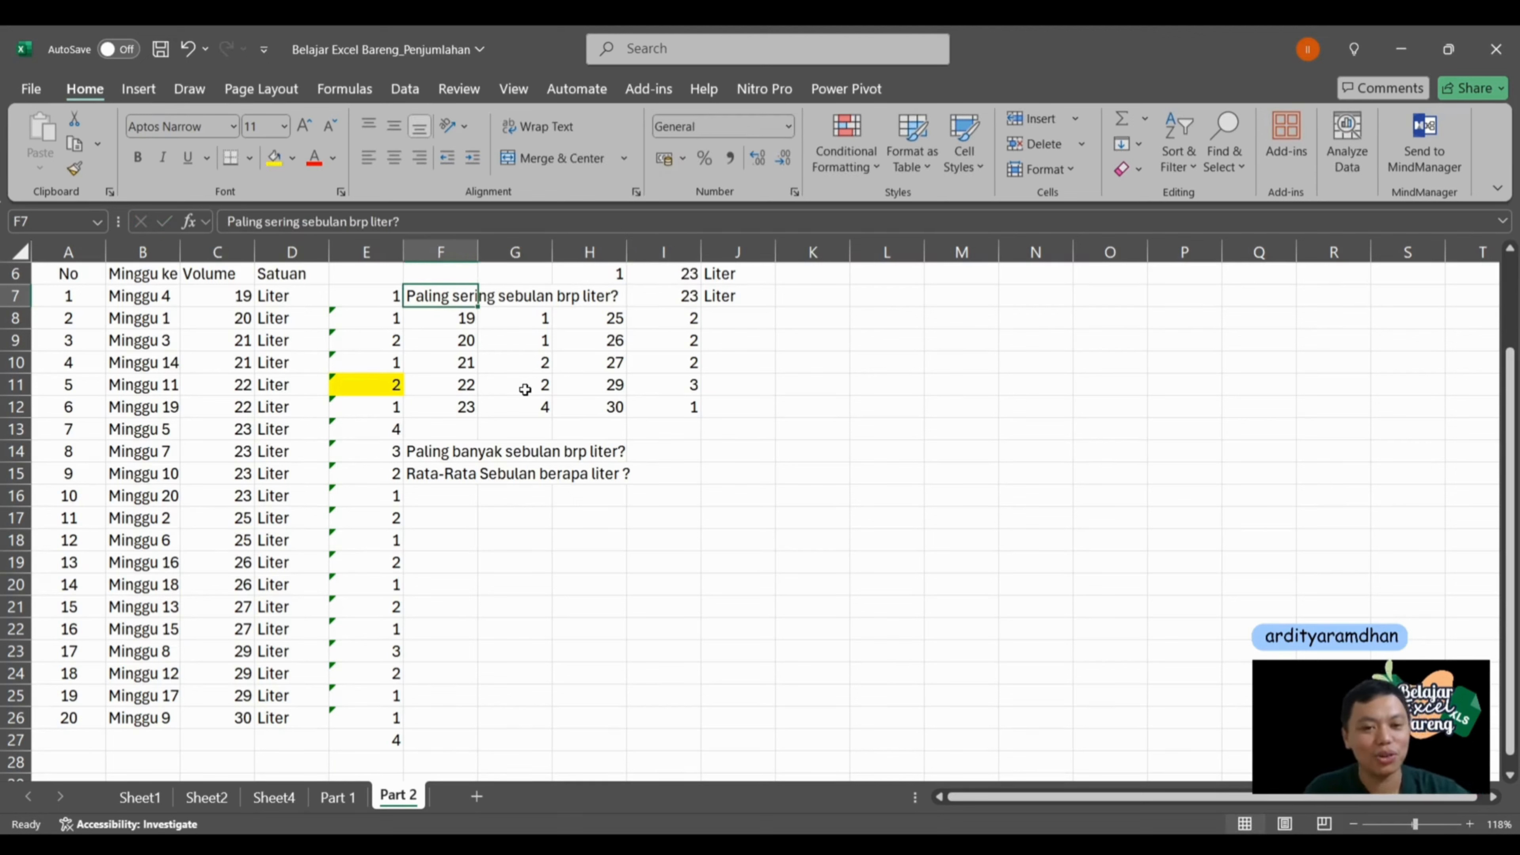
key(Down)
key(shift+Down)
key(shift+Down)
key(shift+Down)
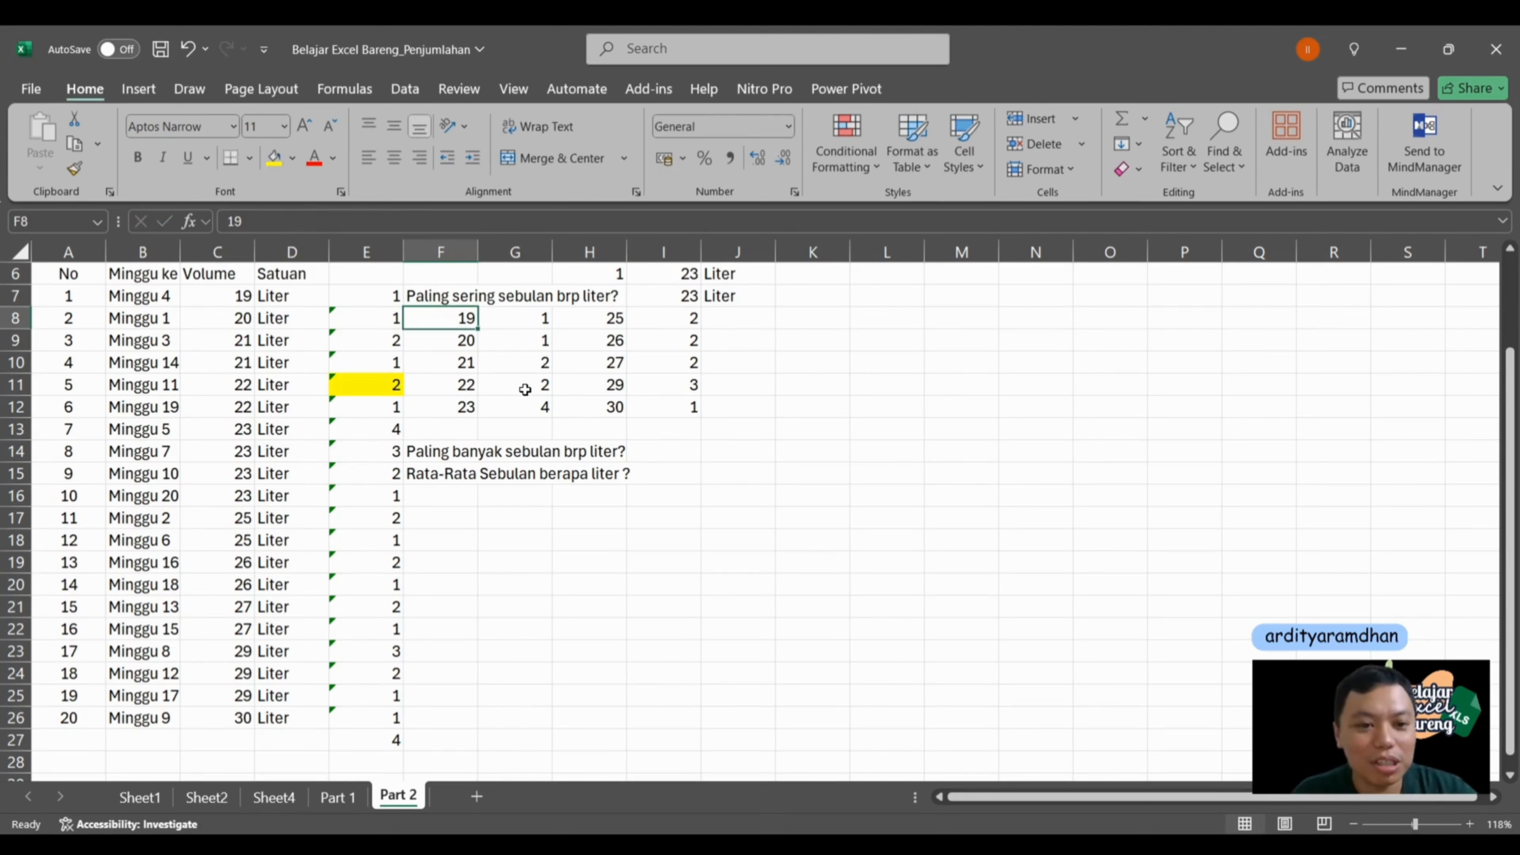
key(shift+Up)
key(shift+Up)
key(shift+Up)
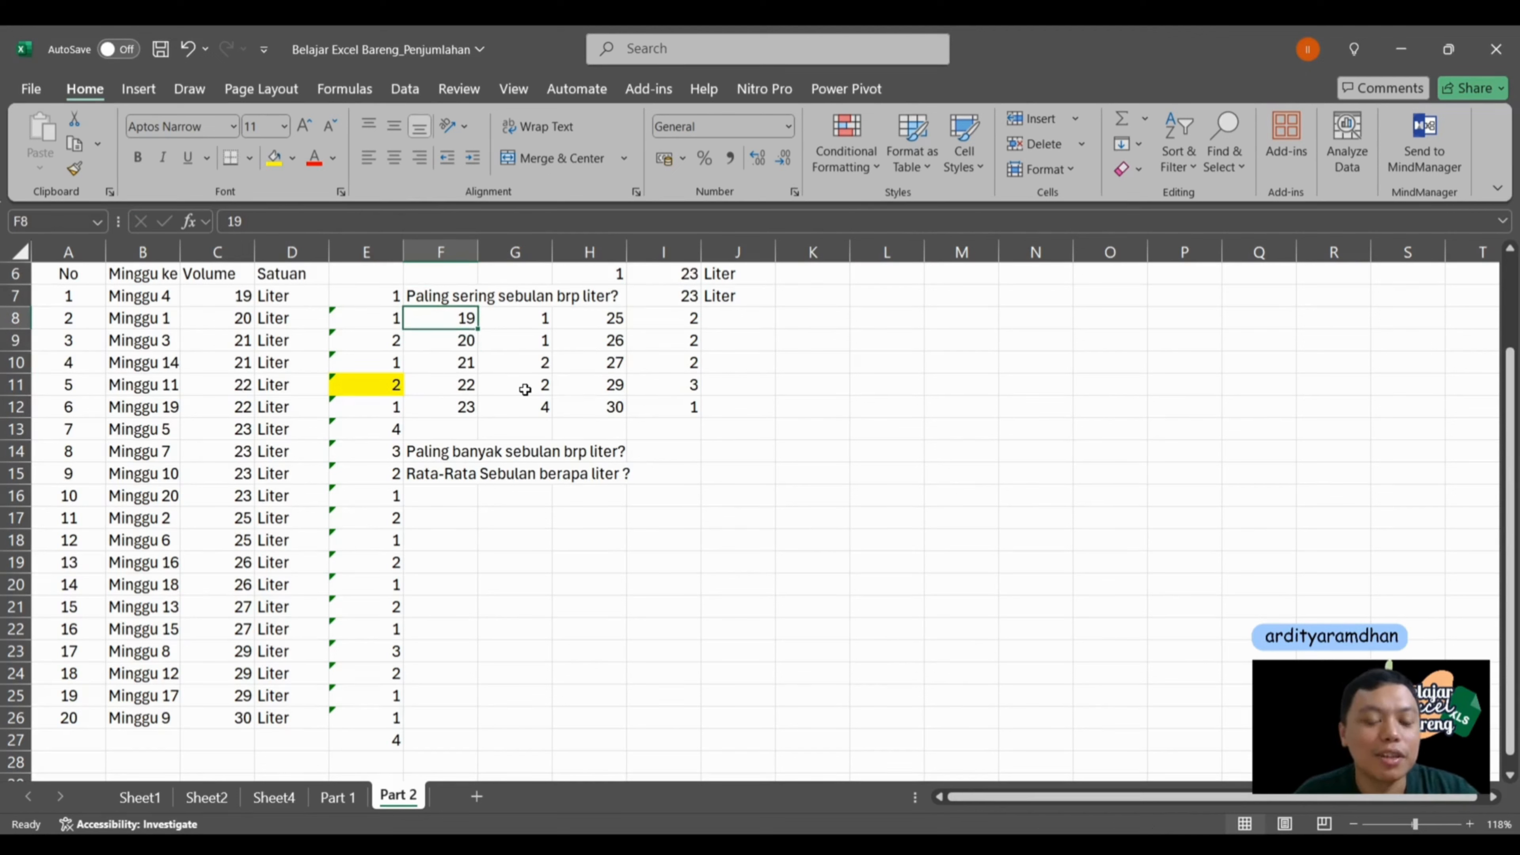
Step: Examine each volume in F8:F12 alongside its COUNTIF count in column G, ending at the count in I12
key(Right)
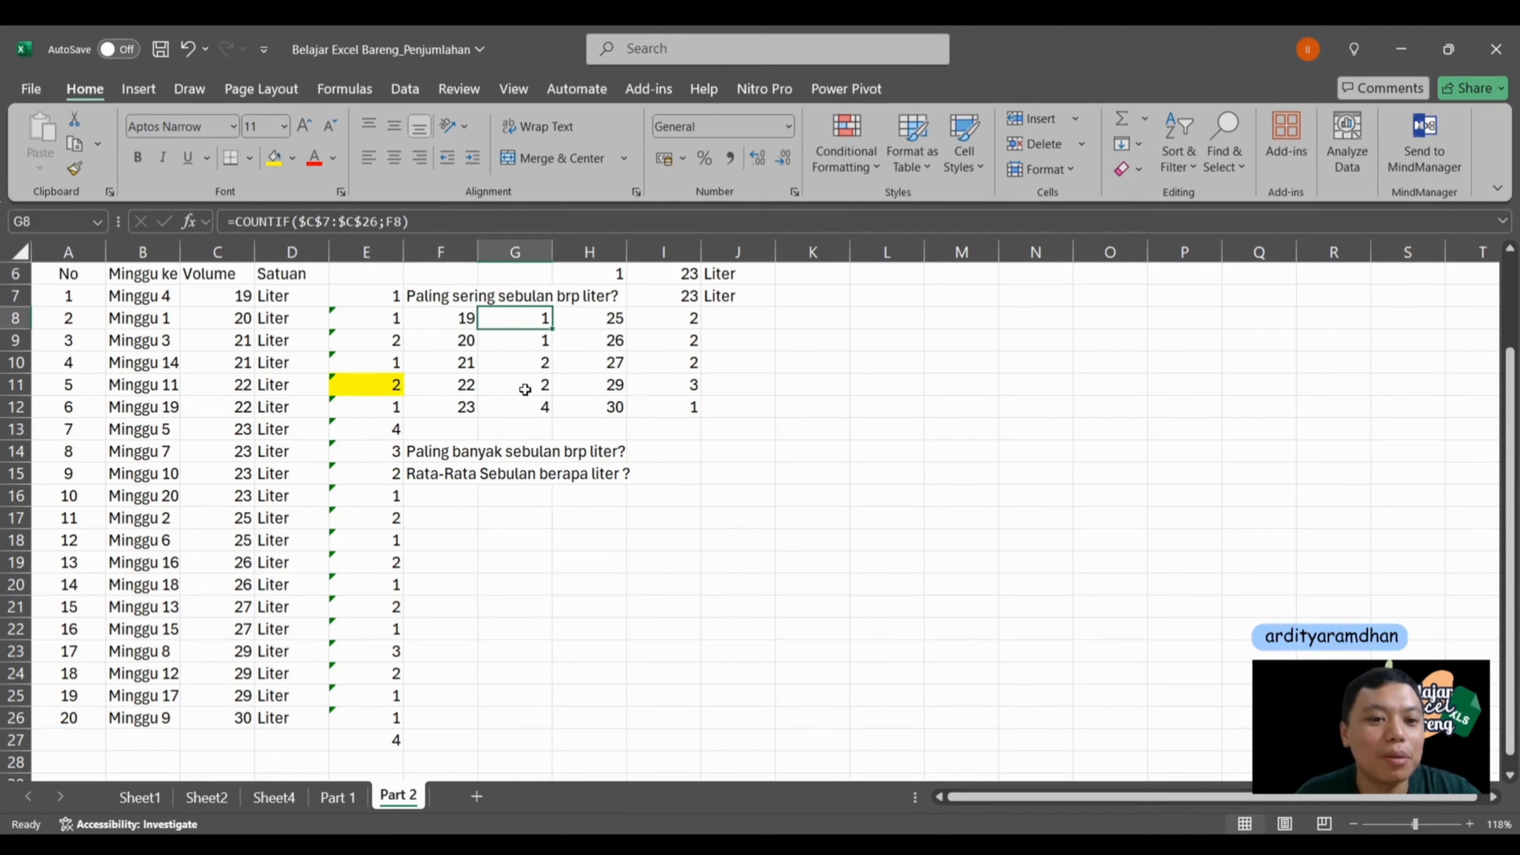
key(Left)
key(Down)
key(Right)
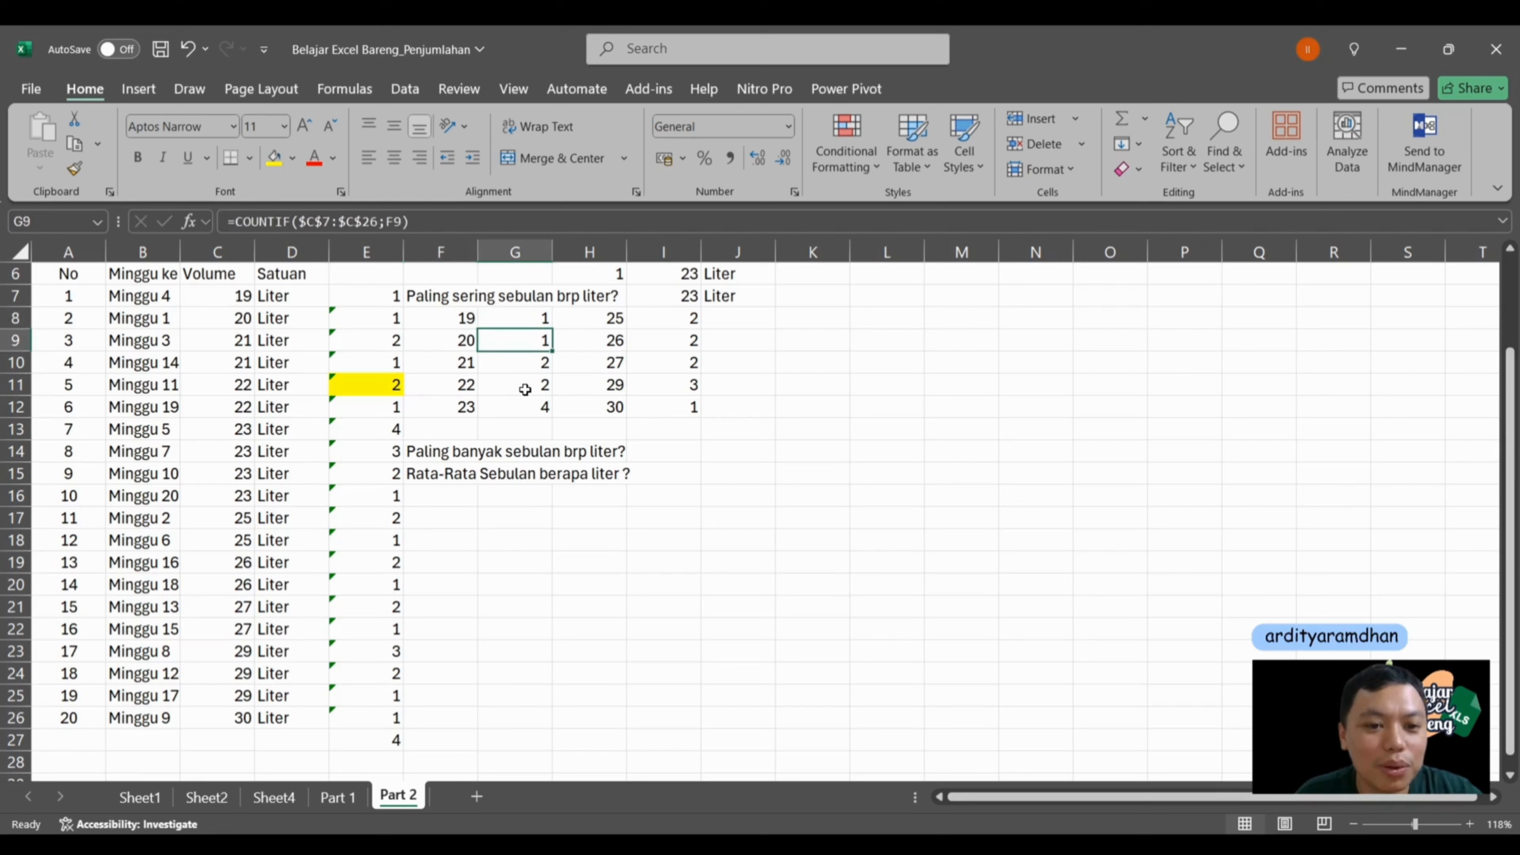
key(Left)
key(Down)
key(Right)
key(Left)
key(Down)
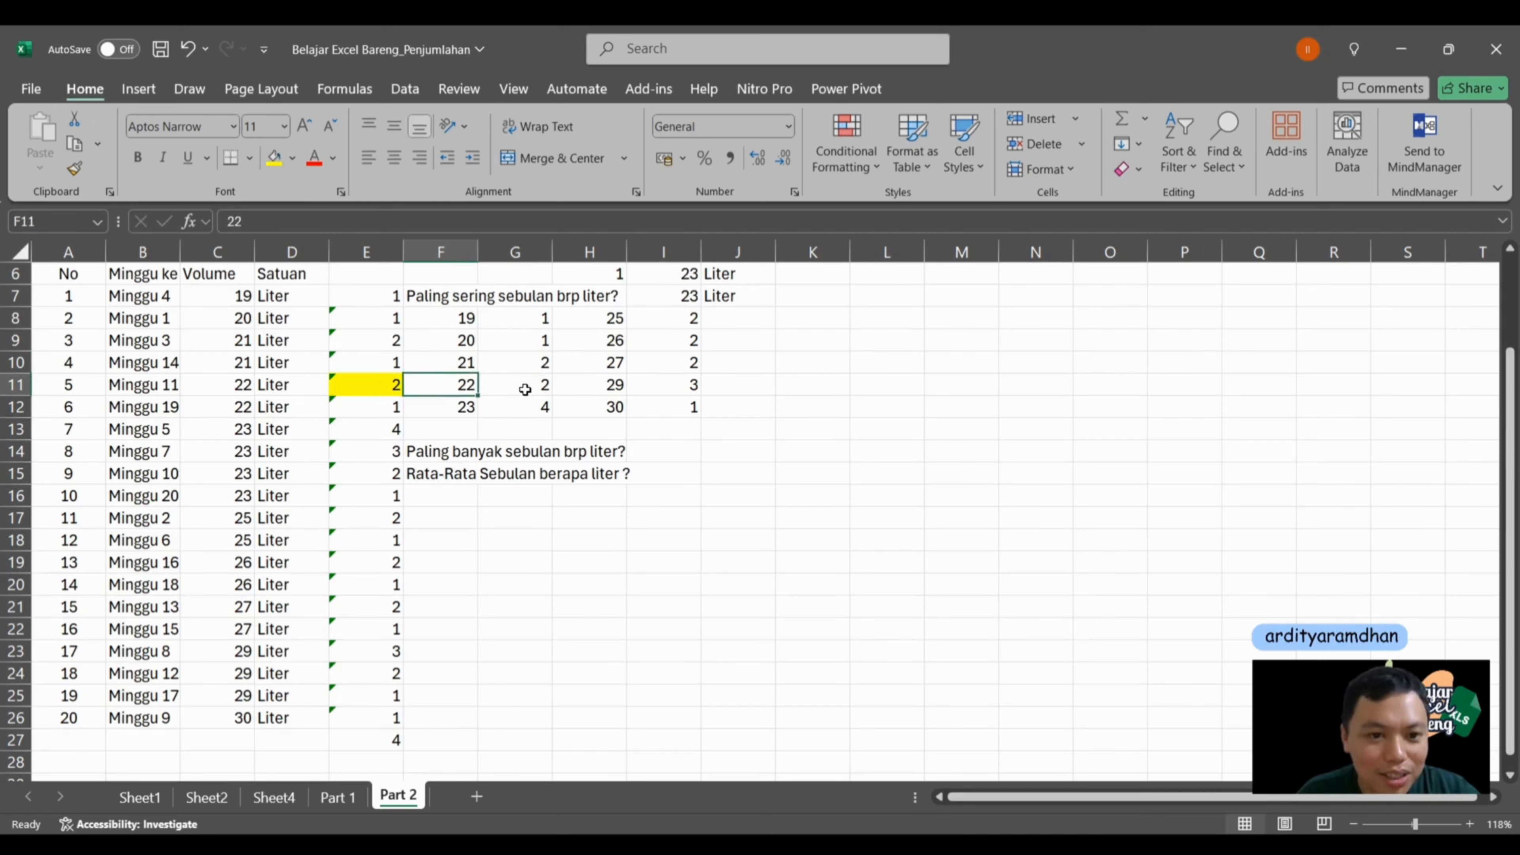
key(Right)
key(Left)
key(Down)
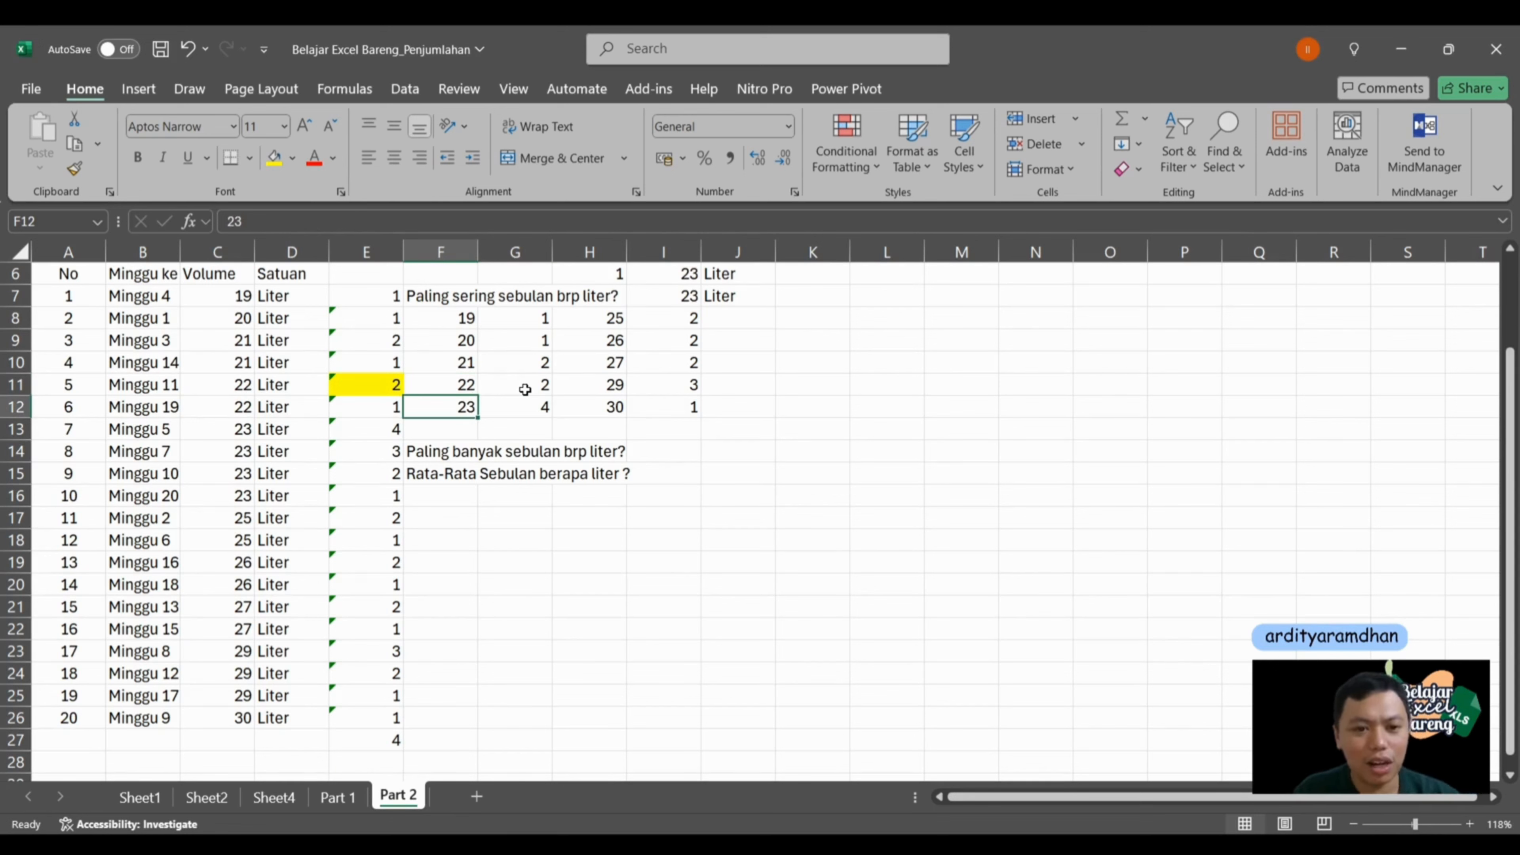
key(Right)
key(Right)
key(Right)
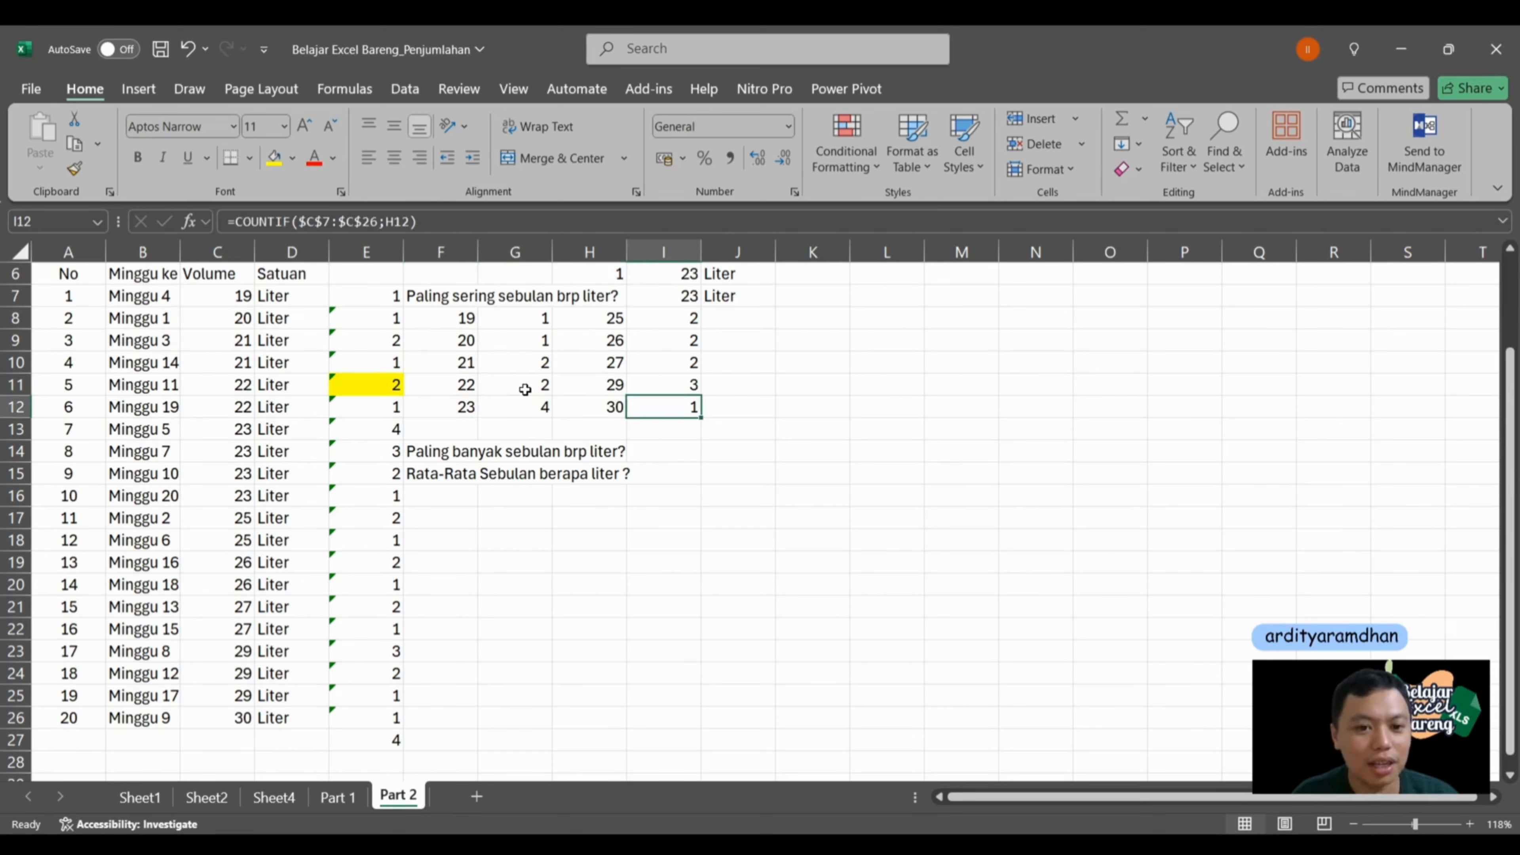
Step: Inspect how the ranges shift in the relative-range COUNTIF formulas in column E, from E7 down to E11
key(Up)
key(Up)
key(Left)
key(Left)
key(Left)
key(Left)
key(Left)
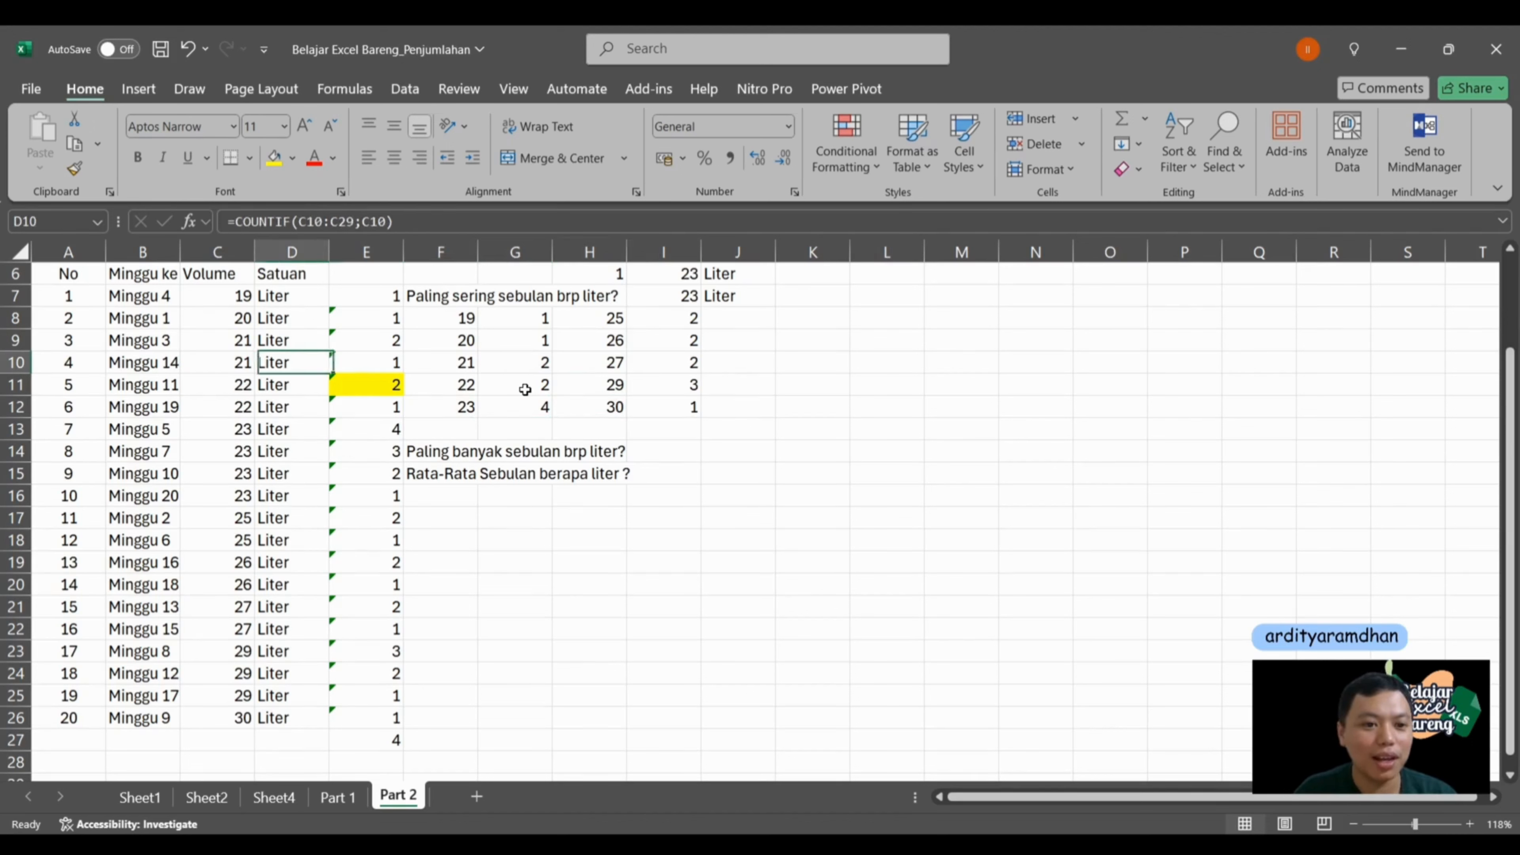
key(Right)
key(Up)
key(Up)
key(Up)
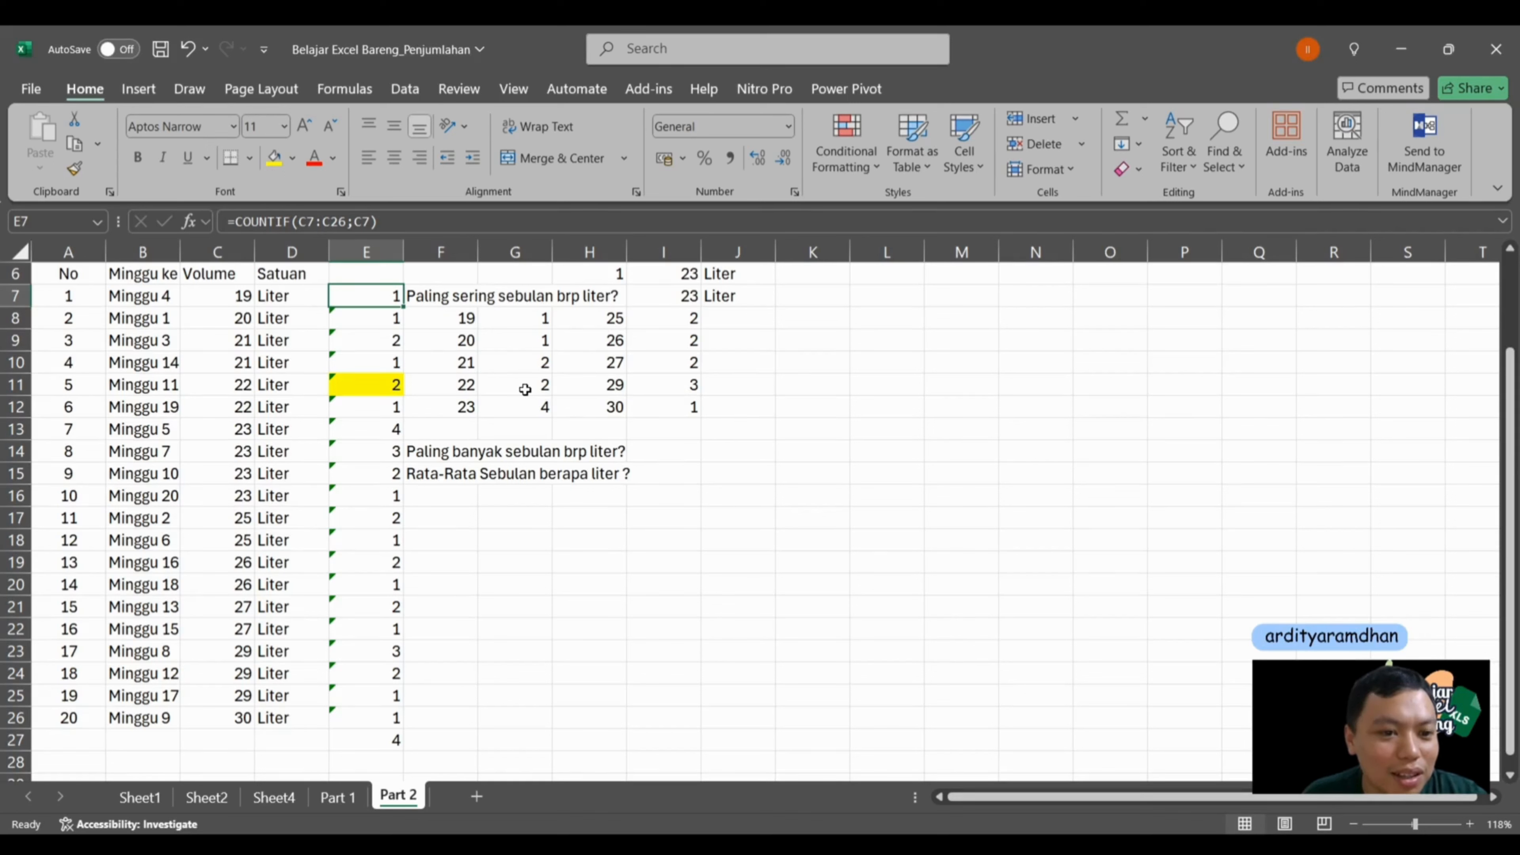
key(Down)
key(Down)
key(Down)
key(Down)
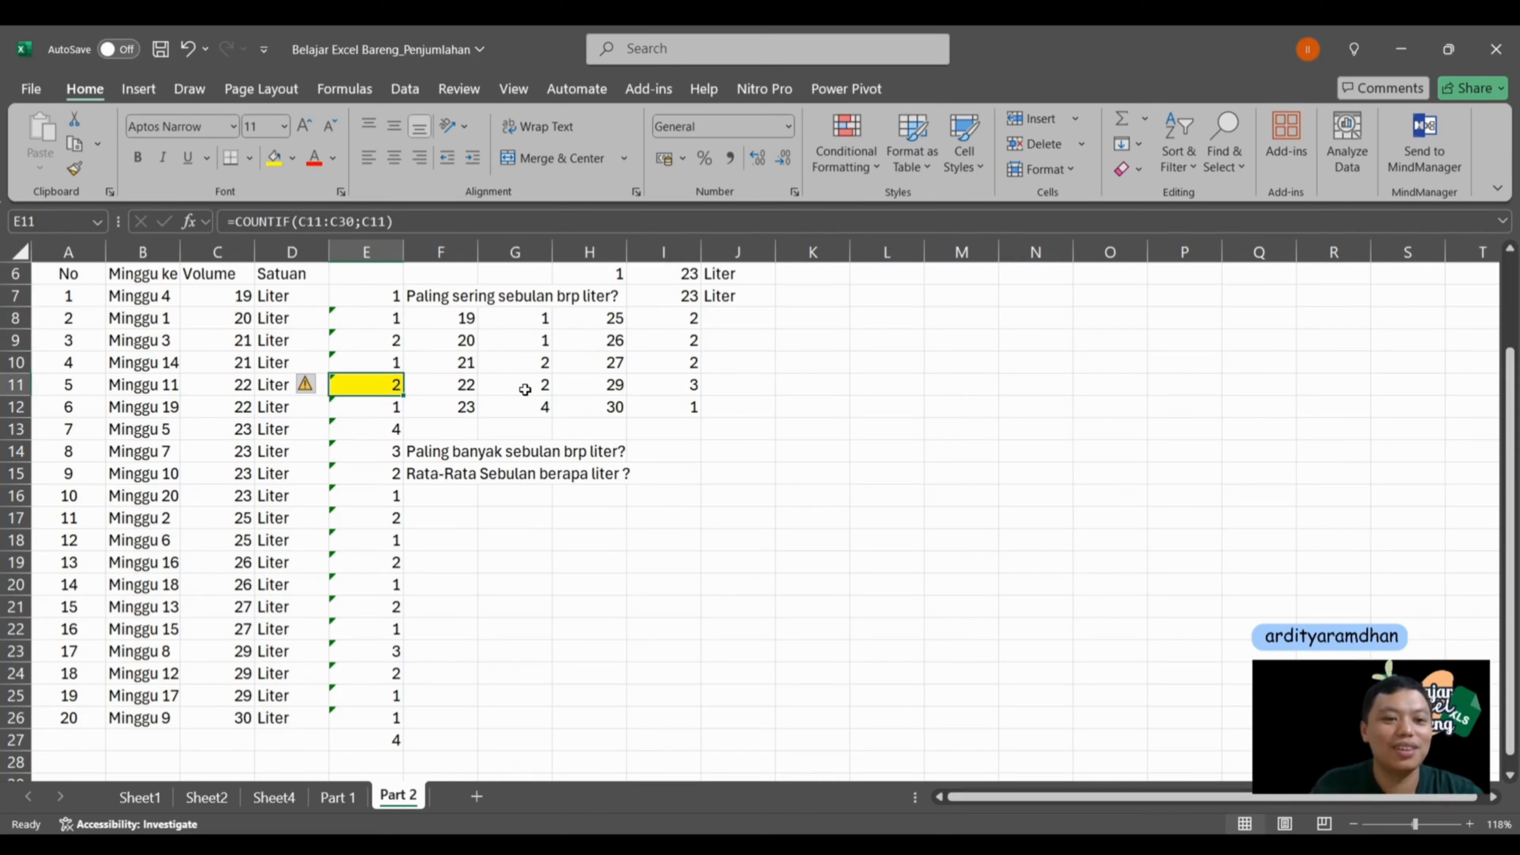
Step: Compare the relative-range counts in E11 and E13 with the locked-range counts for the same volumes
key(Left)
key(Left)
key(Right)
key(Right)
key(Right)
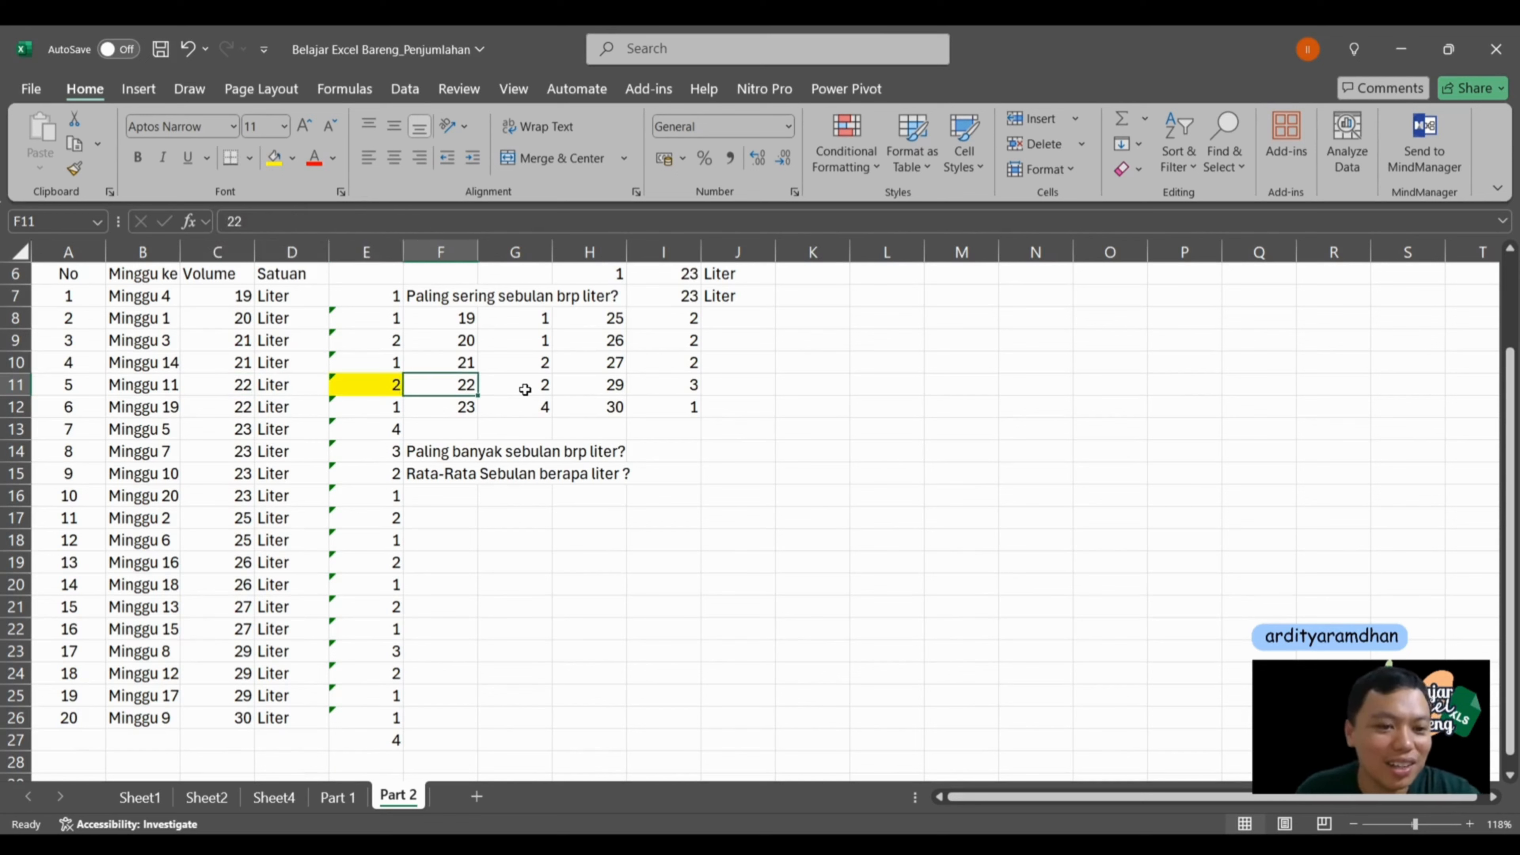
key(Down)
key(Down)
key(Left)
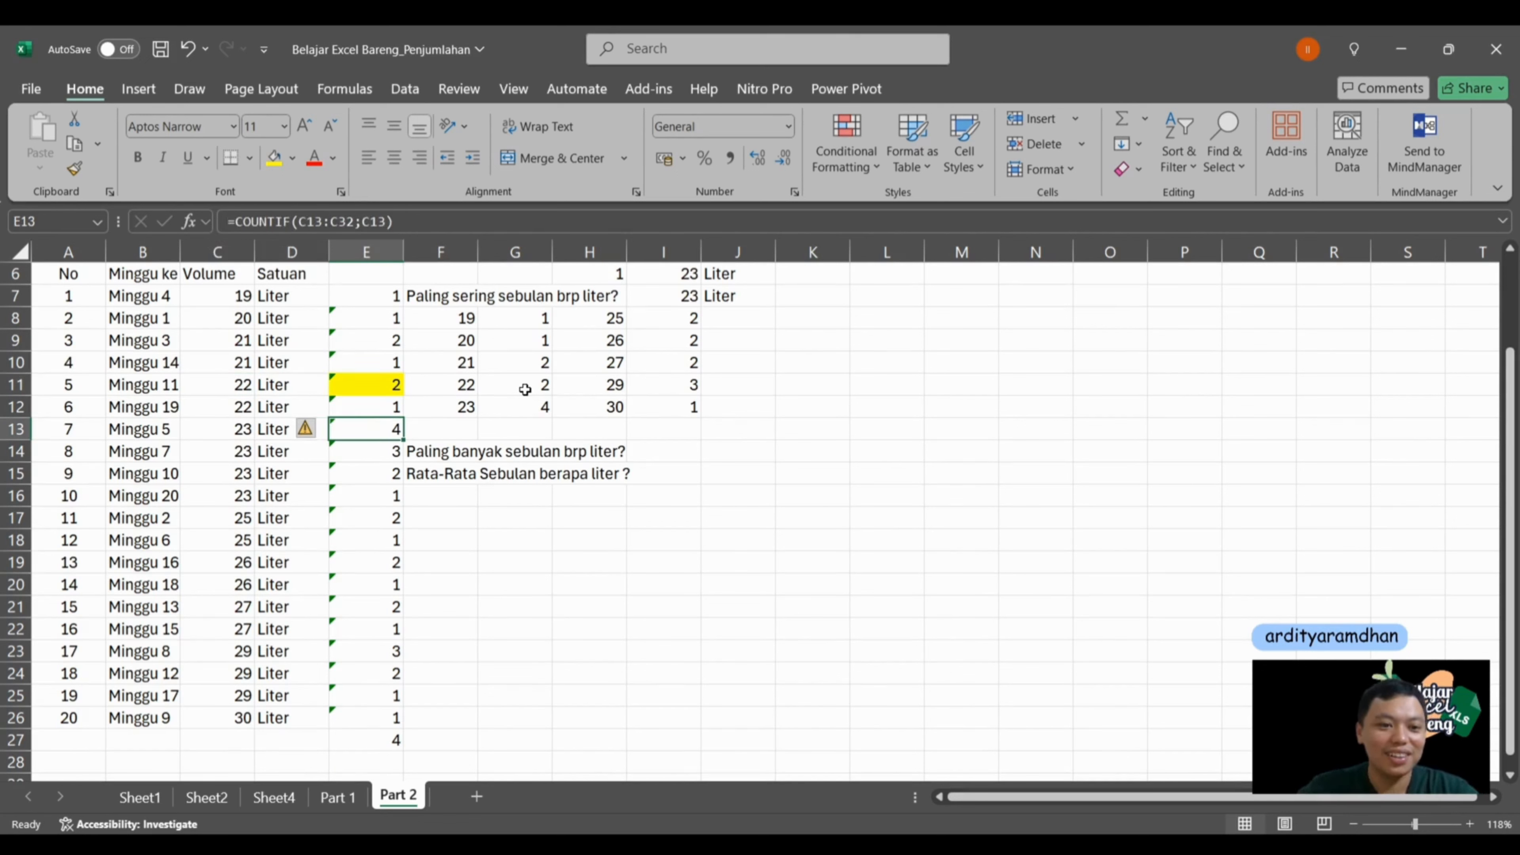
key(Right)
key(Right)
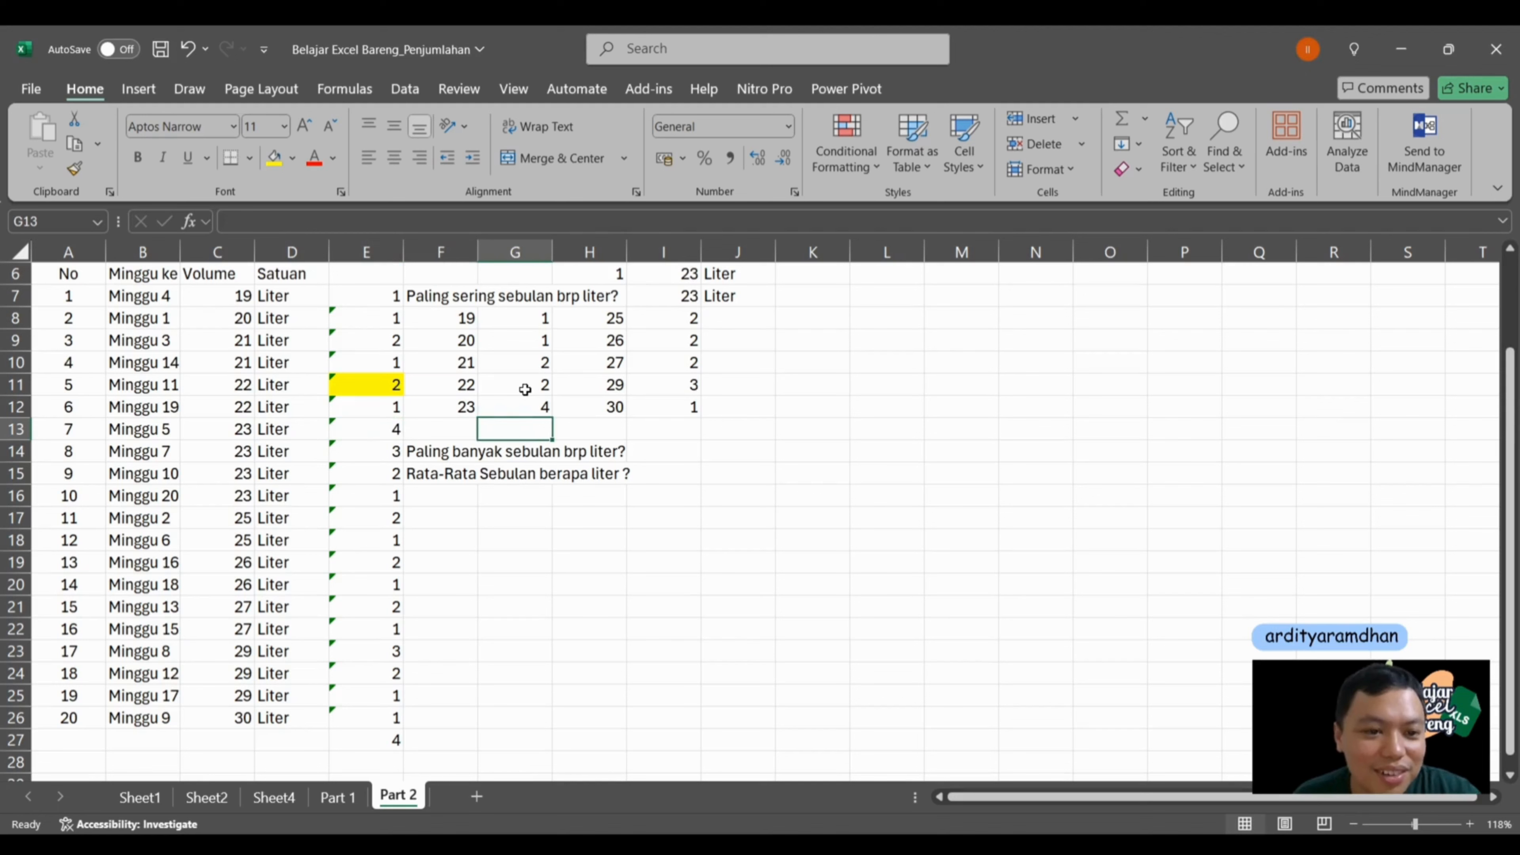
Step: Start a formula in I14 to answer the highest-volume question
key(Down)
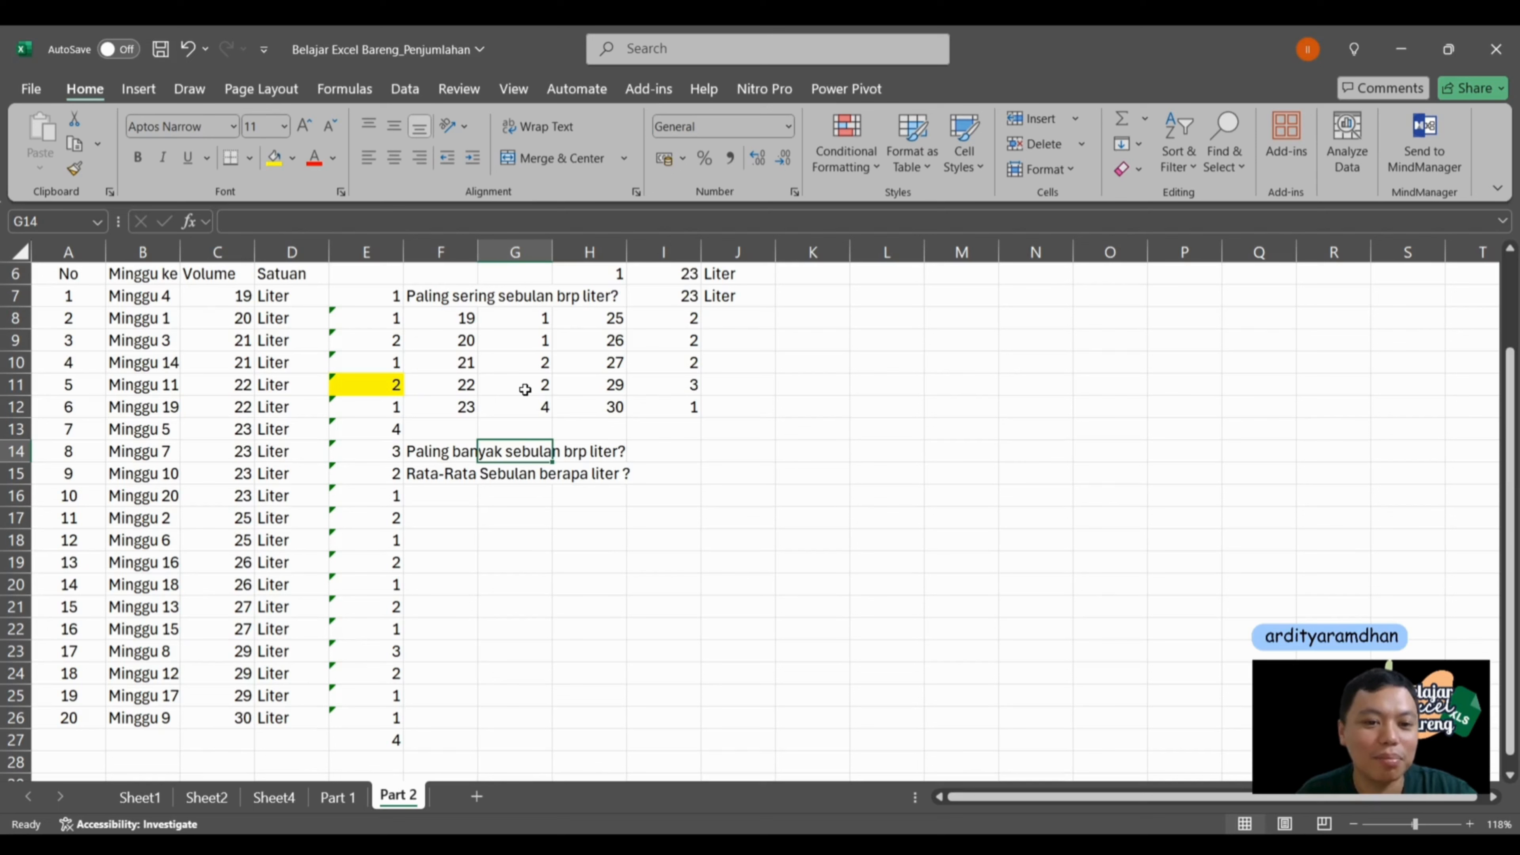
key(Right)
key(Right)
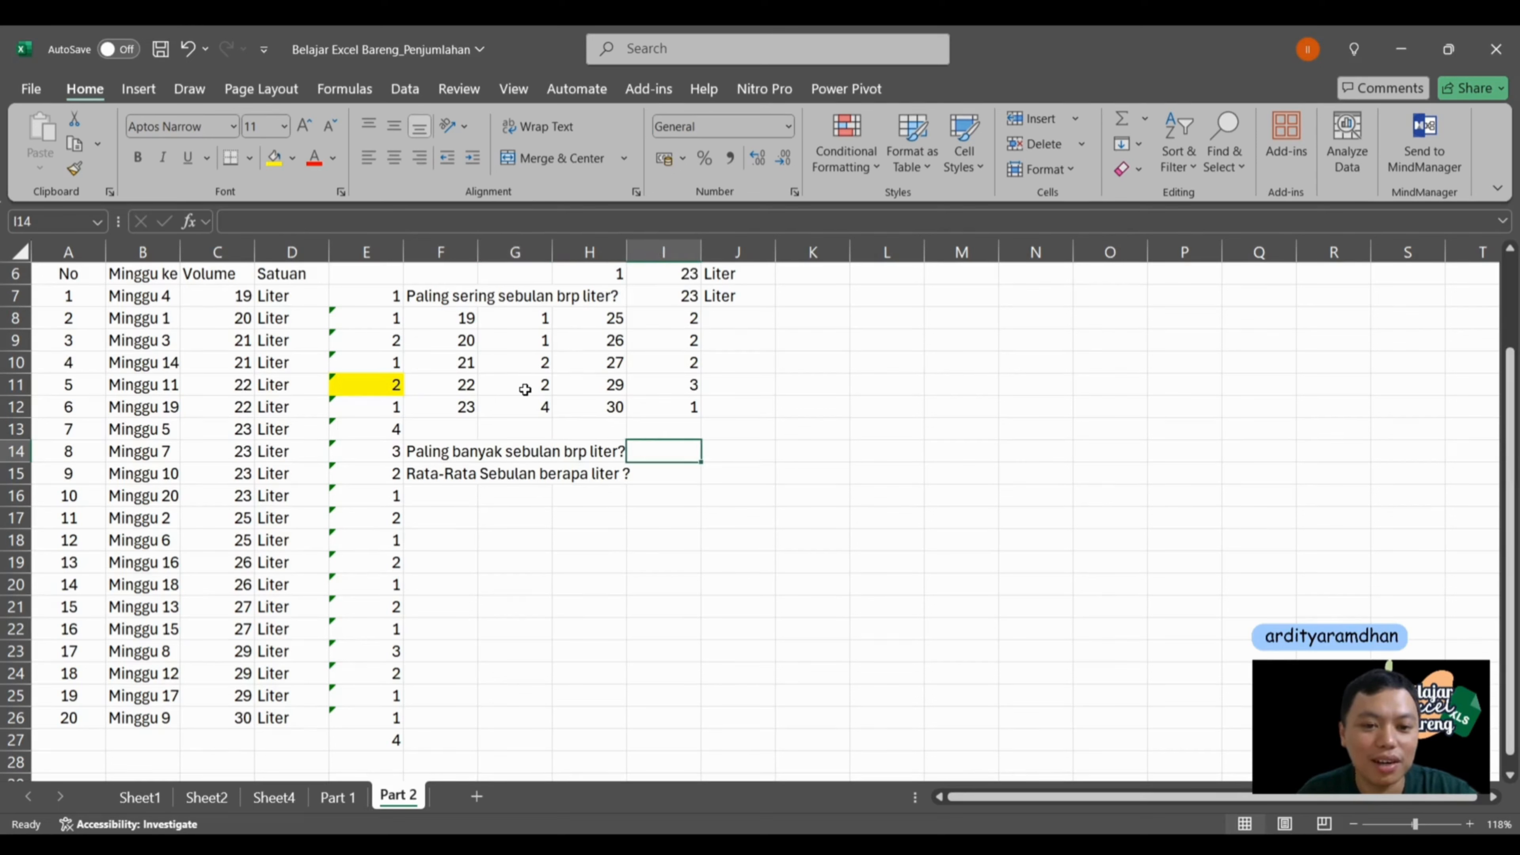
text(=)
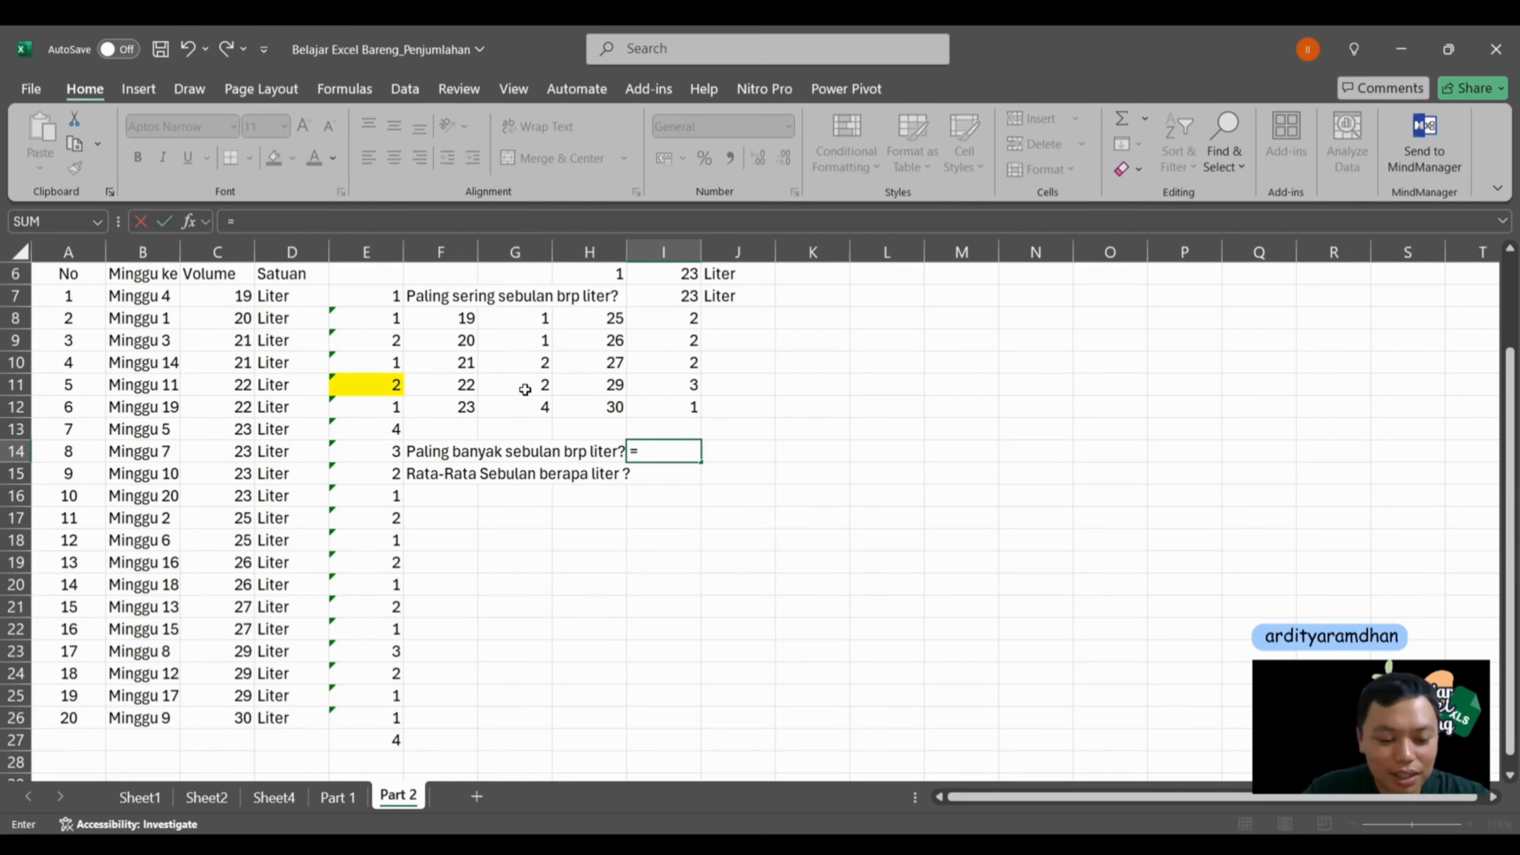
text(sum()
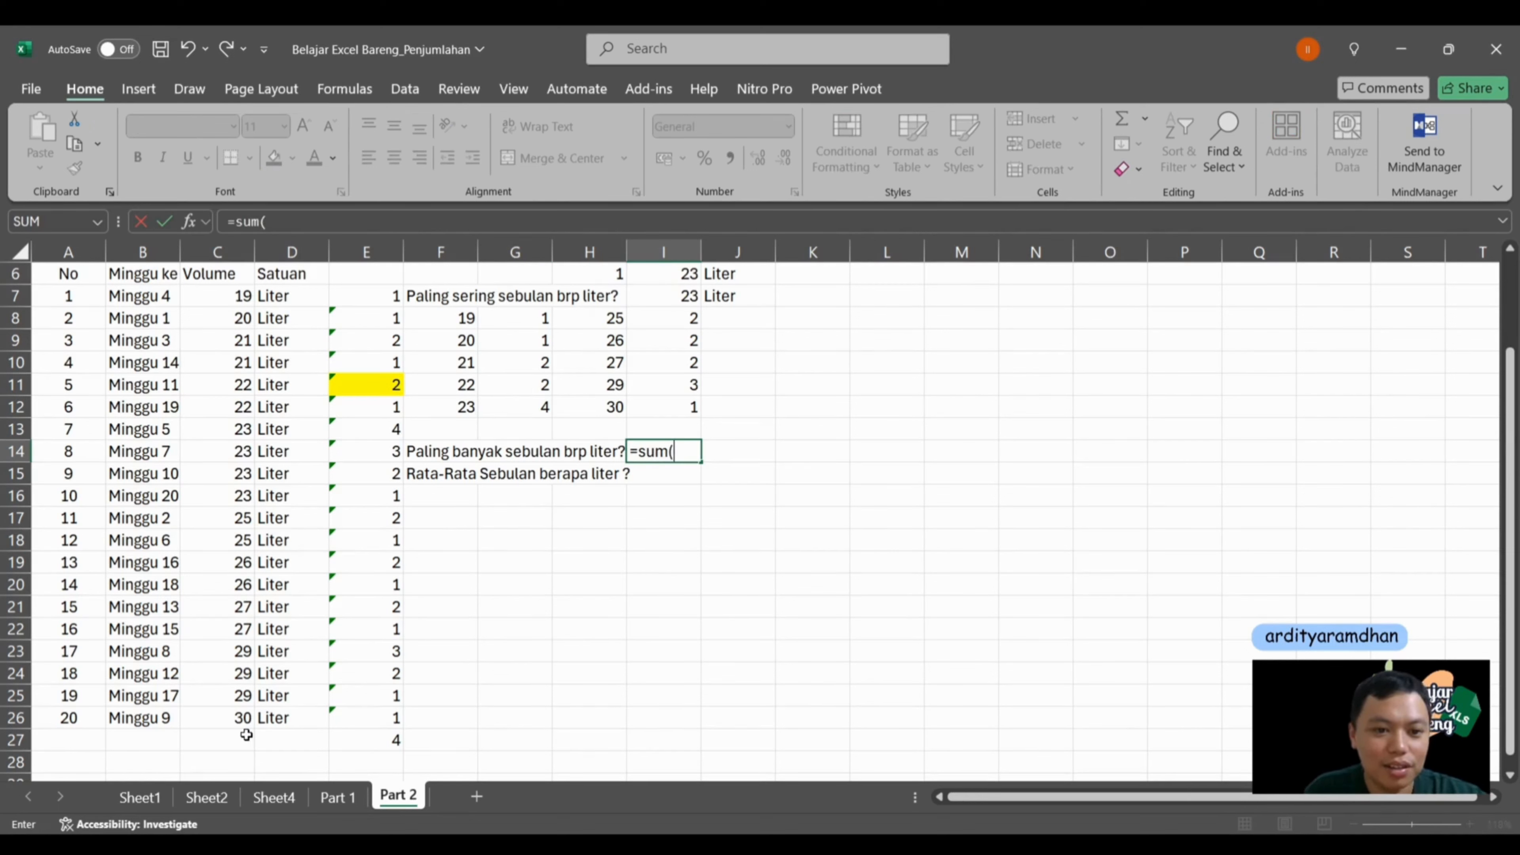
key(BackSpace)
key(BackSpace)
key(BackSpace)
key(BackSpace)
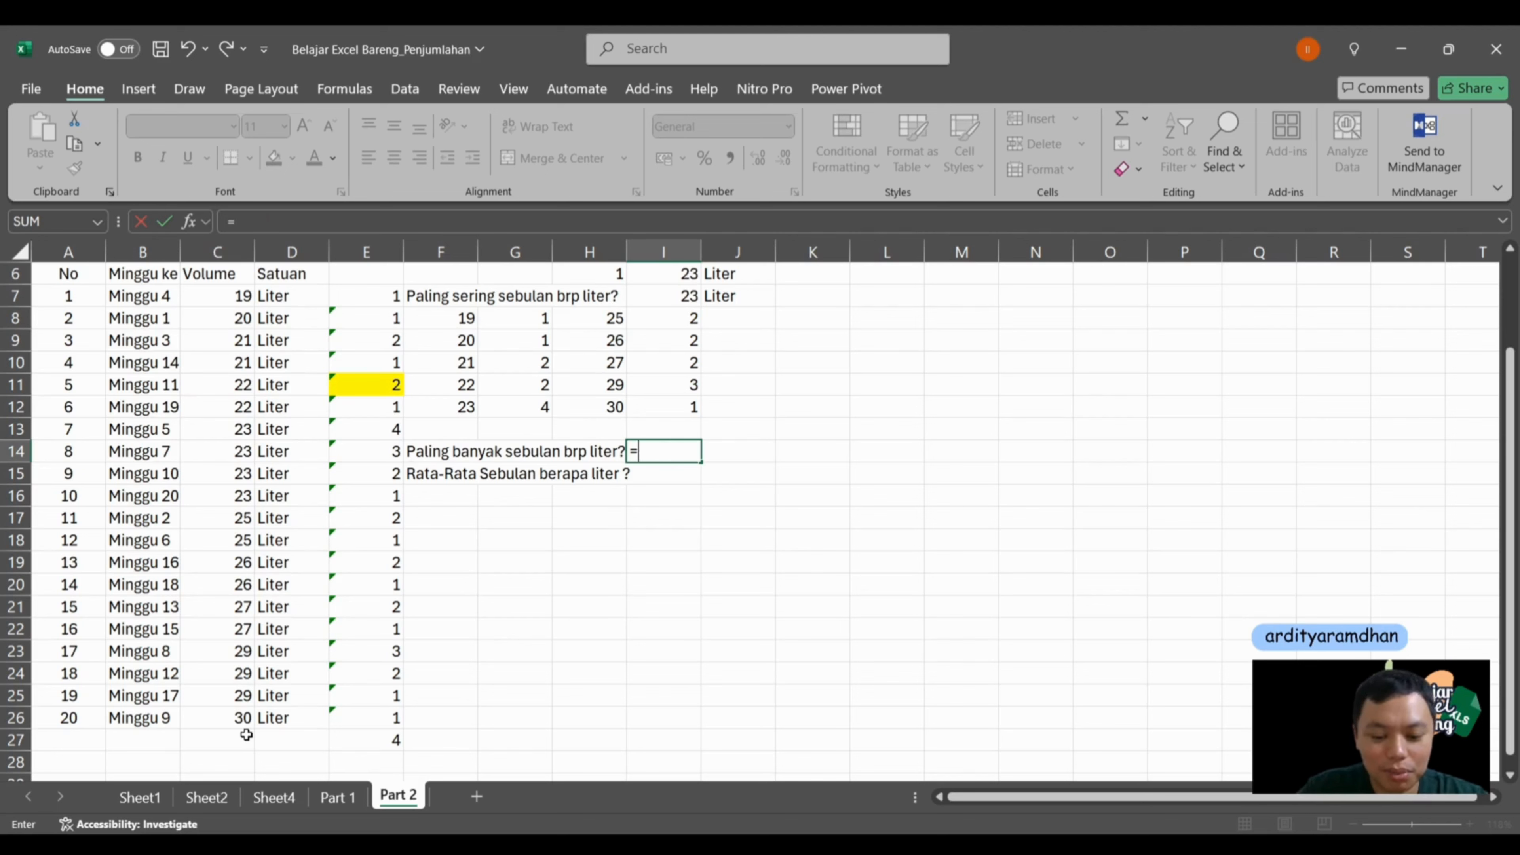
Step: Complete the formula in I14 as MAX of C7:C26 and enter the unit Liter in J14
text(max()
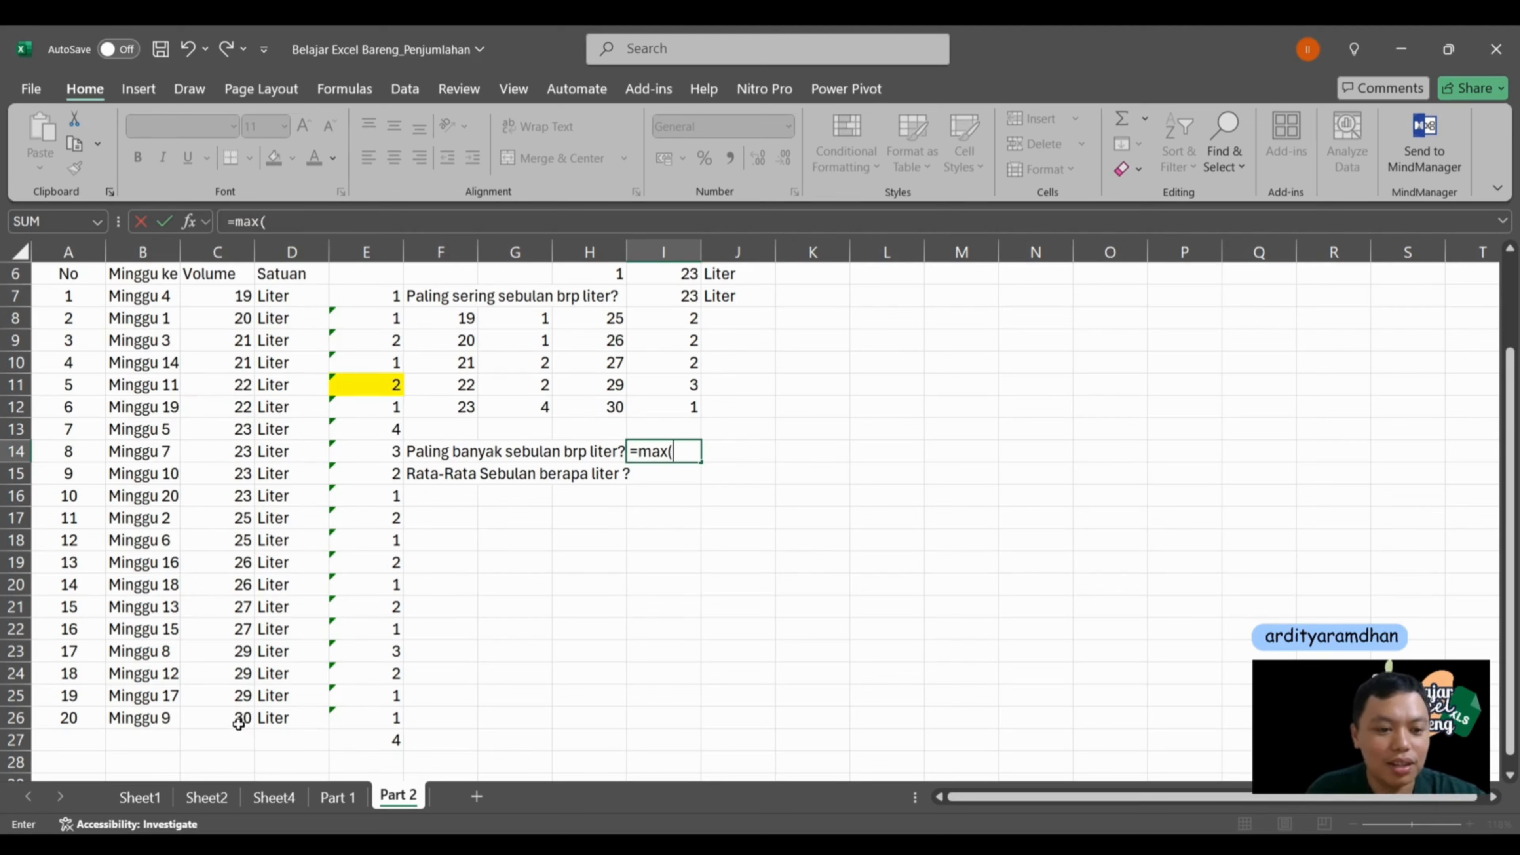
drag(237, 720, 249, 299)
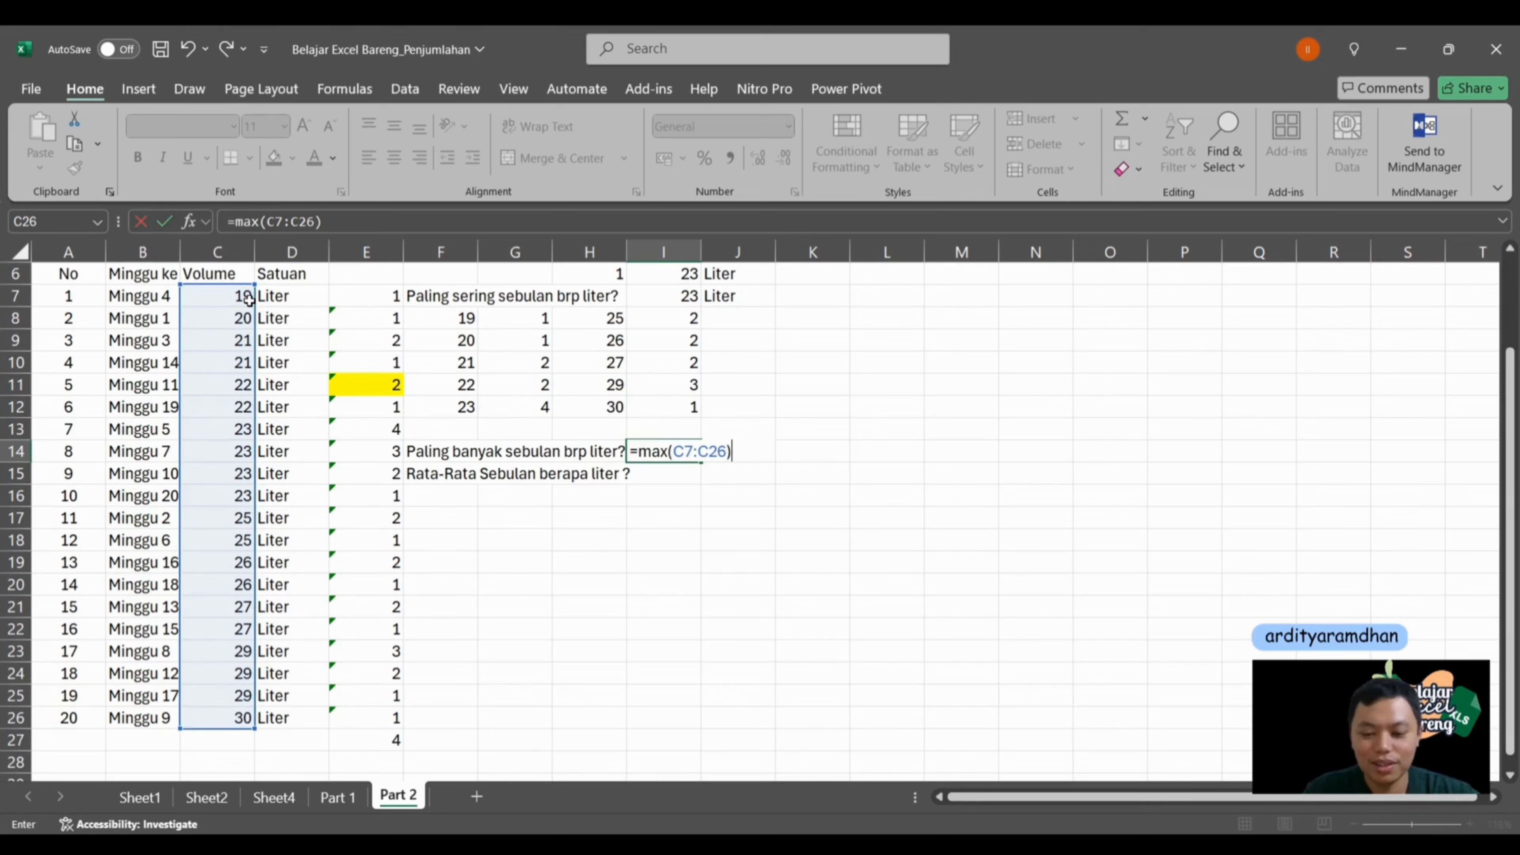
key(Return)
key(Up)
key(Right)
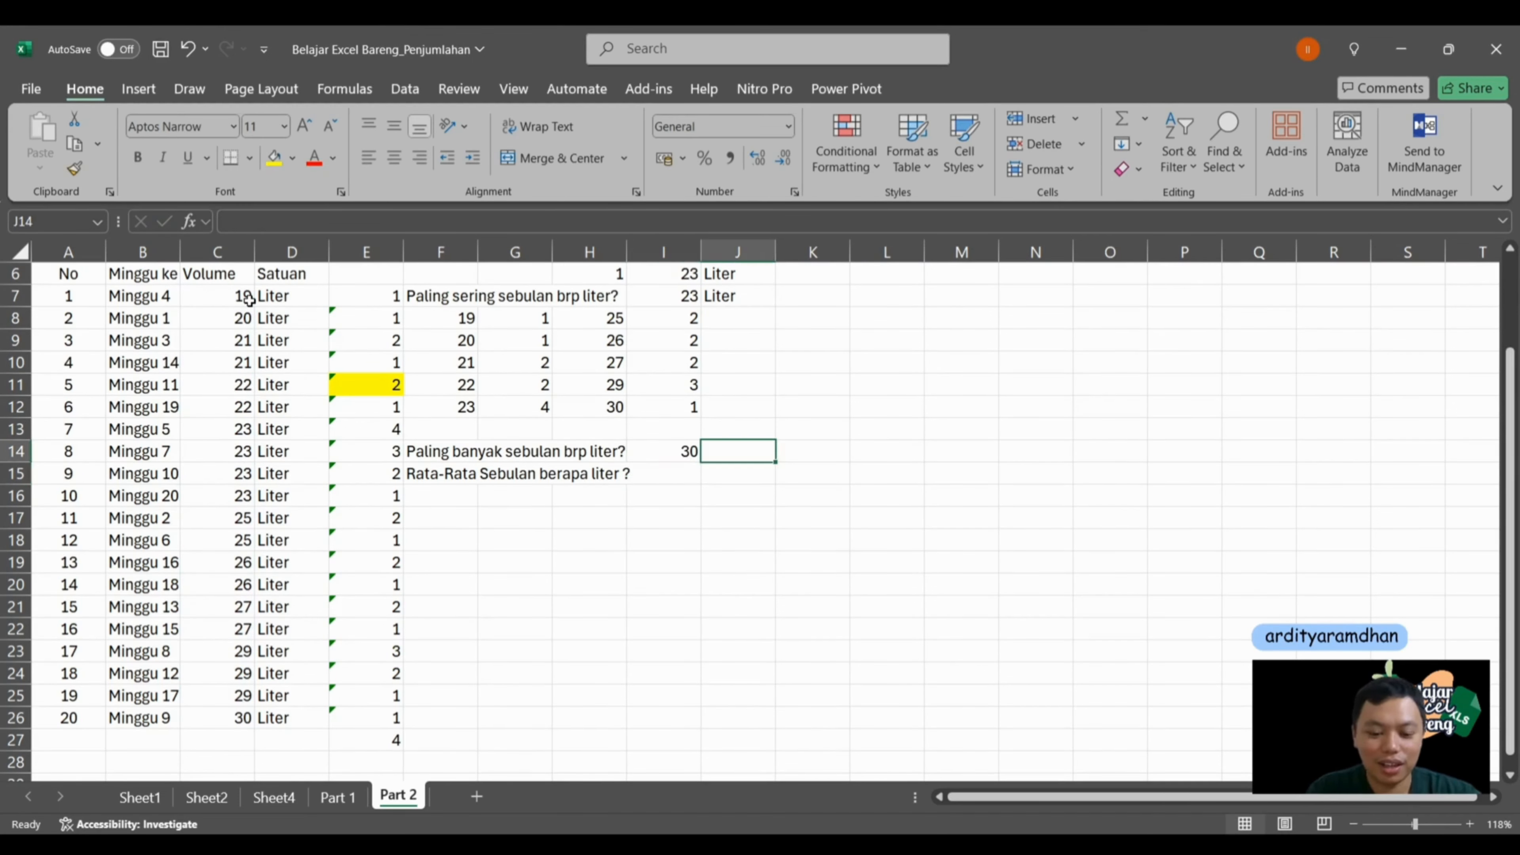
text(Liter)
key(Return)
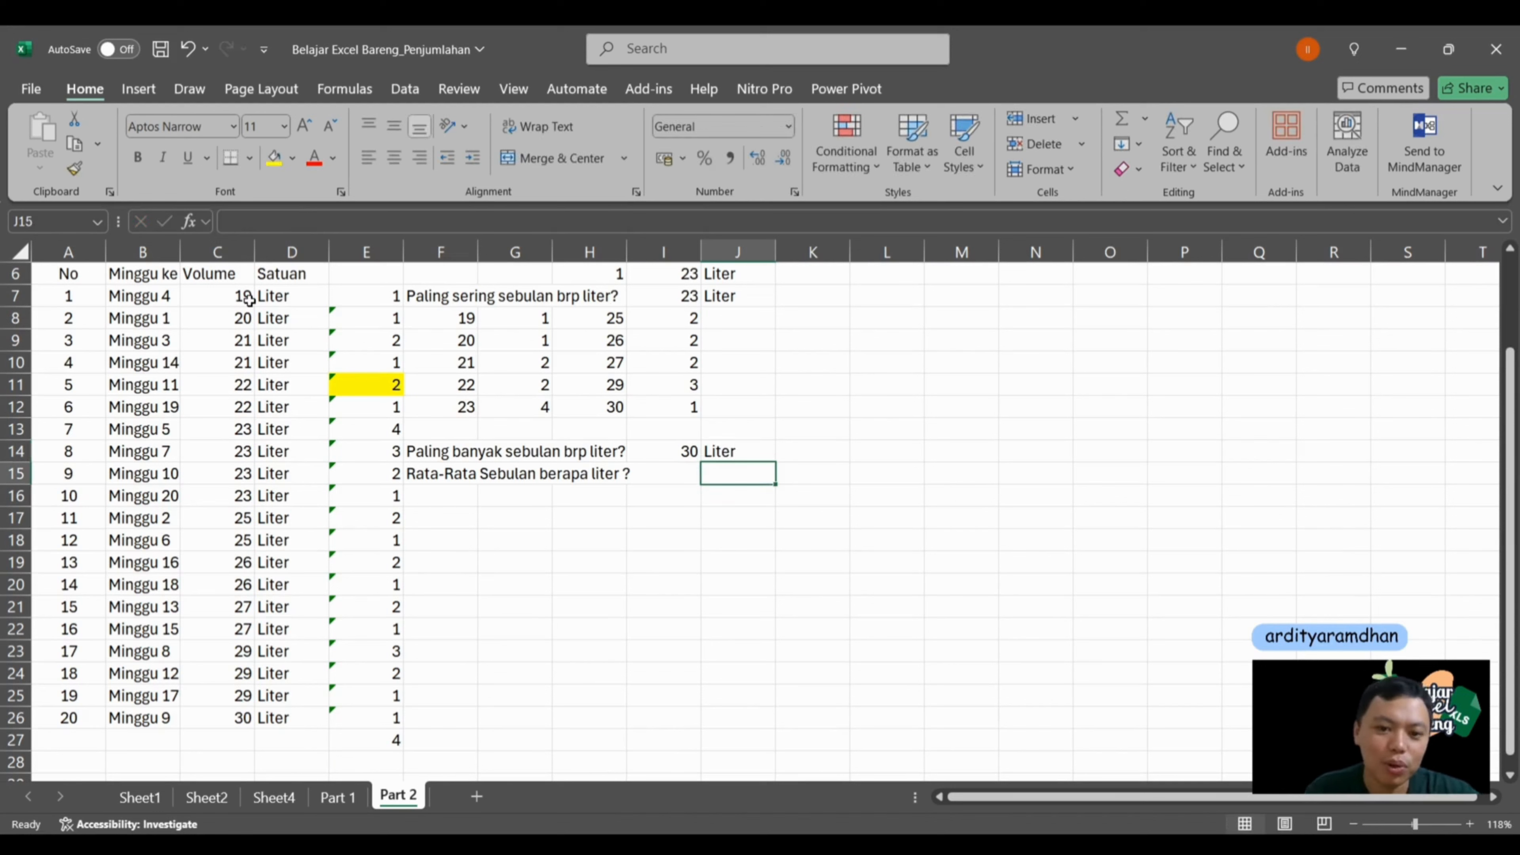
Step: Check the highest-volume answer against the volume and week listed in row 26
key(Up)
key(Left)
key(Left)
key(Left)
key(Left)
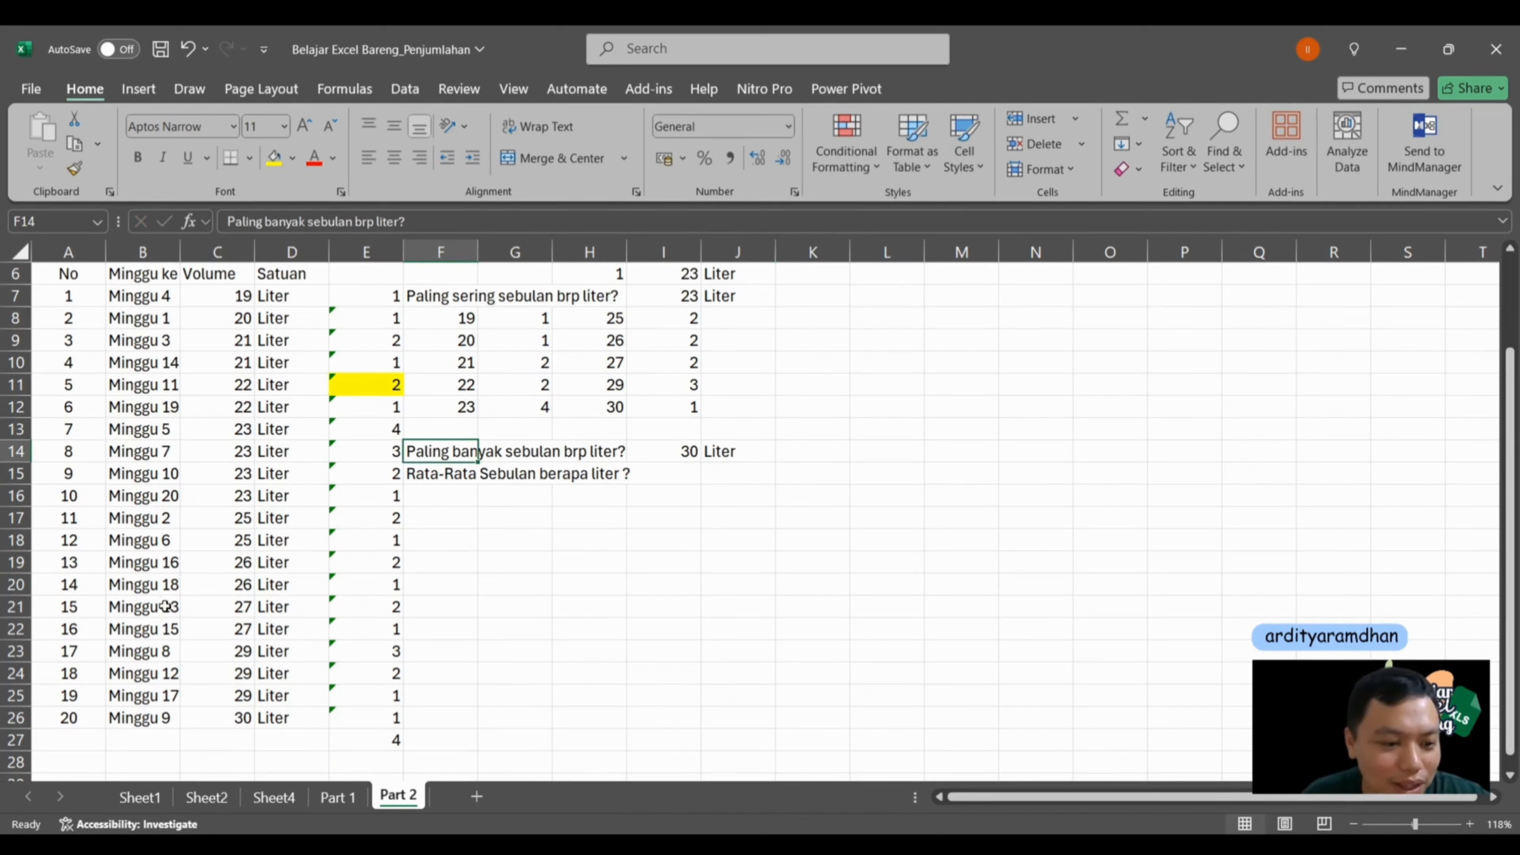
click(245, 720)
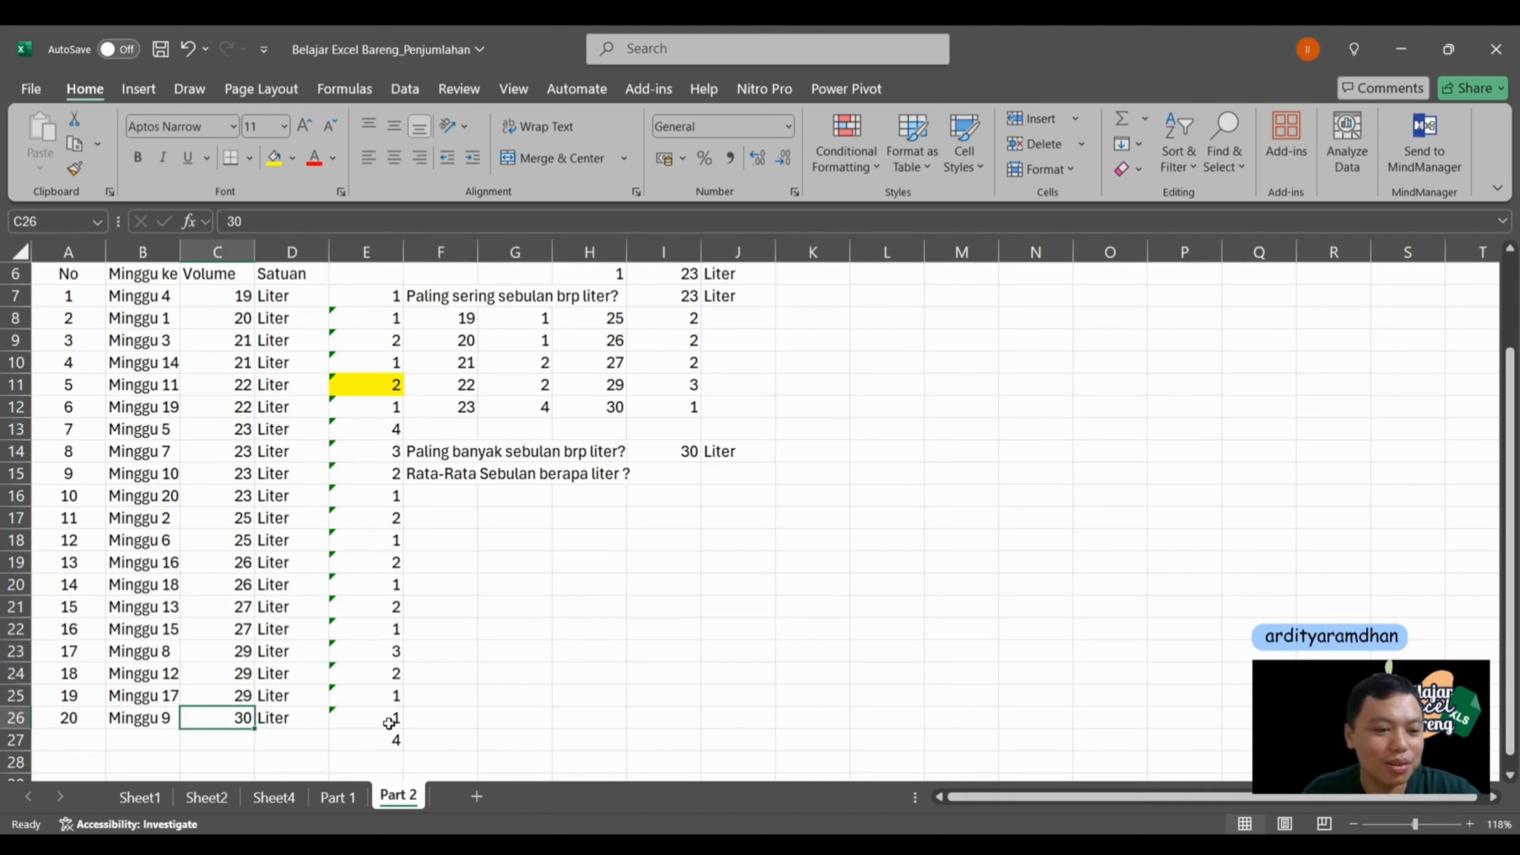
click(153, 724)
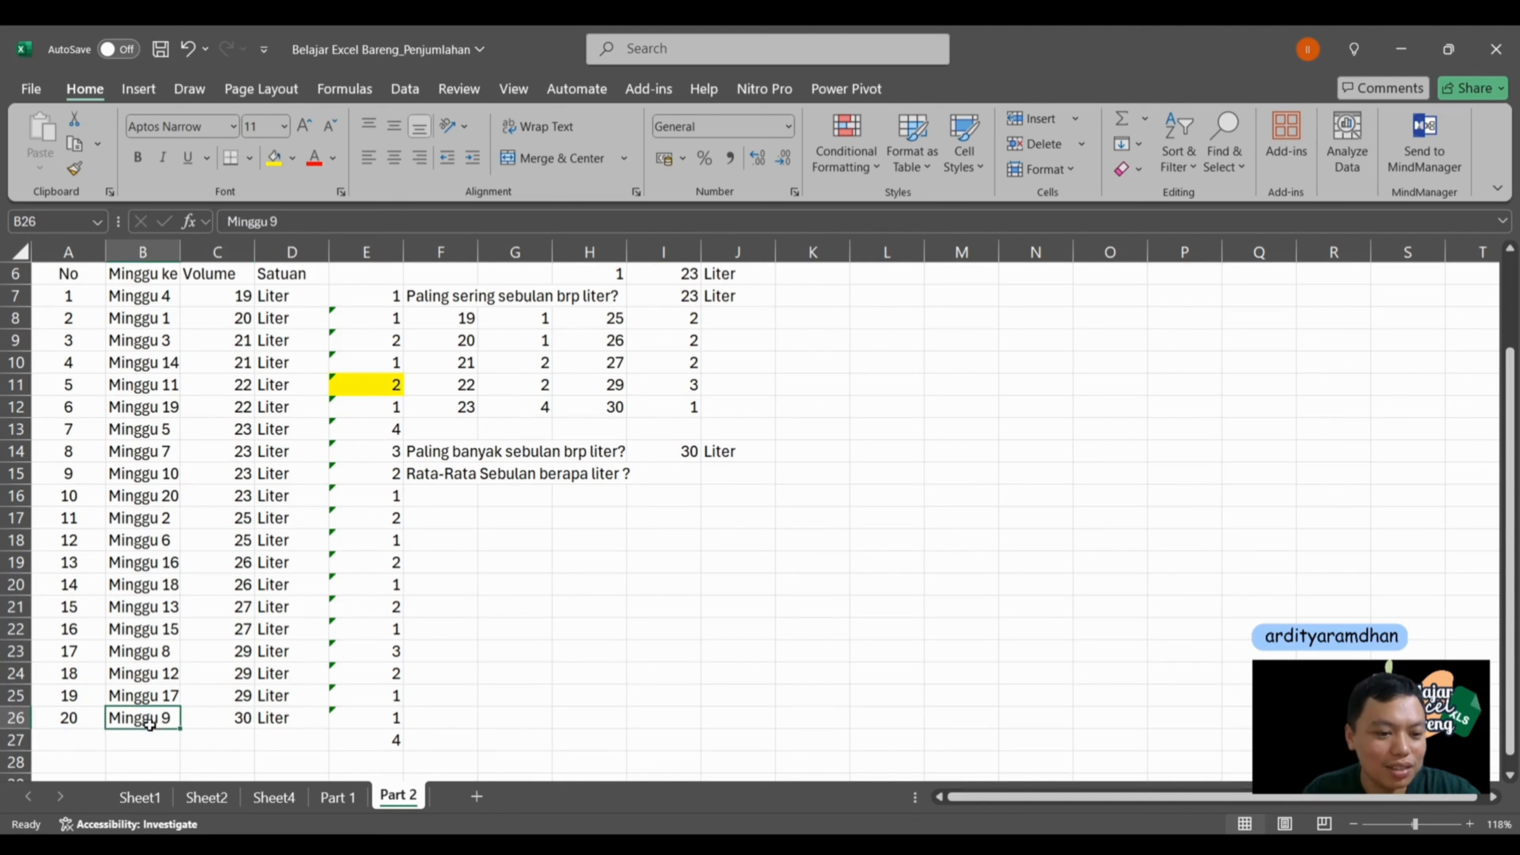
click(216, 725)
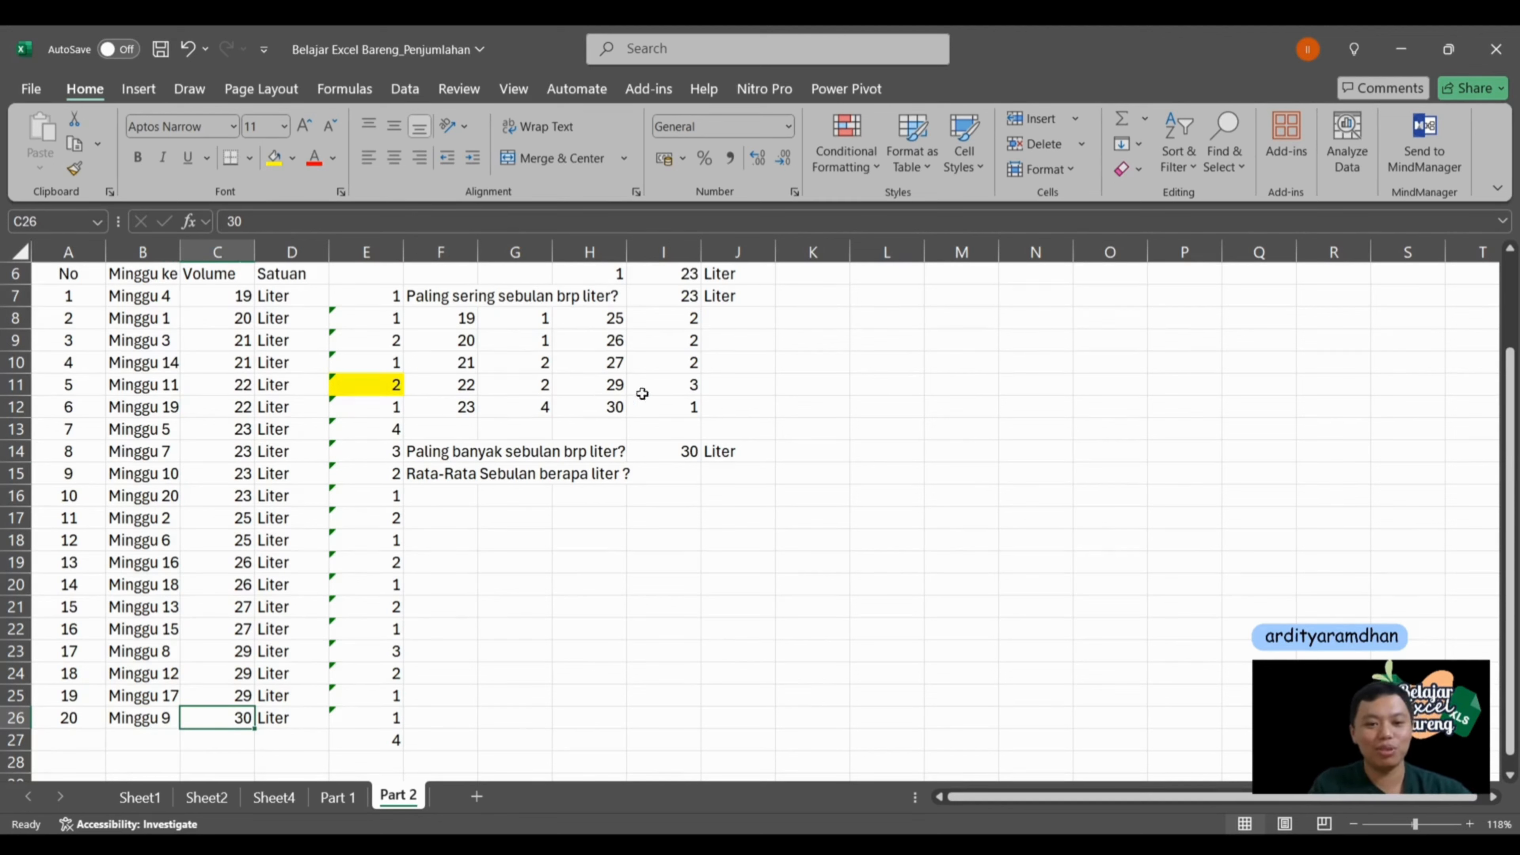
Step: Answer the average-volume question in I15 with the AVERAGE of the weekly volumes in C7:C26
click(691, 472)
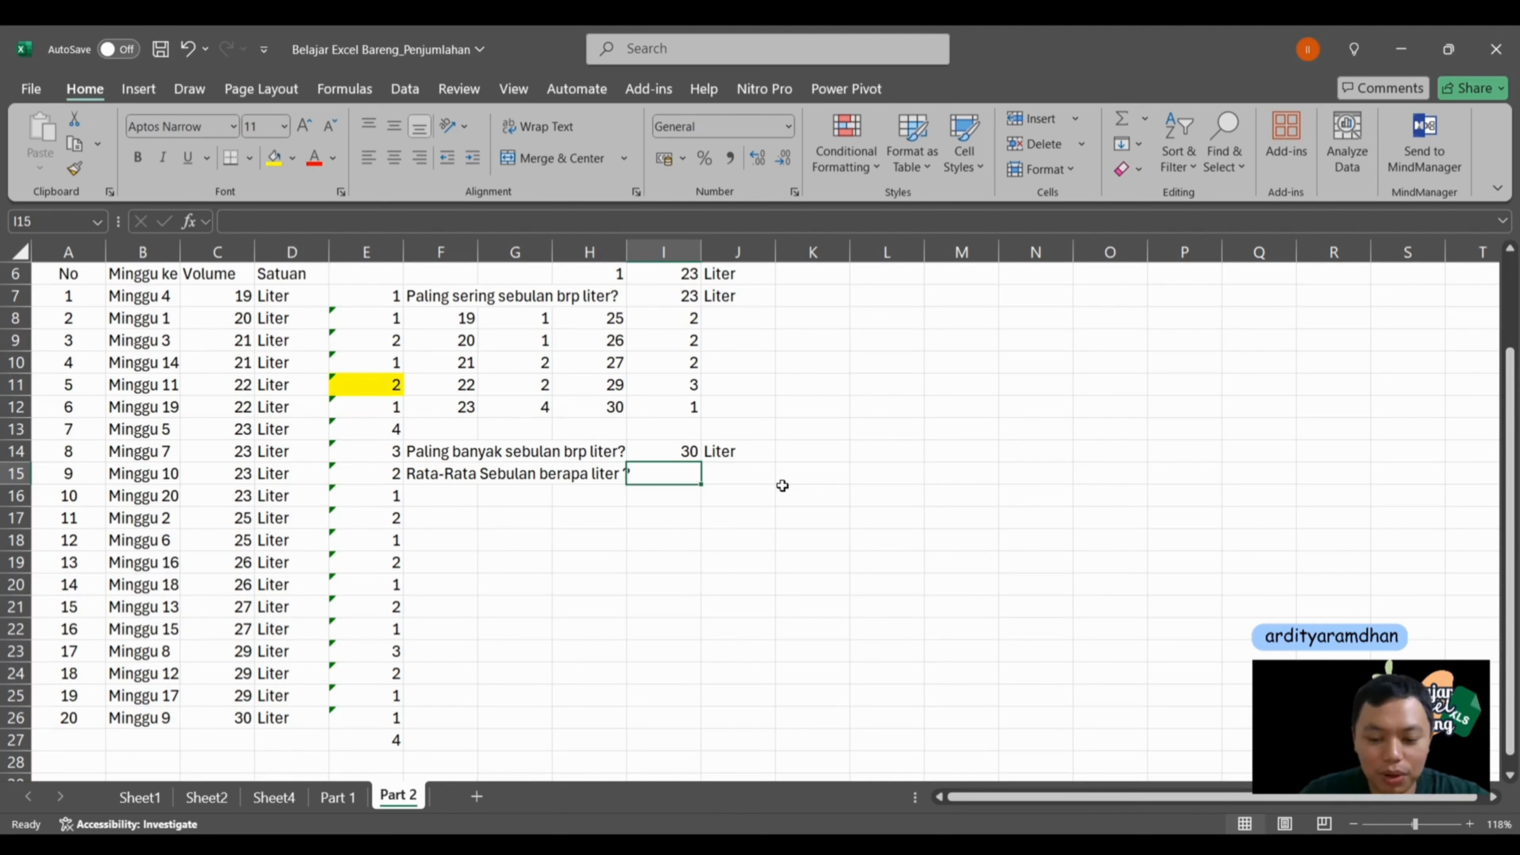
text(=a)
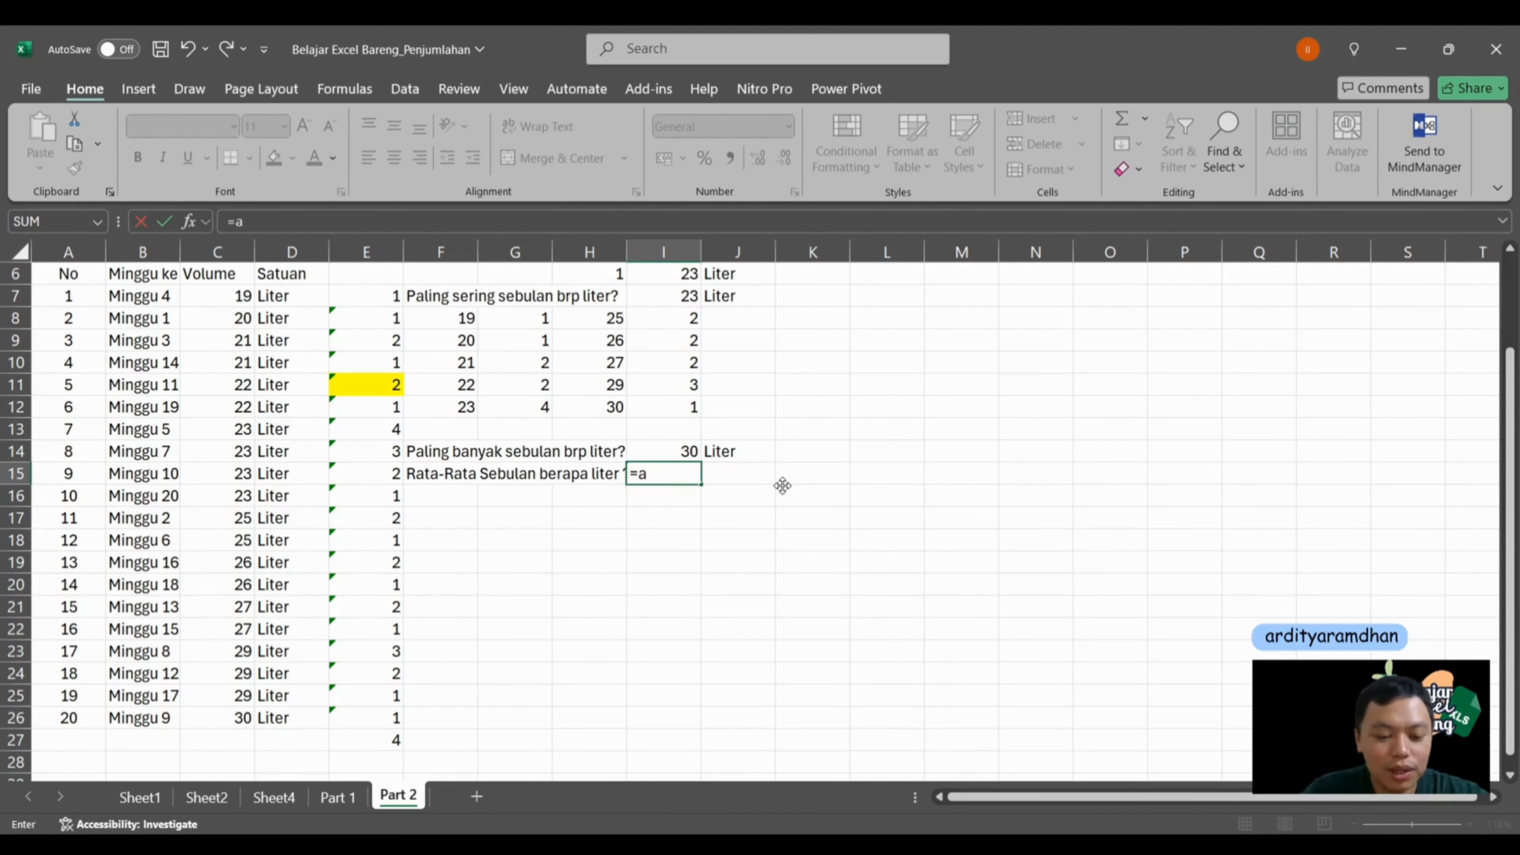
text(verage)
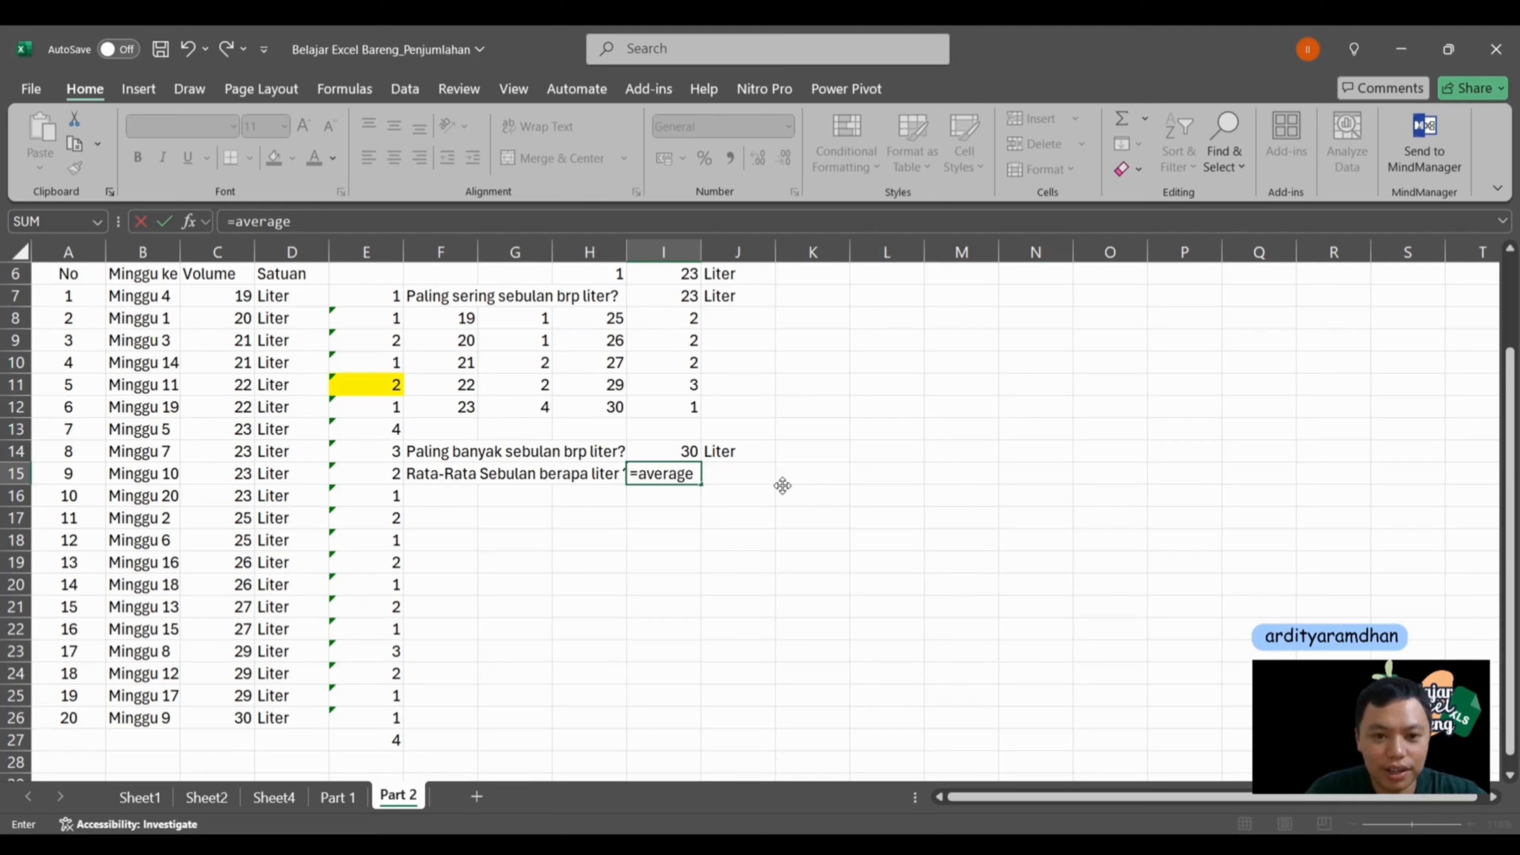
text(()
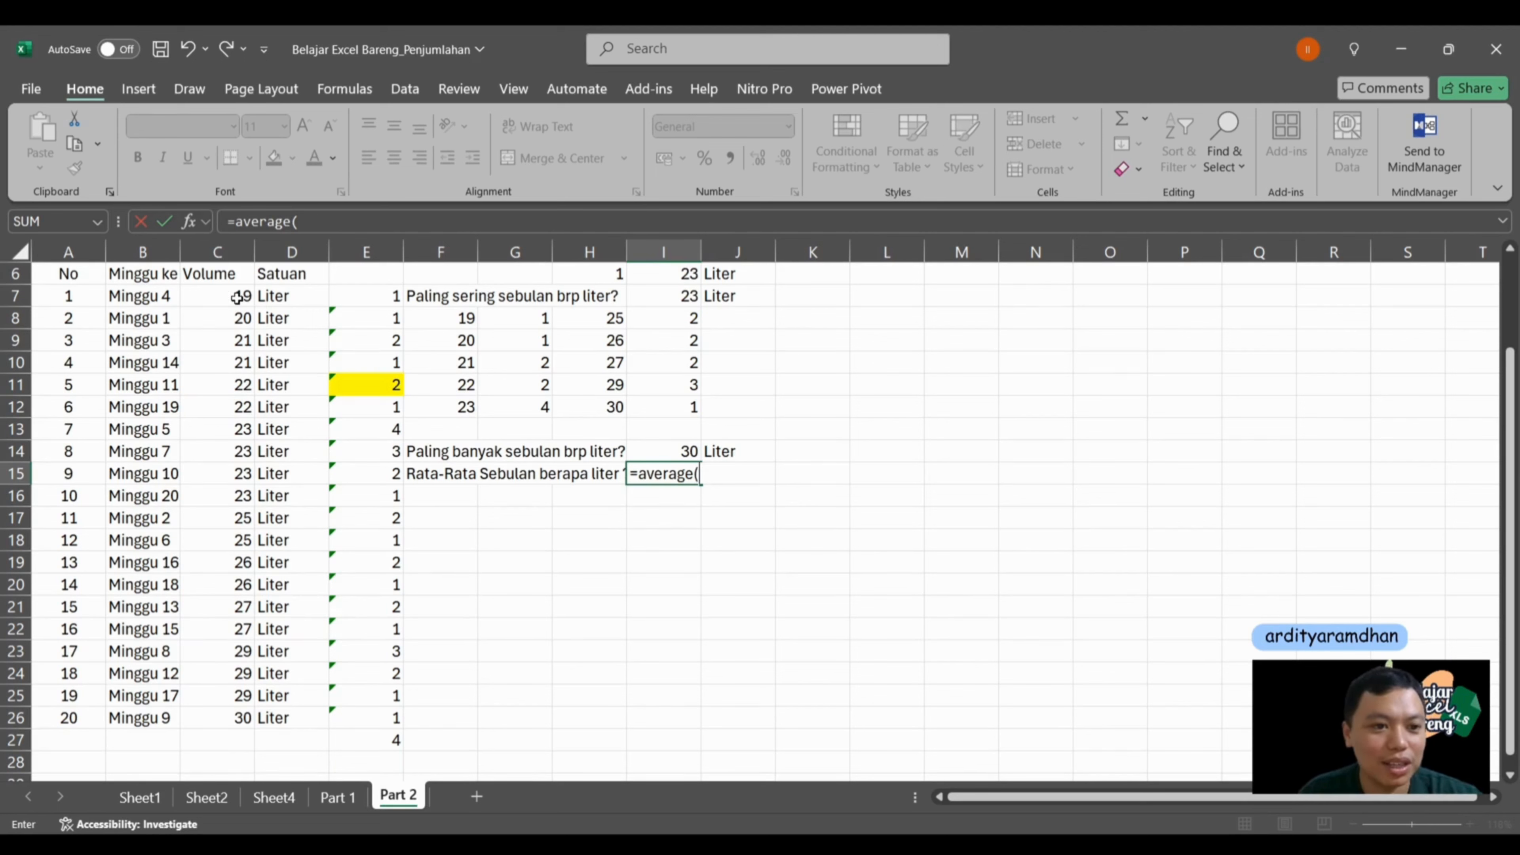
drag(237, 298, 246, 713)
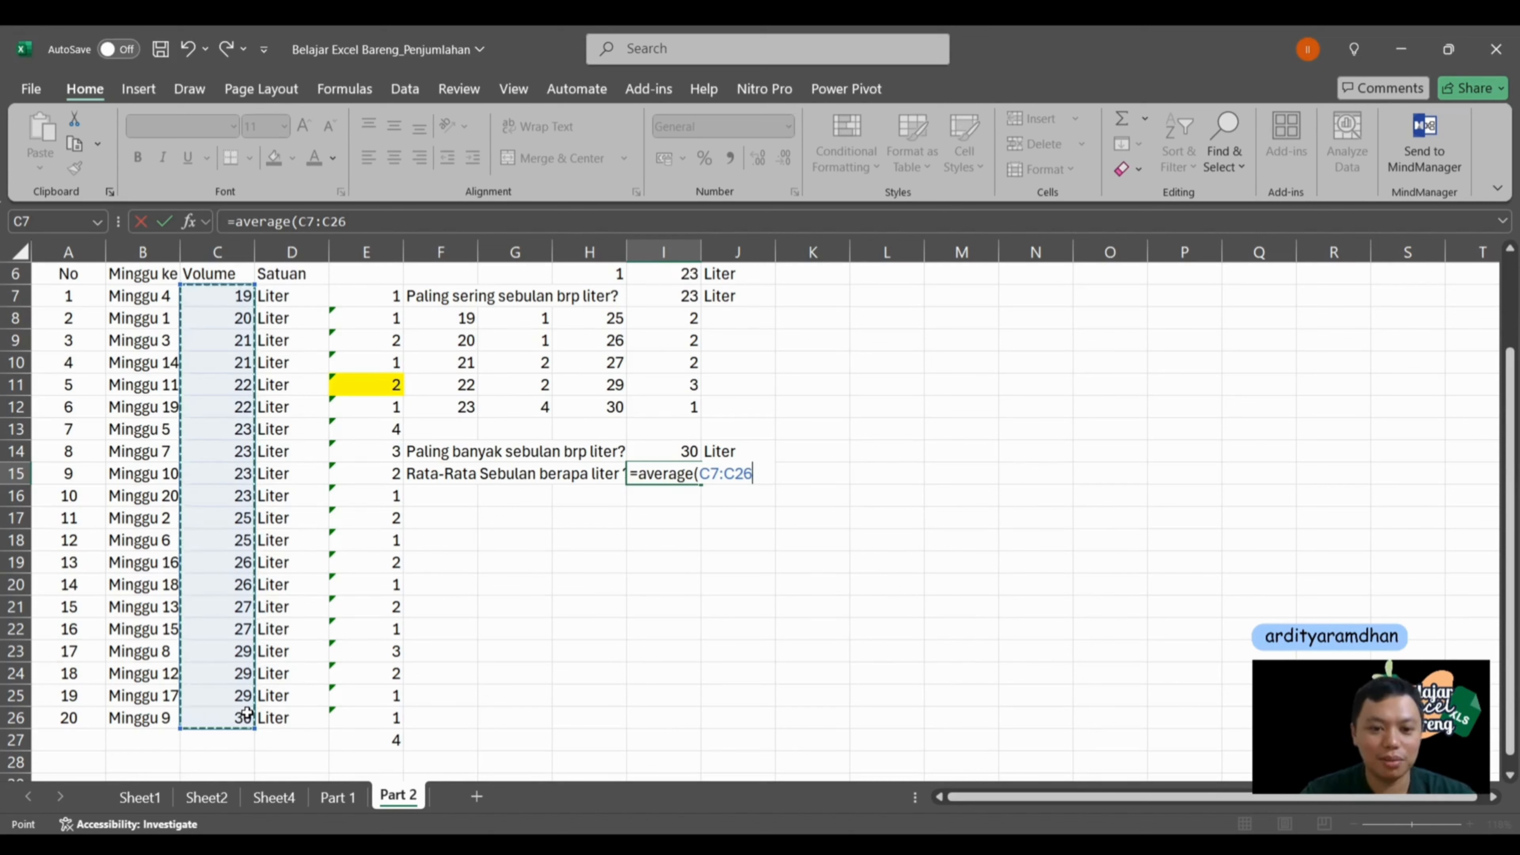
key(Return)
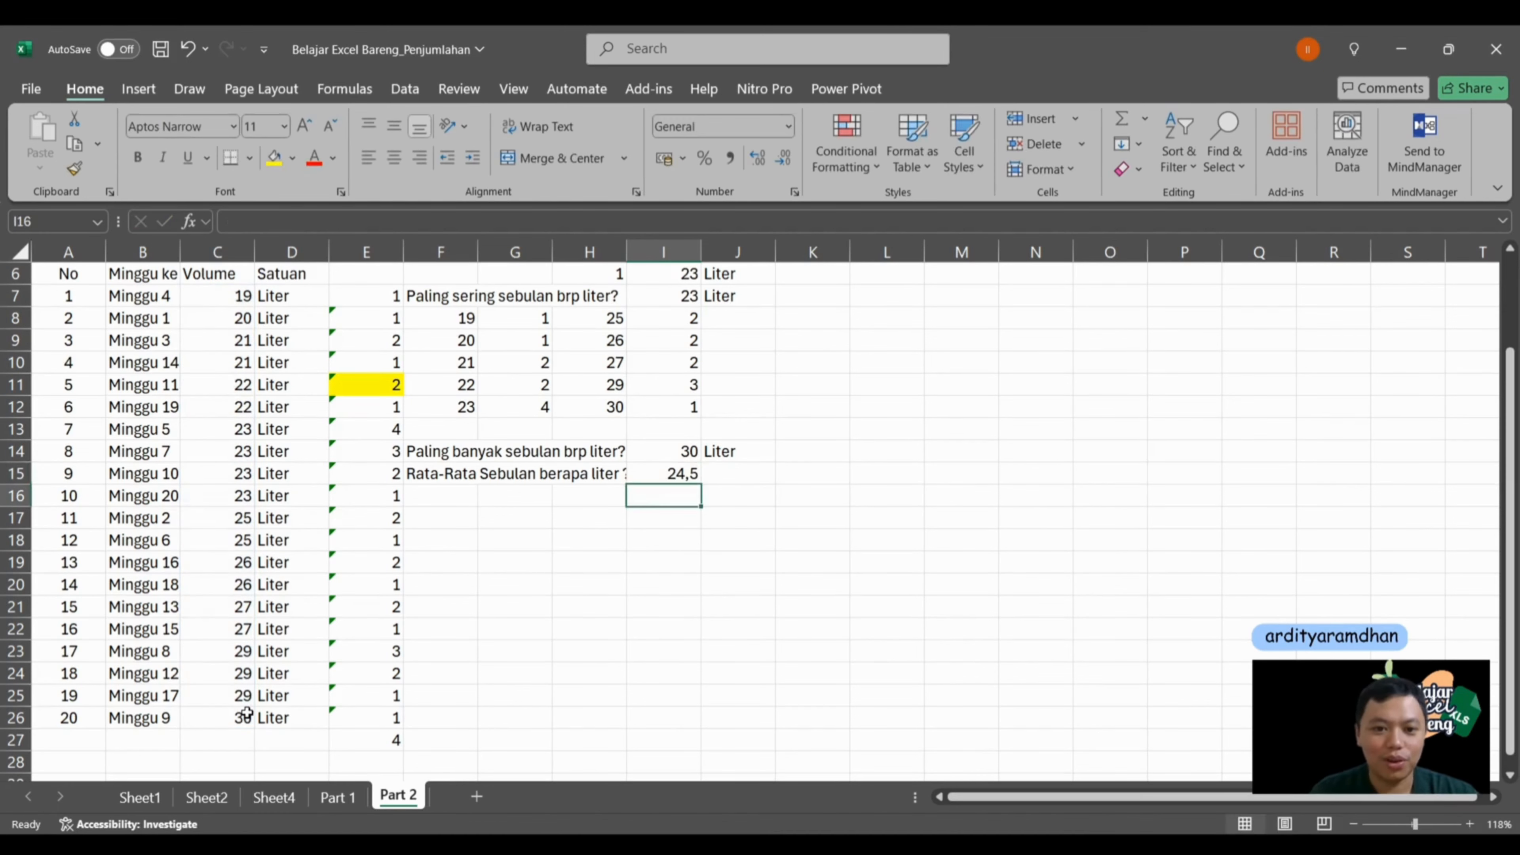
Step: Enter the unit Liter in J15 beside the average result
key(Up)
key(Right)
text(Liter)
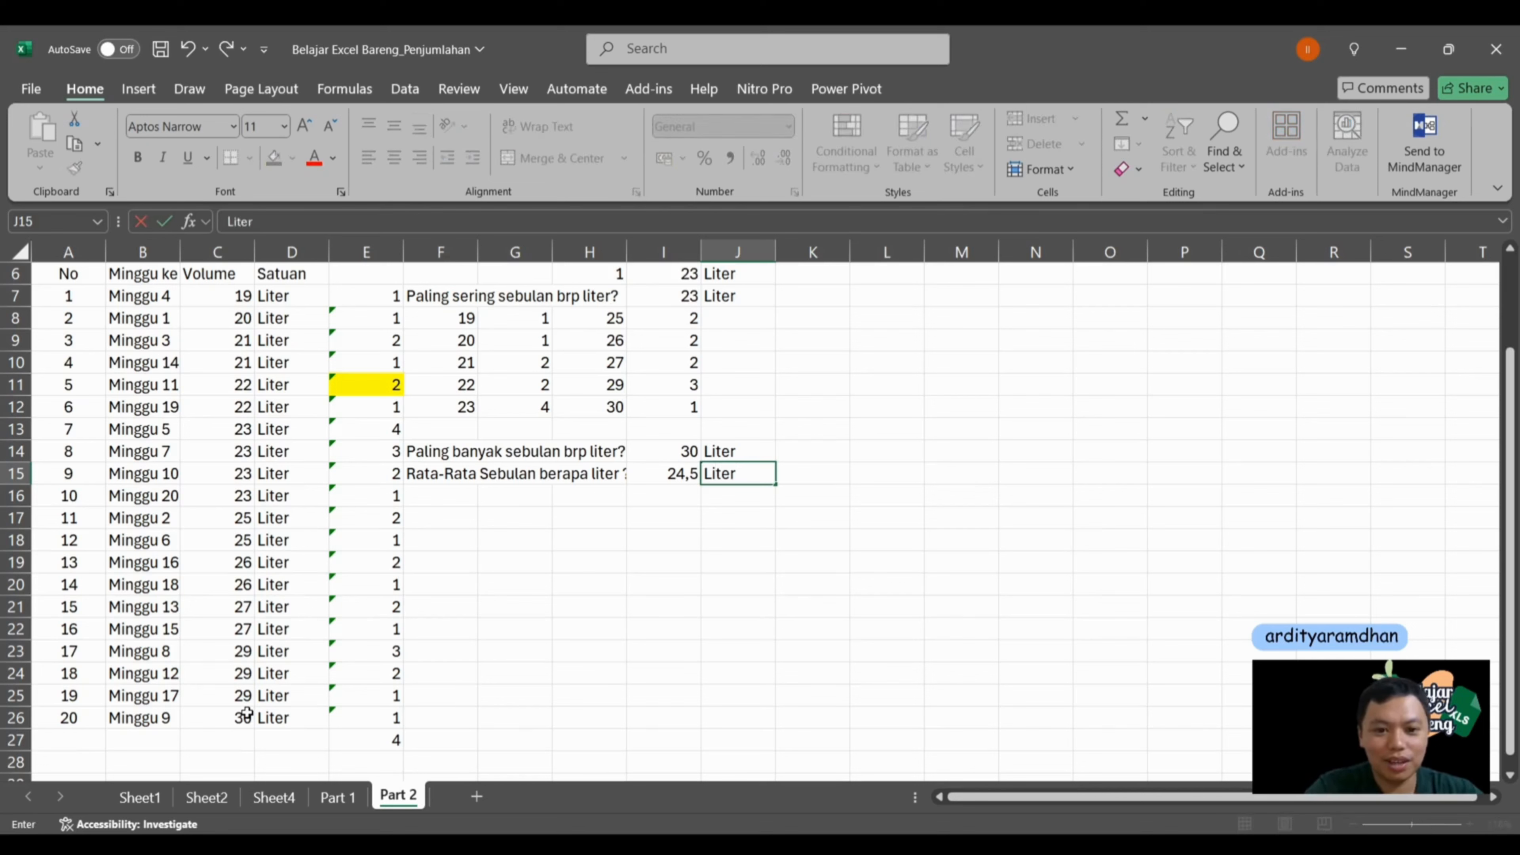
key(Return)
key(Up)
key(Left)
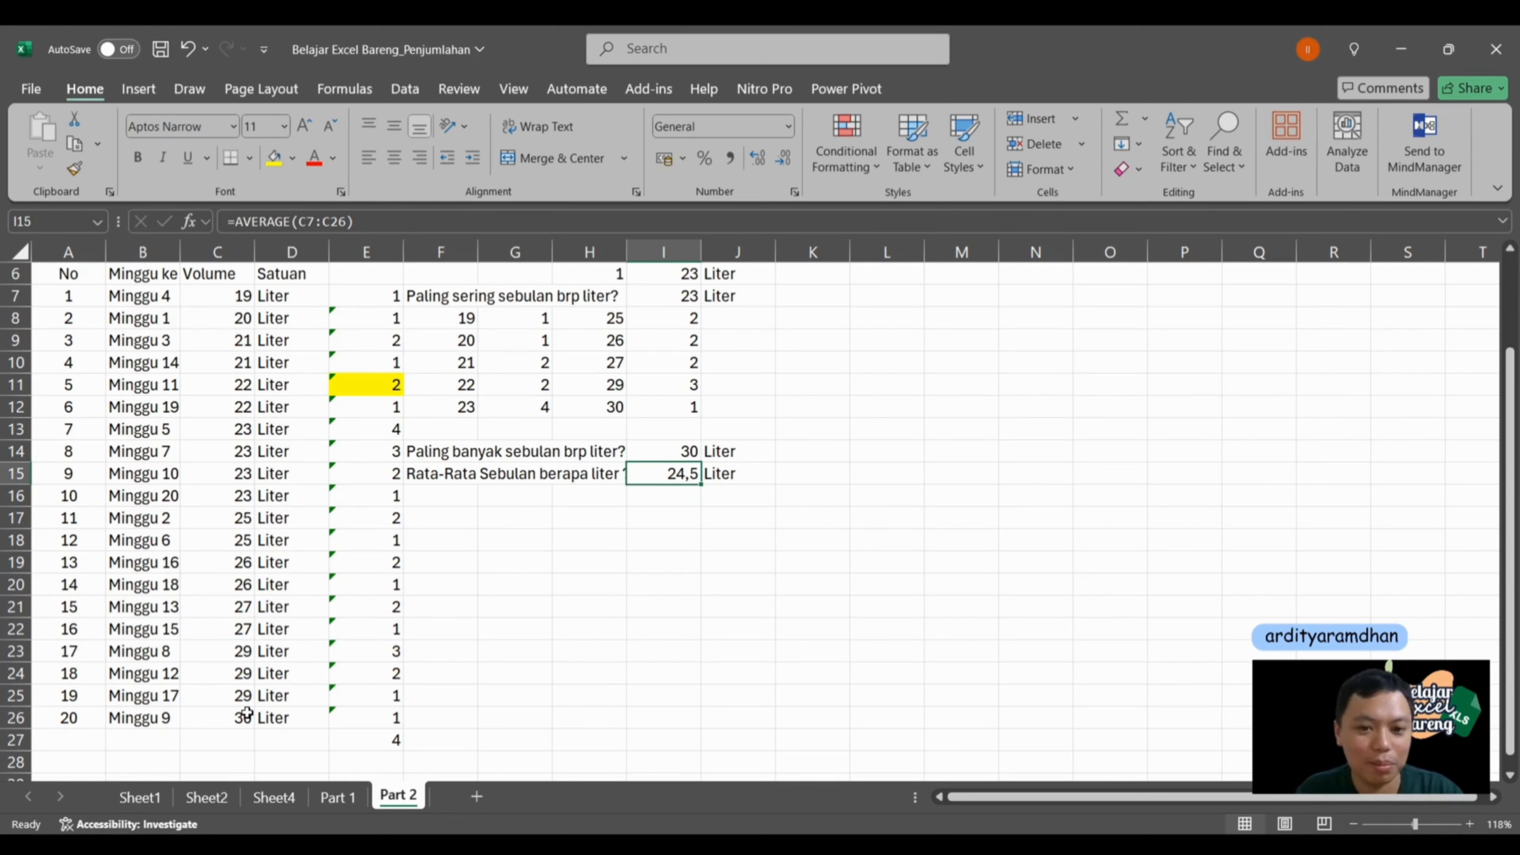
Step: Review the answers and COUNTIF results from row 15 up to the most-frequent-volume question in row 7
key(Right)
key(Left)
key(Up)
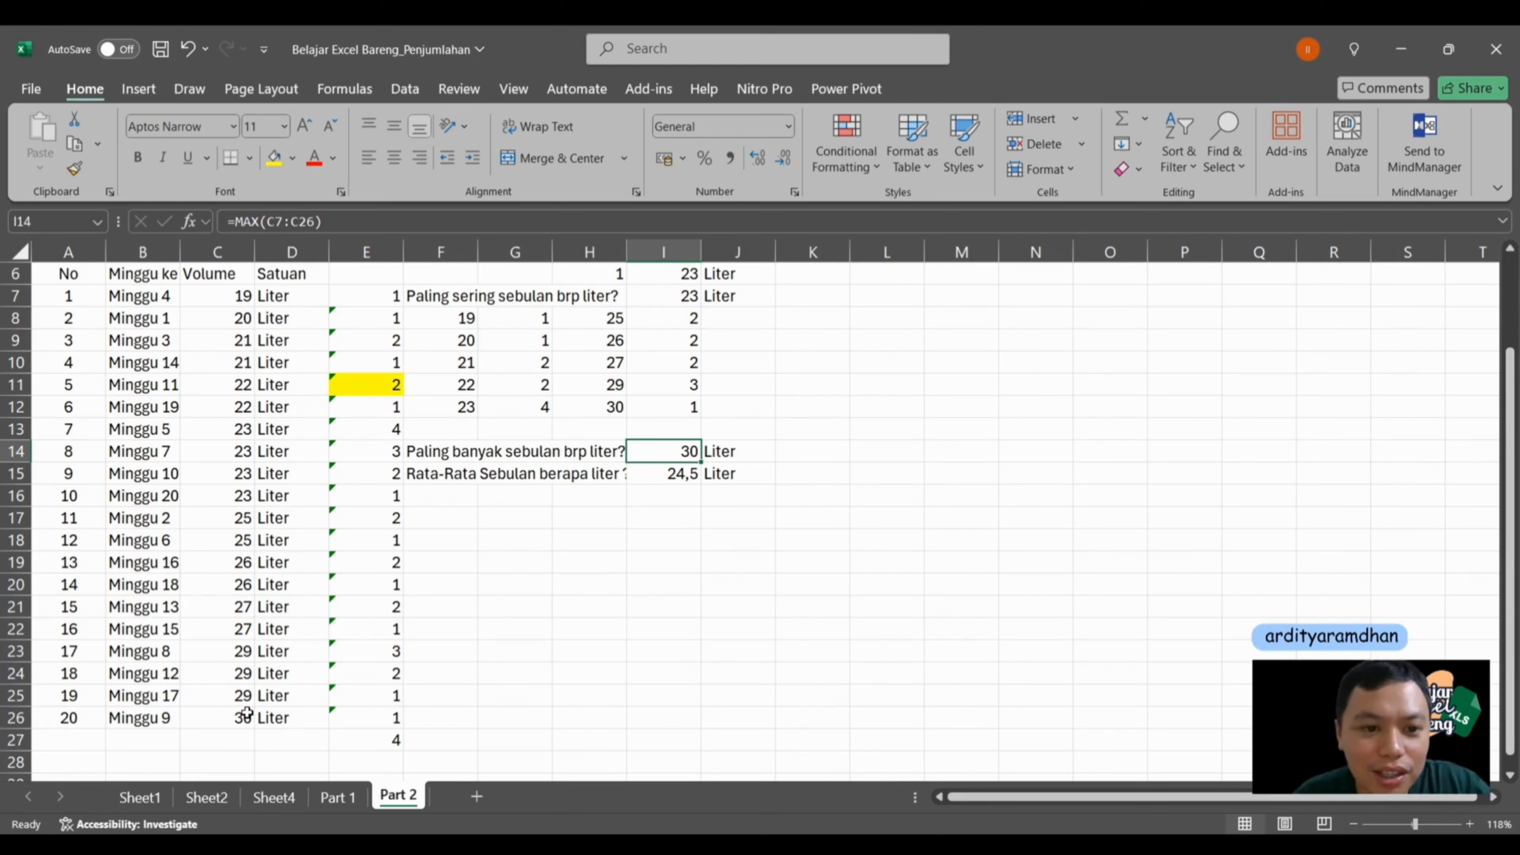
key(Up)
key(Up)
key(Up)
key(Up)
key(Up)
key(Up)
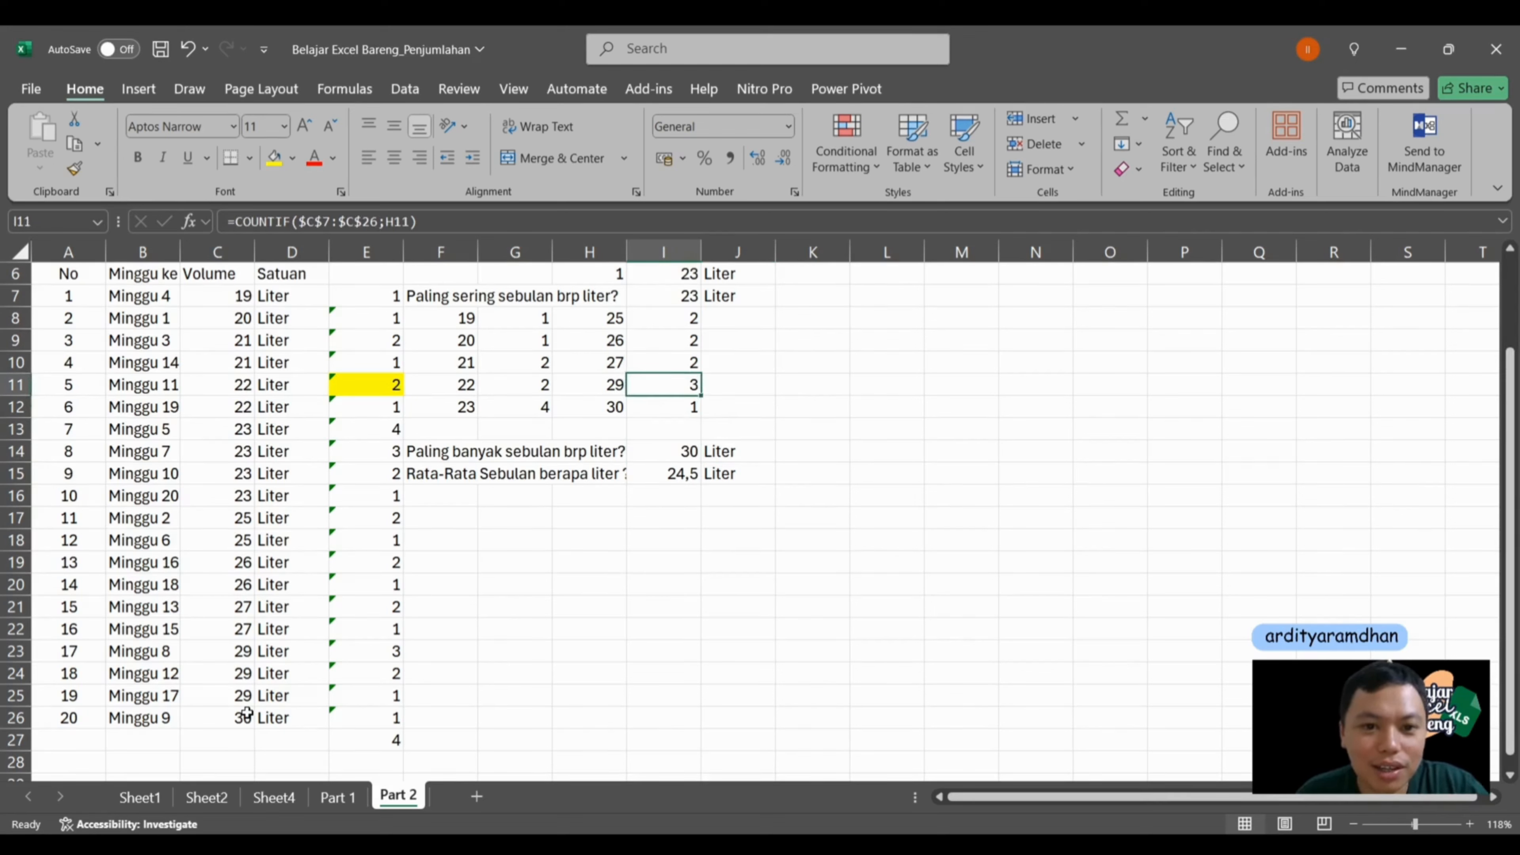
key(Up)
key(Left)
key(Left)
key(Left)
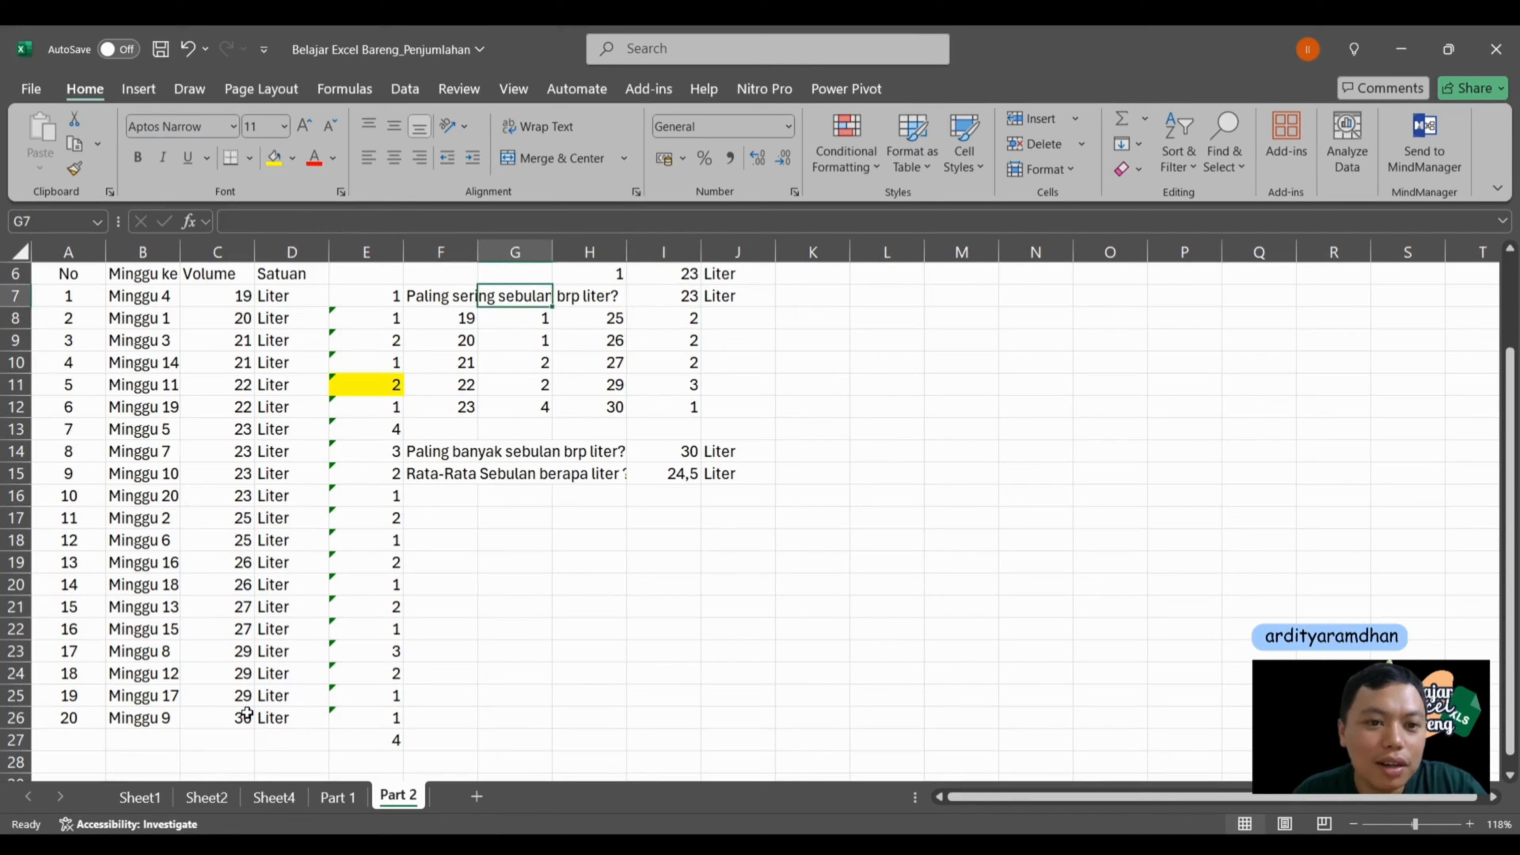
key(Right)
key(Right)
key(Right)
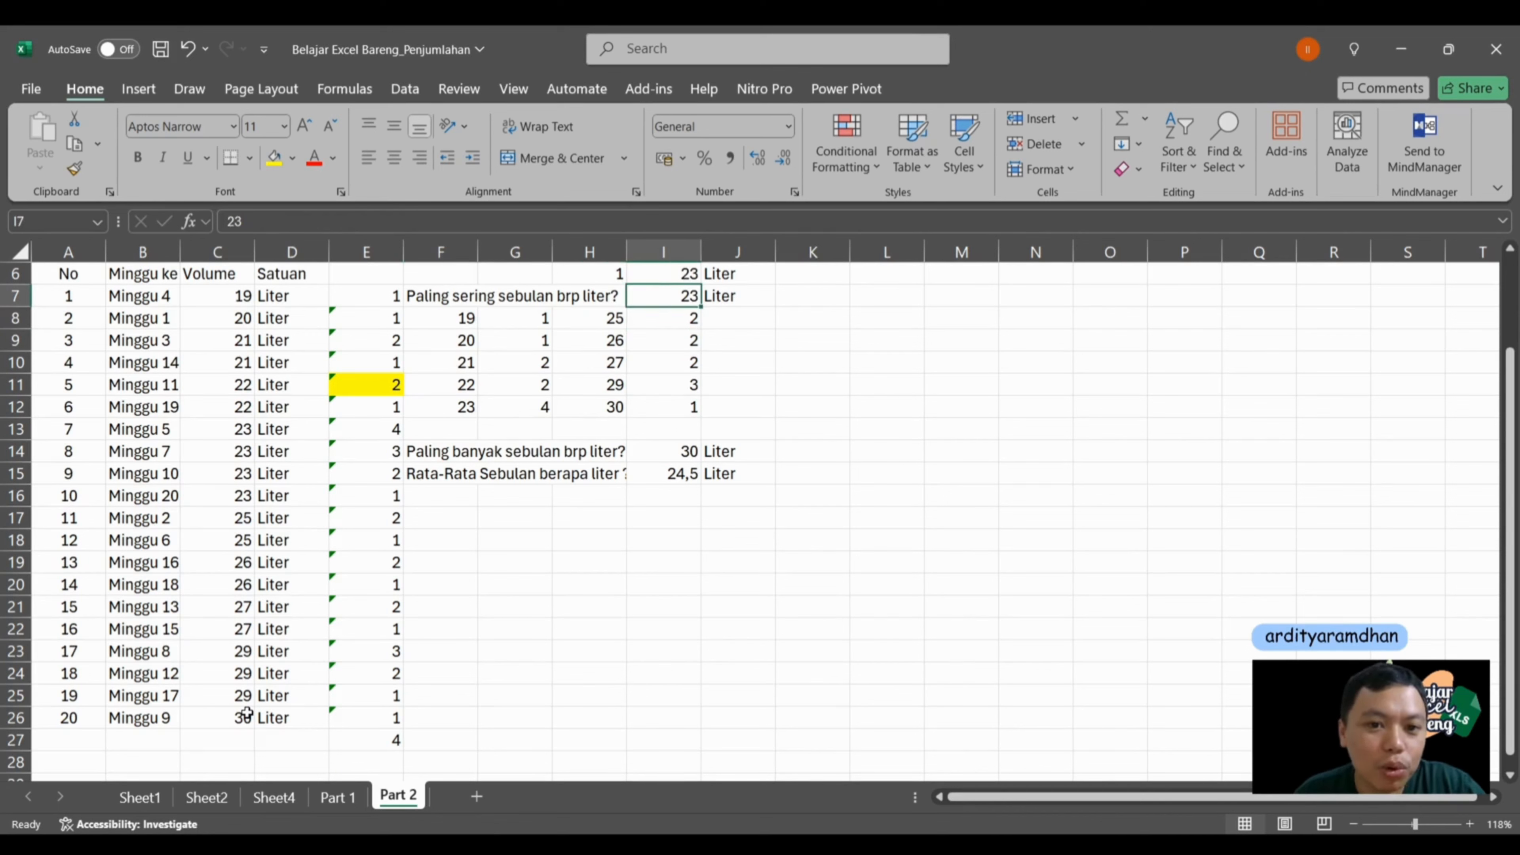
key(Right)
key(Right)
key(Left)
key(Left)
key(Left)
key(Left)
key(Left)
key(Left)
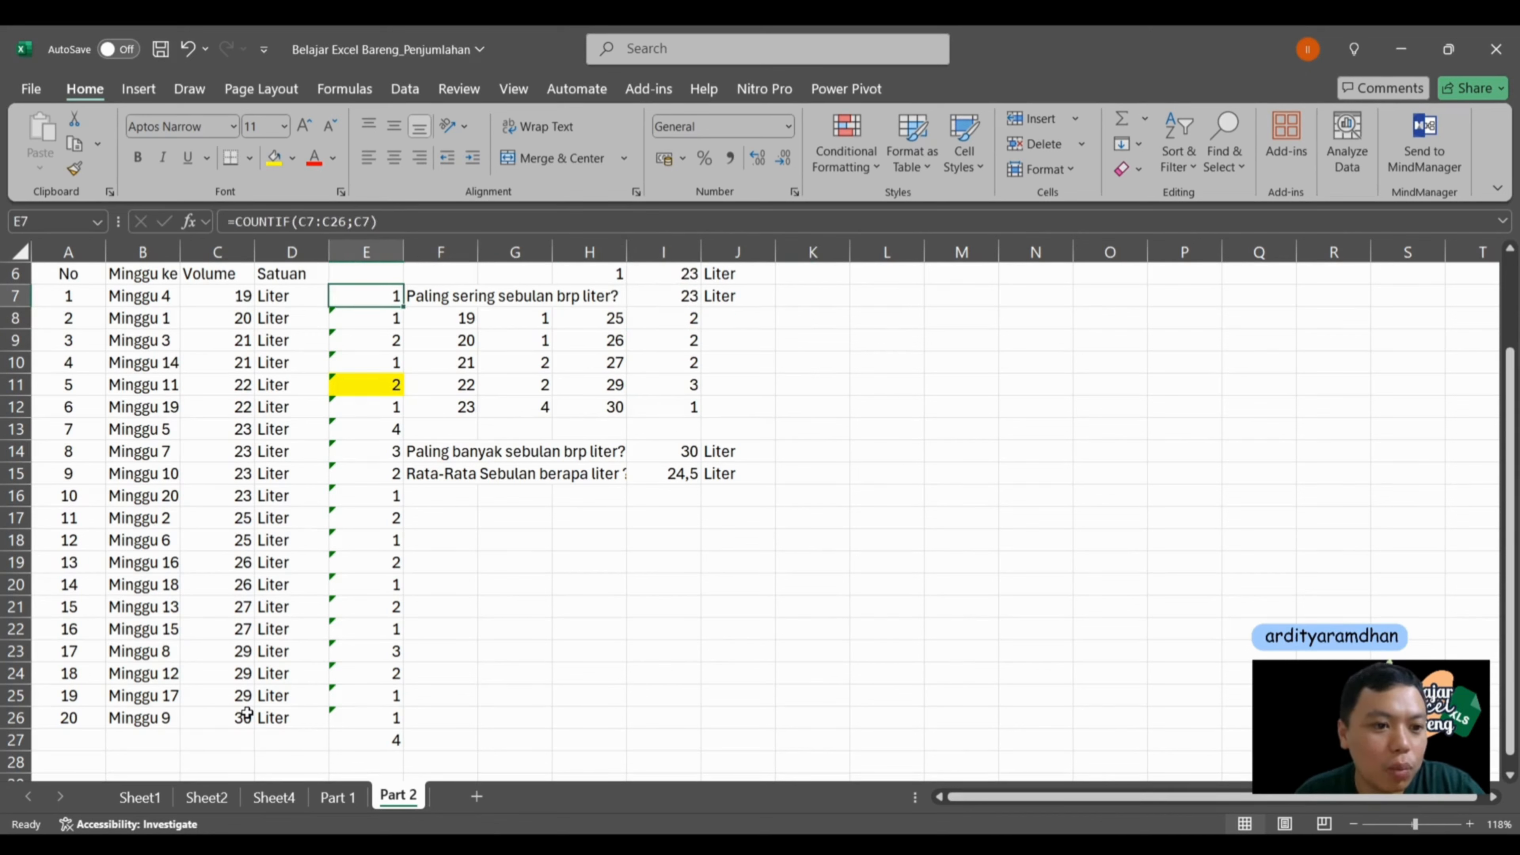
Step: Examine which weeks in rows 13 to 16 have the most frequent volume
key(Down)
key(Down)
key(Down)
key(Down)
key(Down)
key(Down)
key(Left)
key(Left)
key(Left)
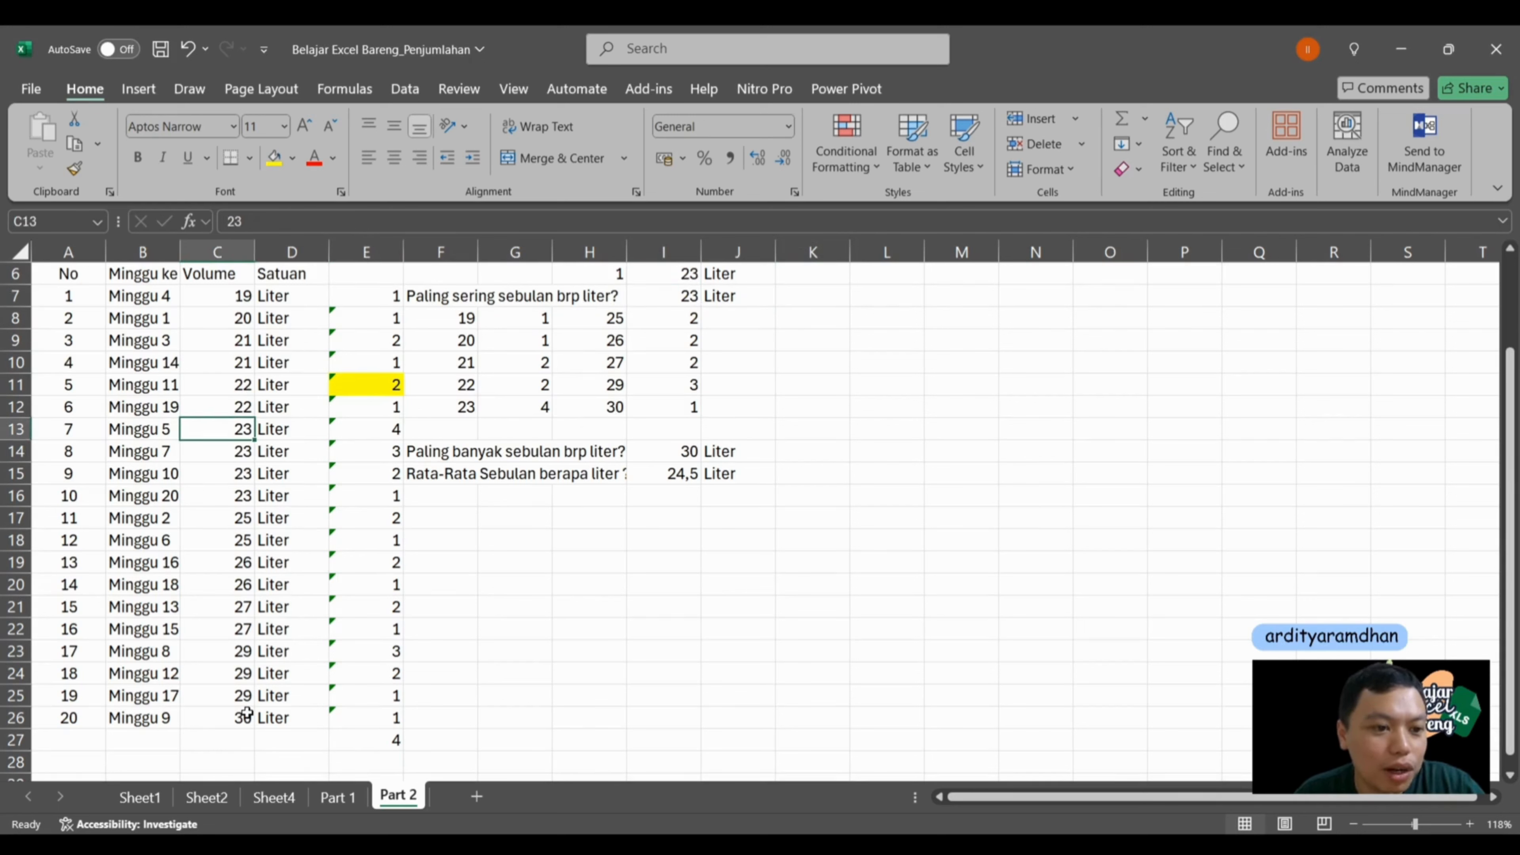
key(Down)
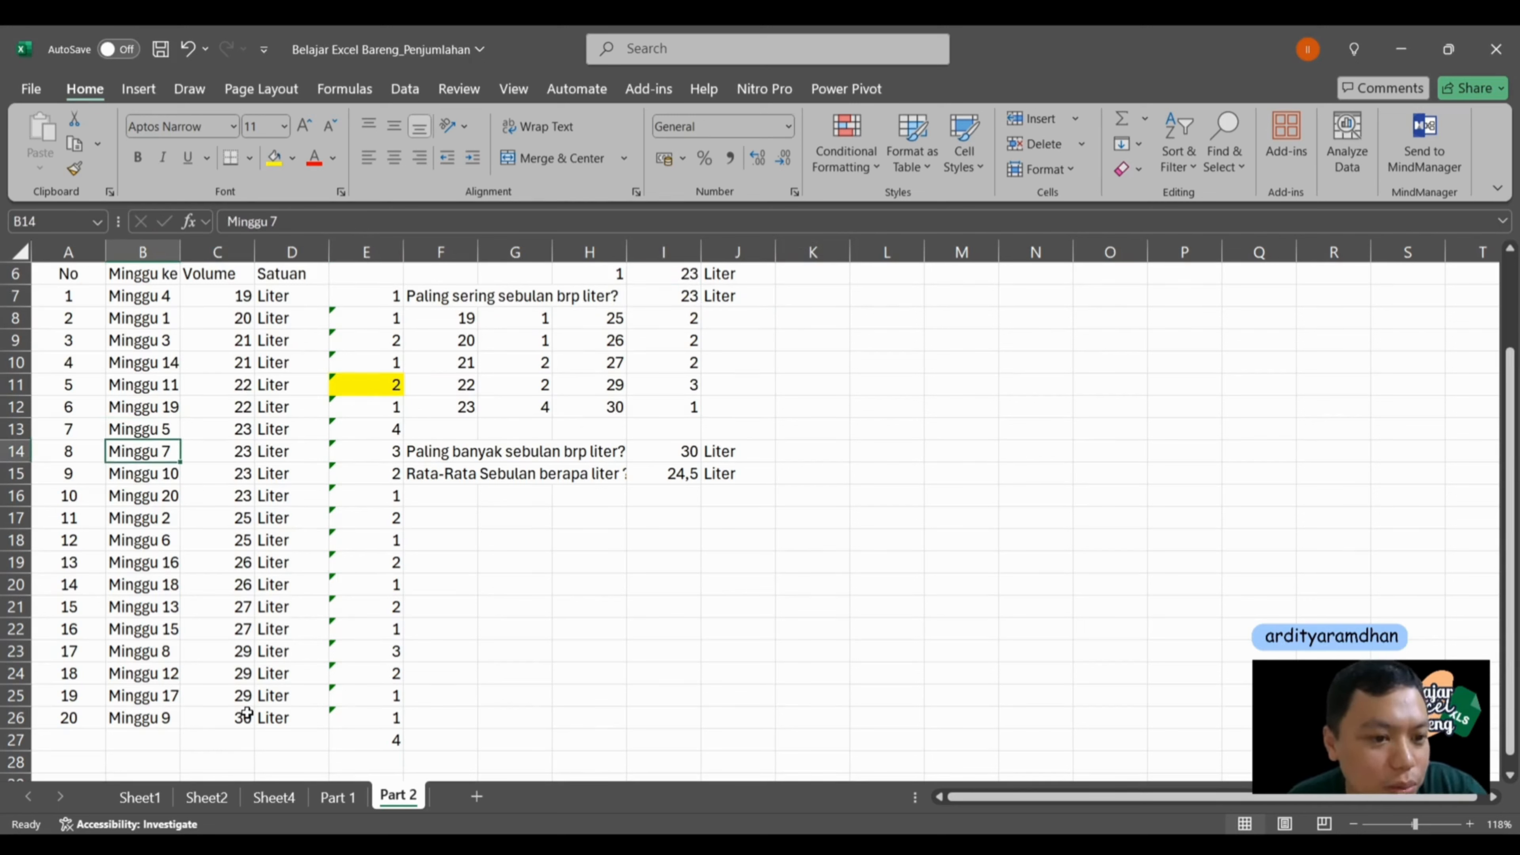
key(Down)
key(Down)
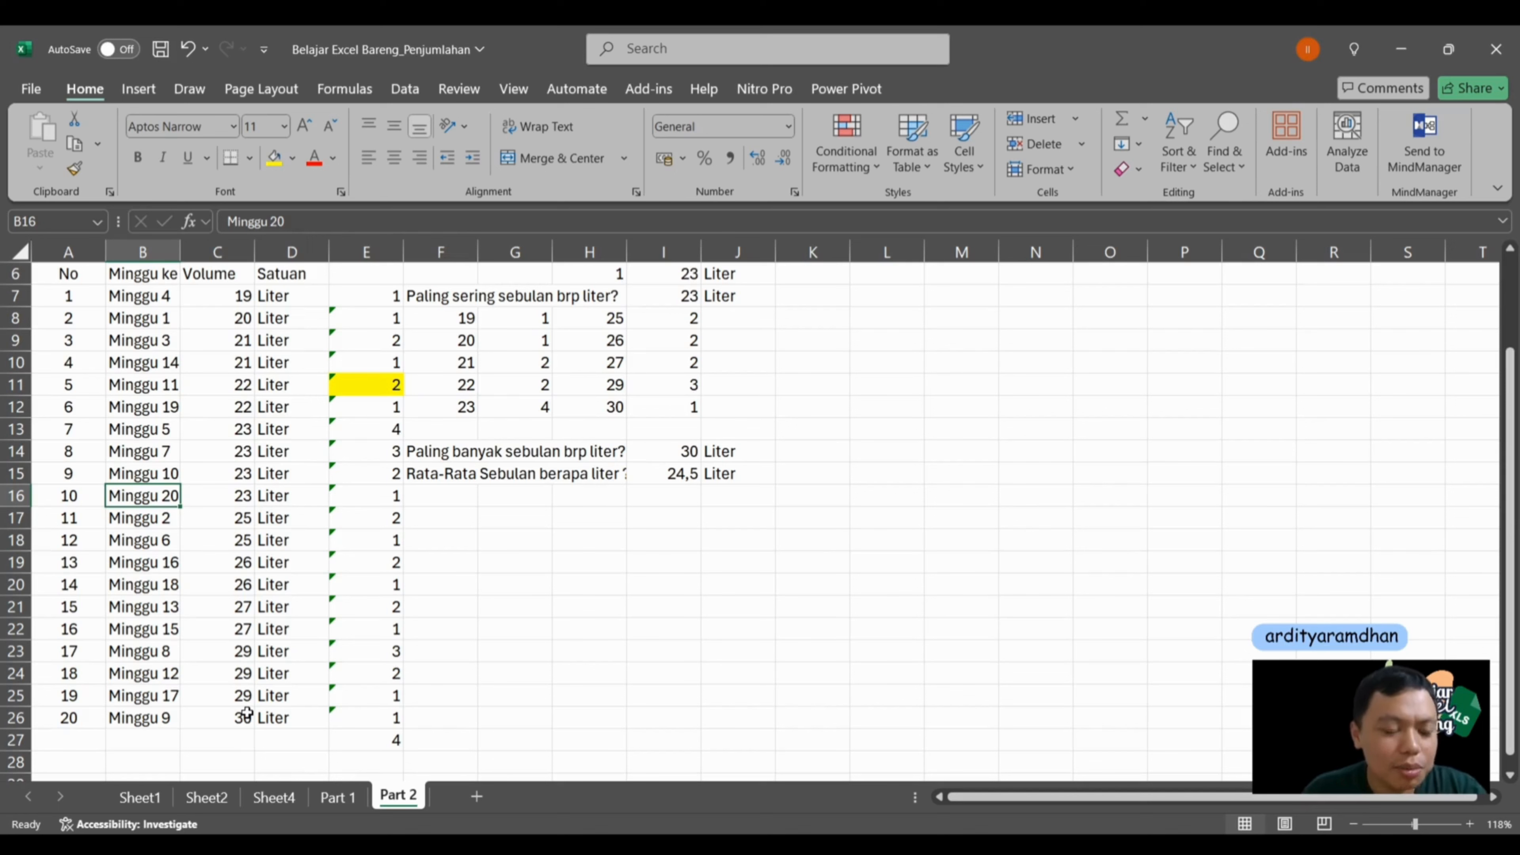
key(Up)
key(Up)
key(Up)
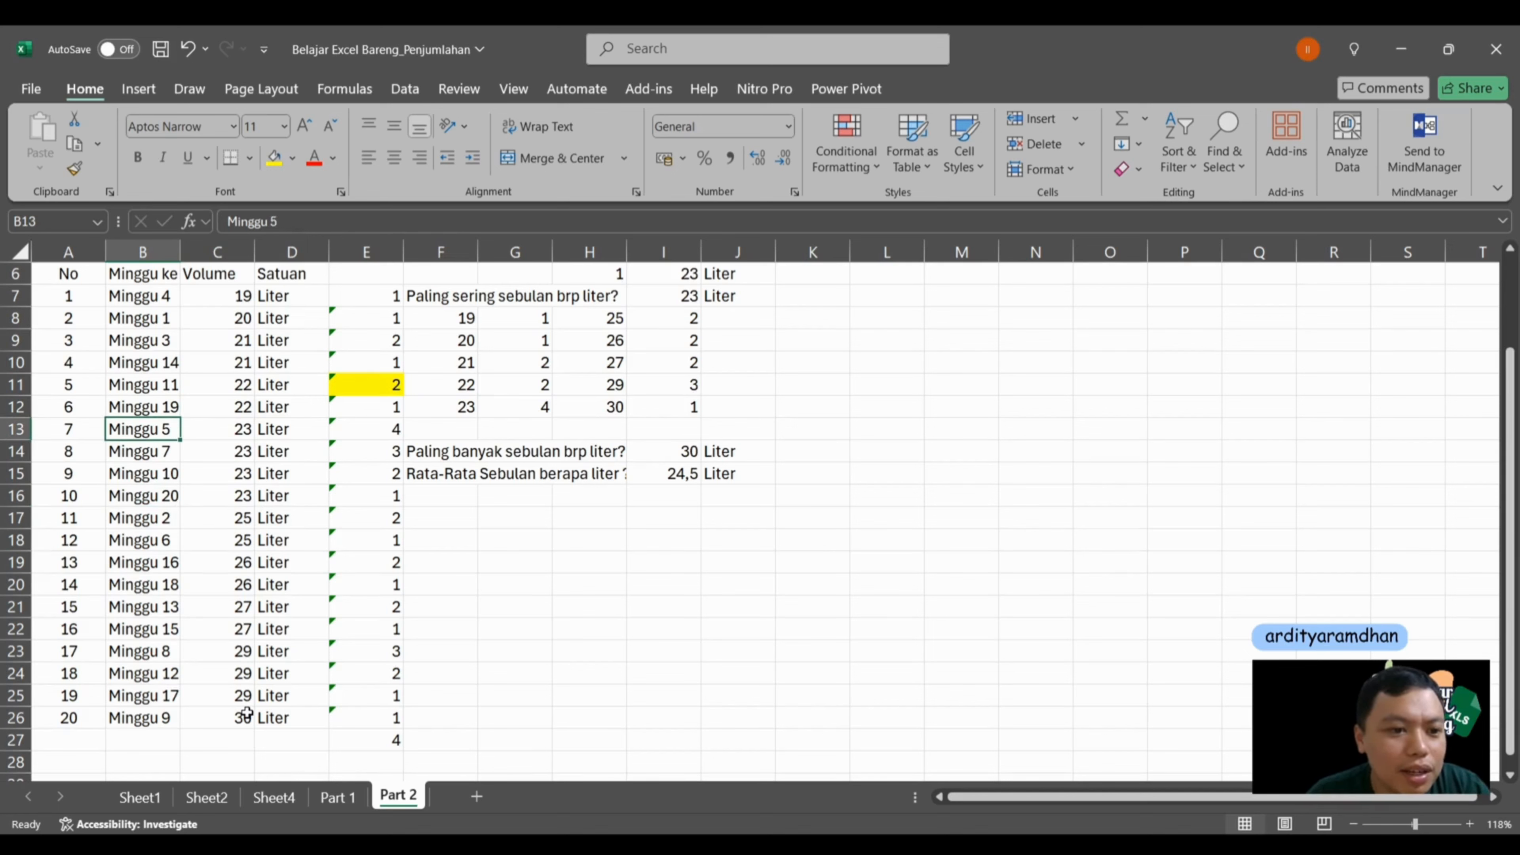
key(Right)
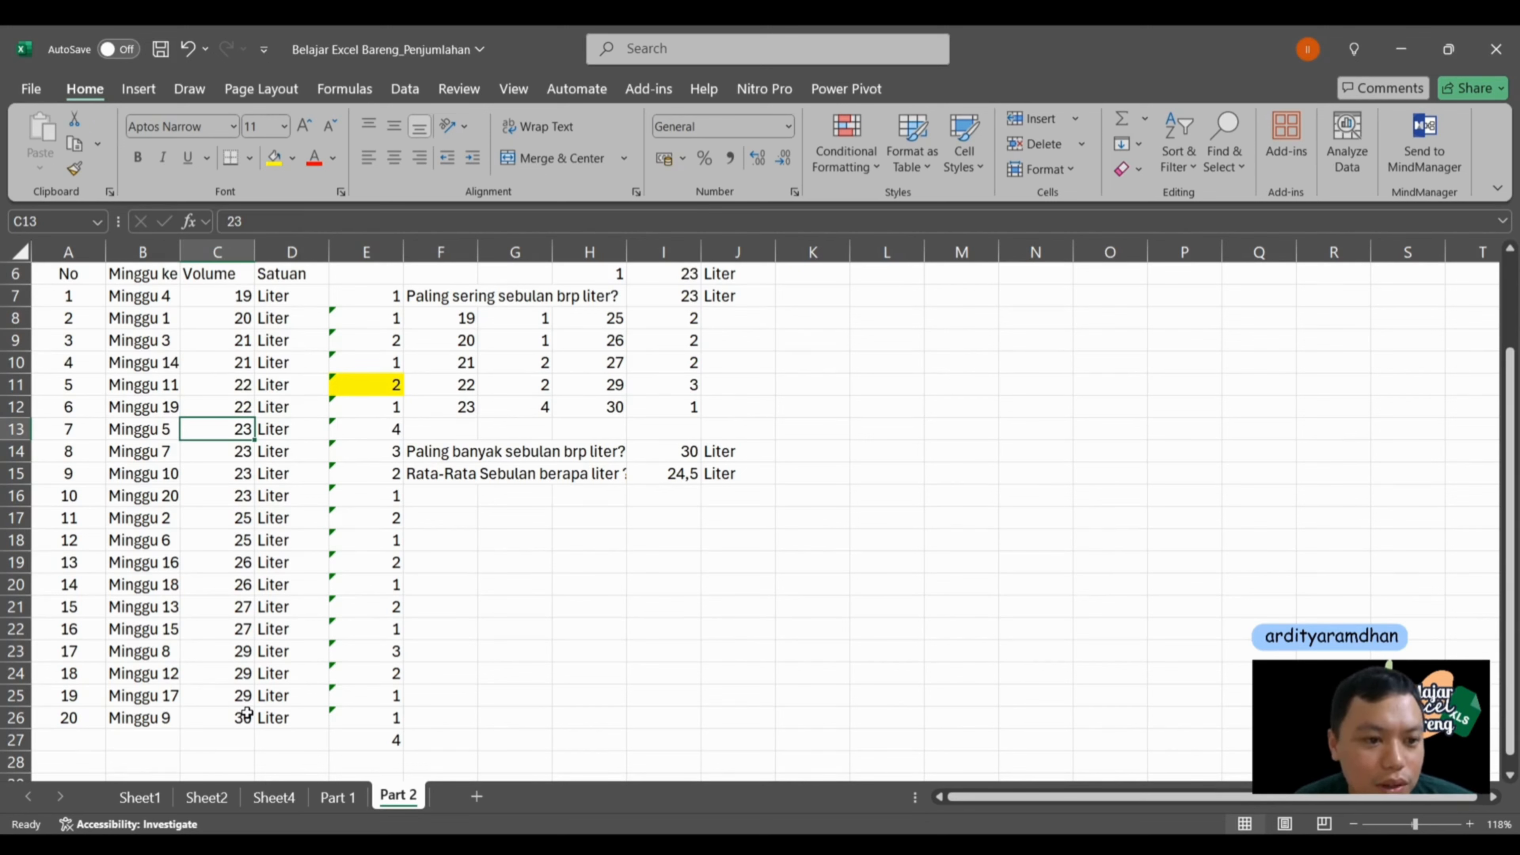
Step: Compare the MAX answer in I14 with the volume and week listed in row 26
key(Down)
key(Right)
key(Right)
key(Right)
key(Right)
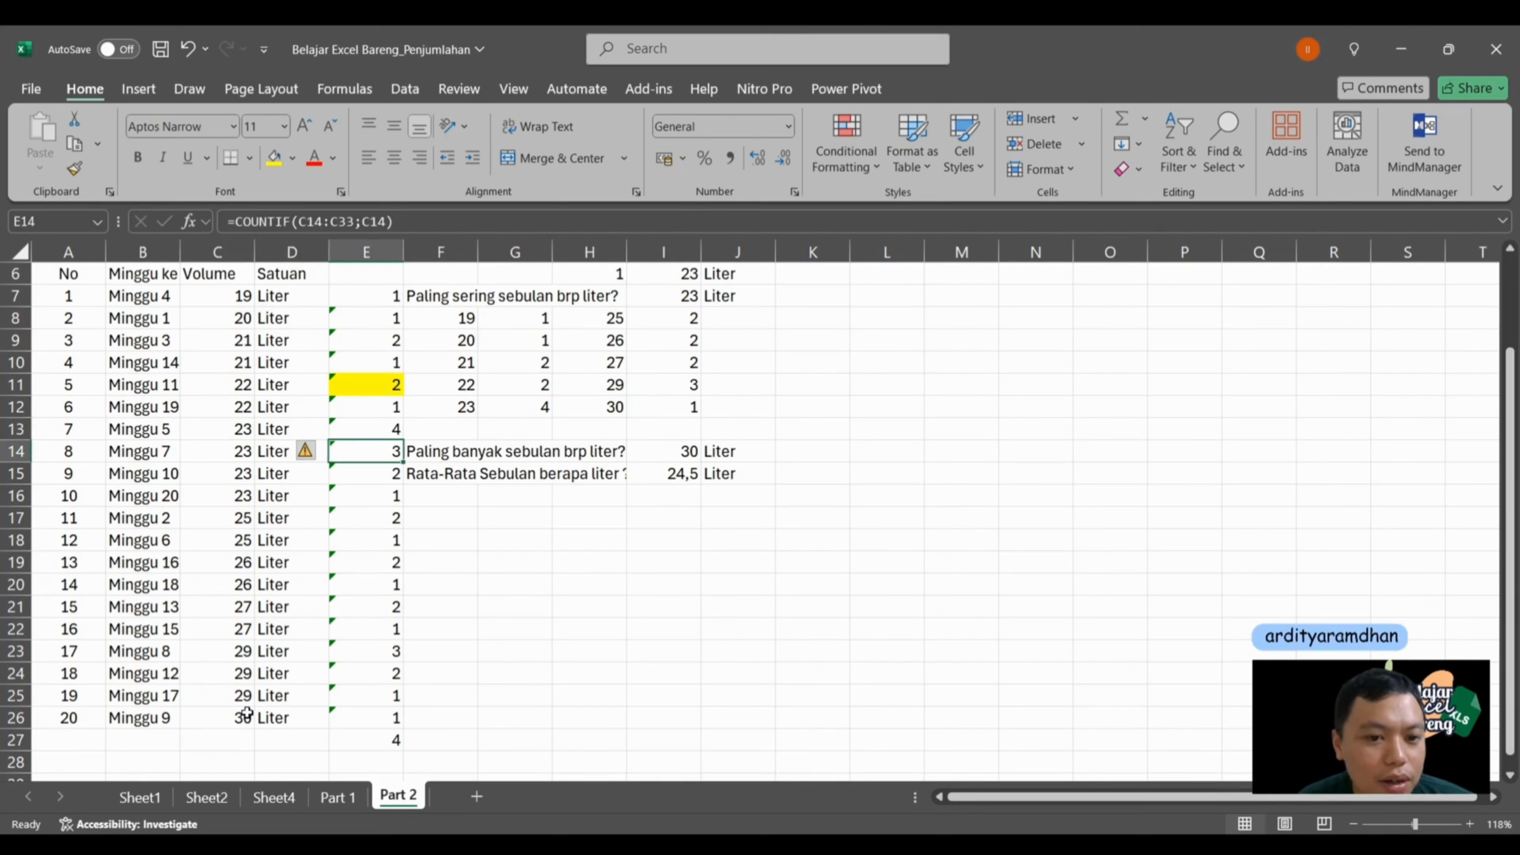
key(Right)
key(Right)
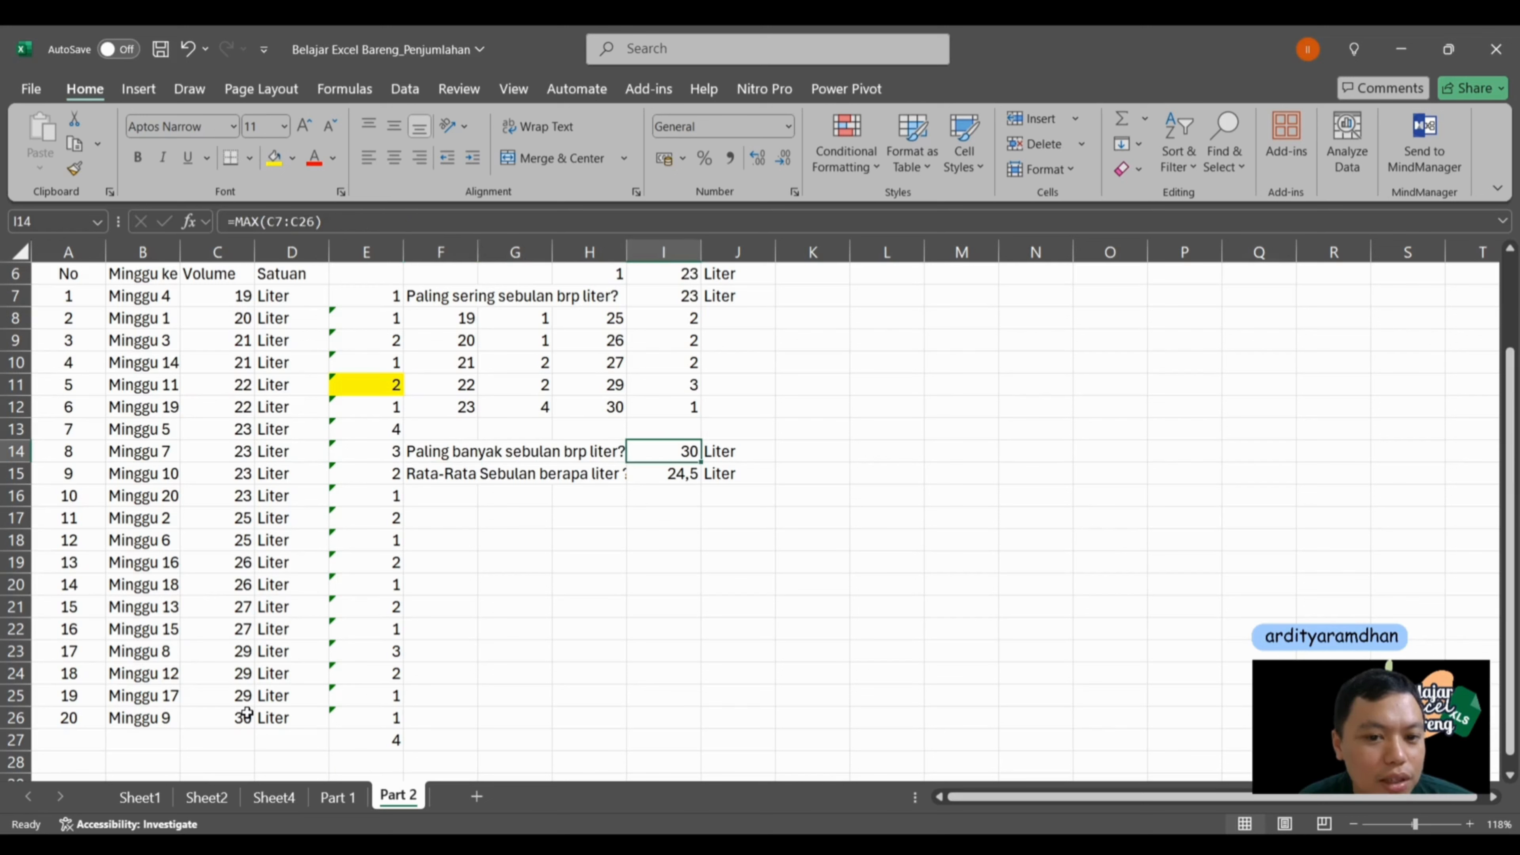
click(236, 717)
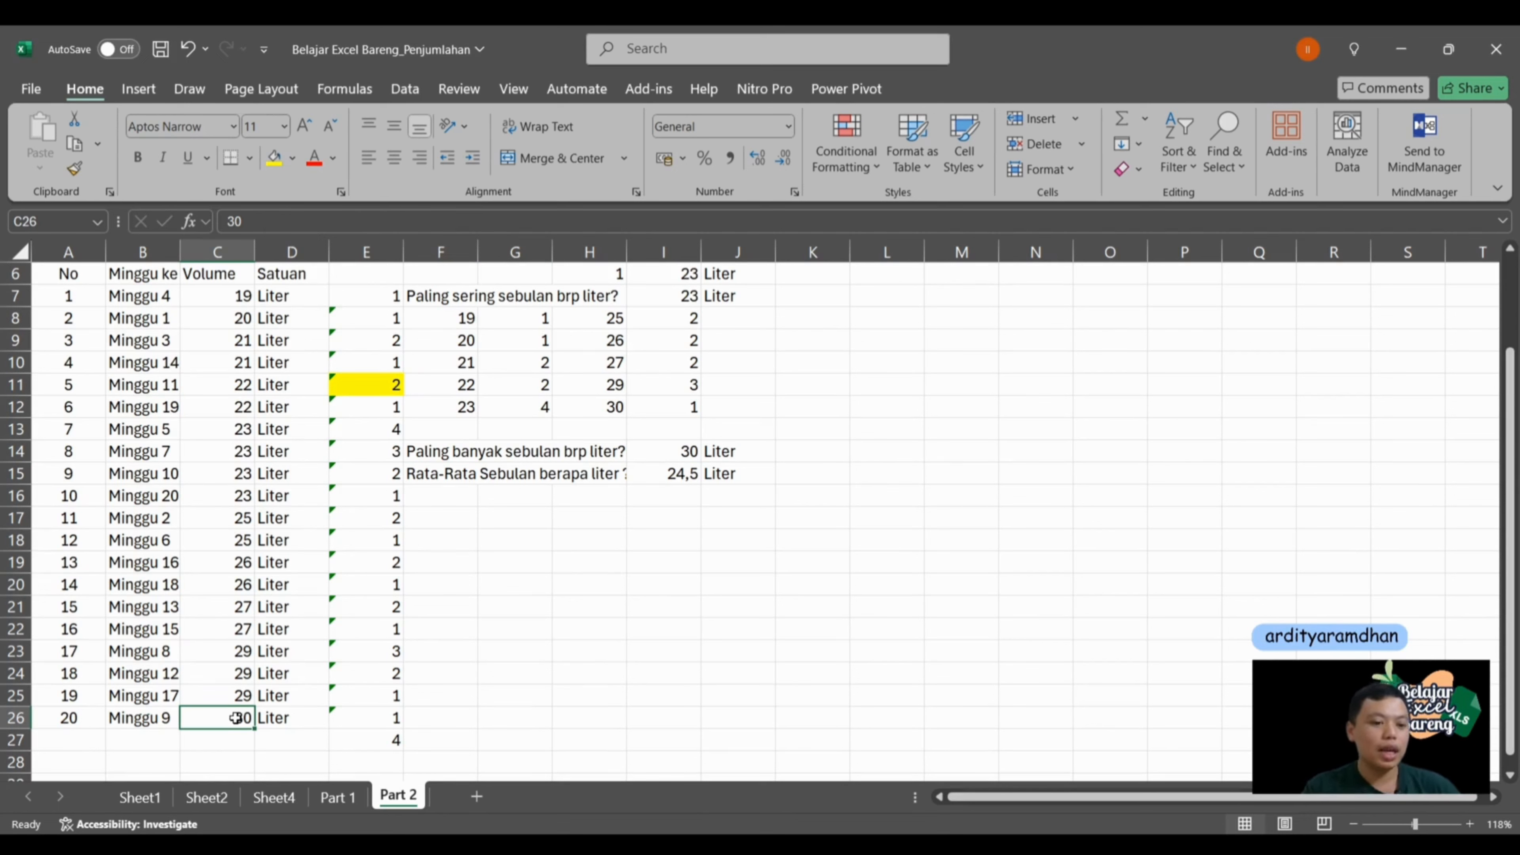
key(Left)
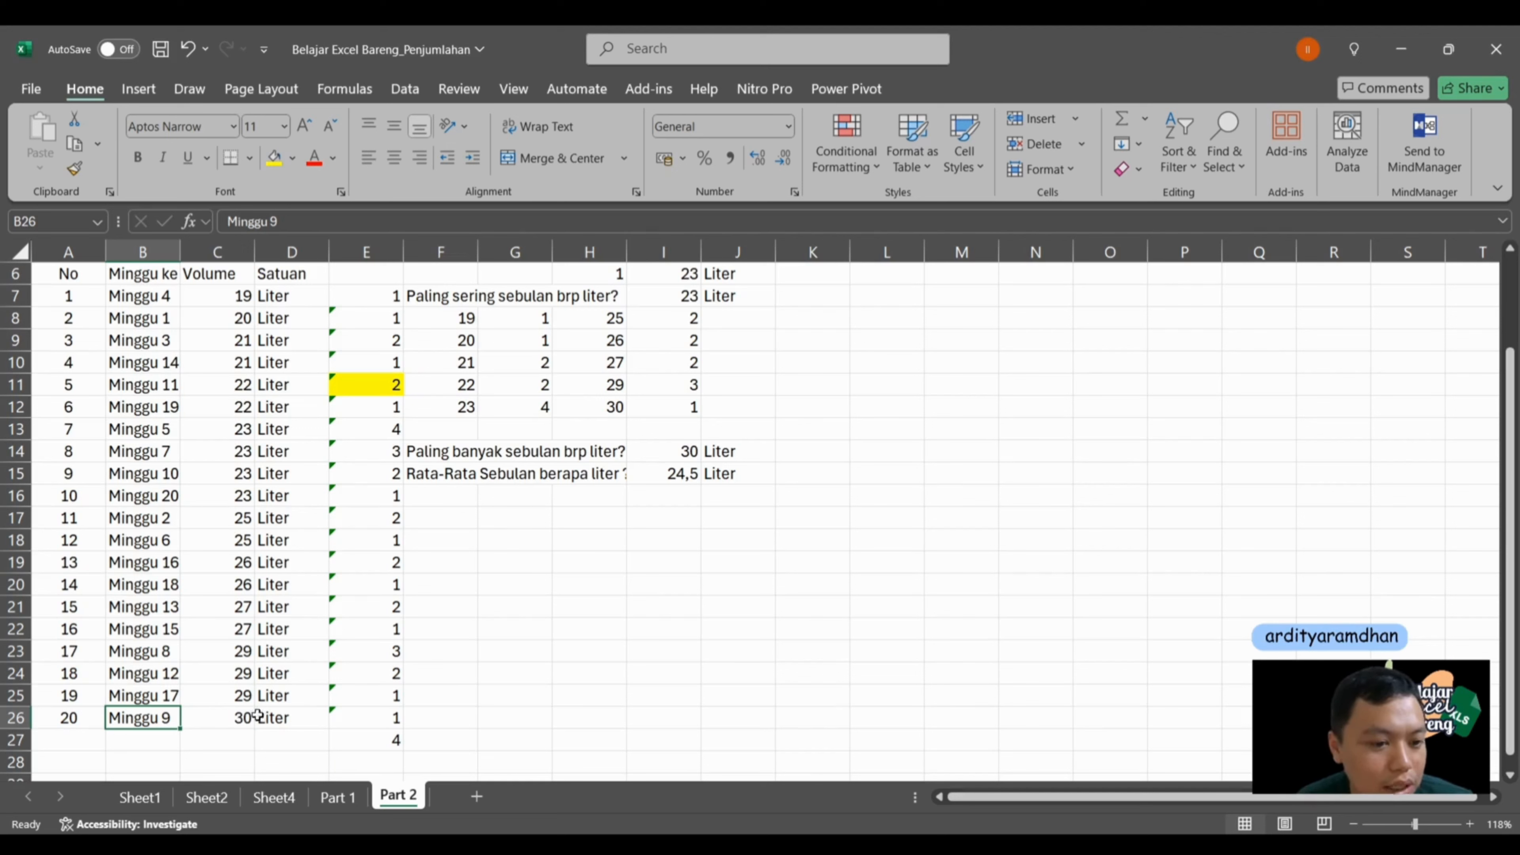
click(247, 715)
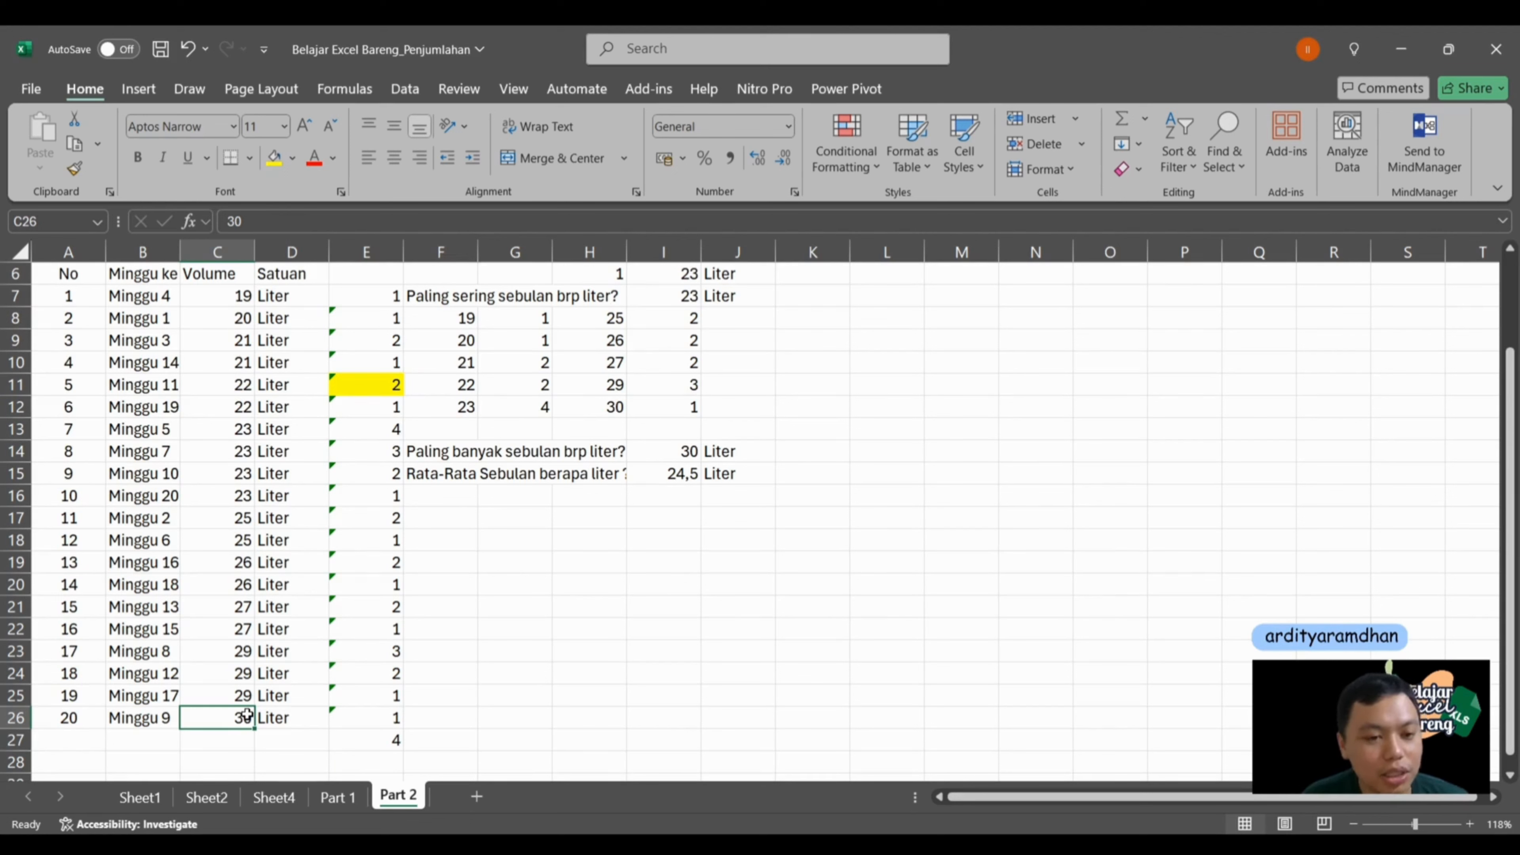
Step: Look back up the volume column from row 26 and reread the highest-volume question in F14
key(Up)
key(Up)
key(Up)
key(Up)
key(Up)
key(Up)
key(Up)
key(Up)
key(Up)
key(Up)
key(Up)
key(Up)
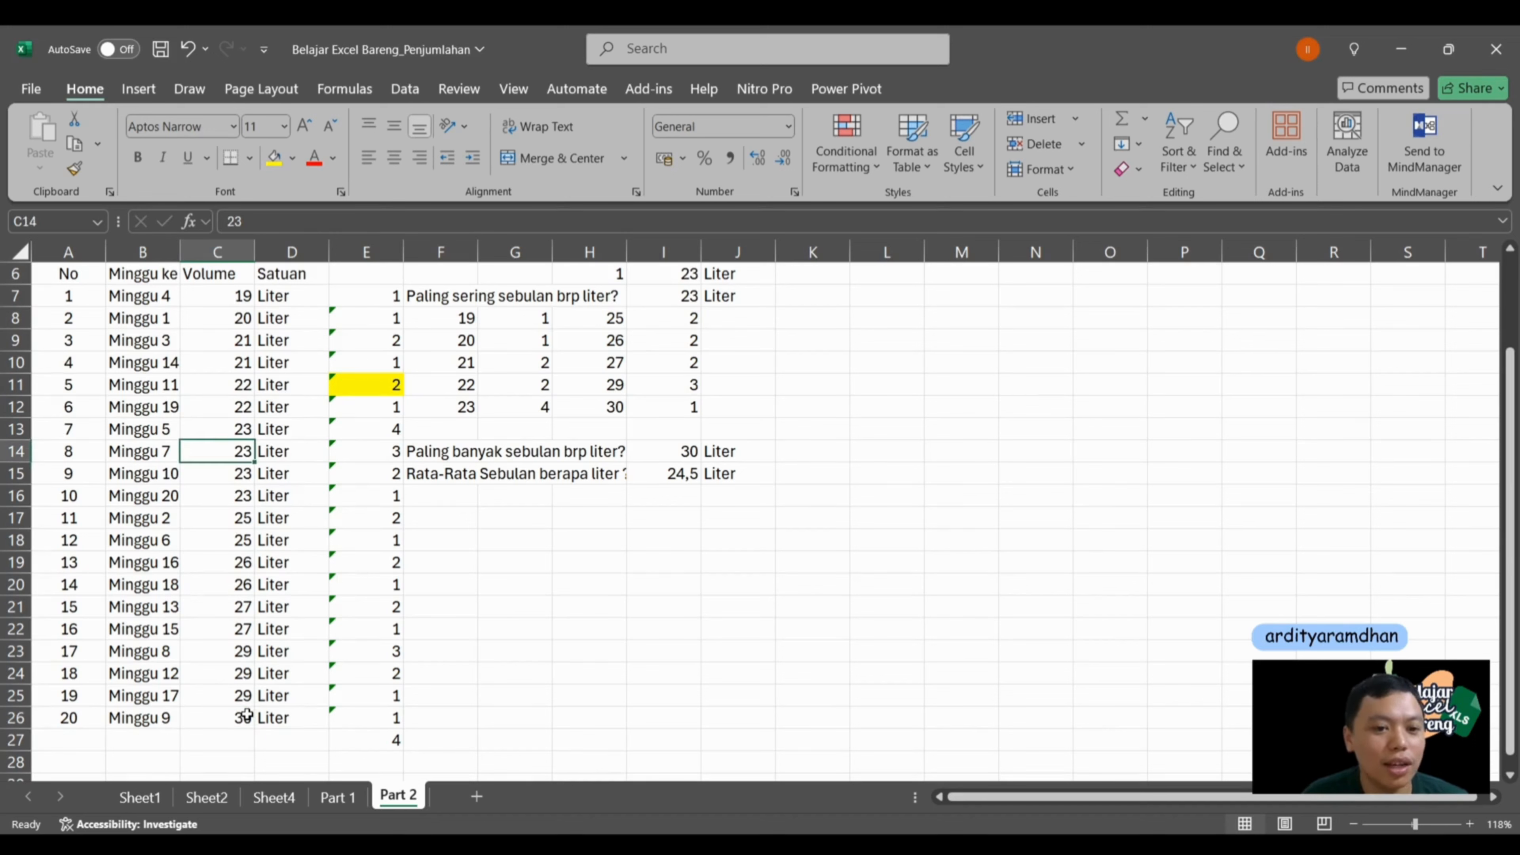
key(Right)
key(Right)
key(Right)
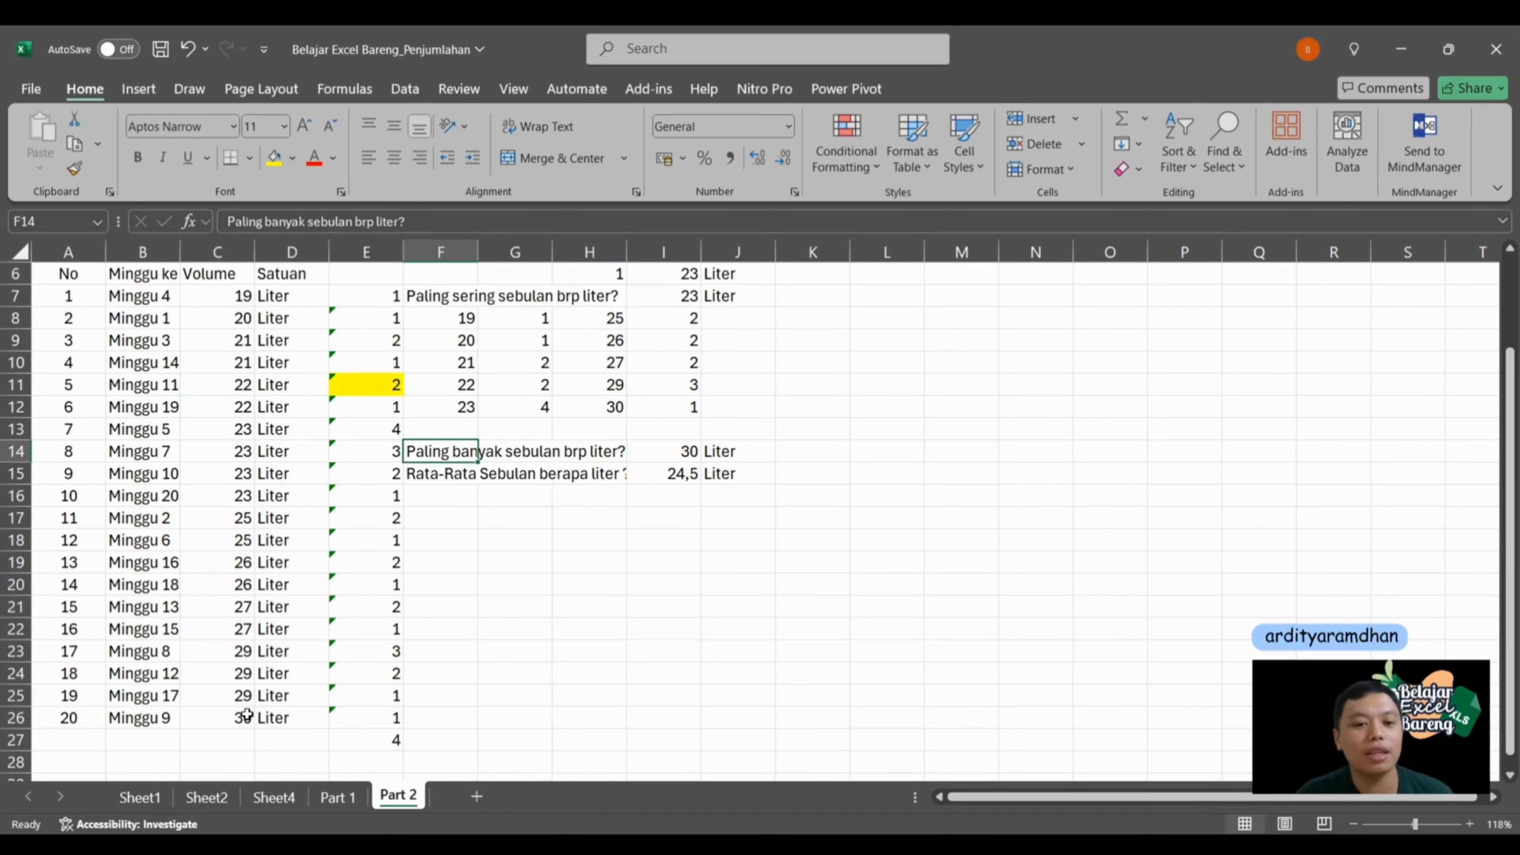